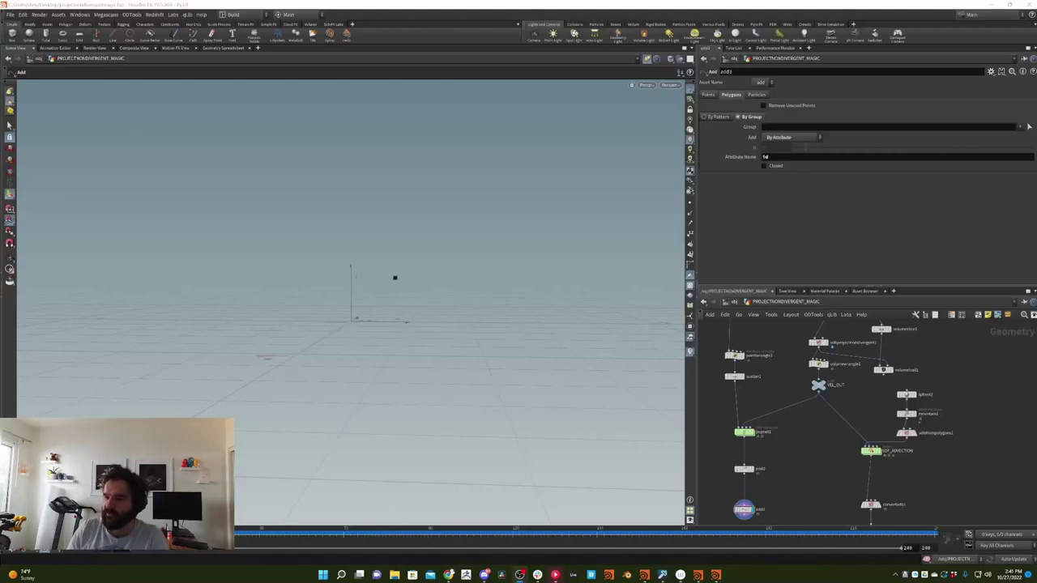
Scrub the timeline to preview the generated flow curves, and return to the first frame
left_click_drag(279, 529, 639, 530)
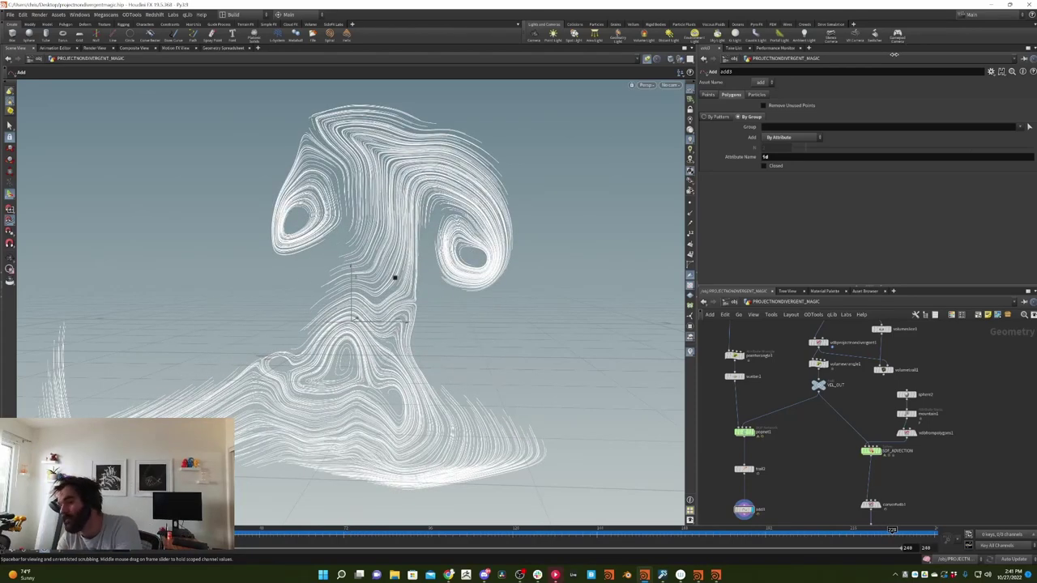
key("Left")
key("Up")
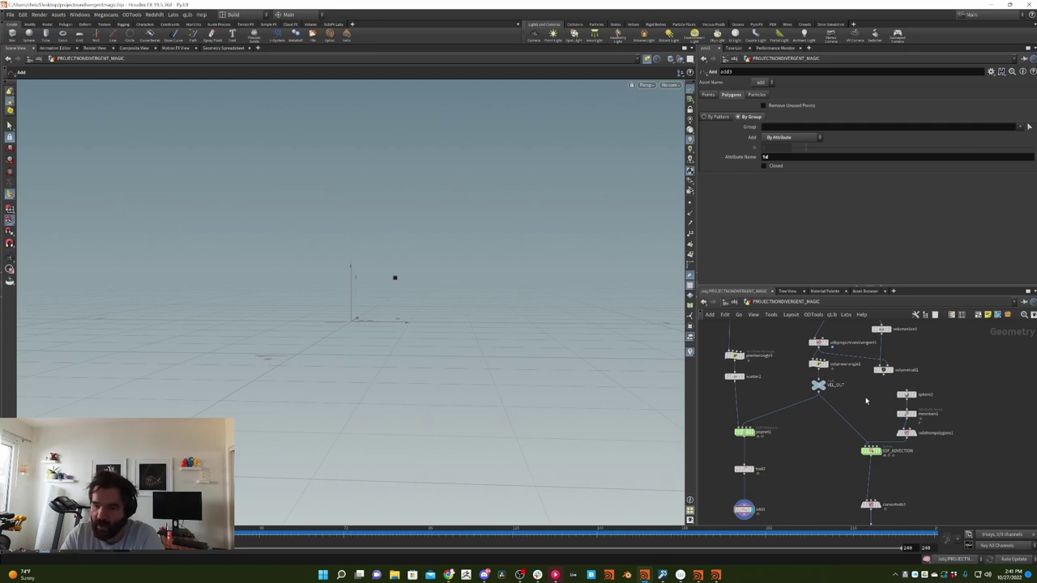
Display the smooth1 node's curves and the trail1 node's point trails farther up the network
middle_click_drag(867, 401, 933, 452)
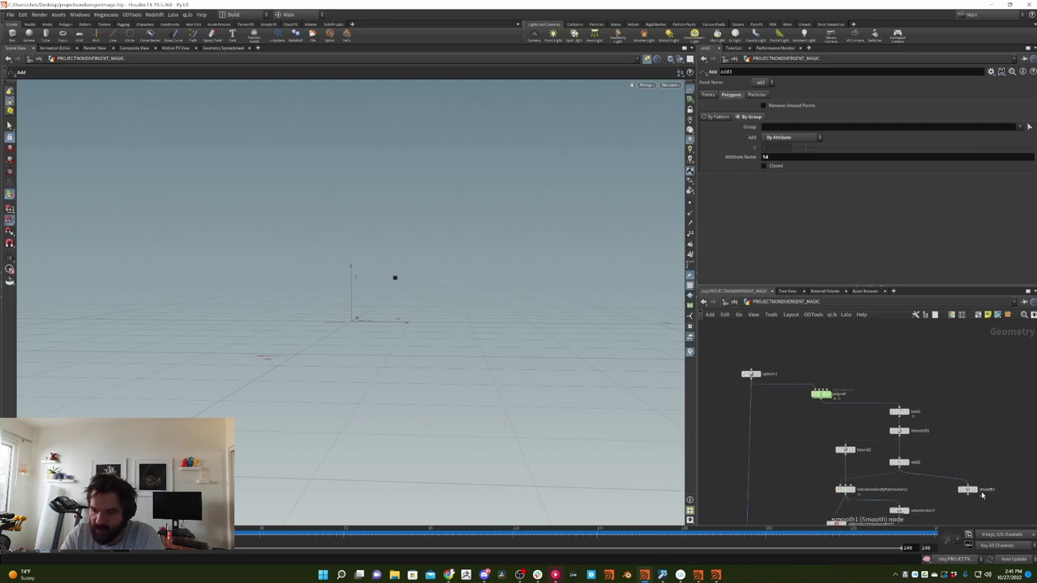
left_click(978, 486)
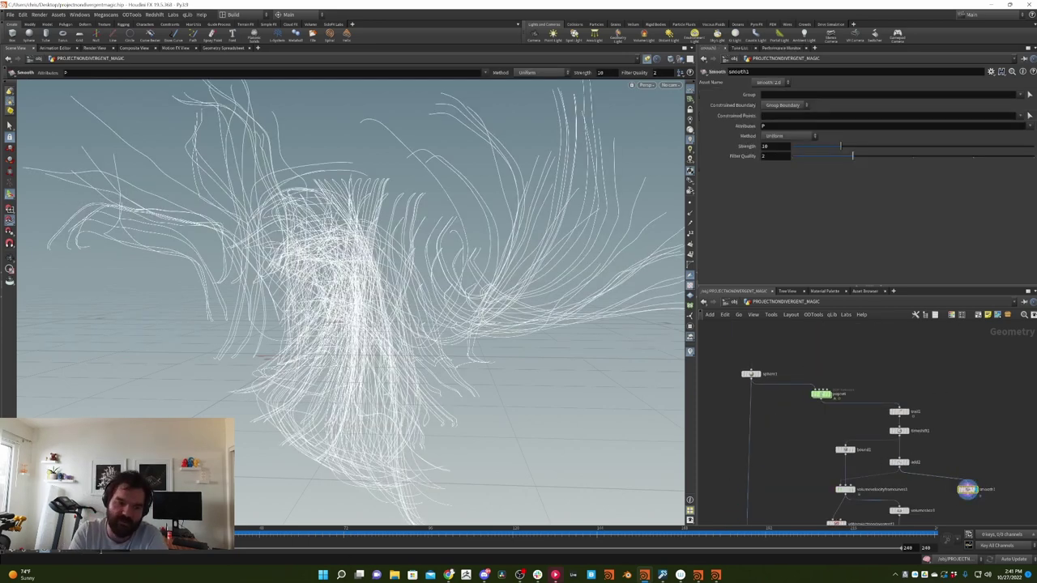
left_click(905, 412)
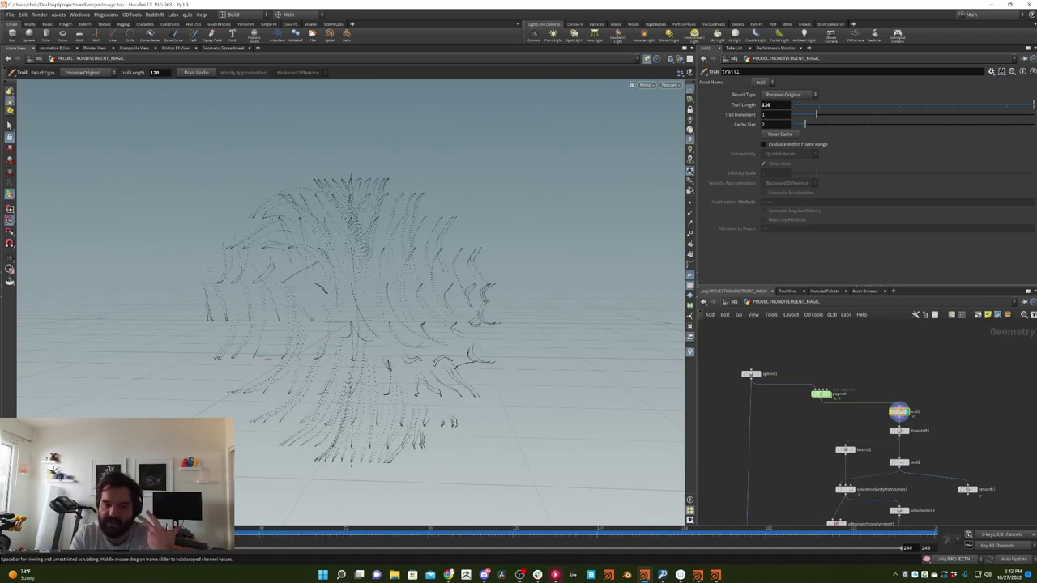
middle_click_drag(917, 376, 969, 369)
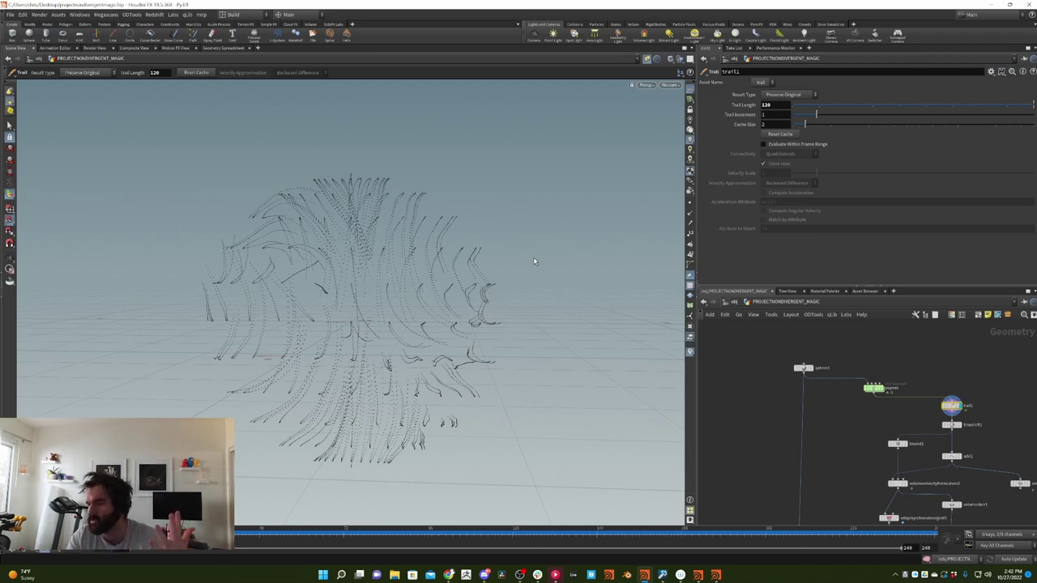
Switch to the browser to view the curl noise image results, and return to Houdini
key("alt+Tab")
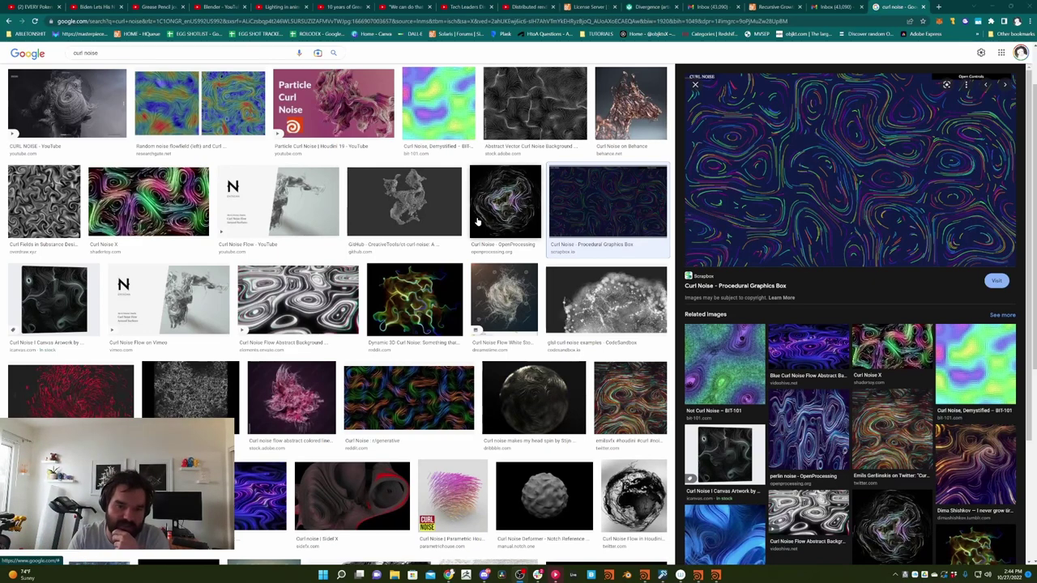
left_click(990, 7)
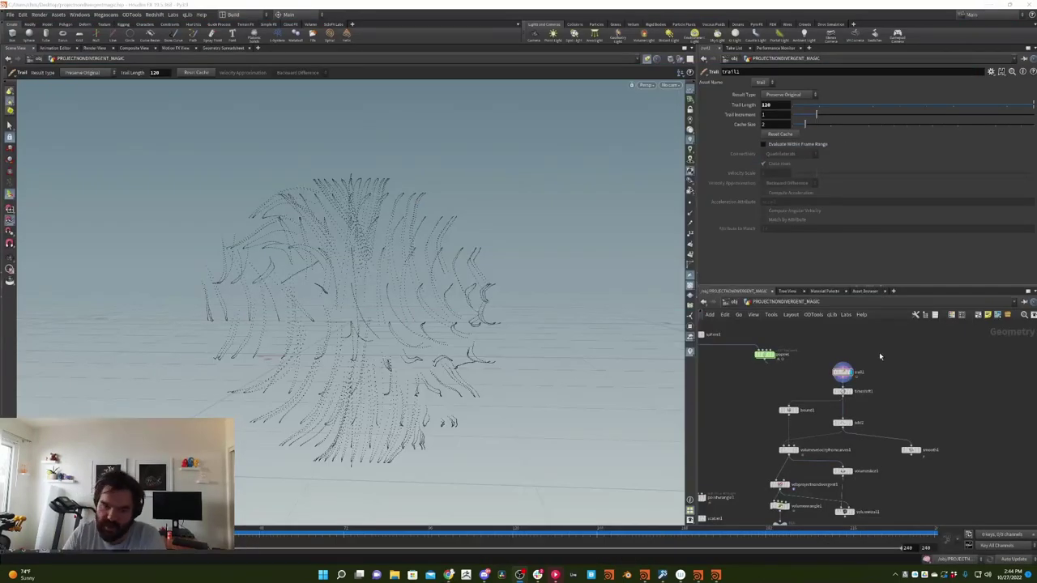
Scrub the timeline to compare the point trails of trail1 with the curves of add2
middle_click_drag(887, 357, 941, 377)
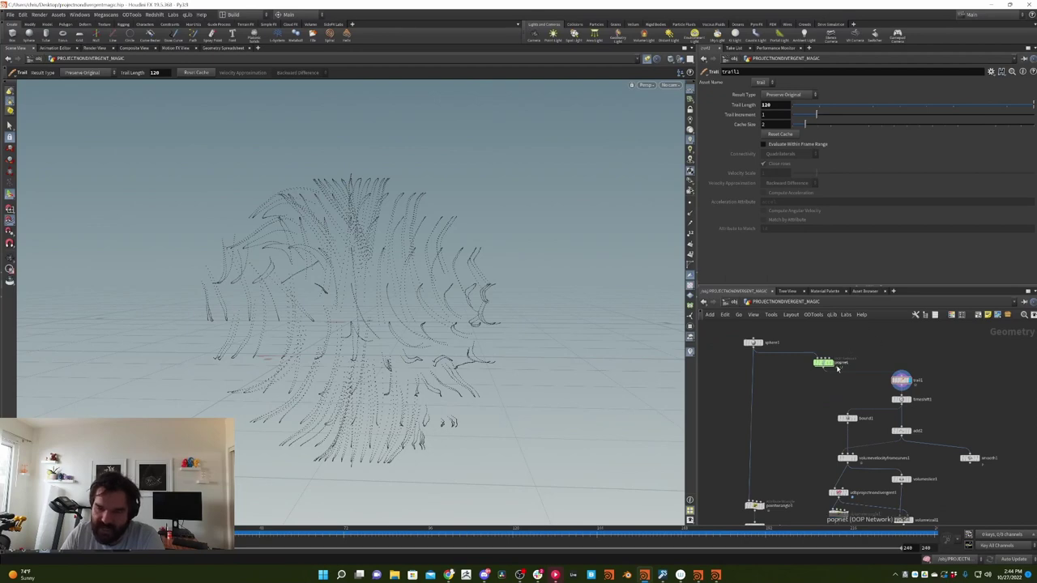
middle_click_drag(879, 333, 821, 312)
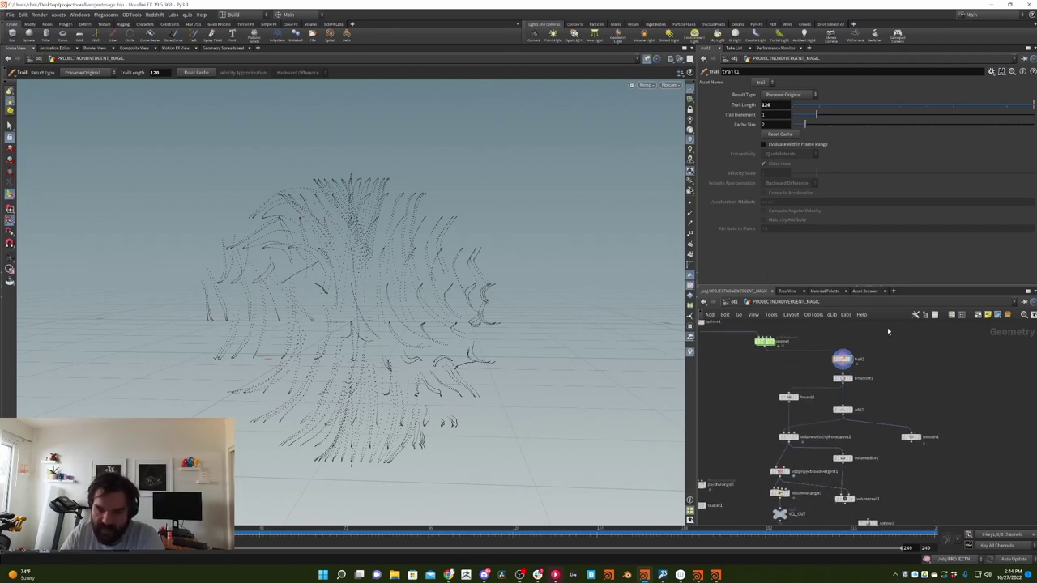
left_click(713, 531)
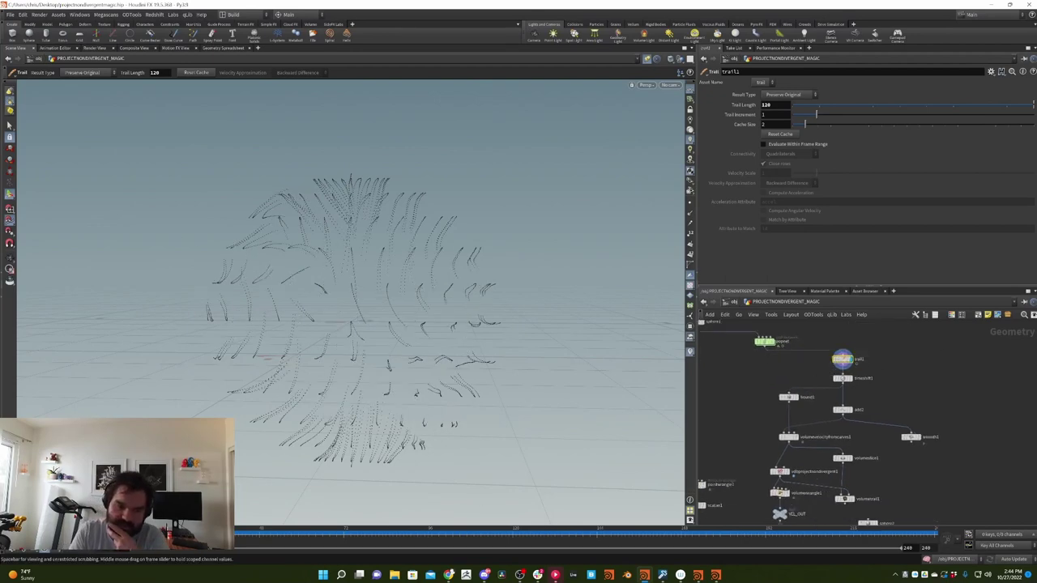
left_click_drag(713, 531, 237, 531)
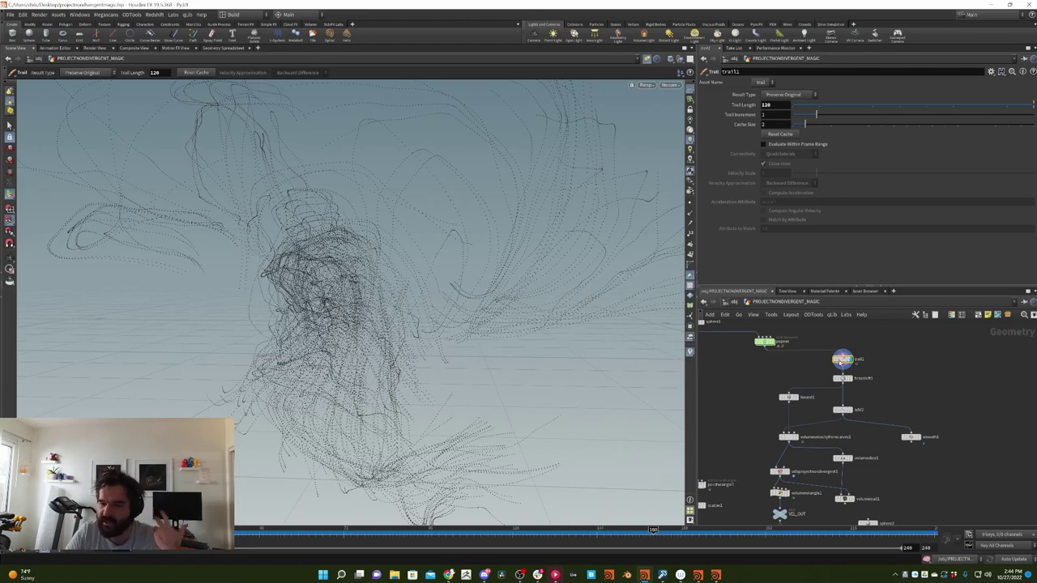
left_click(850, 410)
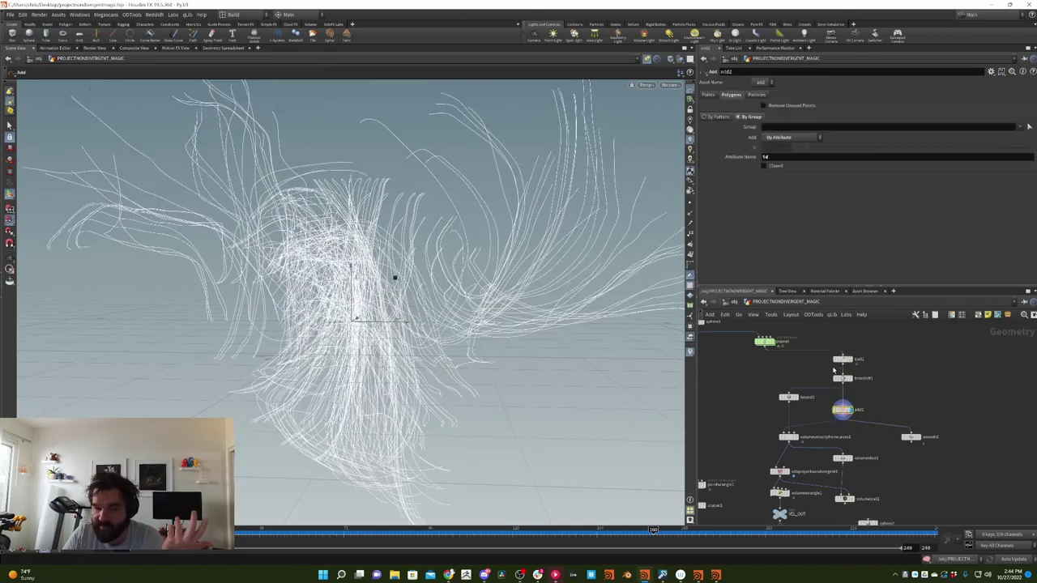
left_click_drag(653, 531, 305, 531)
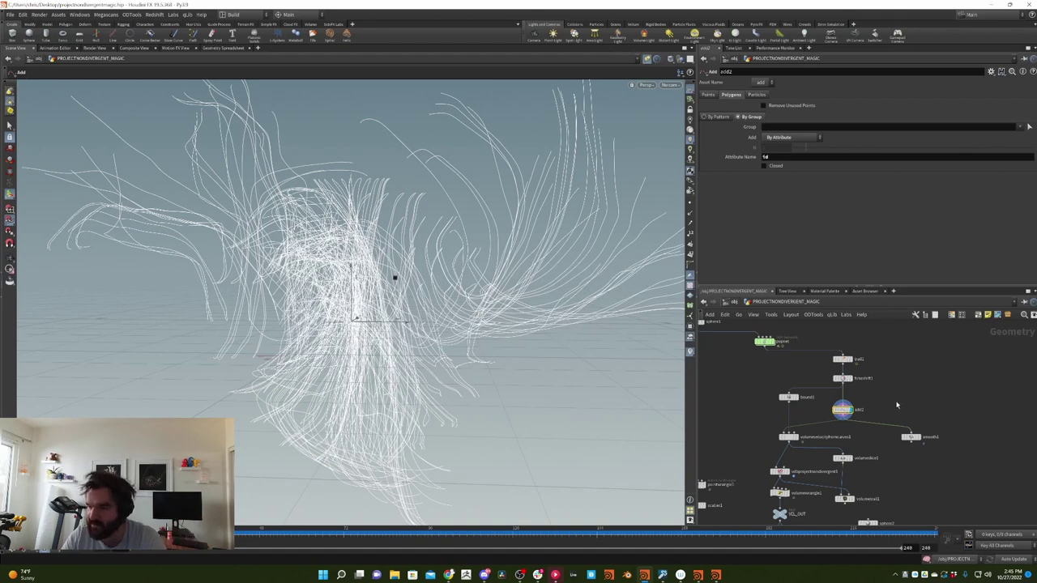
Display the popnet node below sphere1 and enter its particle network
middle_click_drag(785, 413, 789, 435)
scroll(960, 451, "up", 3)
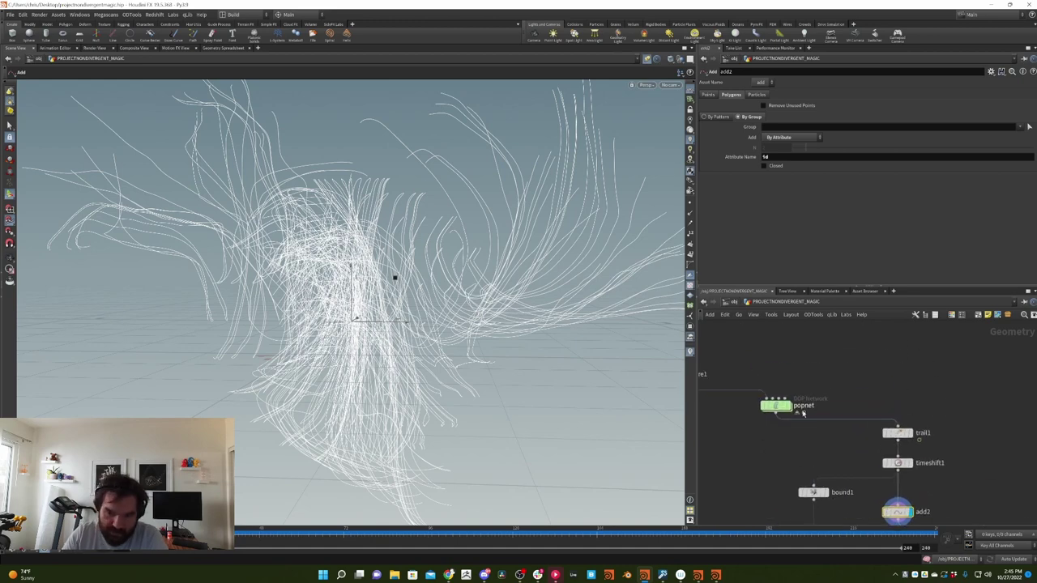
middle_click_drag(824, 403, 860, 400)
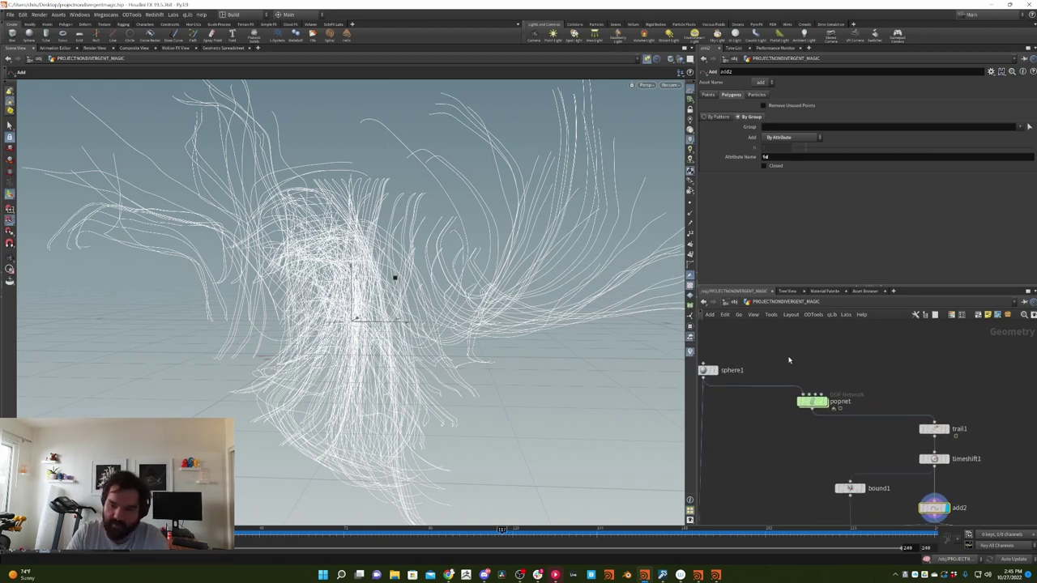
left_click(811, 400)
double_click(811, 400)
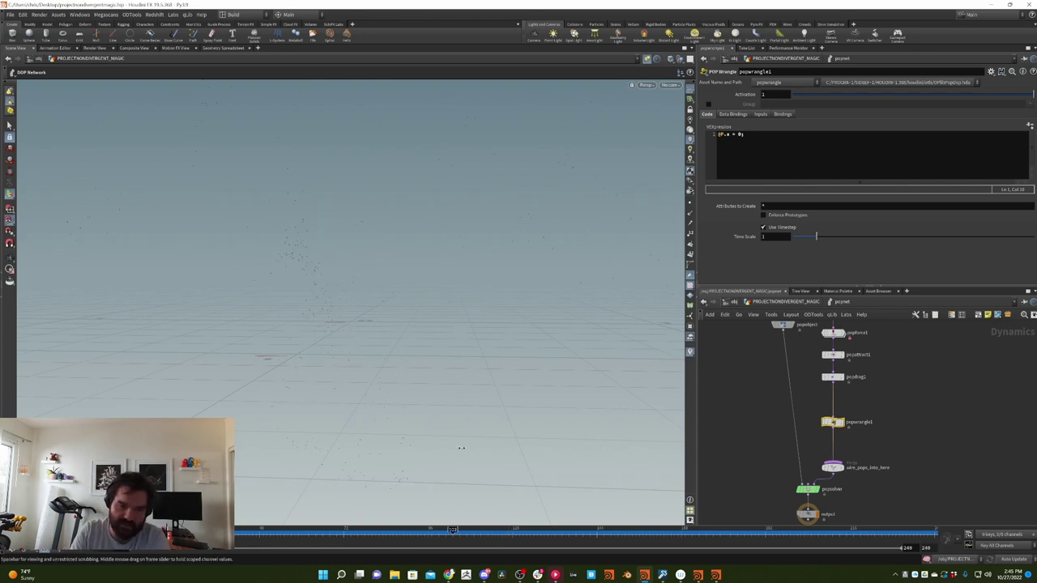
Examine the particles from the side and over time alongside popwrangle1's expression @P.x = 0;
mouse_move(406, 352)
left_mouse_down()
mouse_move(296, 368)
mouse_move(553, 327)
mouse_move(481, 282)
mouse_move(414, 339)
left_mouse_up()
left_click_drag(460, 310, 491, 303)
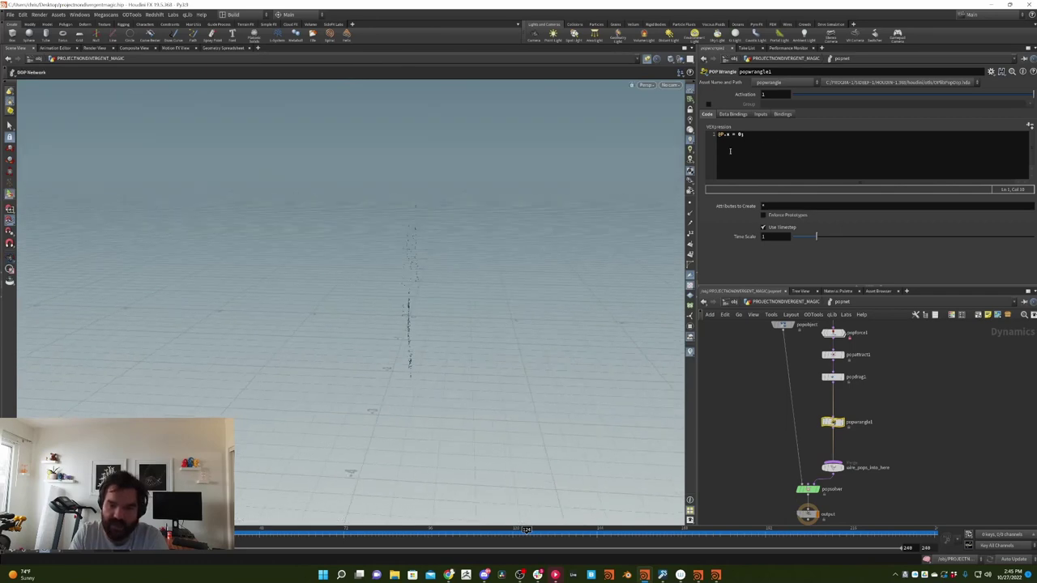
left_click_drag(776, 135, 685, 140)
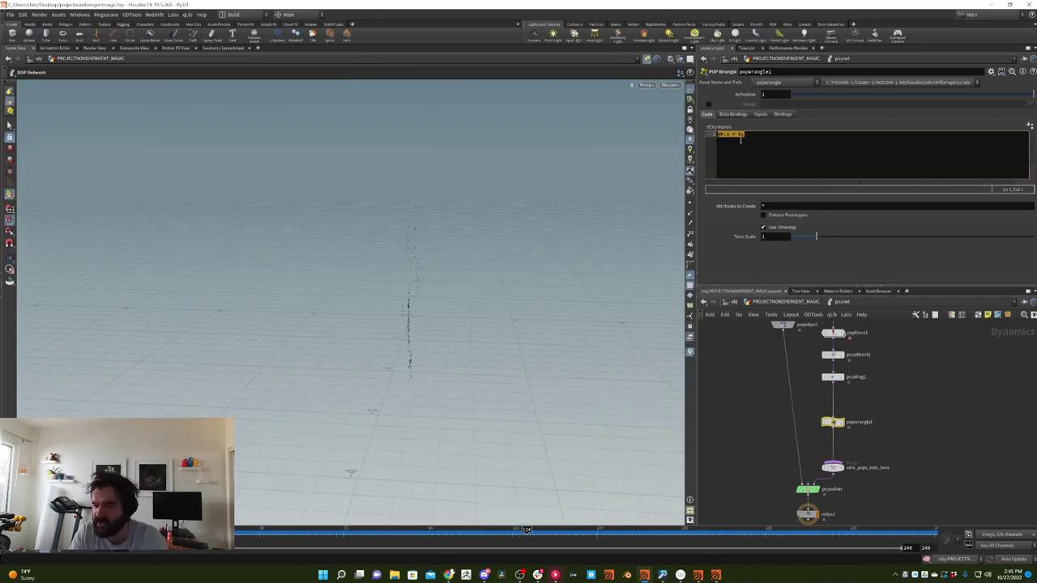
left_click(762, 148)
middle_click_drag(905, 409, 910, 446)
left_click_drag(454, 365, 243, 293)
left_click_drag(239, 529, 467, 530)
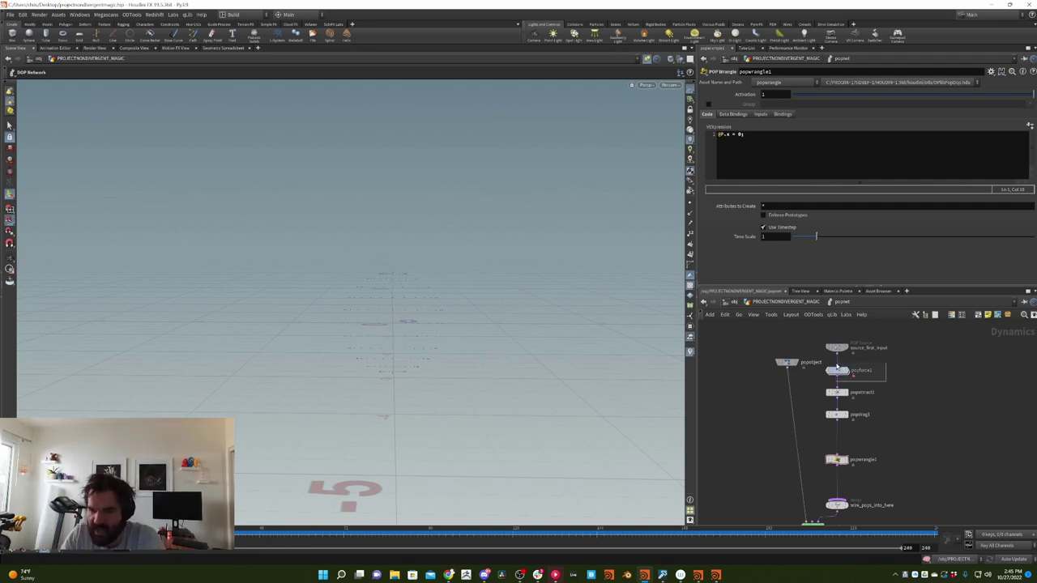
Inspect the popforce1 and popdrag1 nodes, and return to the PROJECTNONDIVERGENT_MAGIC geometry network
left_click(838, 369)
left_click(838, 414)
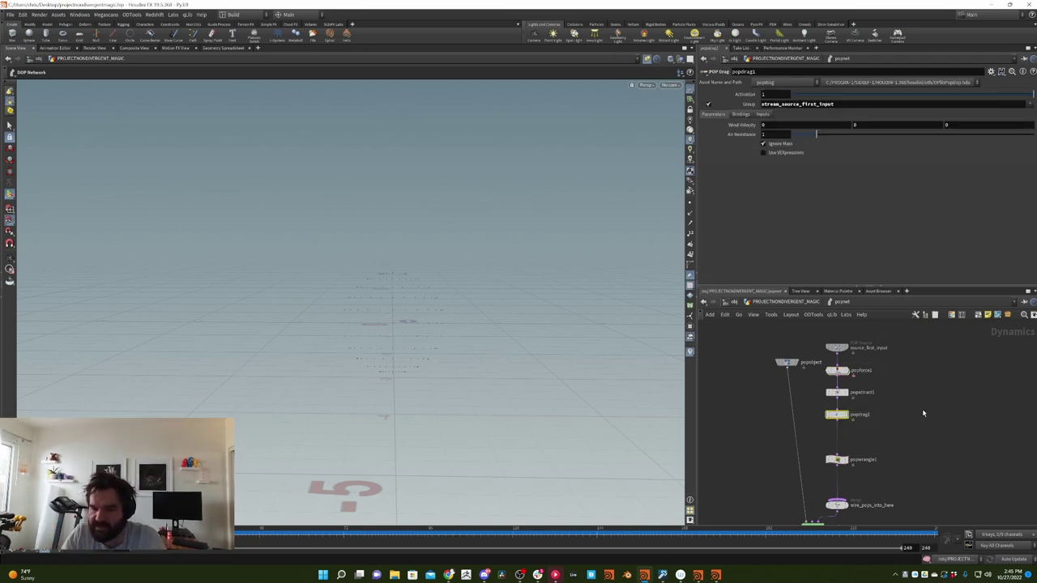
left_click(771, 303)
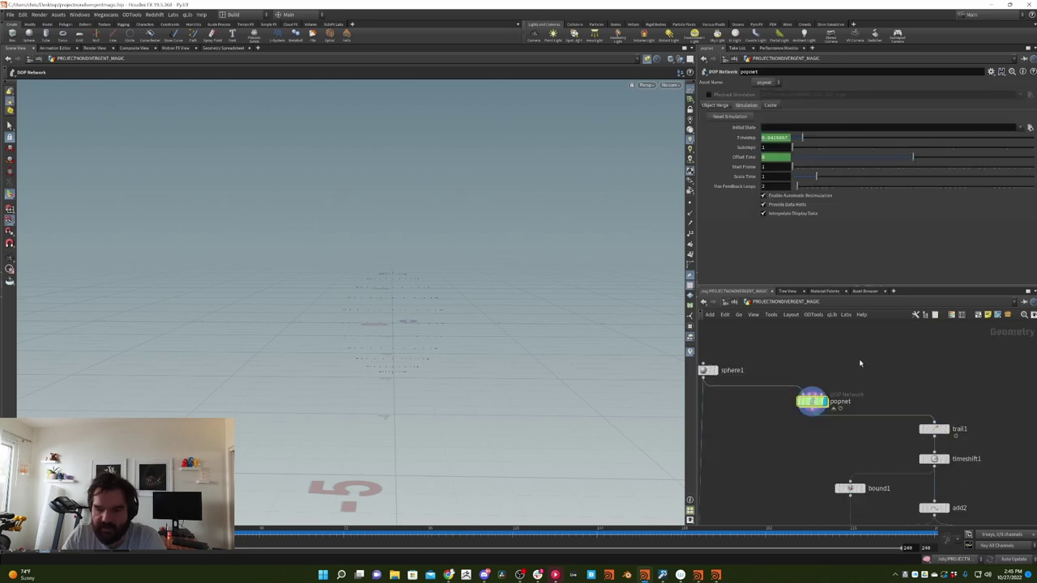
Display the timeshift1 node's frozen trails and the add2 node's connected curves
middle_click_drag(860, 357, 761, 285)
left_click(840, 388)
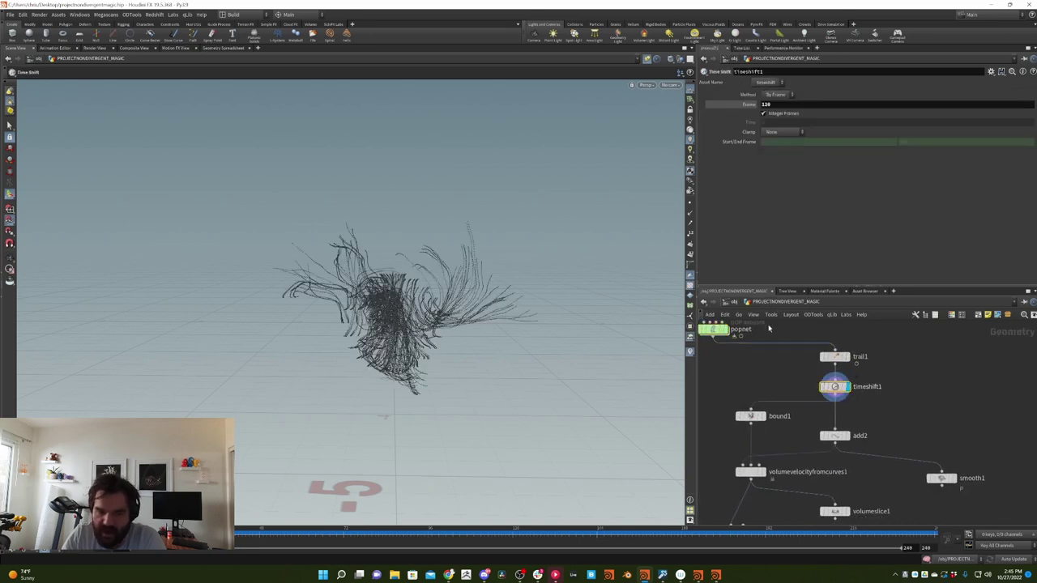
left_click(837, 438)
middle_click_drag(837, 437, 805, 407)
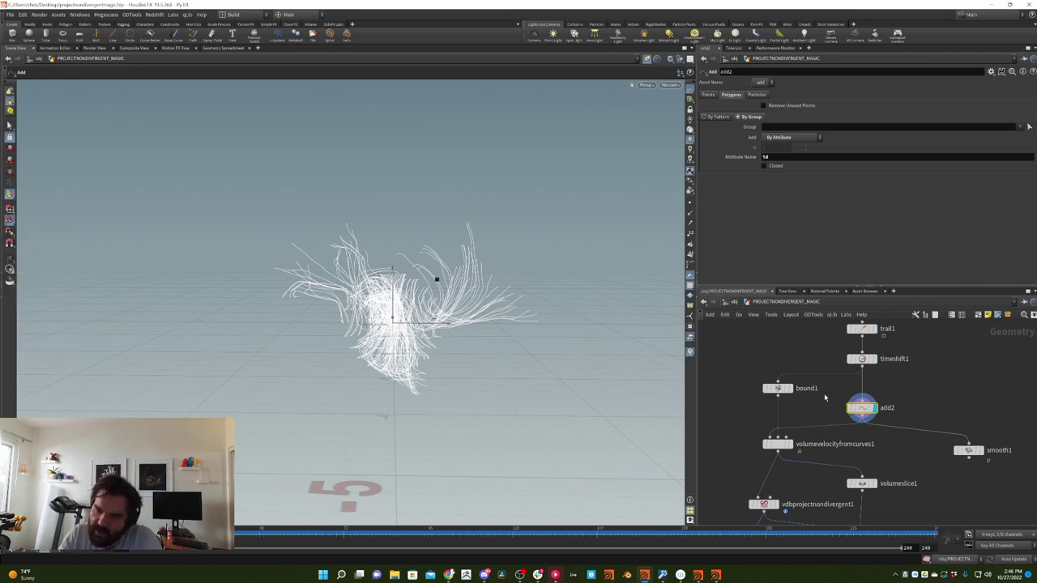
Scrub trail1 to frame 120 and compare it with the output of timeshift1
middle_click_drag(825, 397, 779, 457)
middle_click_drag(866, 365, 906, 350)
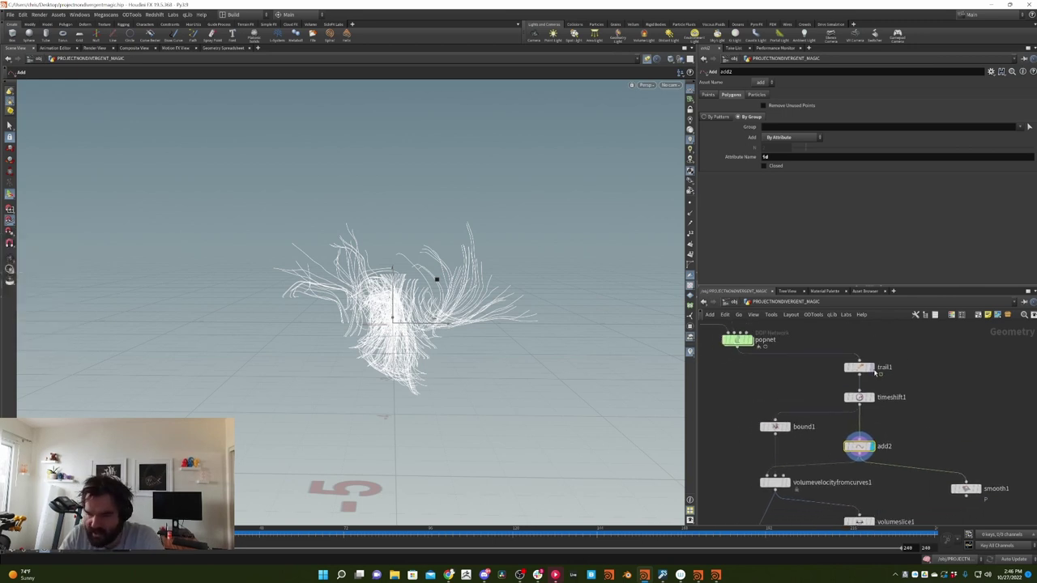
left_click(858, 367)
left_click_drag(373, 532, 515, 431)
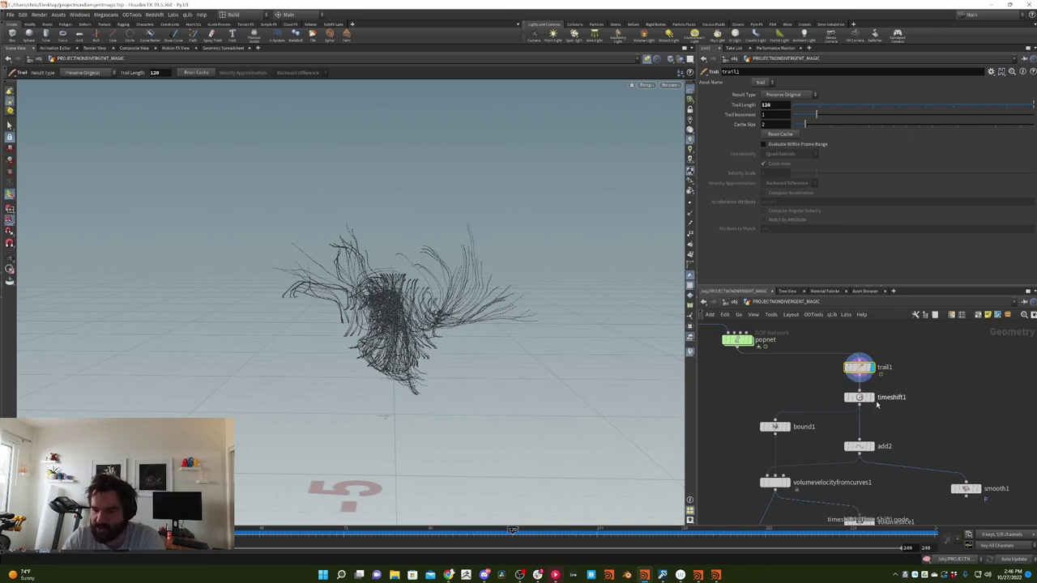
left_click(859, 397)
middle_click_drag(902, 435, 929, 393)
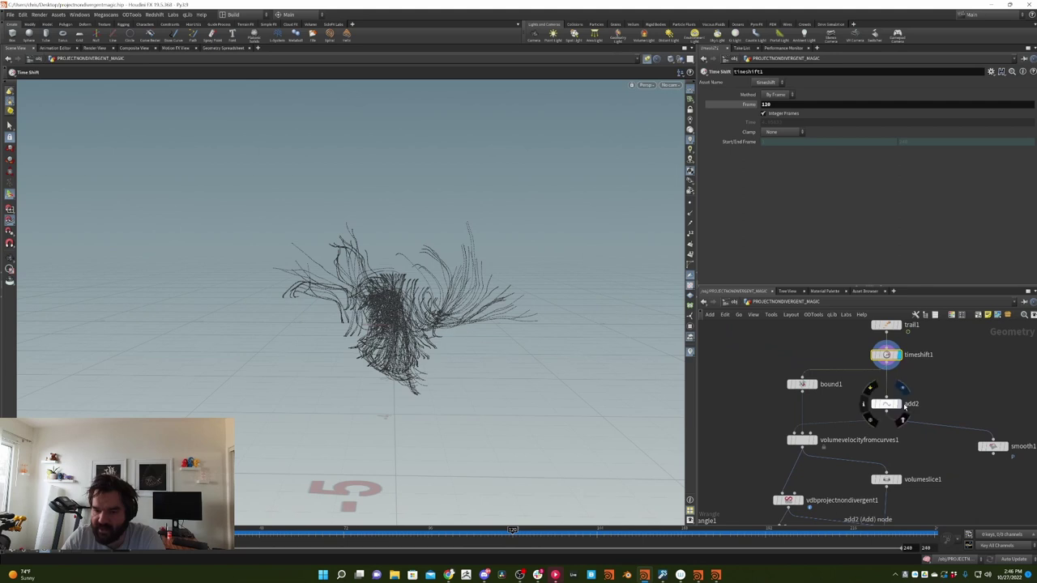
Display add2 and review its By Group polygon options, keeping Add at By Attribute
left_click(891, 404)
left_click(898, 405)
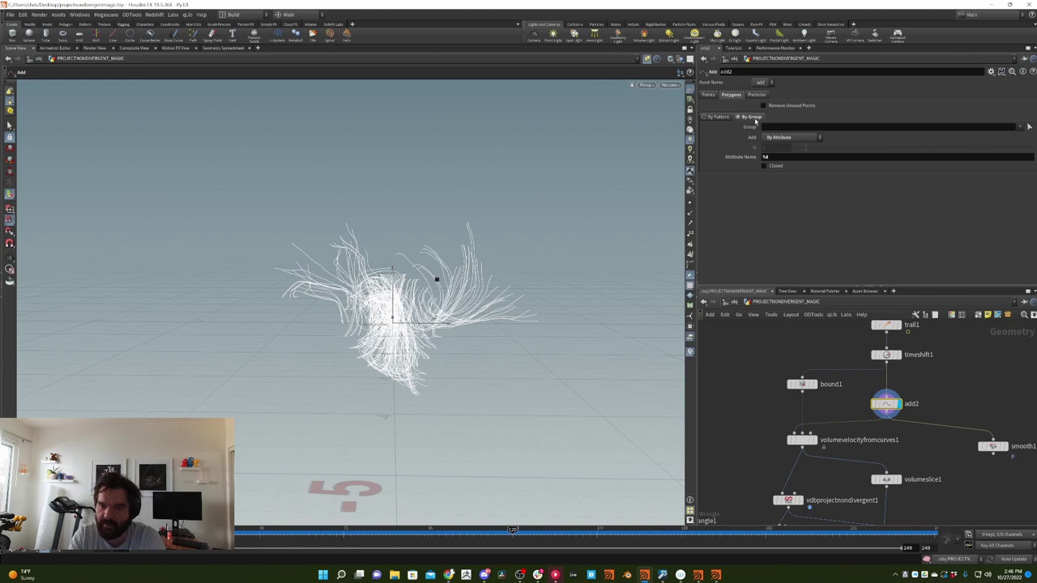
left_click(785, 139)
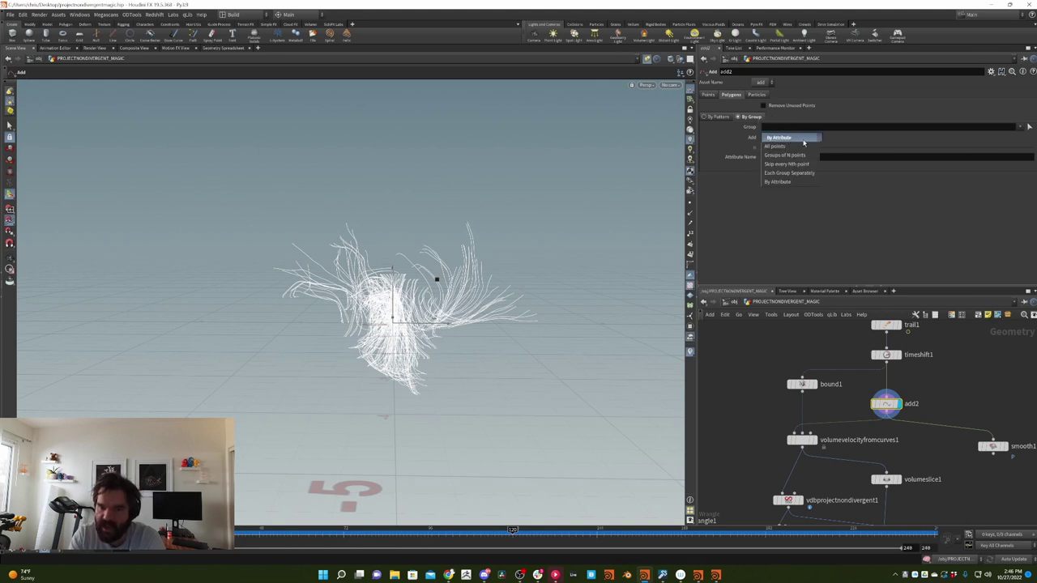
left_click(808, 139)
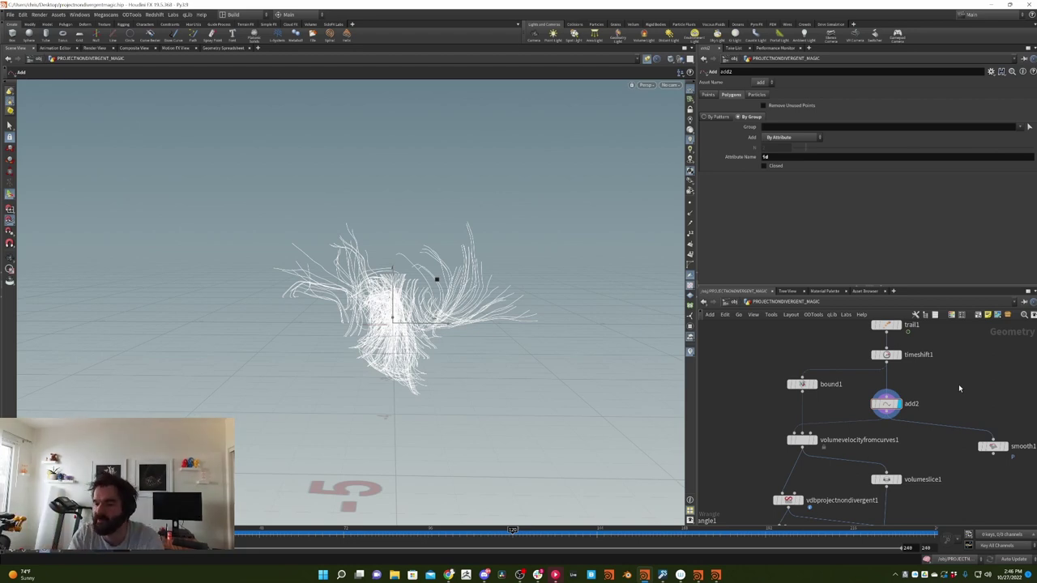
Add a Spark Trail node beside add2 in the network
scroll(512, 256, "up", 3)
left_click_drag(512, 256, 454, 268)
middle_click_drag(940, 377, 921, 403)
key("Tab")
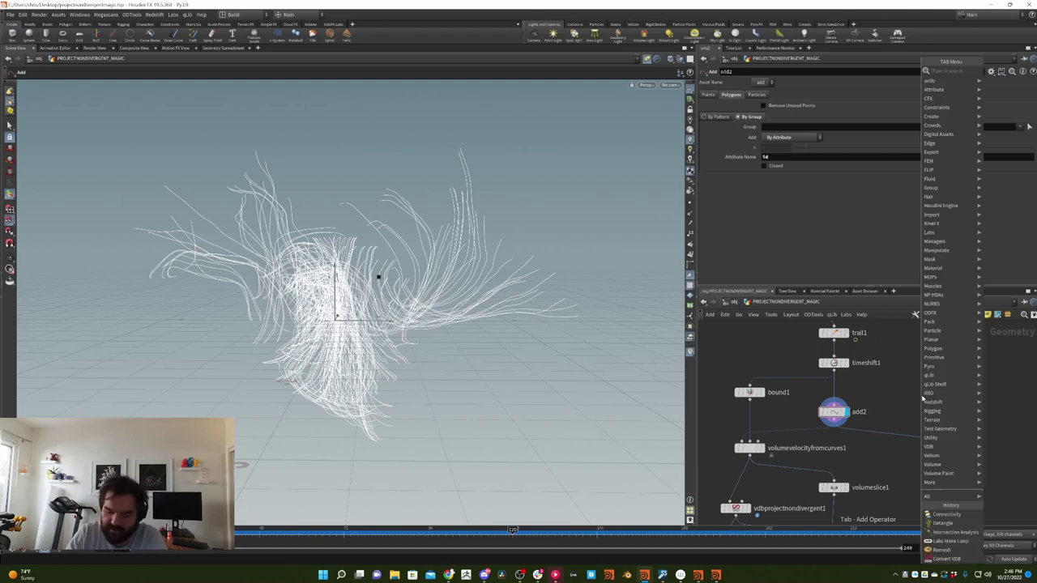
type("spark")
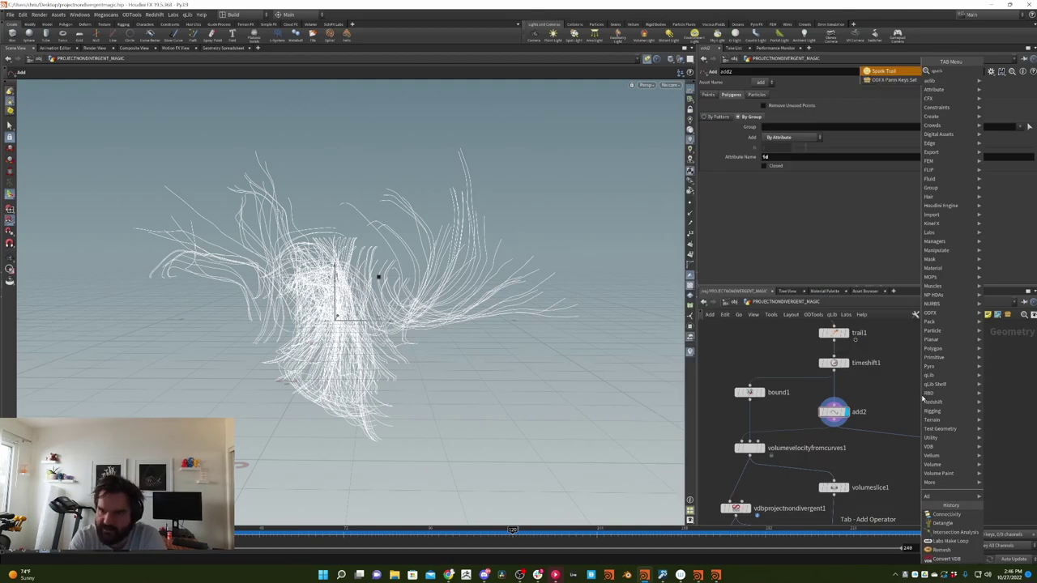
key("Return")
left_click(921, 394)
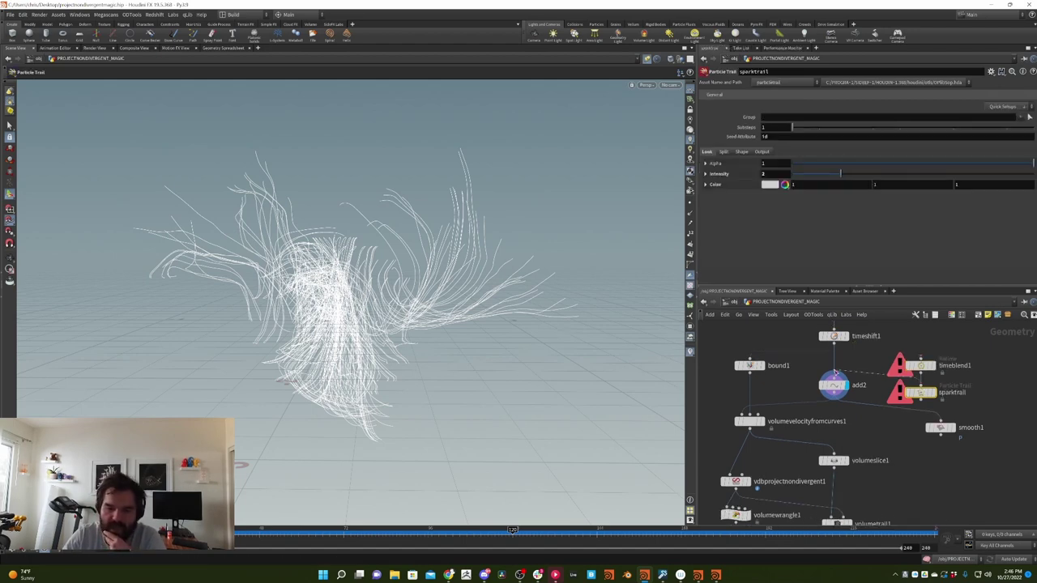
Delete the timeblend1 and sparktrail nodes beside add2
left_click(835, 373)
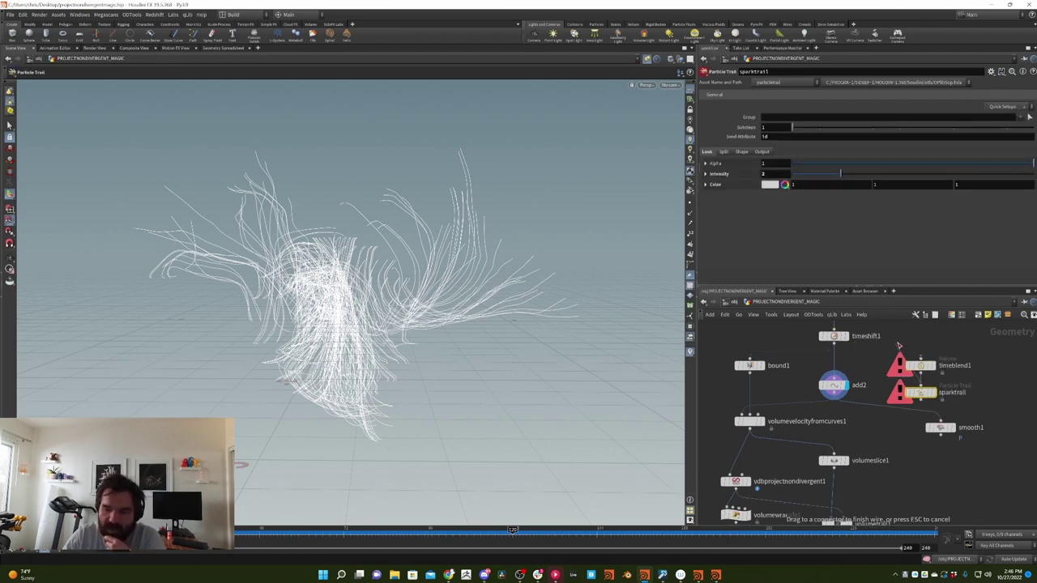
left_click_drag(895, 350, 896, 354)
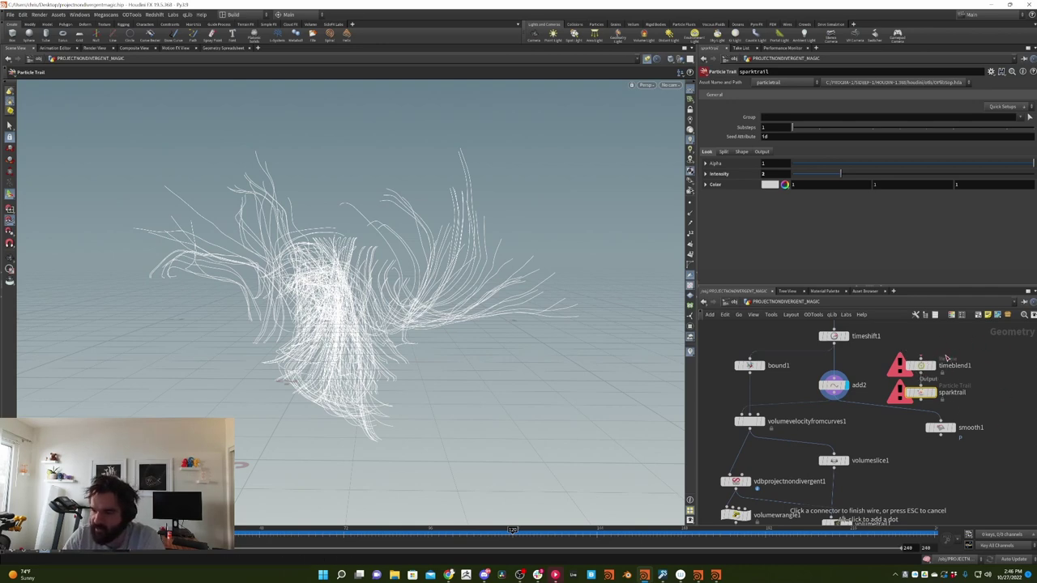
left_click_drag(972, 345, 920, 389)
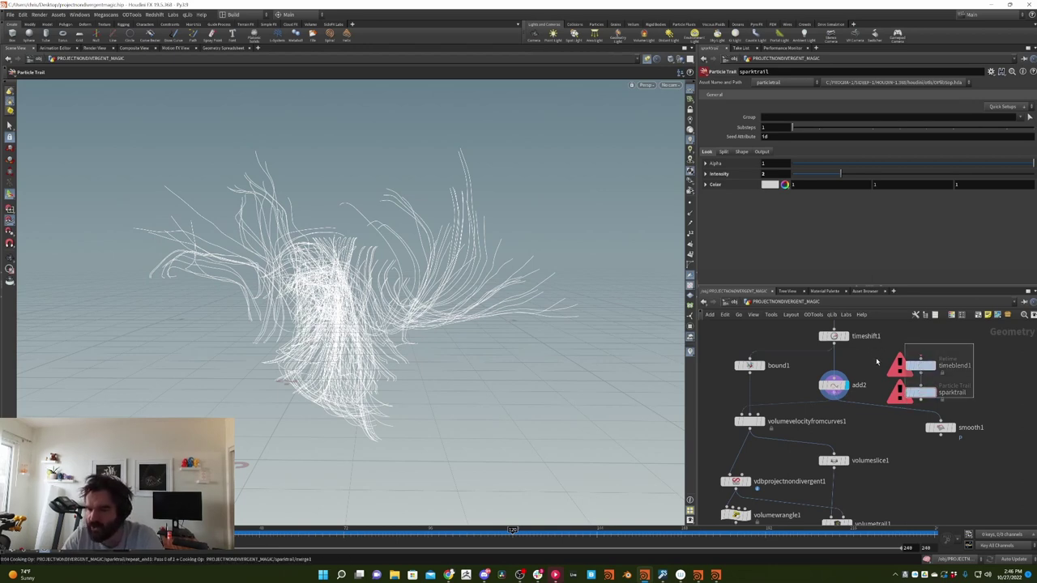
key("Delete")
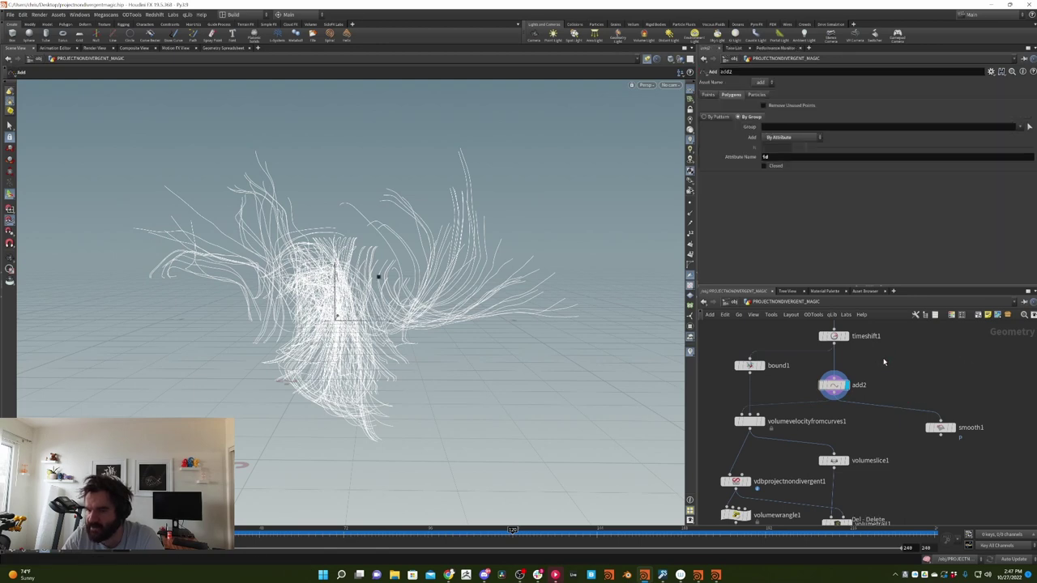
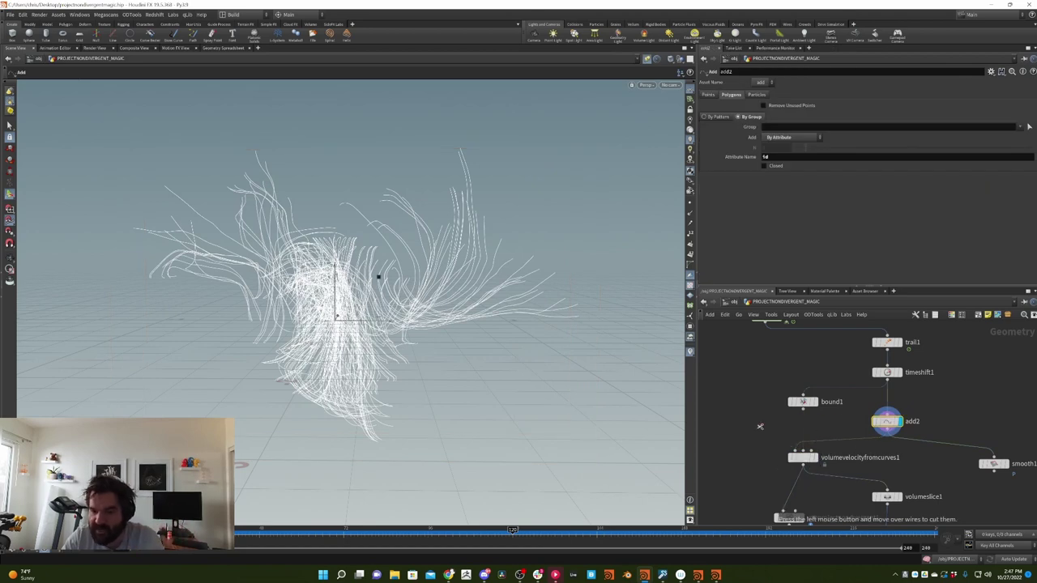
Display the bound1 node and set the first component of its Minimum Size to 0.9
left_click(814, 458)
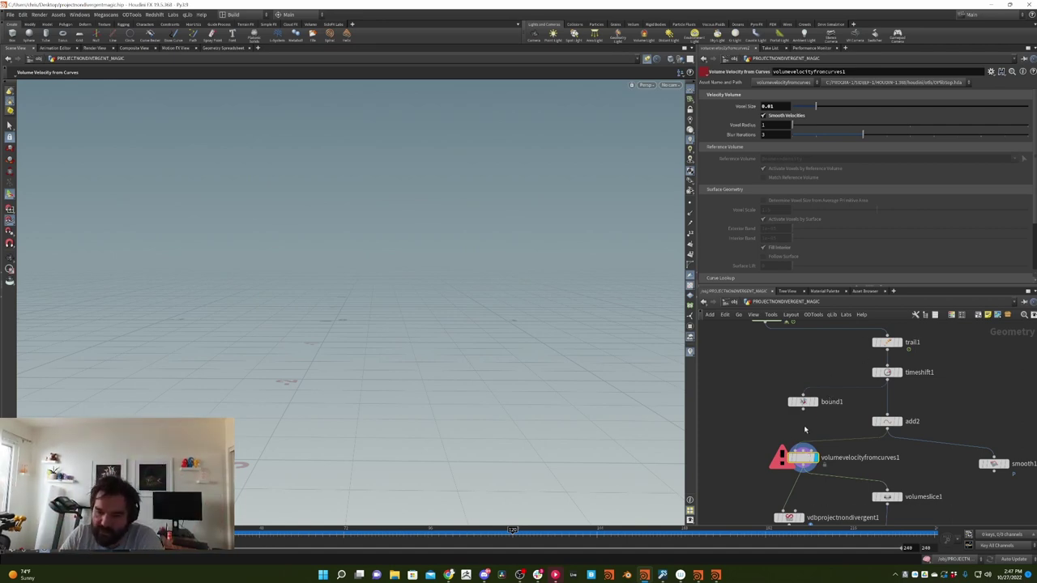
left_click(807, 402)
left_click(802, 402)
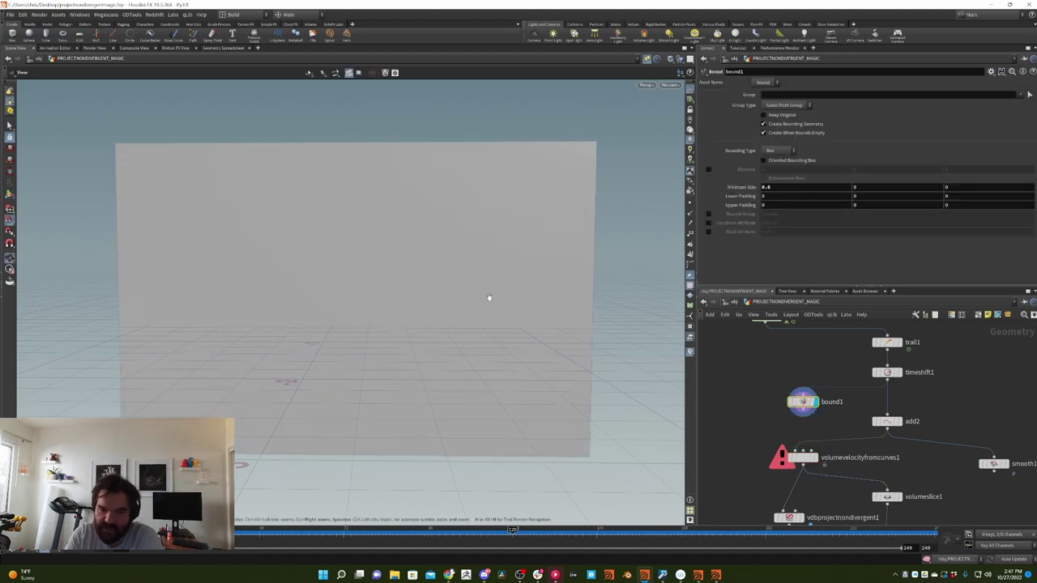
left_click_drag(489, 297, 523, 293)
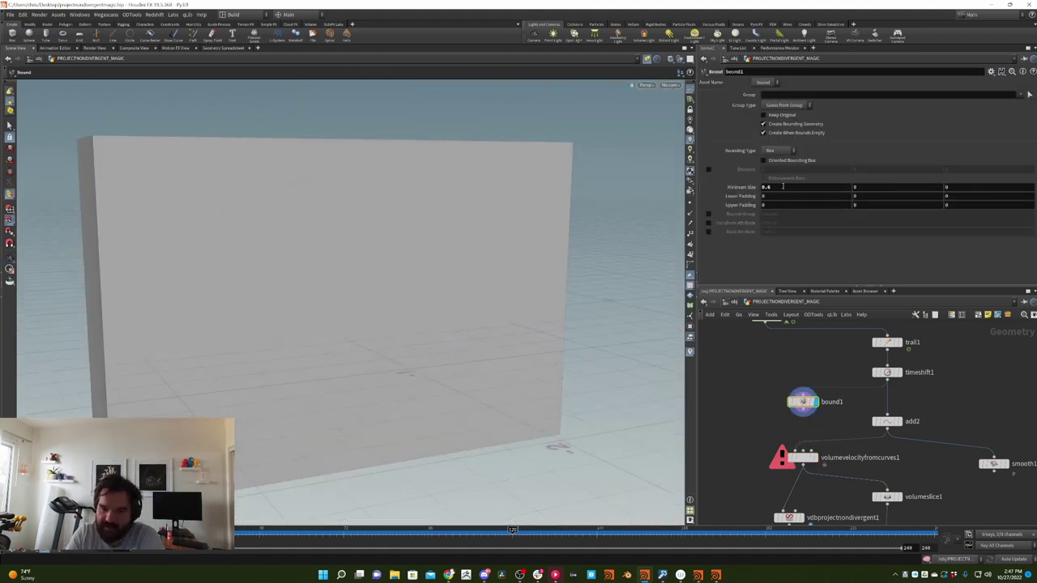
mouse_move(783, 186)
middle_mouse_down()
mouse_move(810, 190)
mouse_move(784, 190)
middle_mouse_up()
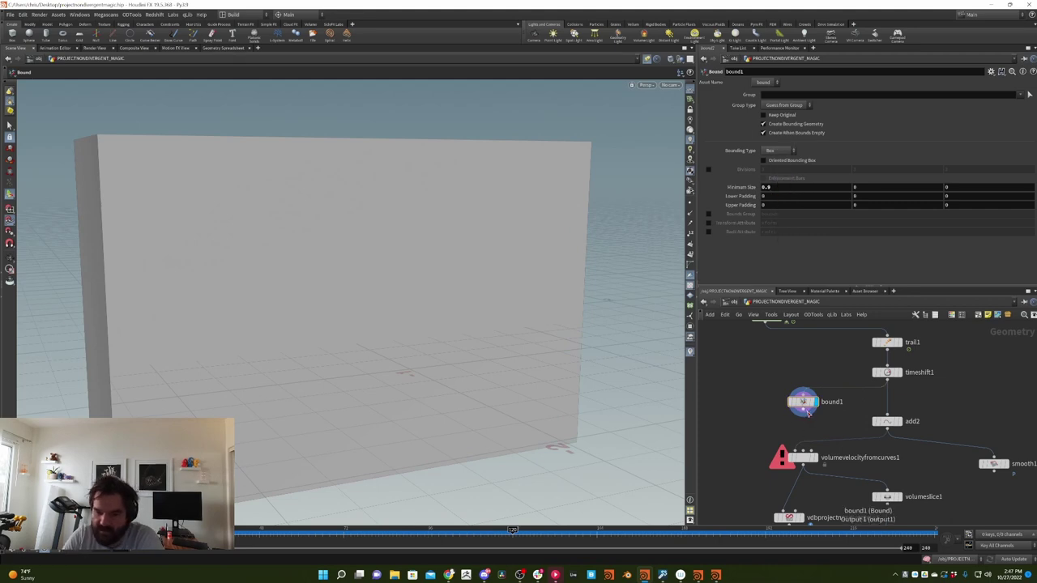
Connect bound1 to volumevelocityfromcurves1 and view the velocity field through volumeslice1
left_click_drag(806, 412, 803, 458)
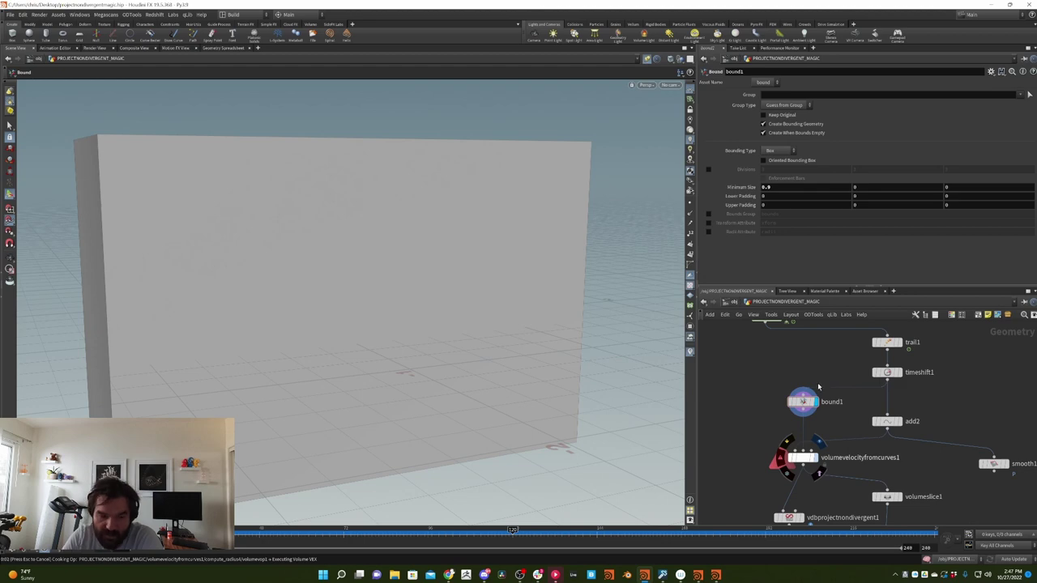
left_click(813, 450)
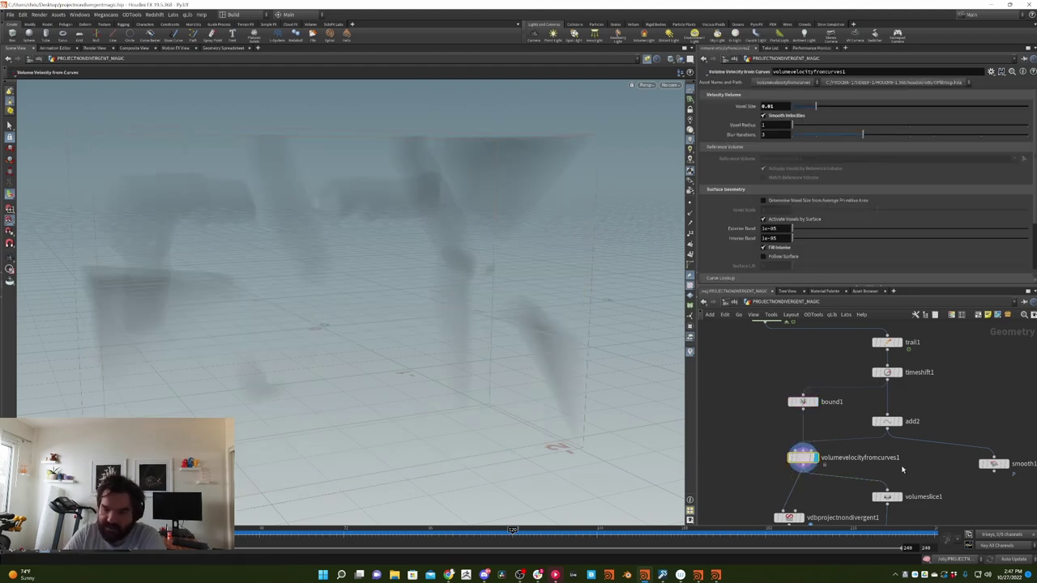
middle_click_drag(891, 454, 874, 363)
left_click(872, 408)
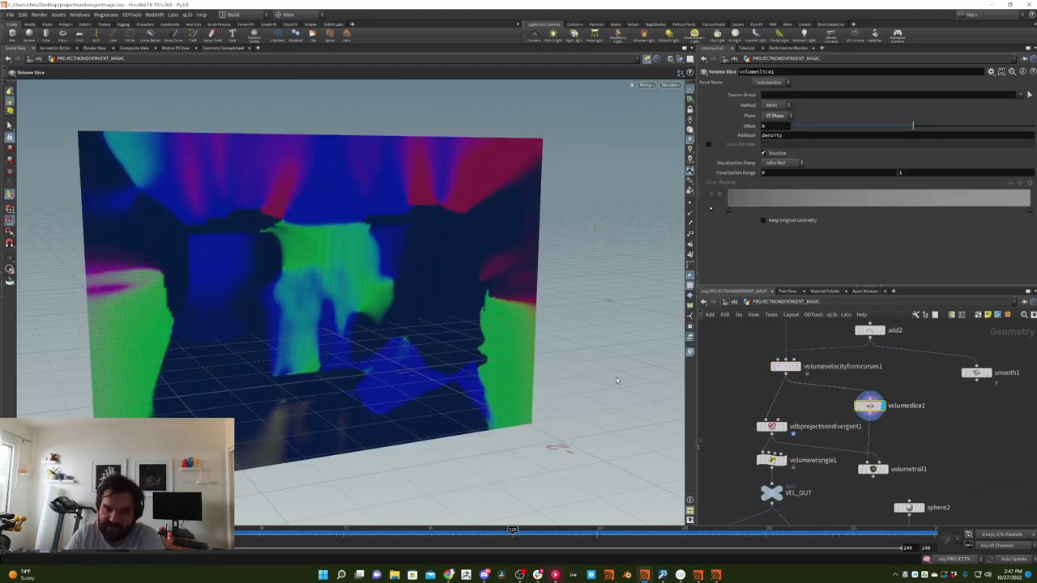
left_click_drag(454, 259, 519, 243, "alt")
Turn off Fill Interior on volumevelocityfromcurves1 to compare the slice, and turn it back on
left_click_drag(736, 392, 785, 347)
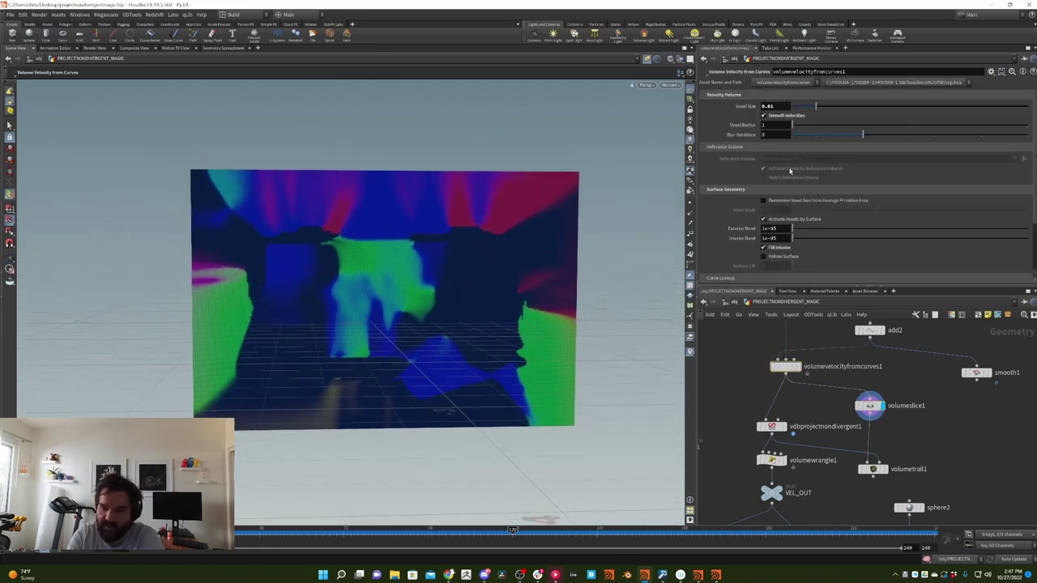
left_click(776, 248)
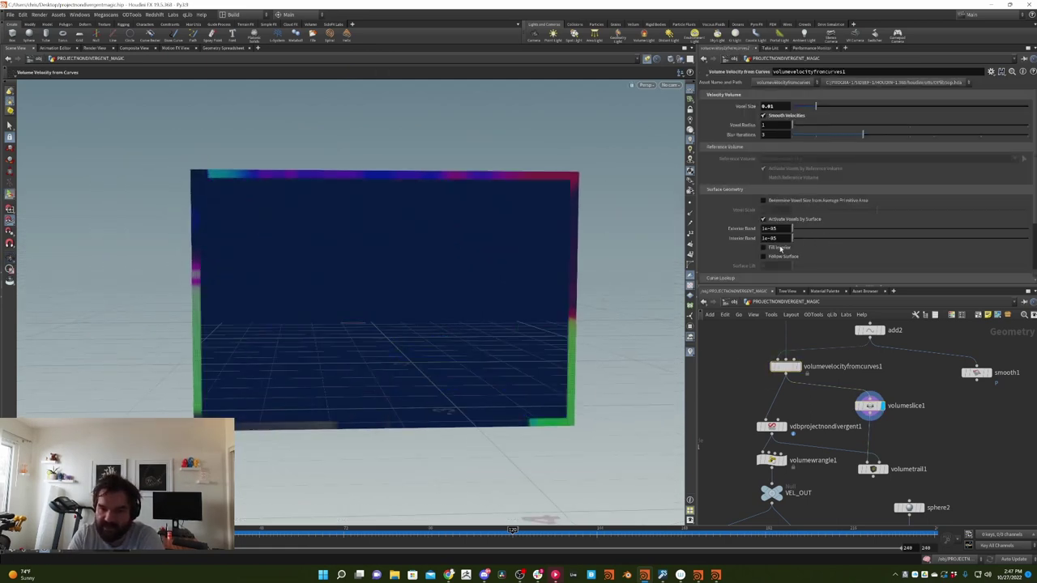
left_click_drag(562, 301, 532, 308, "alt")
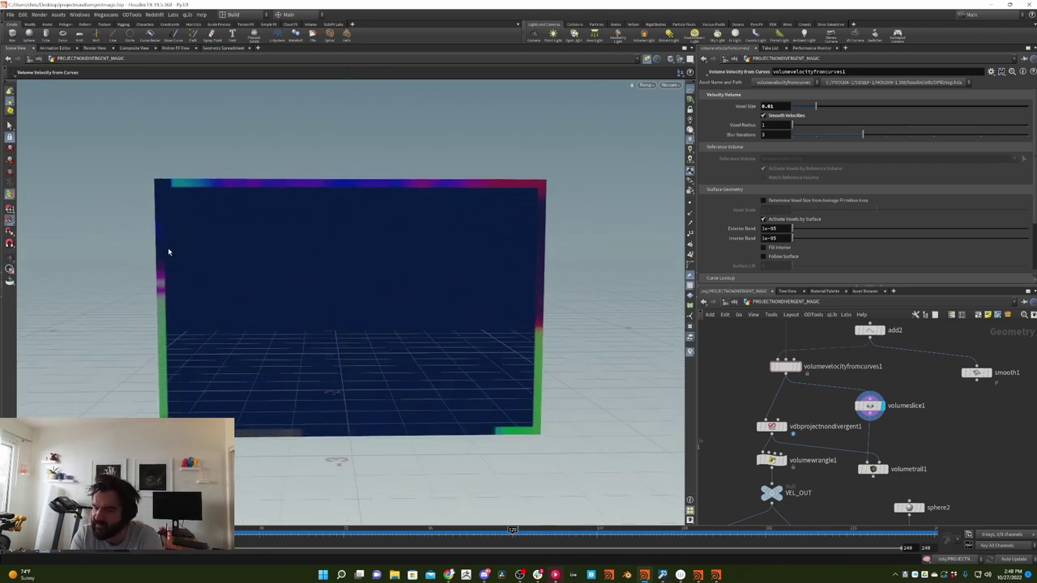
left_click(778, 247)
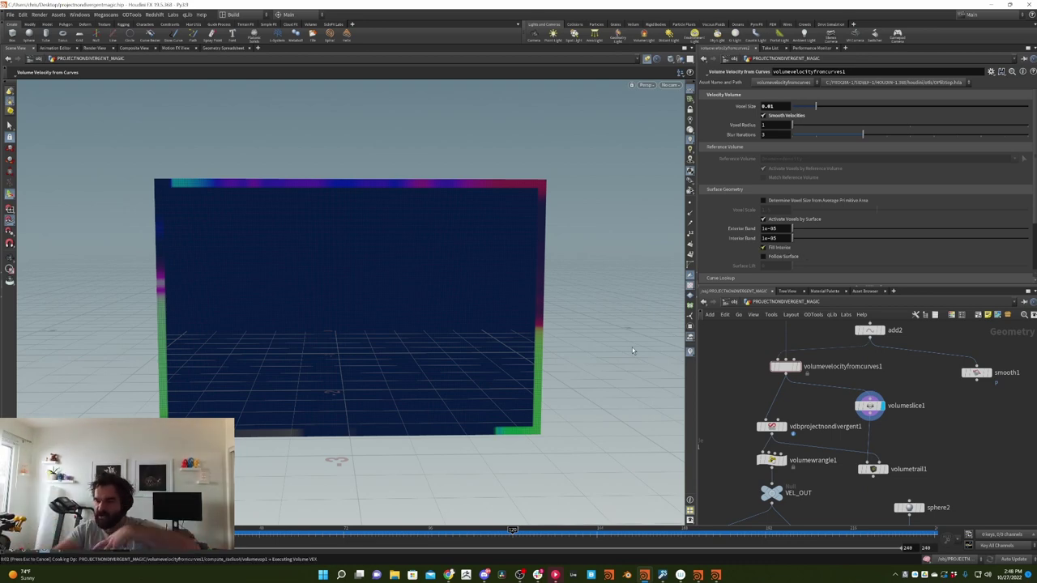
Turn off Smooth Velocities on volumevelocityfromcurves1 while viewing the slice, toggling it once to compare
middle_click_drag(828, 396, 866, 414)
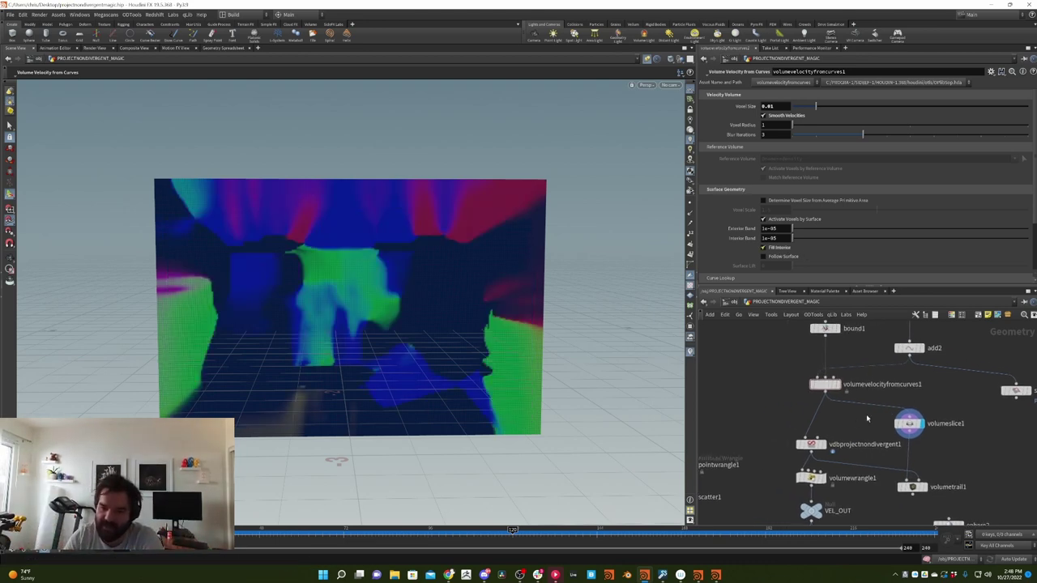
left_click(866, 414)
middle_click_drag(856, 370, 898, 400)
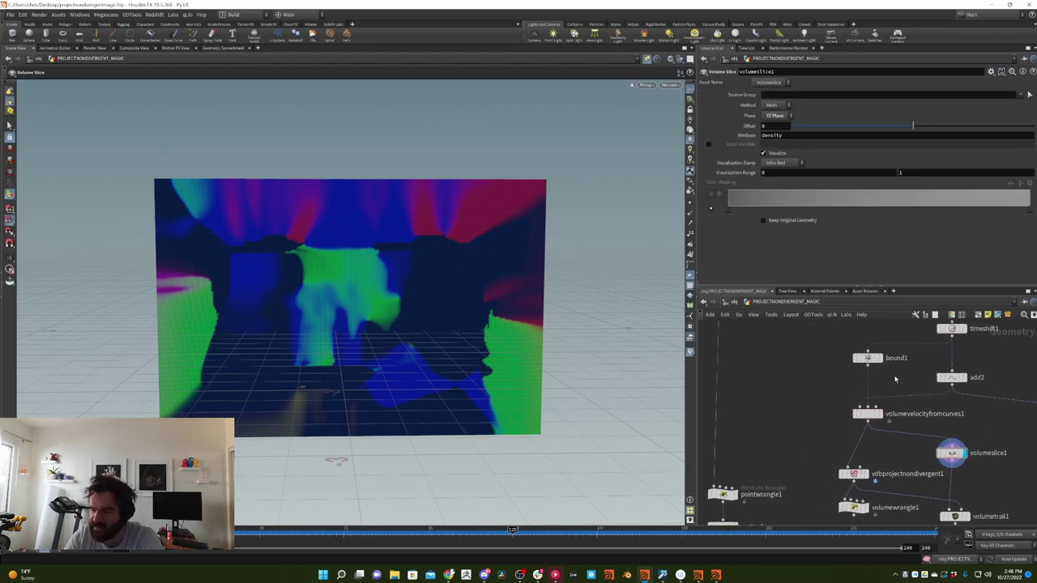
left_click(867, 415)
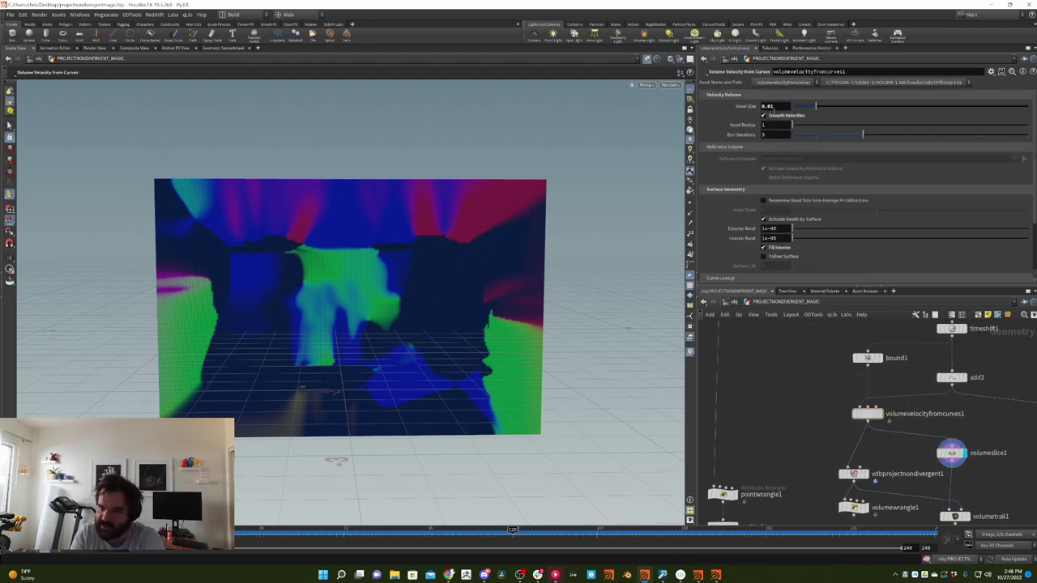
left_click(782, 117)
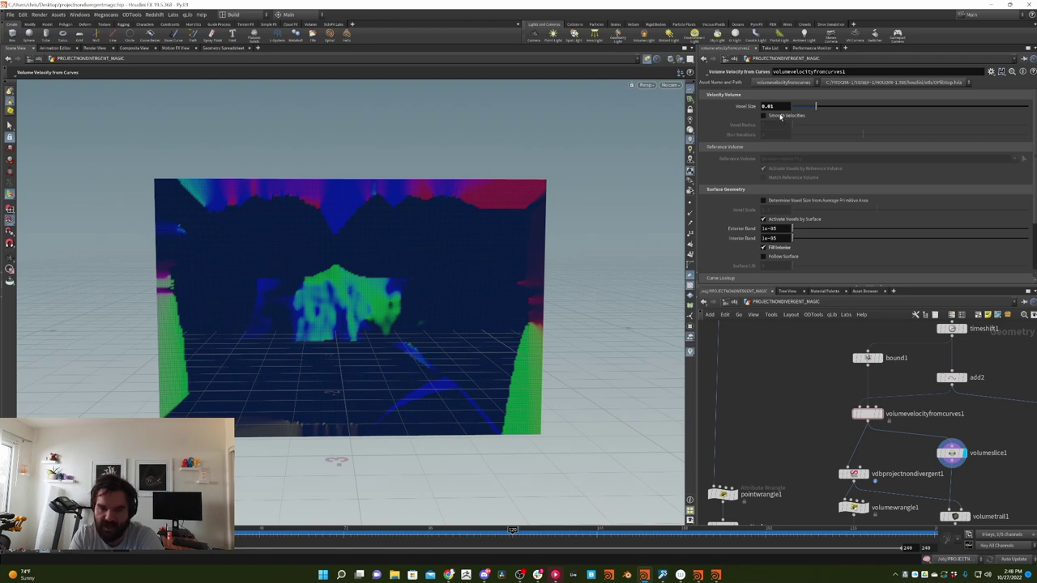
left_click(782, 116)
left_click(782, 117)
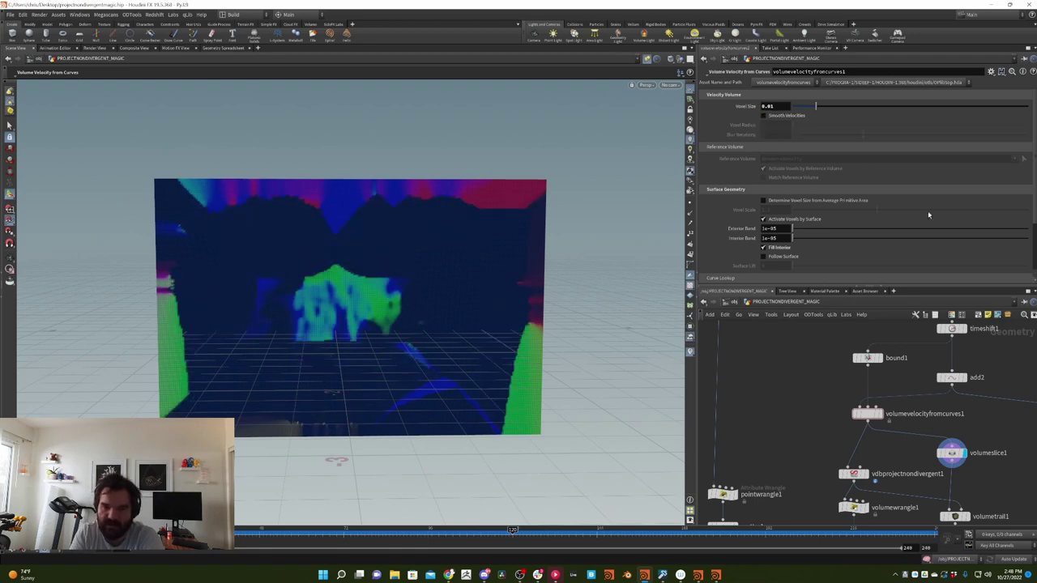
Feed volumetrail1's velocity input directly from volumevelocityfromcurves1 and display volumetrail1
middle_click_drag(899, 389, 876, 388)
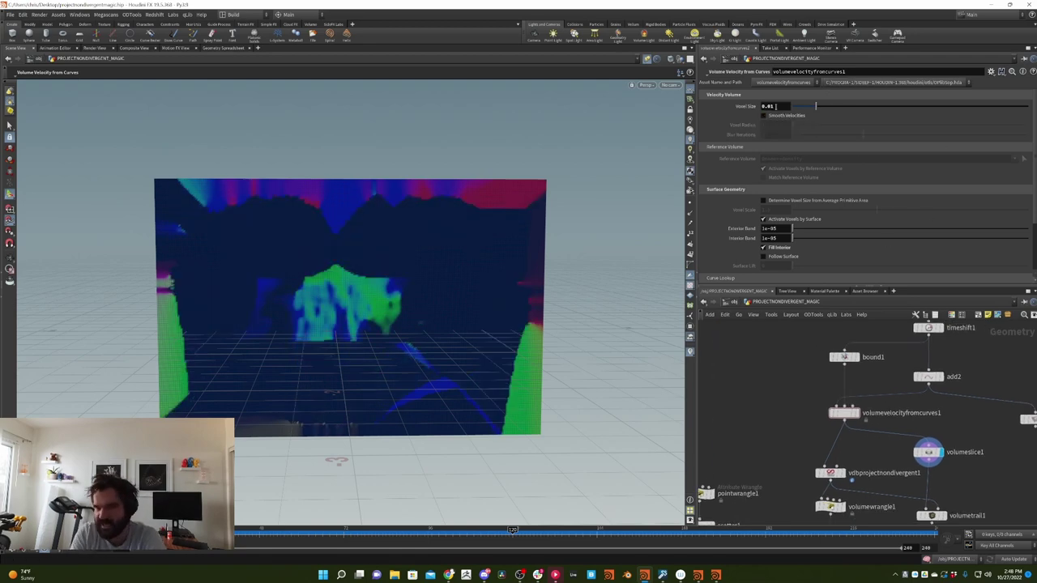
middle_click_drag(950, 391, 951, 328)
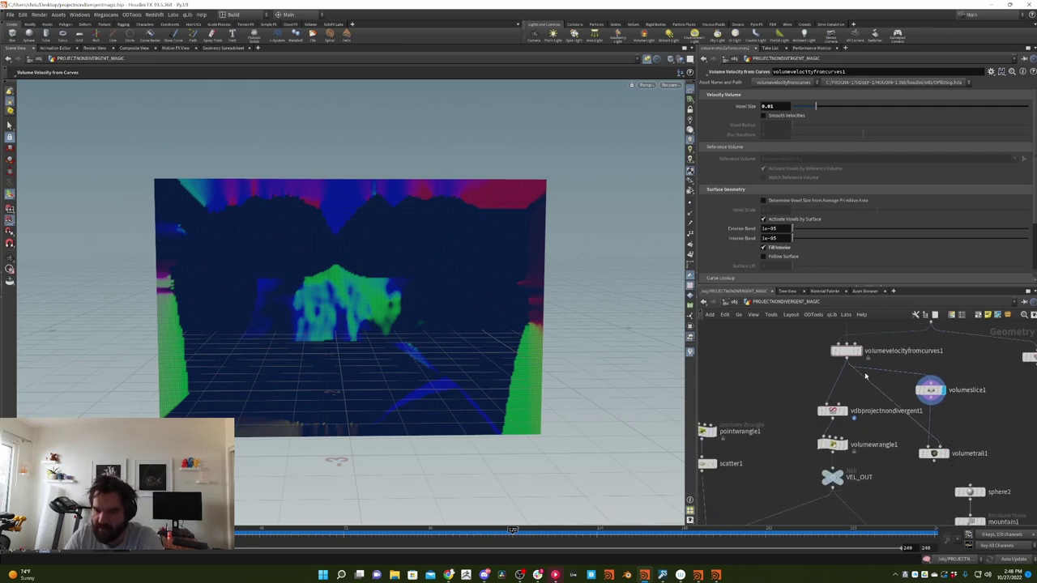
left_click(942, 453)
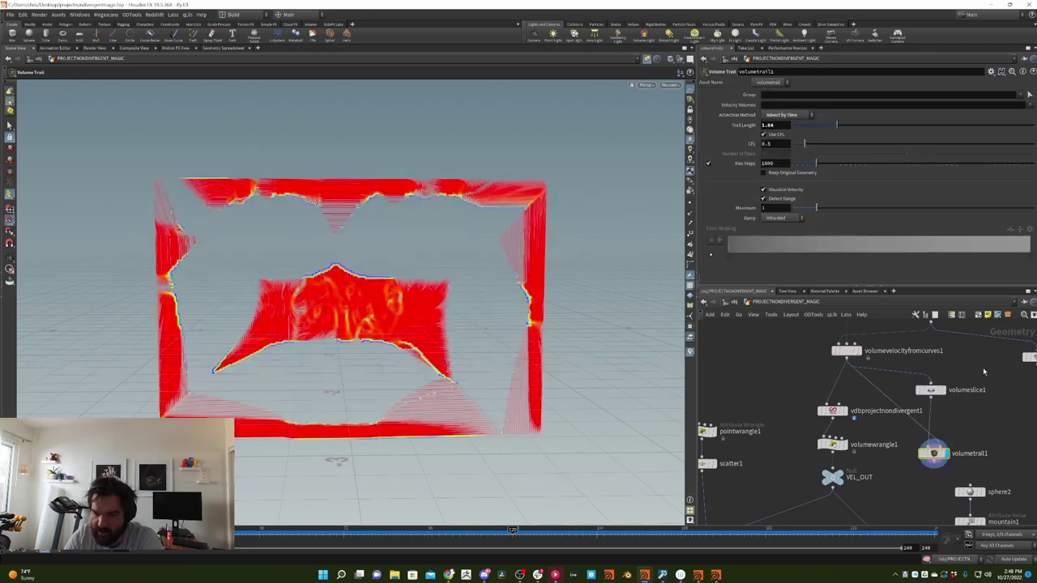
left_click_drag(963, 450, 954, 440)
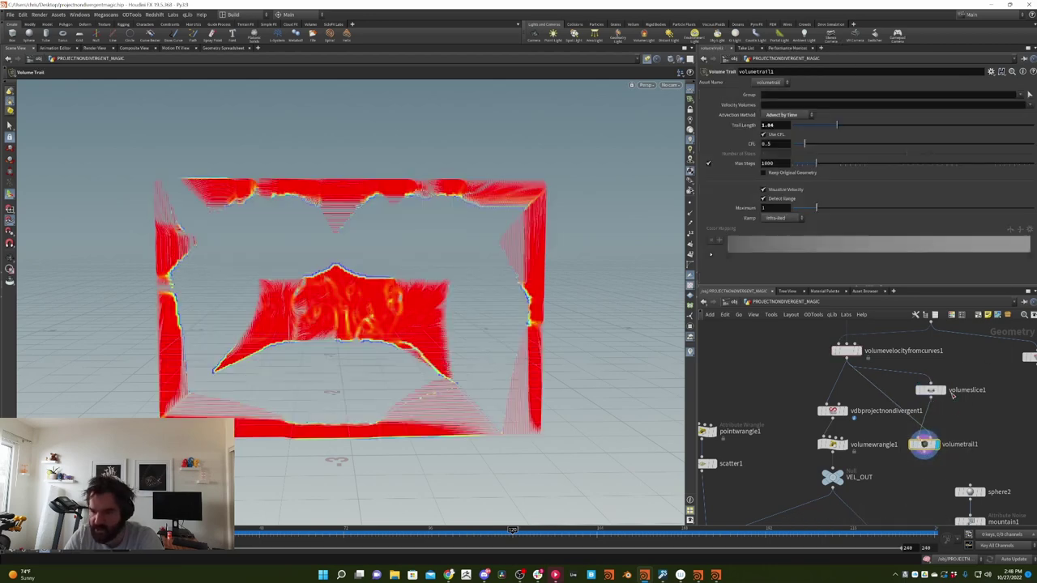
Display volumeslice1 with its points shown, and examine the flow lines of volumetrail1 up close
left_click(943, 390)
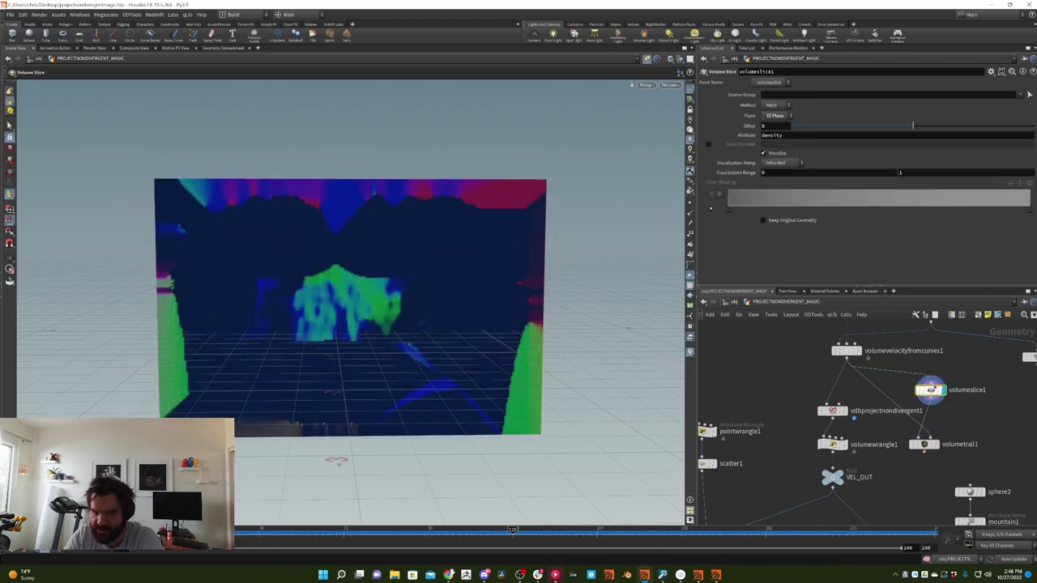
left_click(689, 205)
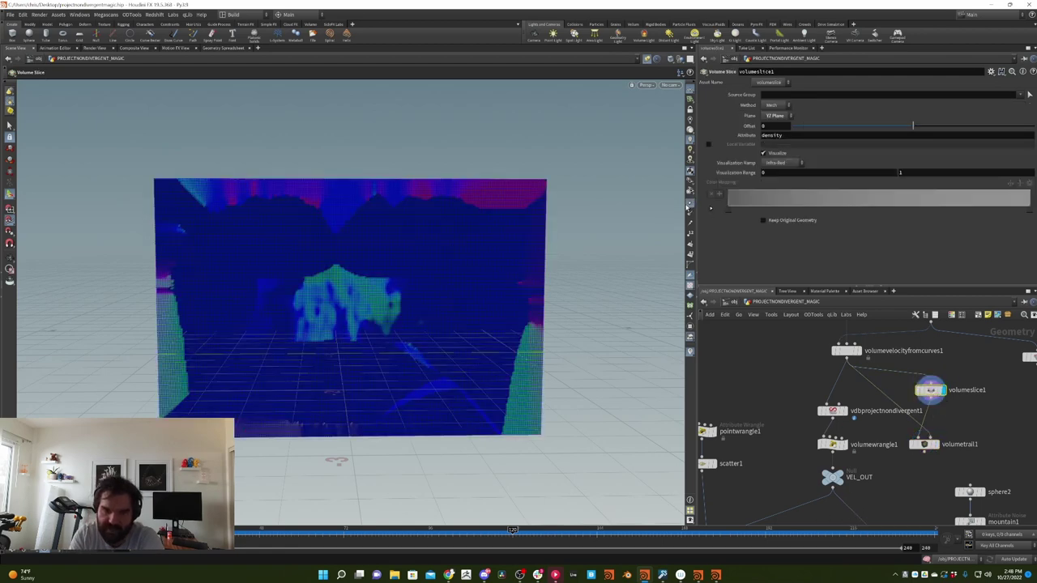
left_click(924, 444)
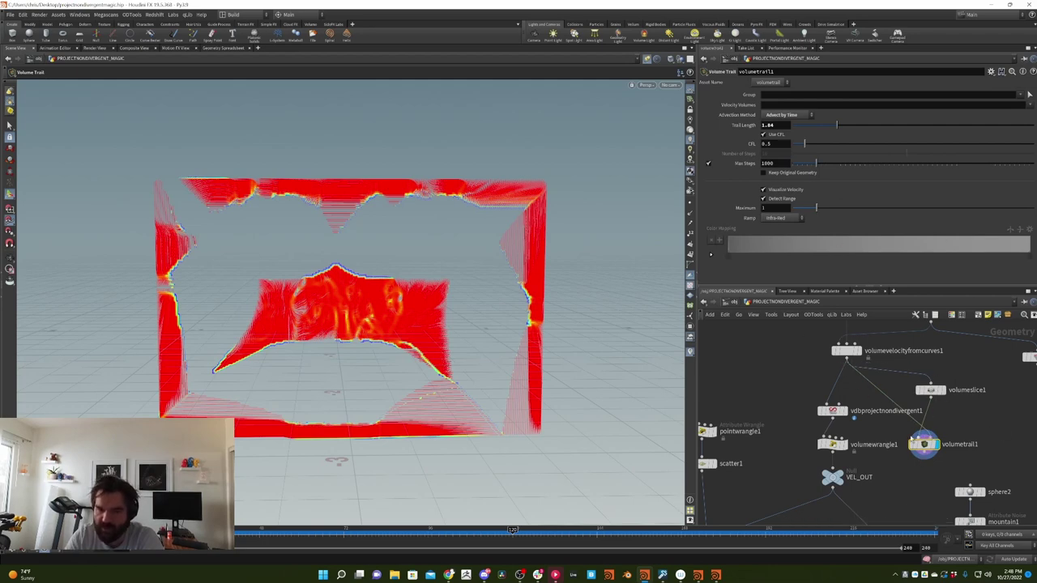
middle_click(912, 438)
mouse_move(389, 316)
left_mouse_down("alt")
mouse_move(454, 316)
mouse_move(389, 316)
mouse_move(466, 251)
mouse_move(511, 190)
mouse_move(544, 322)
mouse_move(460, 317)
left_mouse_up("alt")
scroll(423, 318, "up", 5)
scroll(422, 318, "up", 6)
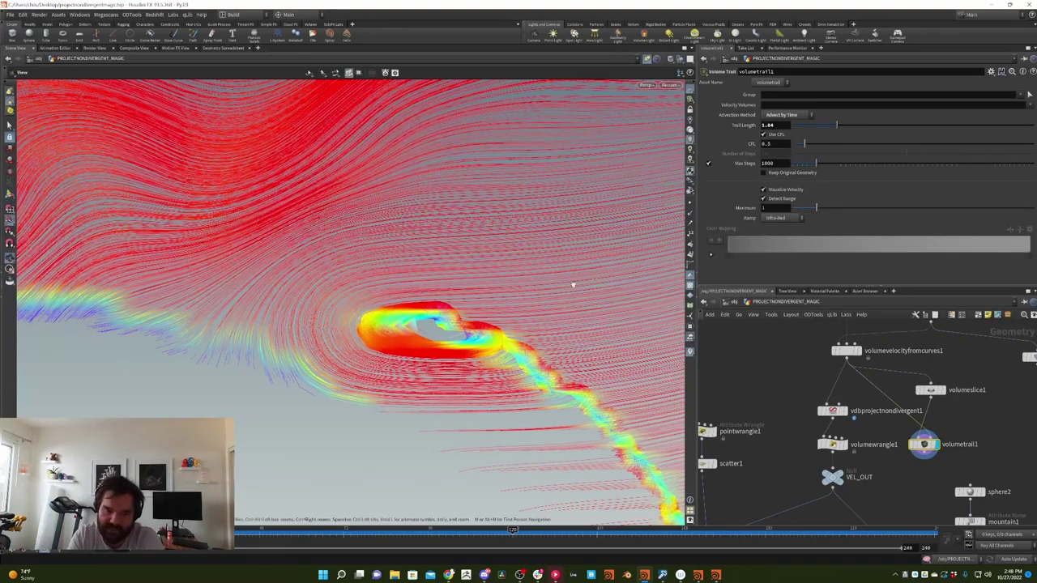
left_click_drag(572, 298, 439, 320, "alt")
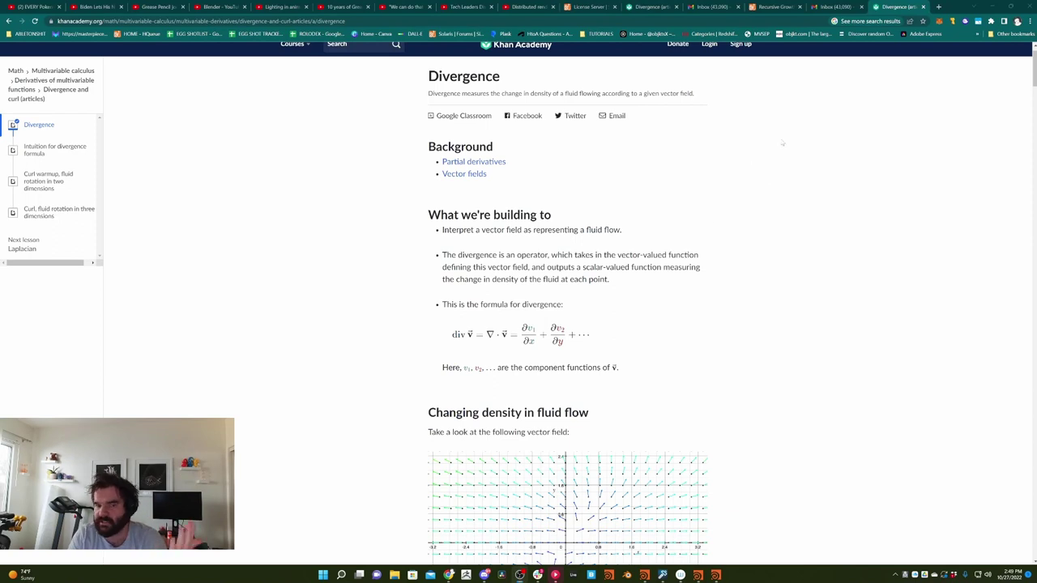
Switch to the browser's Khan Academy Divergence article and review it down to the negative divergence example
scroll(776, 195, "up", 1)
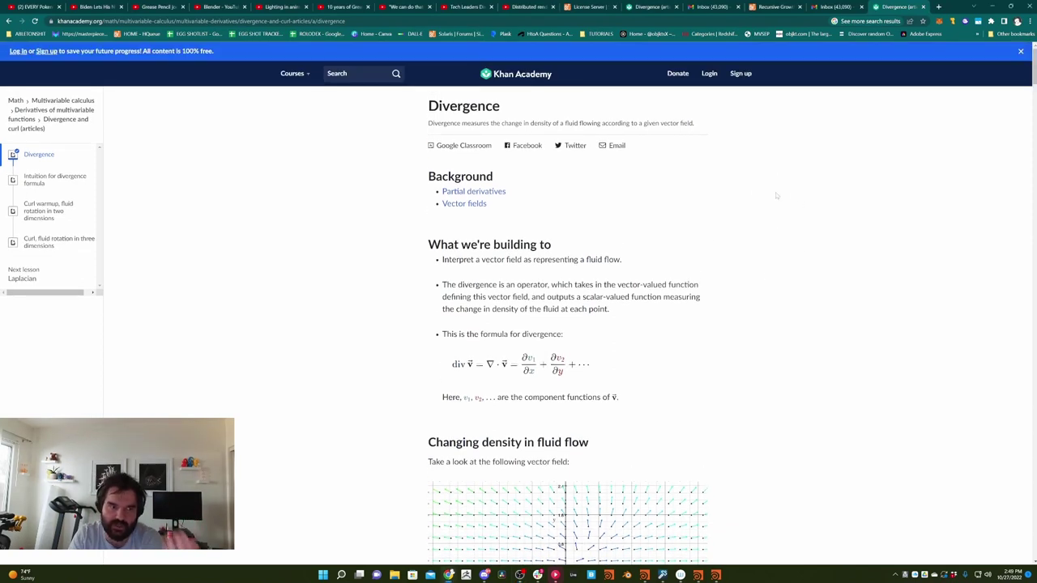
scroll(778, 199, "down", 3)
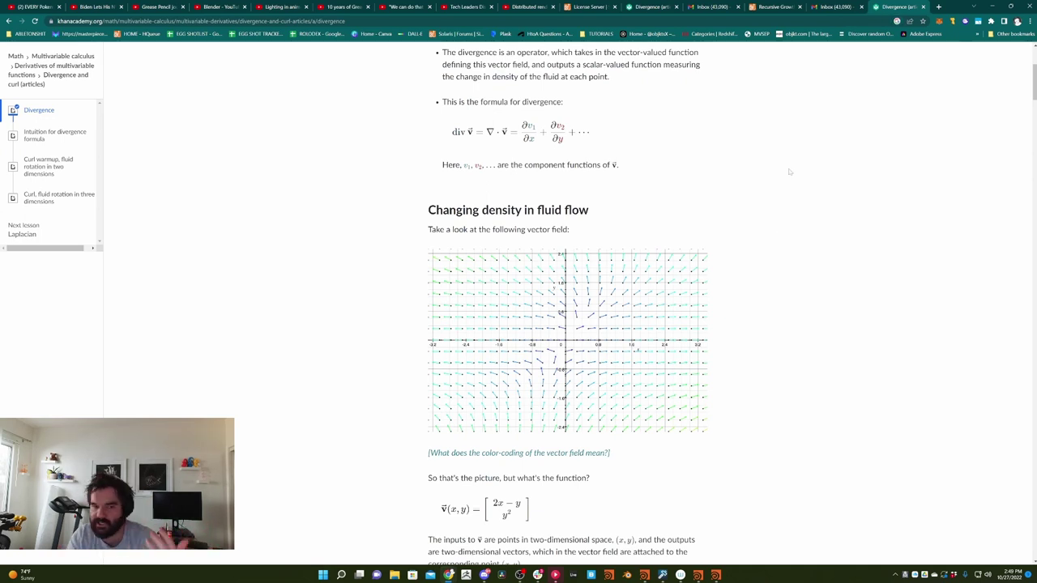
scroll(802, 163, "down", 6)
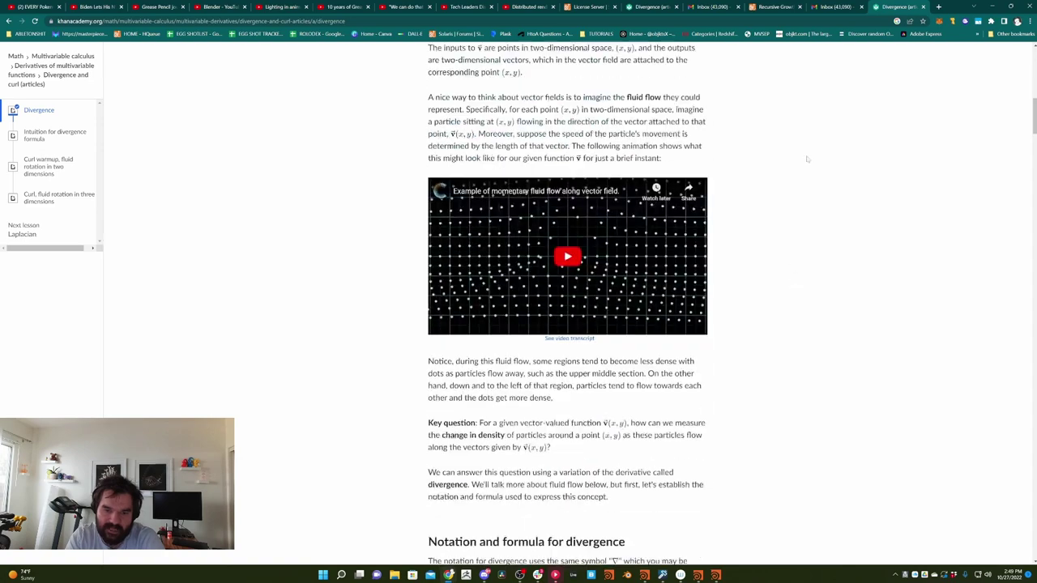
scroll(808, 162, "down", 14)
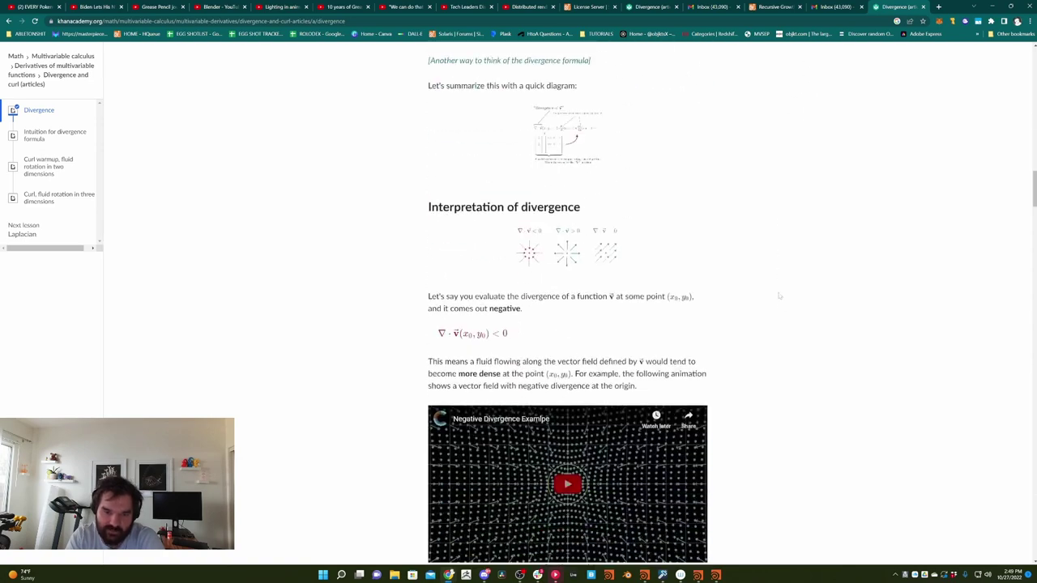
scroll(780, 296, "down", 3)
scroll(822, 252, "up", 1)
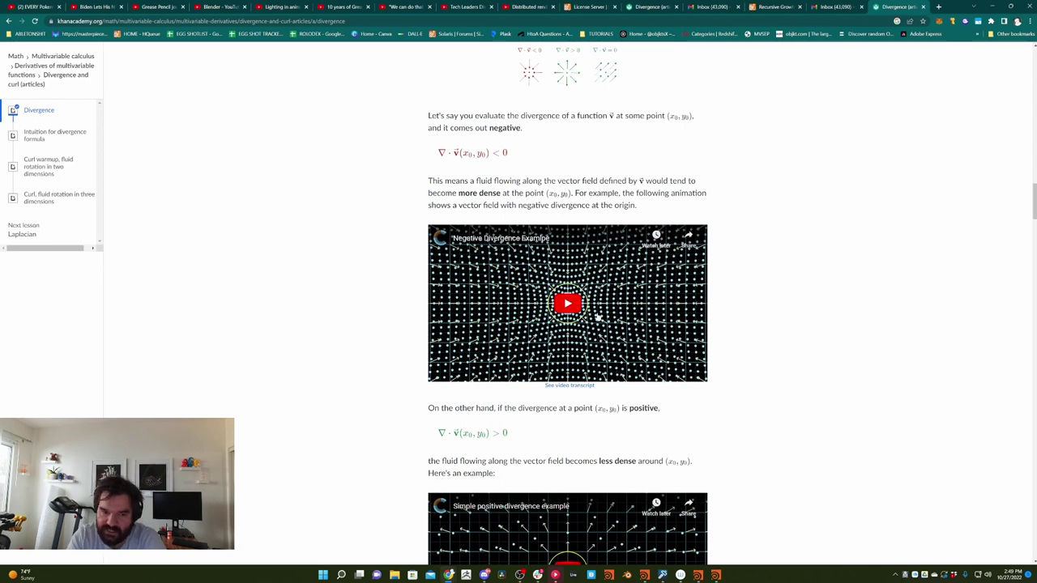
Play the Negative Divergence animation and the Simple positive divergence animation in the Khan Academy article
left_click(567, 303)
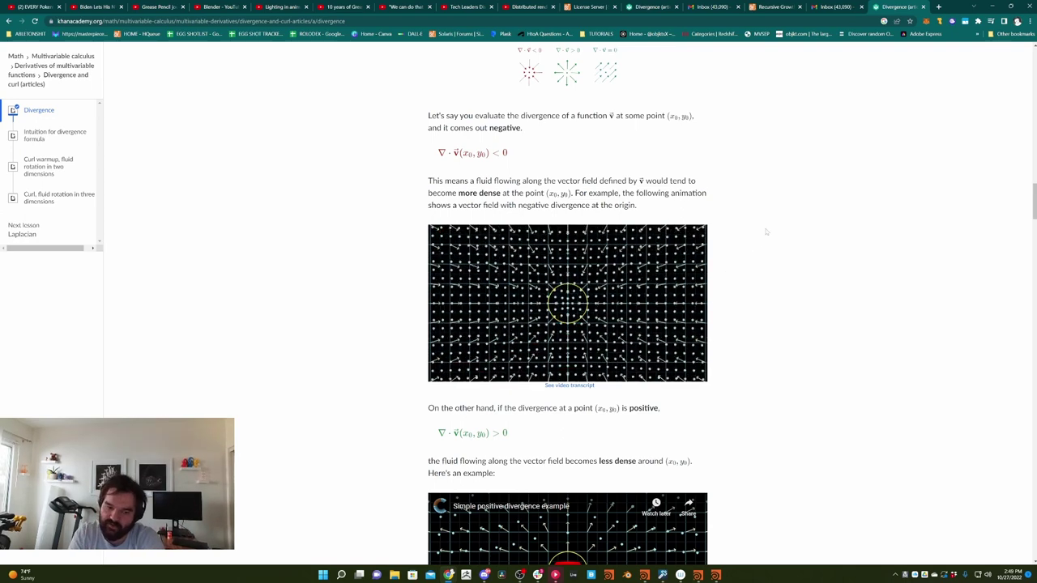
scroll(788, 326, "down", 2)
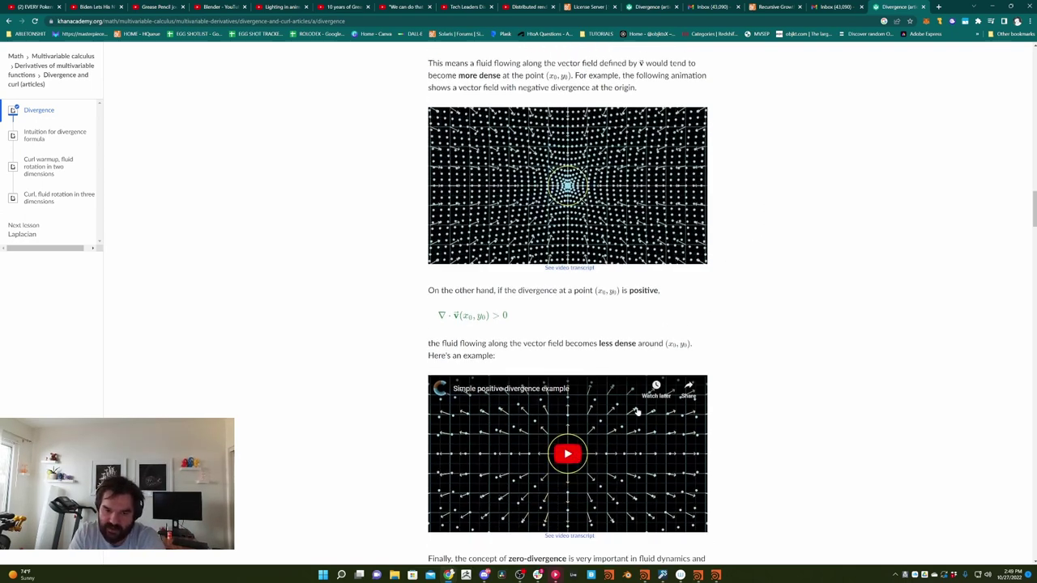
left_click(585, 463)
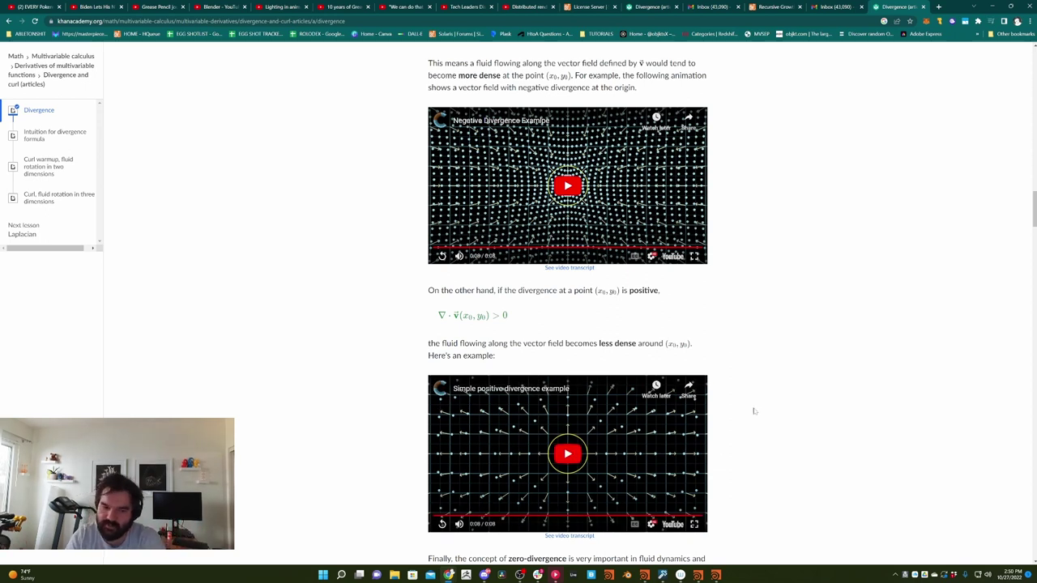
left_click(607, 462)
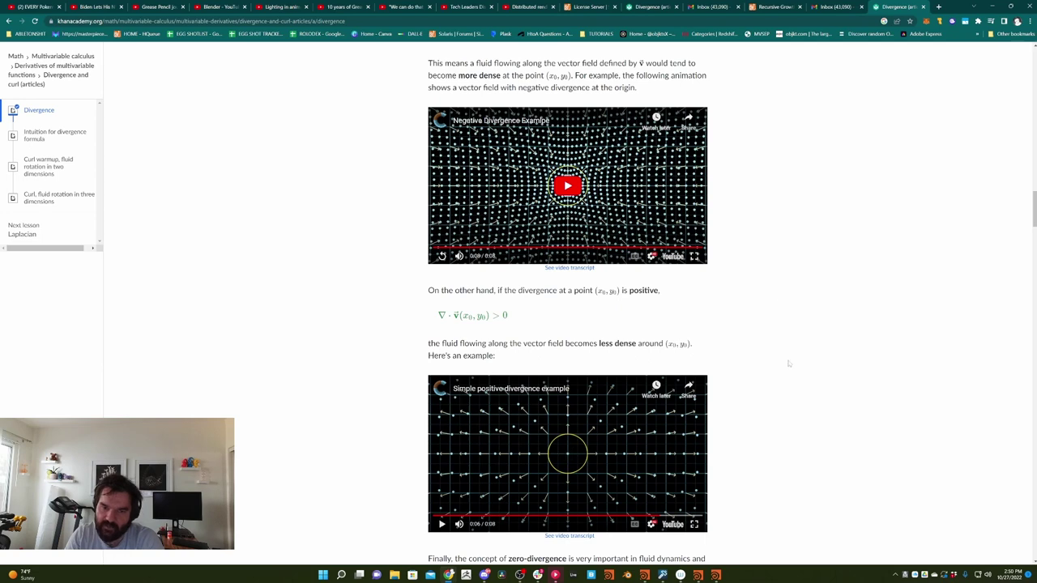
Return to the Negative Divergence animation, replay it and pause it about one second in
scroll(777, 333, "up", 2)
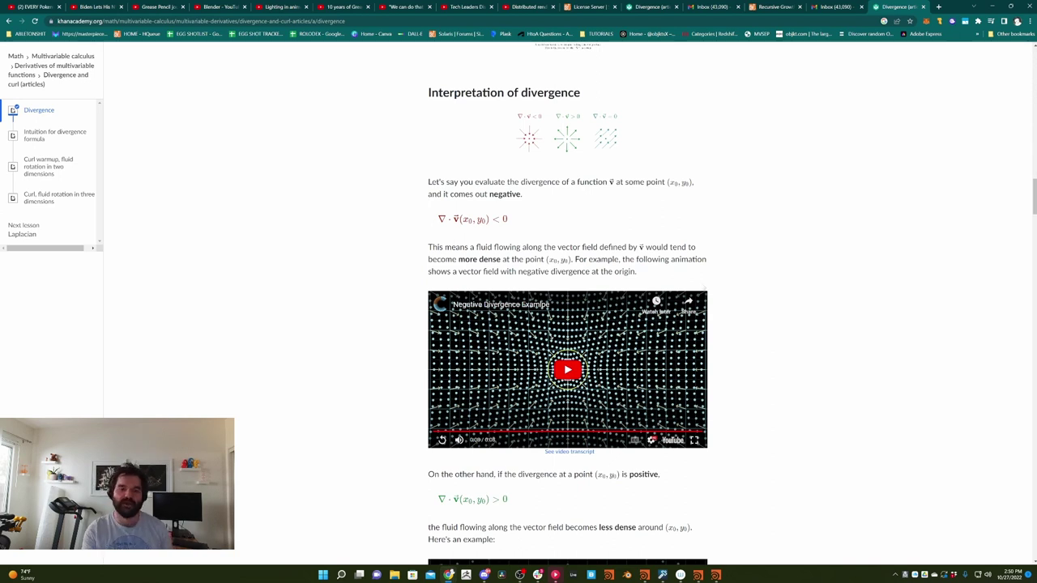
left_click(571, 370)
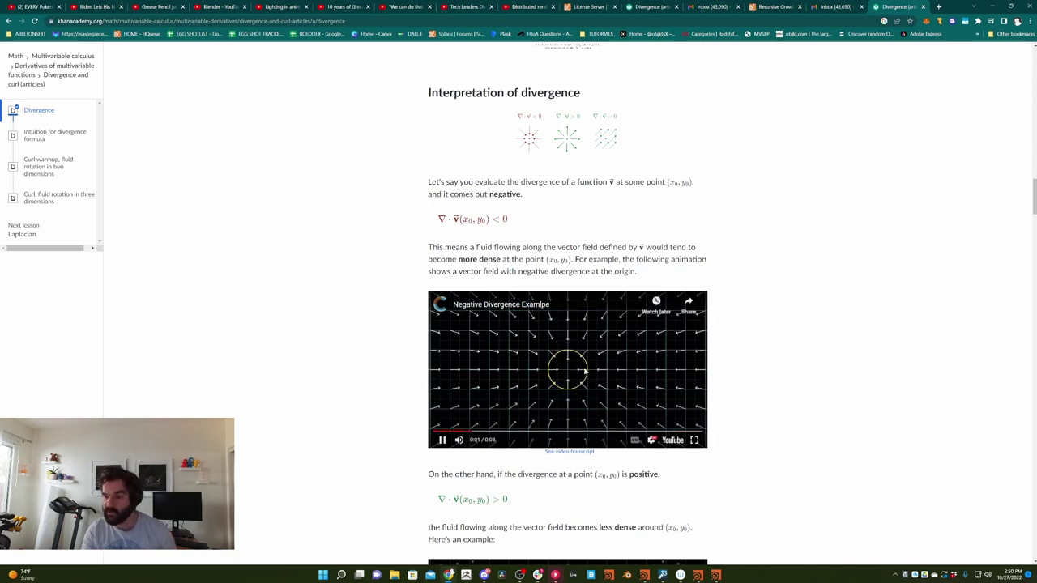
left_click(586, 369)
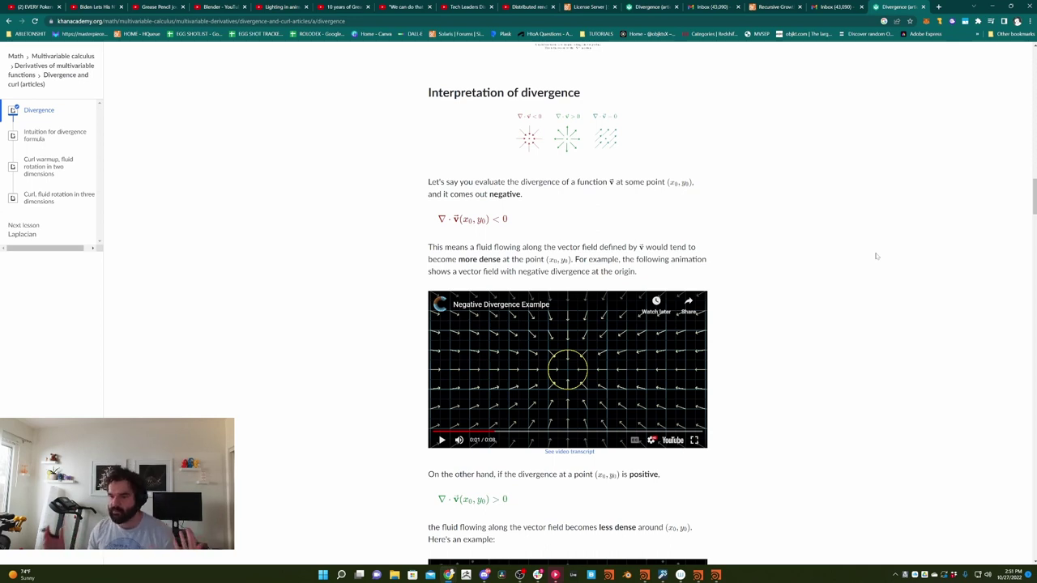
Switch back to Houdini, rewire volumetrail1's velocity input to vdbprojectnondivergent1 and examine the flow lines up close
left_click(996, 7)
middle_click_drag(924, 346, 867, 343)
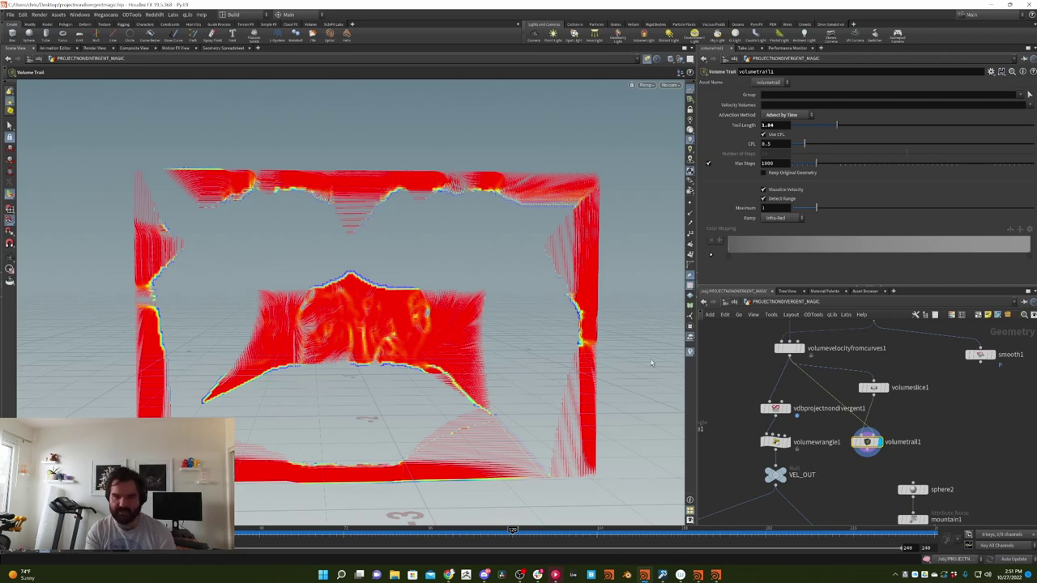
middle_click_drag(933, 414, 956, 403)
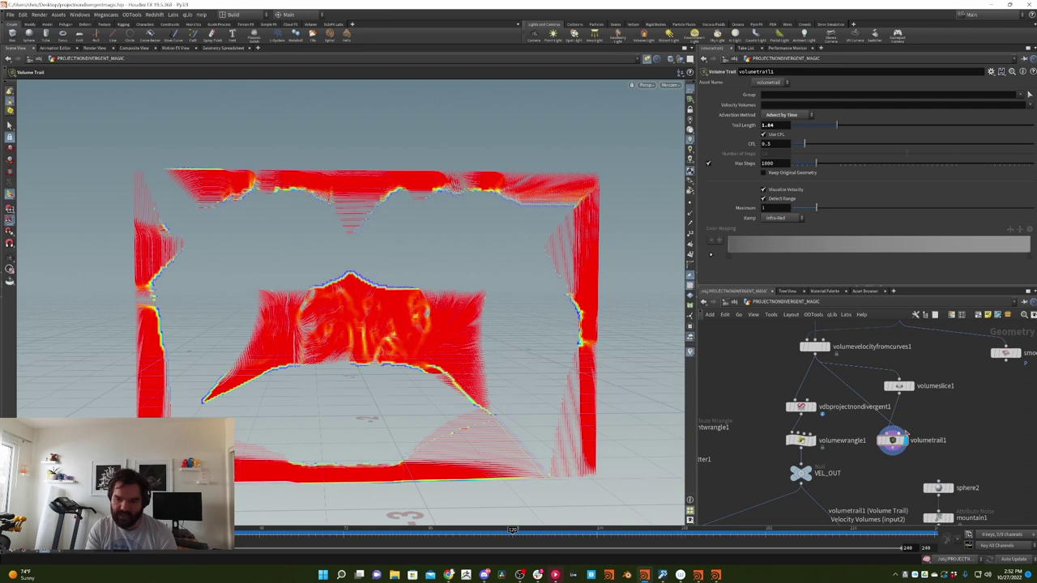
left_click(905, 432)
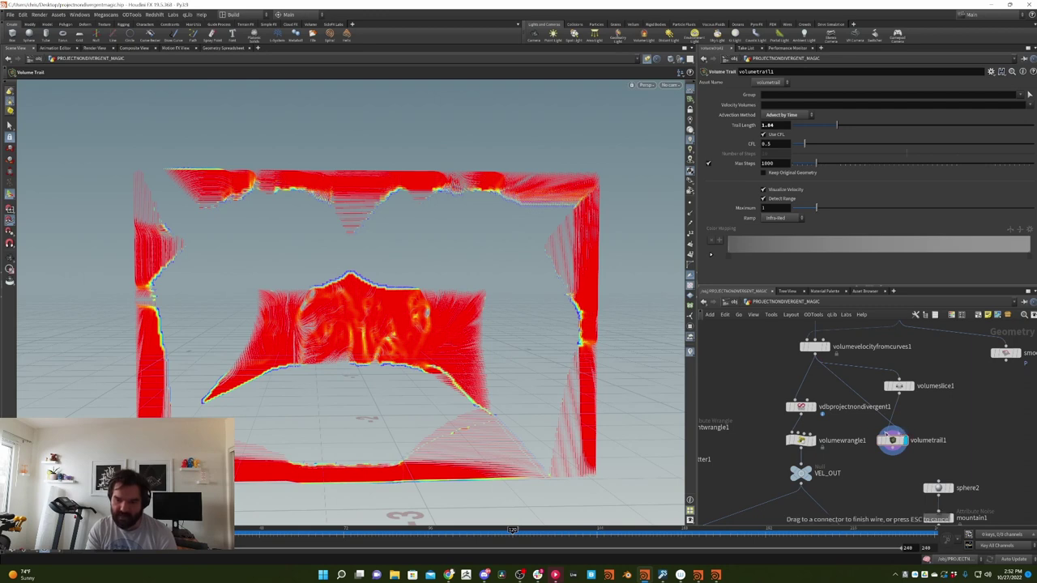
left_click(799, 423)
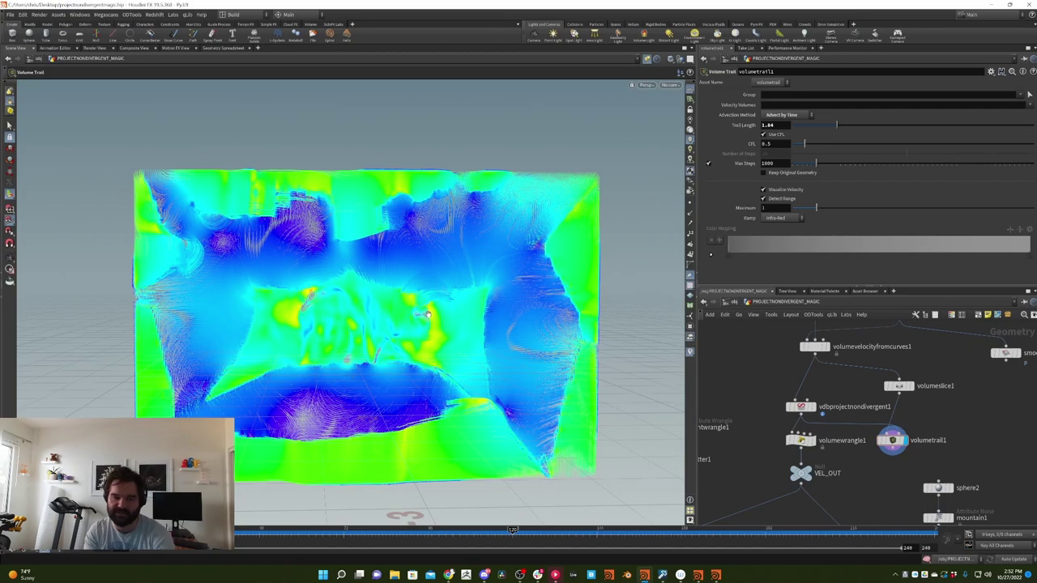
left_click_drag(617, 304, 497, 273)
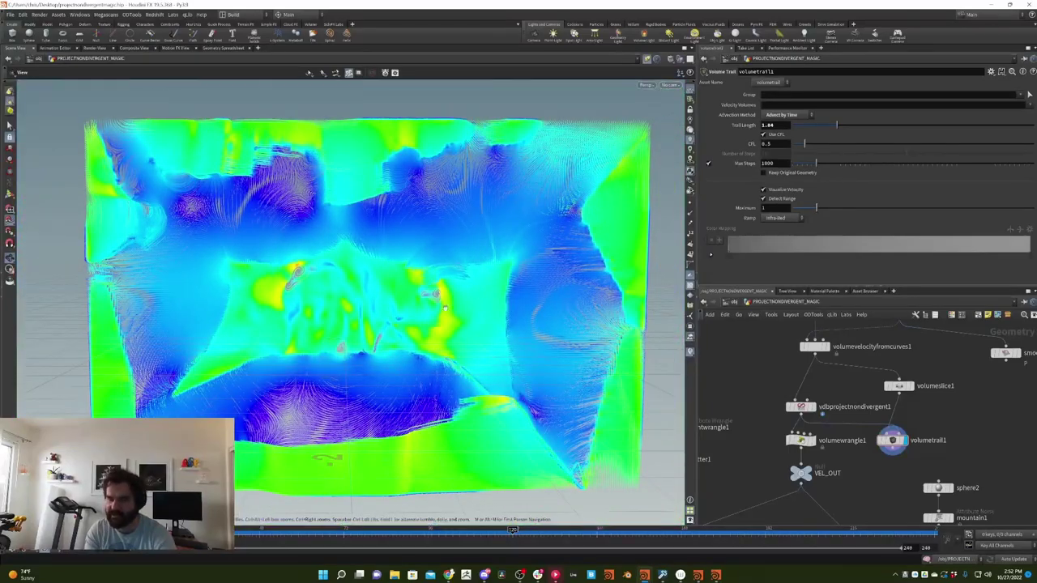
scroll(442, 295, "up", 5)
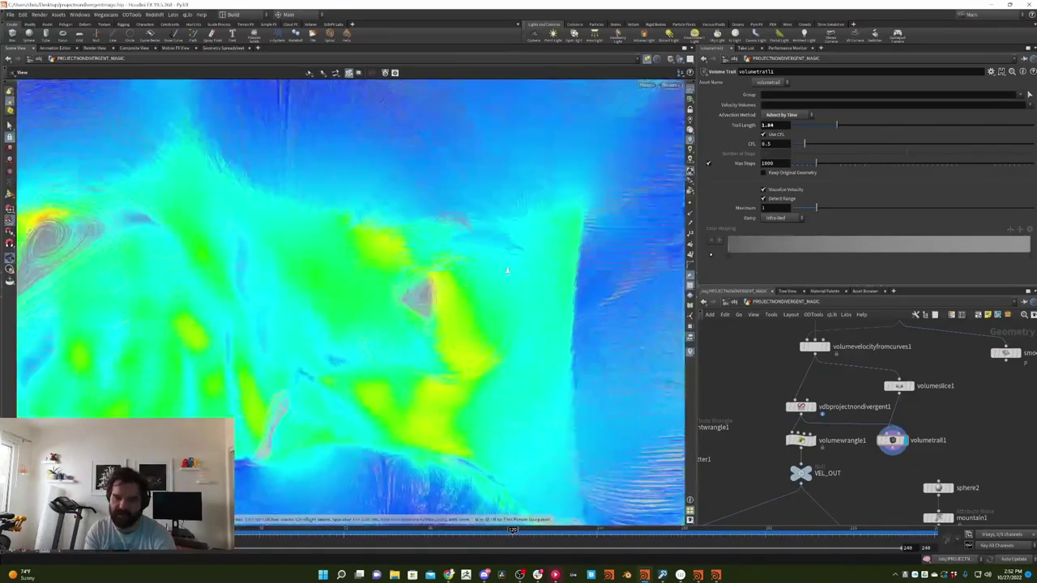
scroll(442, 305, "down", 5)
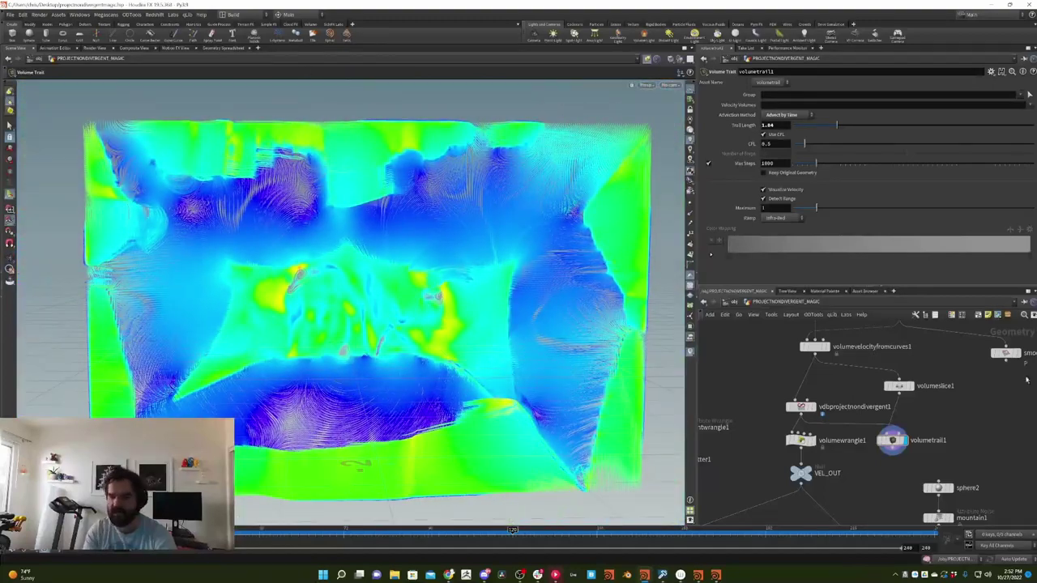
Display vdbprojectnondivergent1 and check its node information for the solver message
left_click(812, 406)
left_click(799, 406)
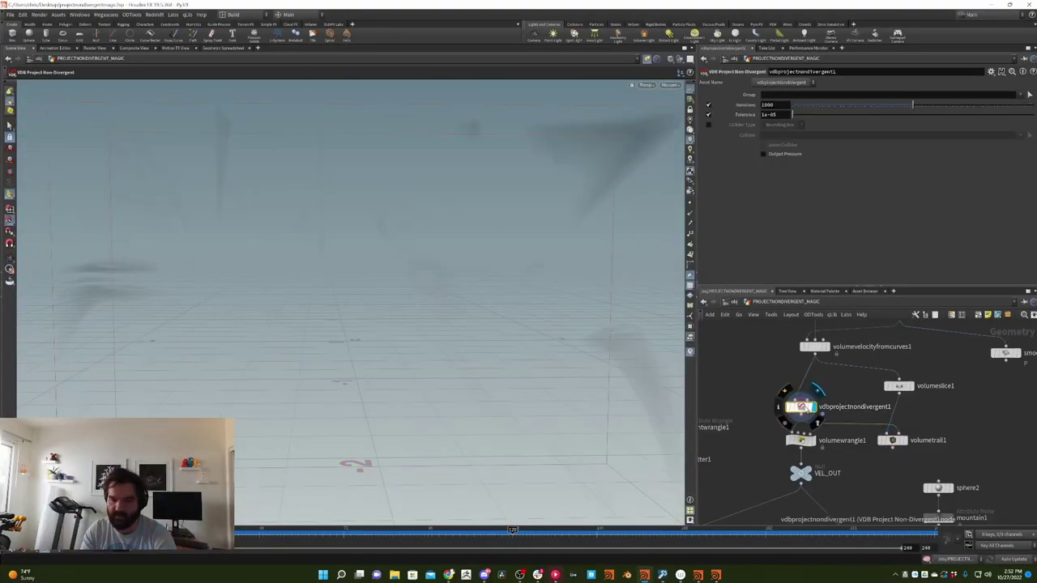
middle_click(798, 406)
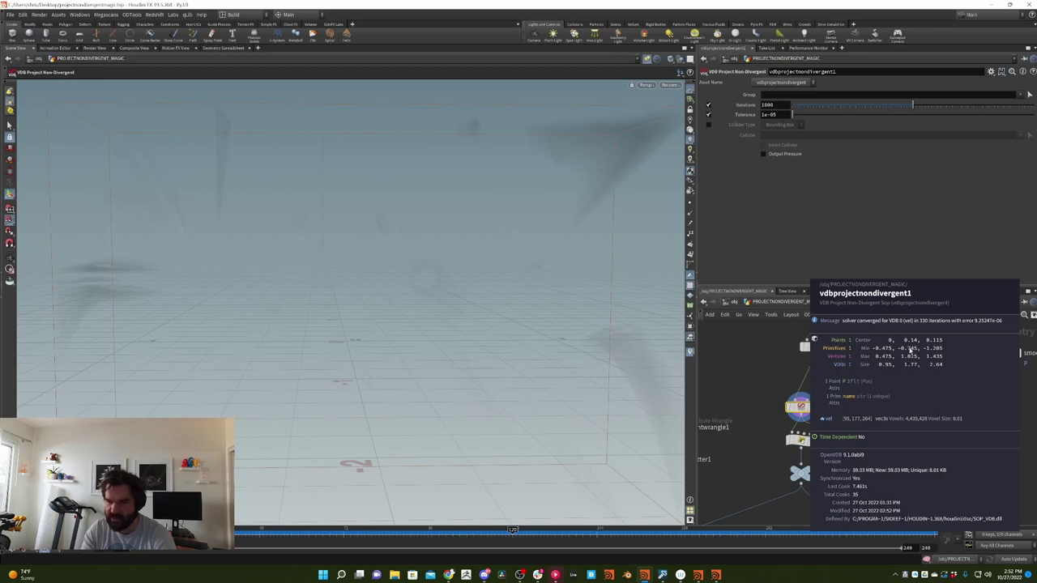
middle_click_drag(778, 396, 833, 405)
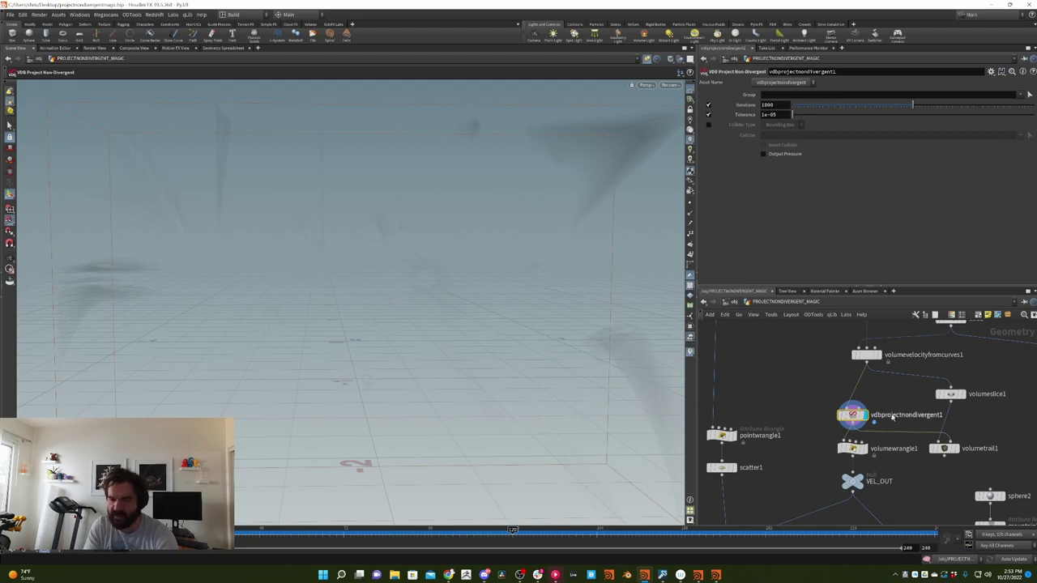
Display volumewrangle1 and review its VEX expression that scales the velocity
middle_click_drag(901, 451, 924, 330)
left_click(813, 394)
key("Escape")
left_click_drag(486, 248, 440, 271)
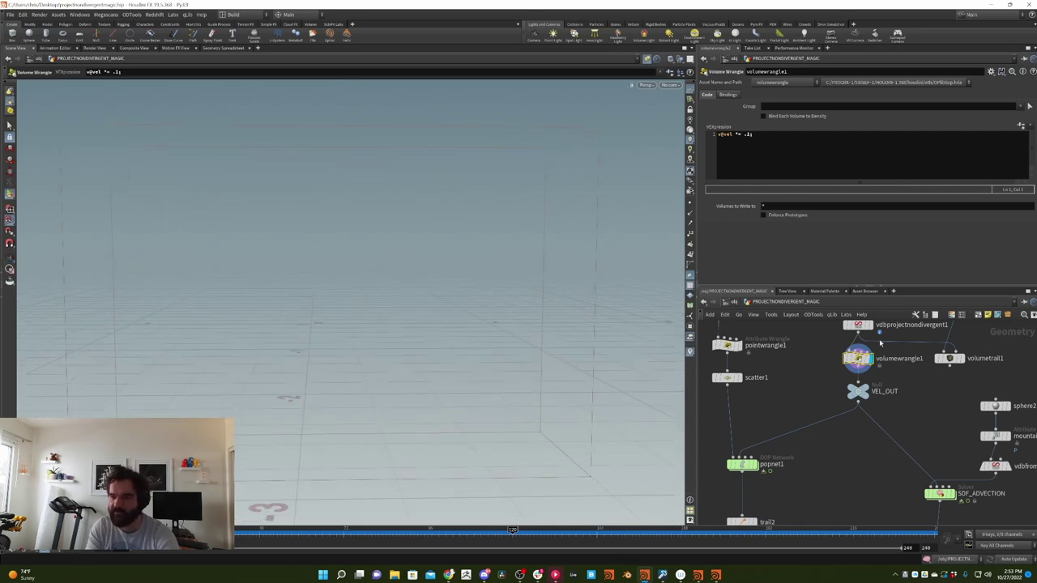
middle_click_drag(880, 344, 849, 401)
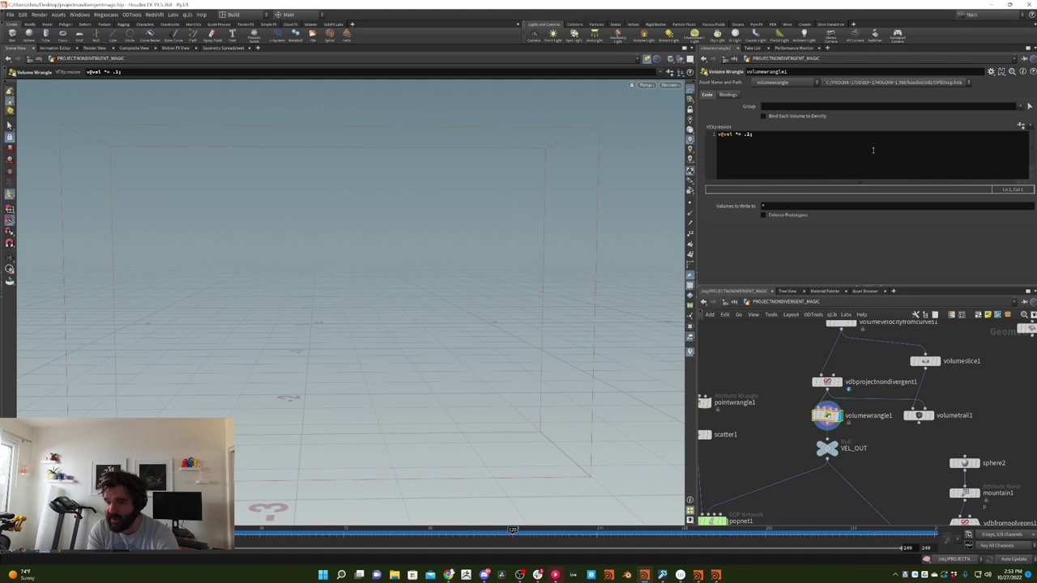
middle_click_drag(787, 342, 758, 405)
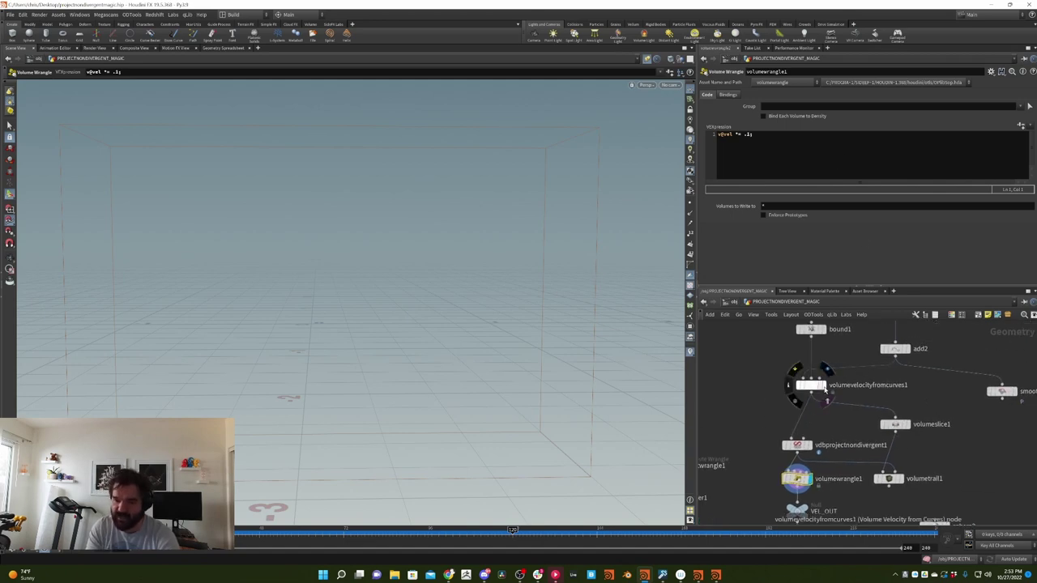
Display volumetrail1 and inspect the projected flow lines across the slice
left_click(899, 478)
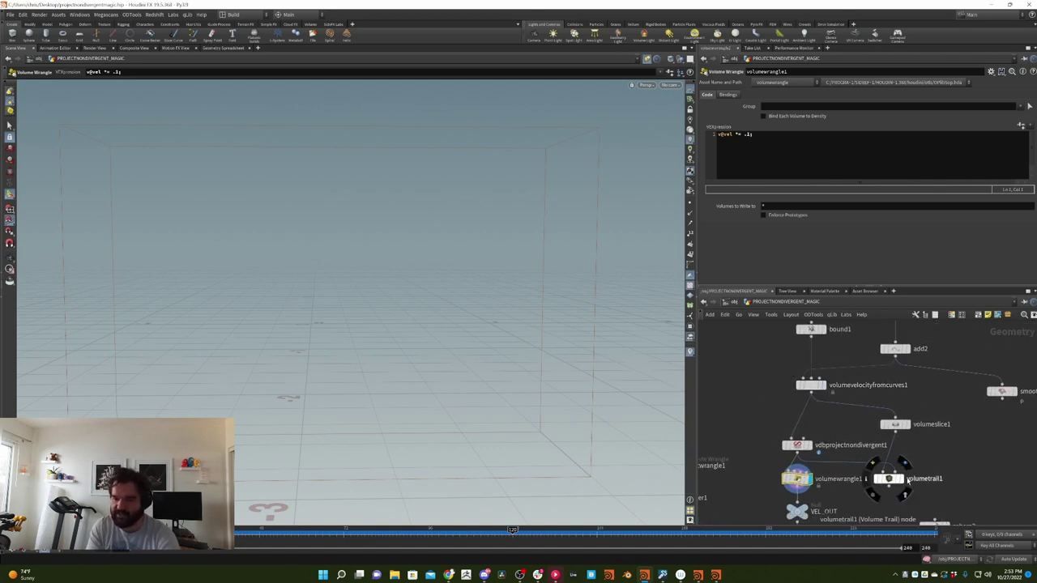
left_click_drag(519, 308, 408, 261)
scroll(430, 288, "up", 3)
scroll(399, 264, "down", 2)
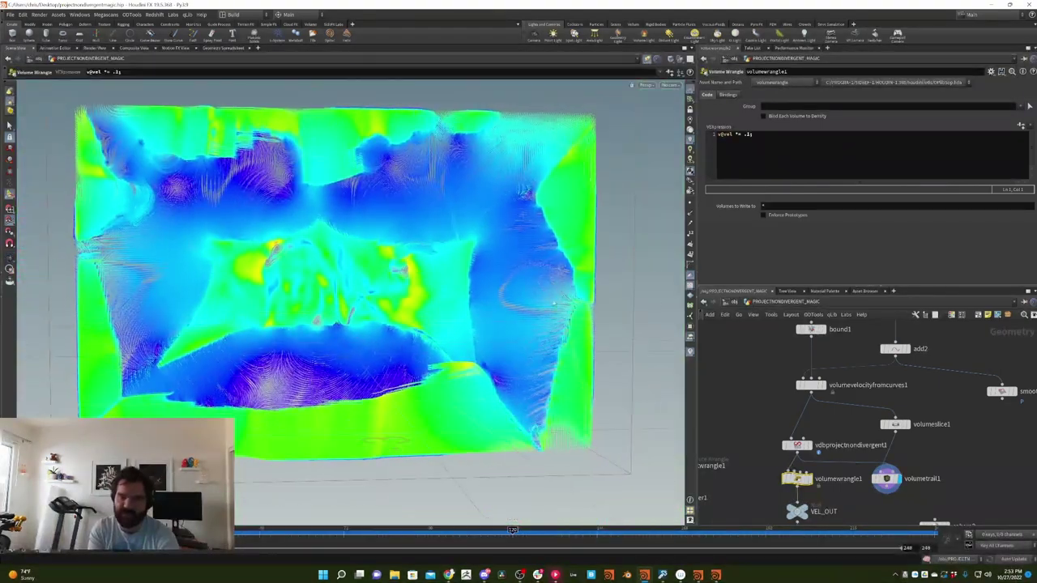
Display volumewrangle1 again and highlight its whole expression, v@vel *= .1;
middle_click_drag(828, 497, 855, 443)
scroll(876, 433, "up", 2)
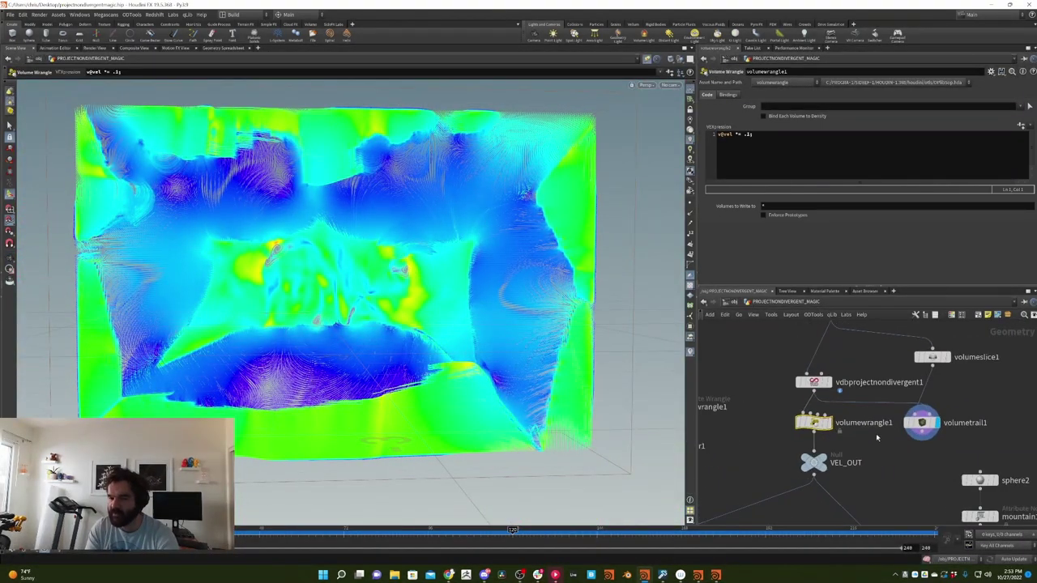
left_click(875, 409)
left_click(725, 165)
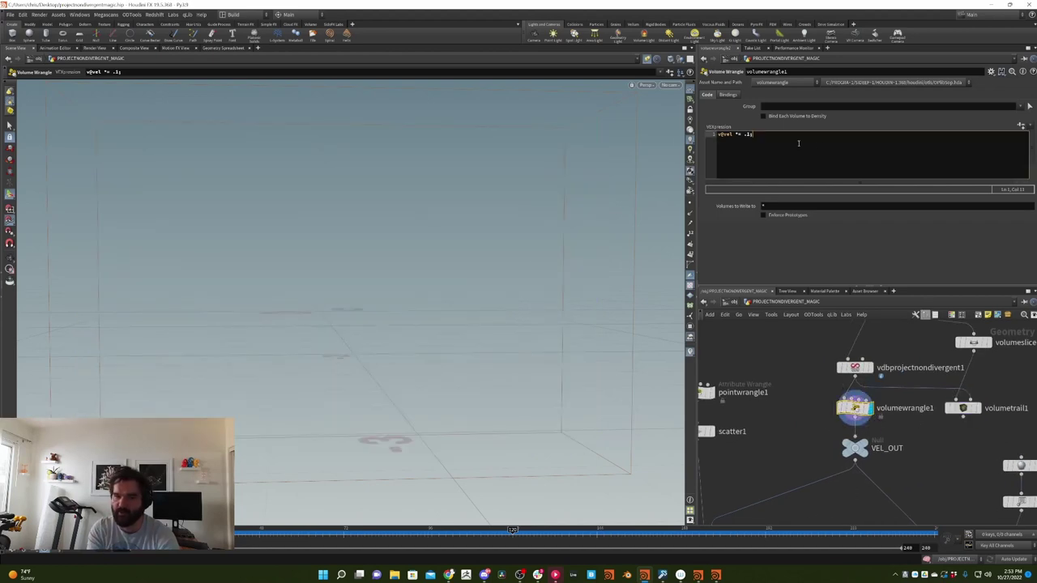
key("ctrl+a")
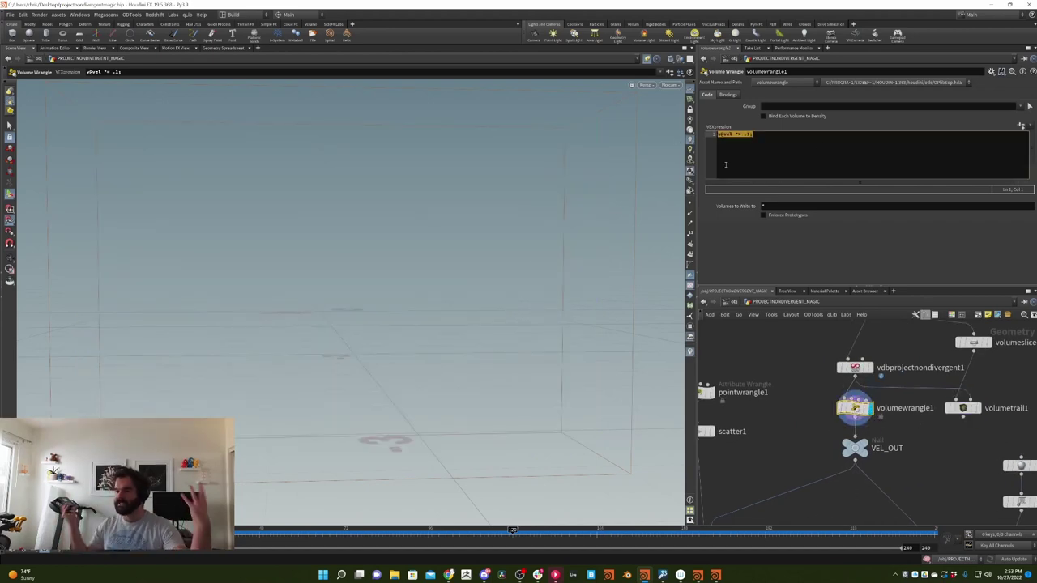
Display the VEL_OUT null, then display sphere1 at the start of the particle source branch
middle_click_drag(905, 421, 966, 407)
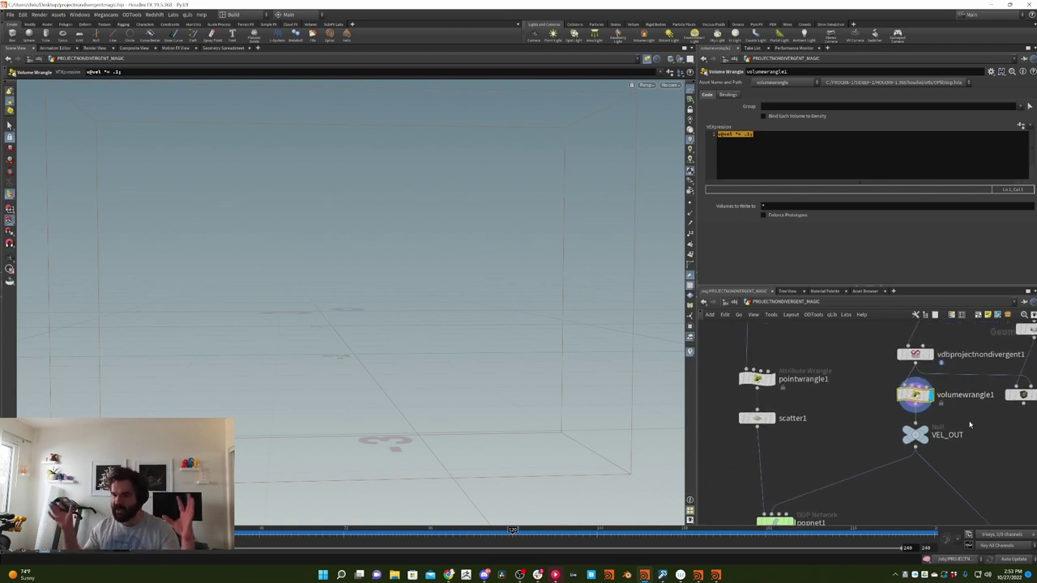
left_click(916, 435)
middle_click_drag(845, 411, 921, 486)
scroll(890, 386, "down", 4)
scroll(859, 349, "up", 2)
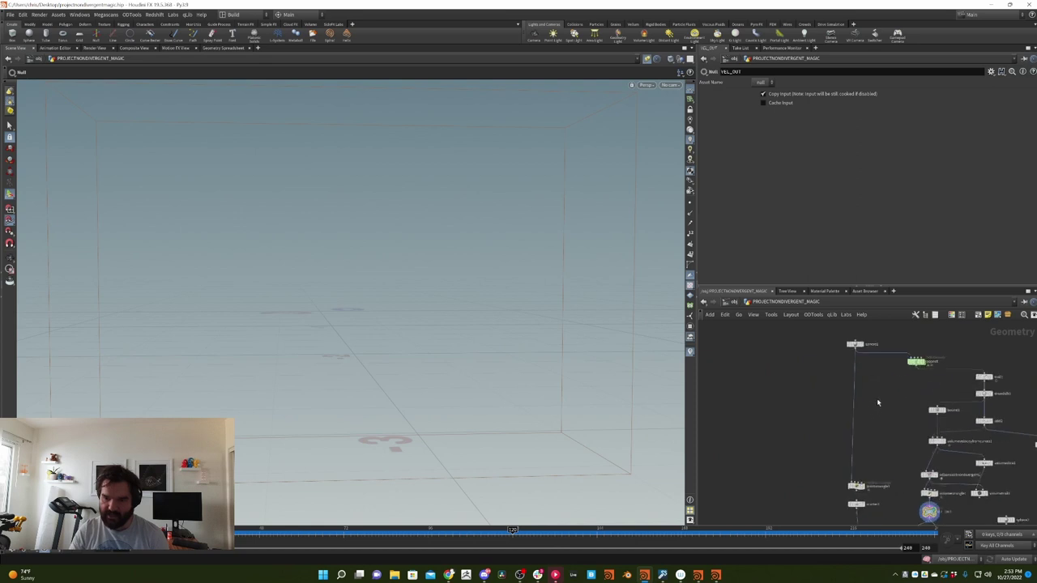
left_click(856, 346)
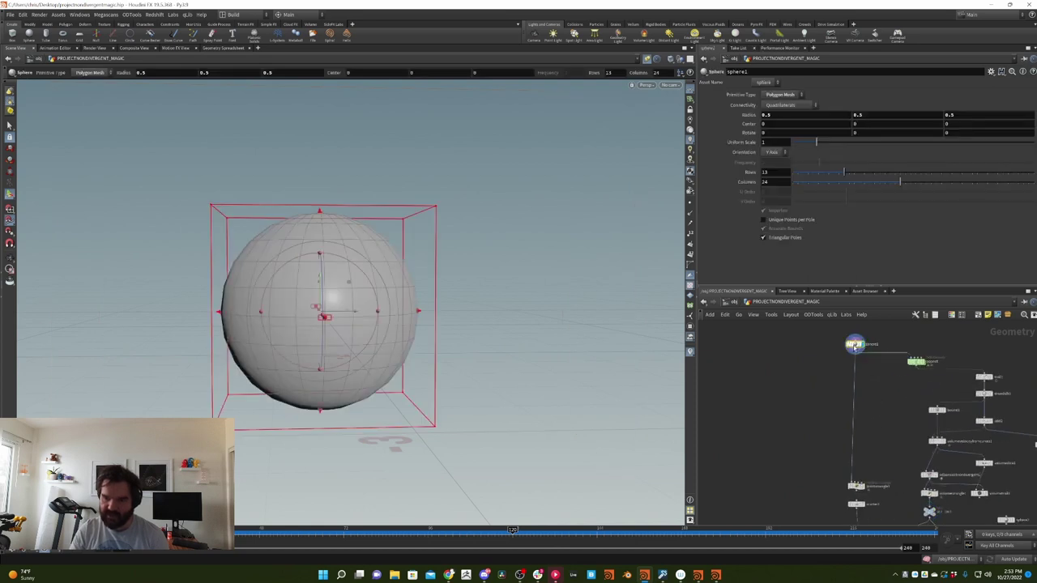
Display pointwrangle1 below the sphere and highlight its whole expression, @P.x = 0;
scroll(853, 389, "up", 3)
left_click(850, 390)
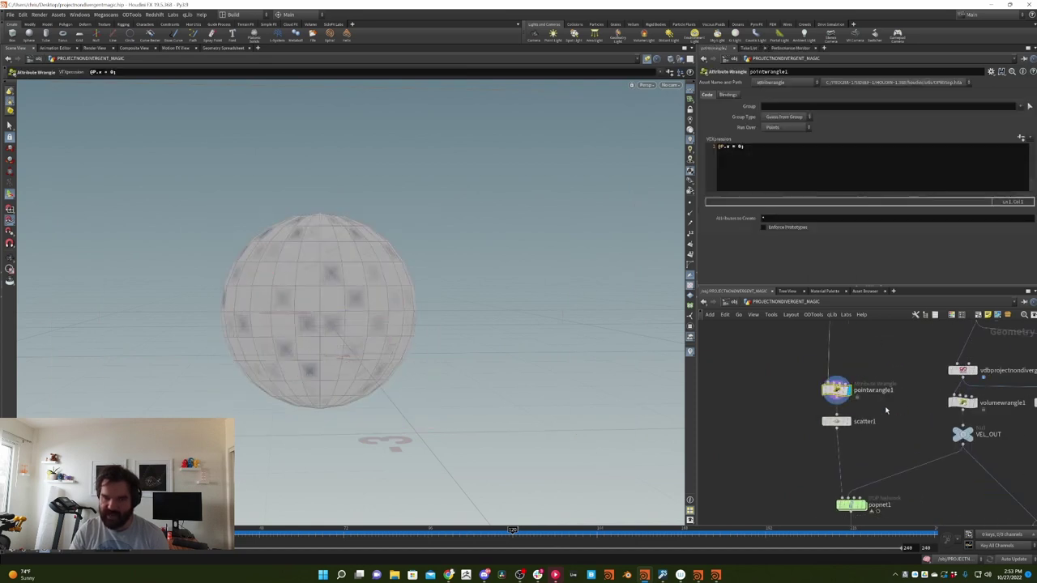
left_click(758, 148)
key("ctrl+a")
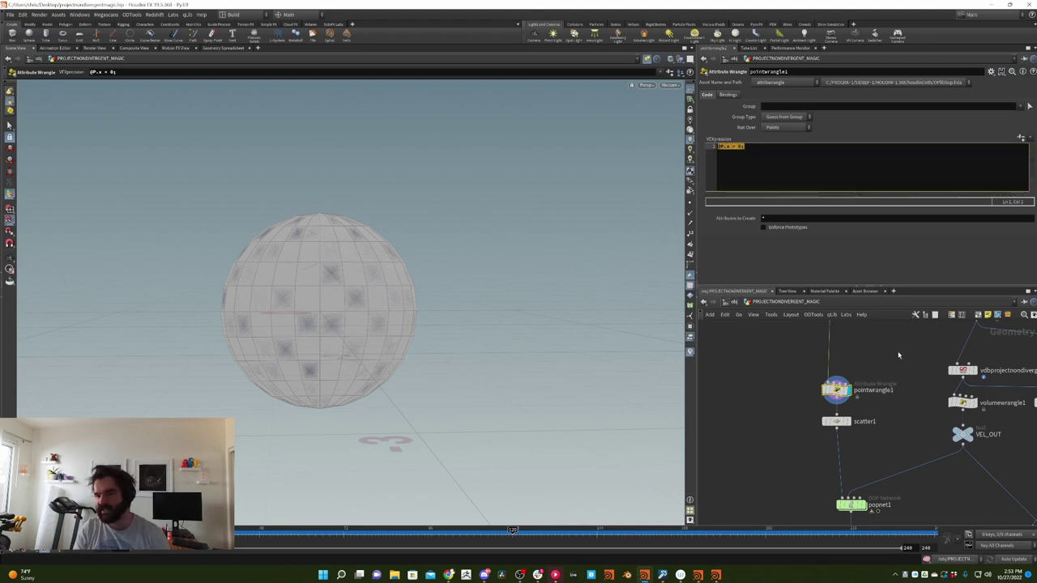
Display scatter1 and inspect the points scattered over the flattened sphere
middle_click_drag(898, 355, 861, 379)
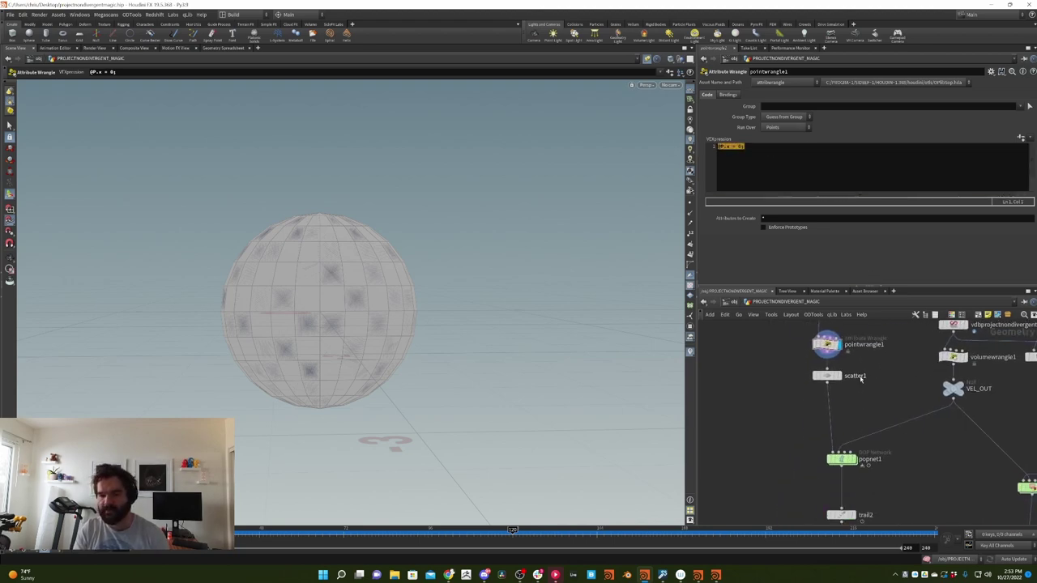
scroll(859, 377, "up", 2)
left_click(835, 375)
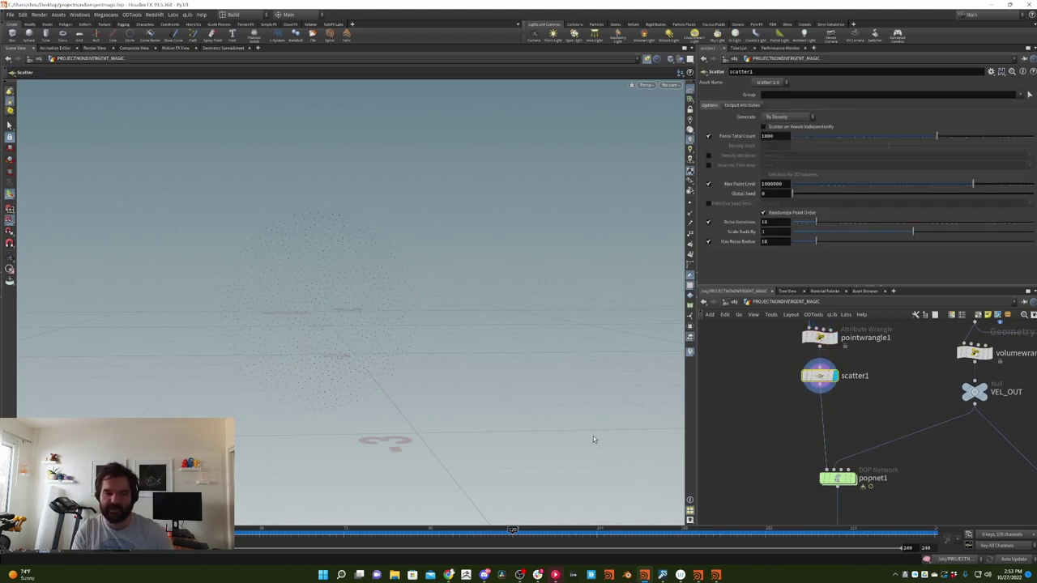
right_click_drag(319, 296, 394, 276)
scroll(882, 372, "down", 2)
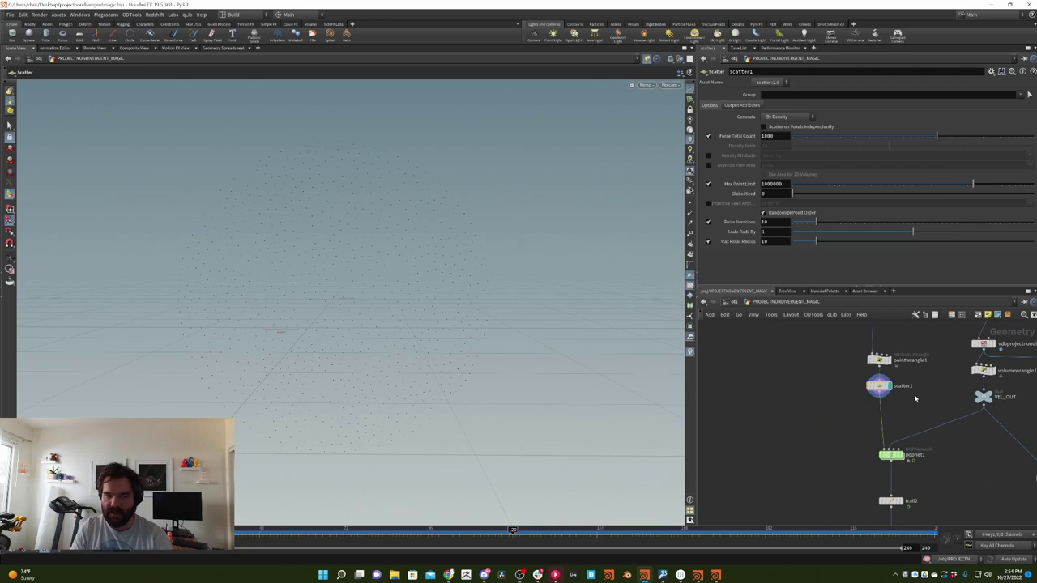
Display popnet1 and select the VEL_OUT null that feeds it
left_click(891, 455)
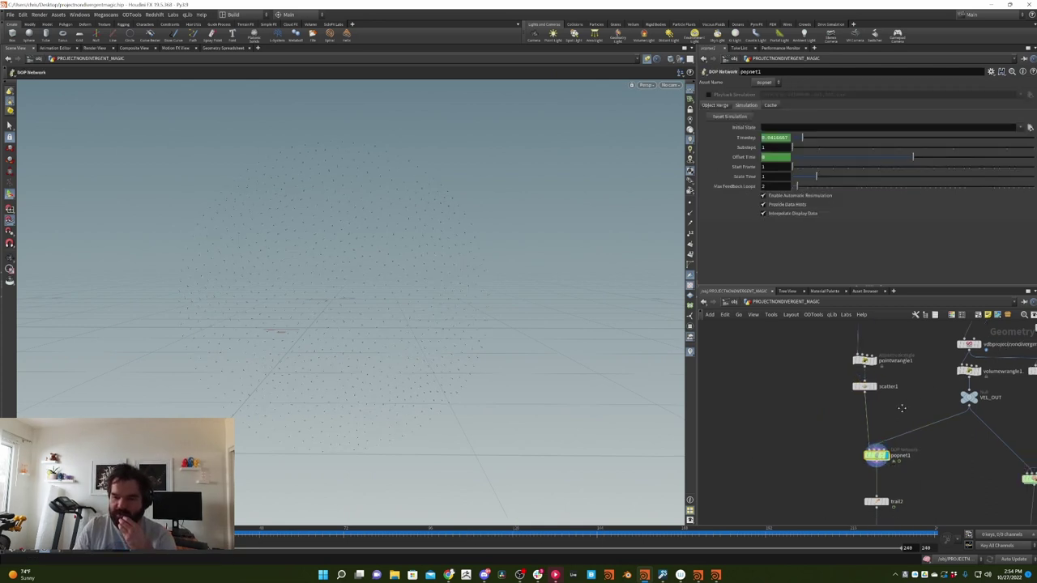
middle_click_drag(901, 408, 857, 410)
left_click(916, 403)
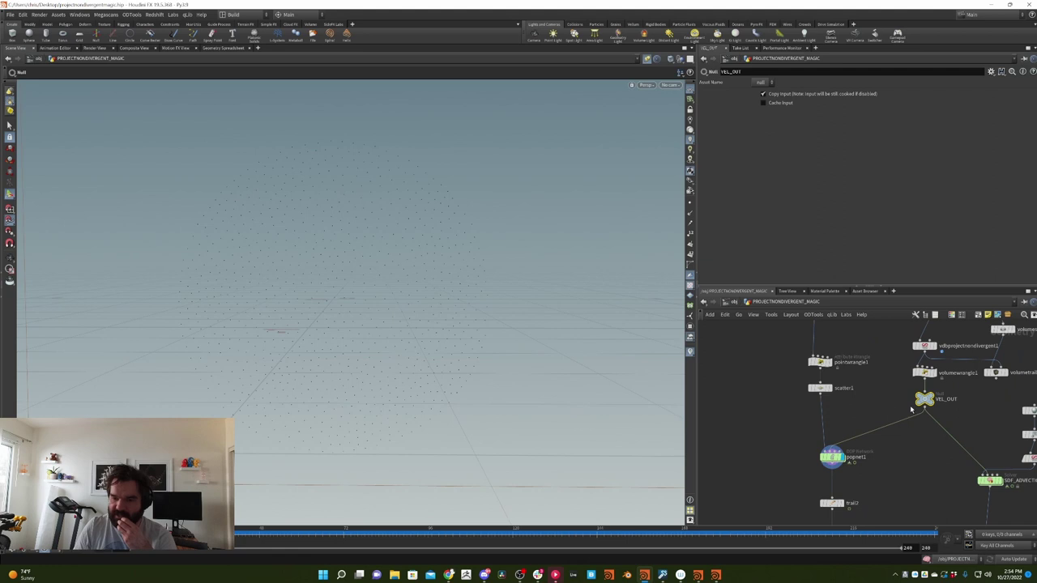
Open popnet1 and inspect the popadvectbyvolumes1 node, including its second context geometry source and vel field
double_click(833, 456)
middle_click_drag(874, 453, 904, 410)
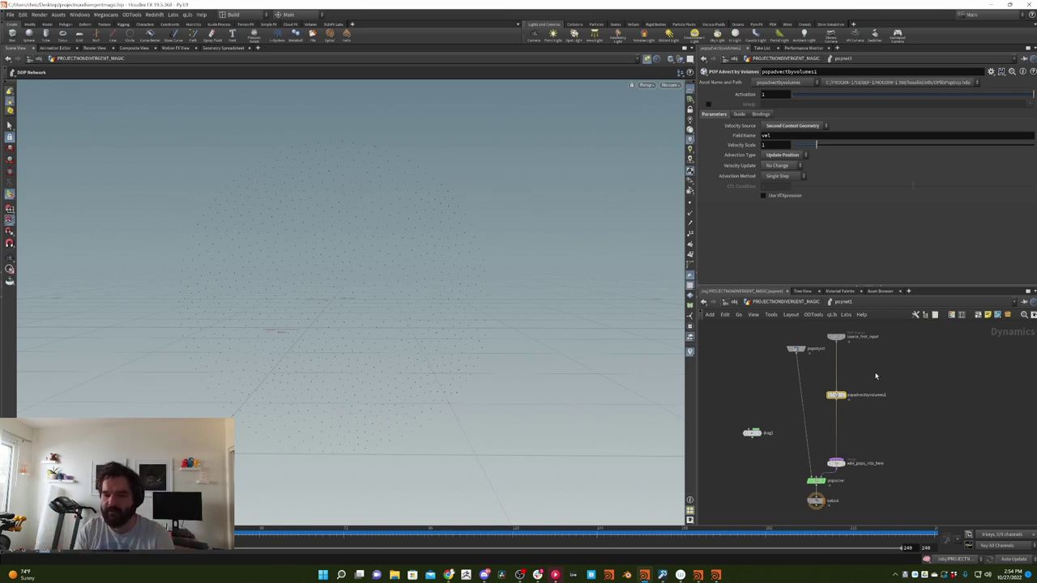
left_click_drag(878, 364, 824, 412)
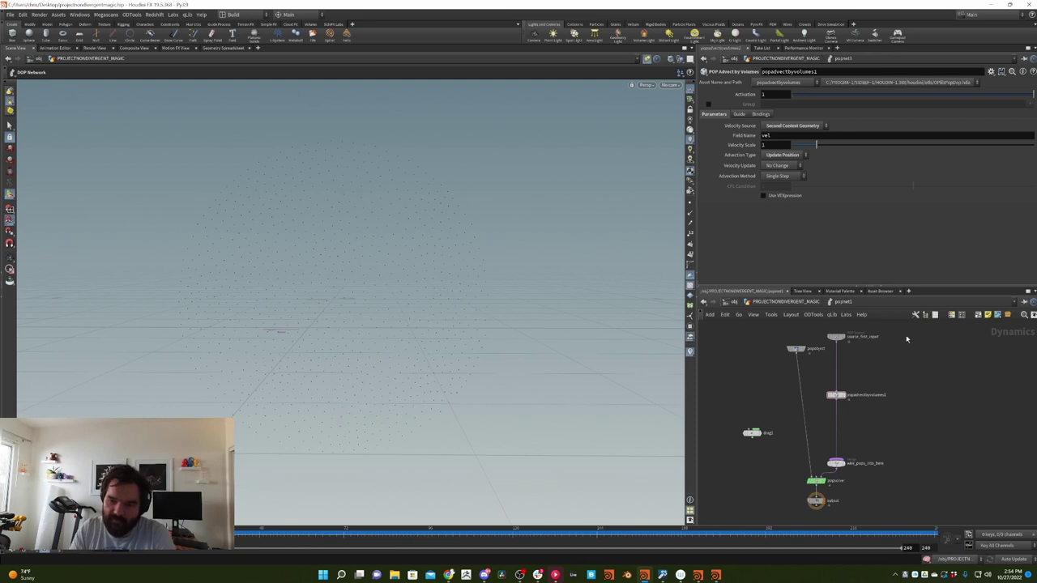
left_click_drag(899, 367, 828, 408)
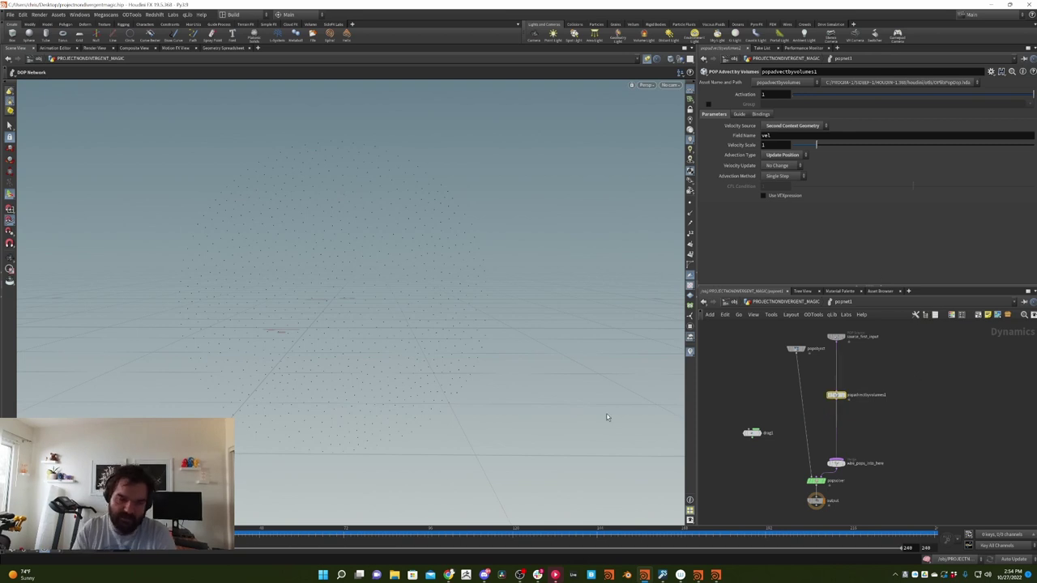
Review the advection type options of popadvectbyvolumes1, trying Update Force and restoring Update Position
left_click(782, 154)
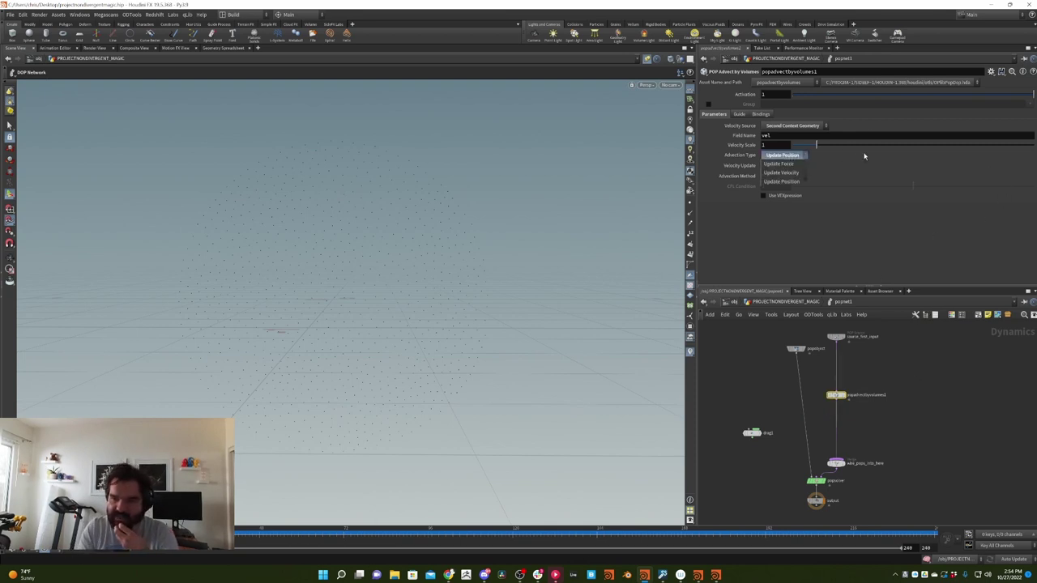
left_click(841, 156)
left_click(783, 155)
left_click(852, 159)
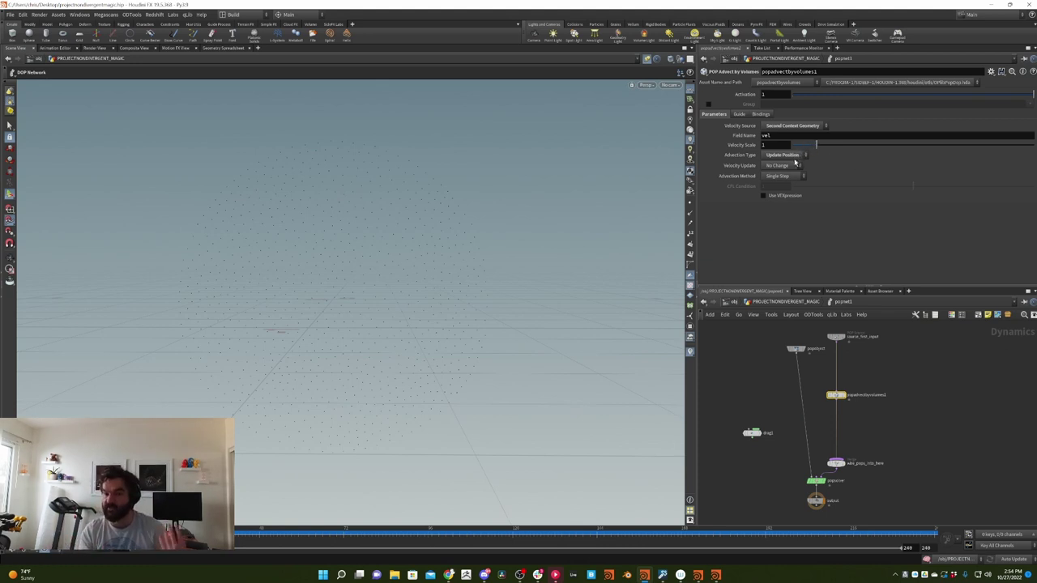
left_click(791, 154)
left_click(794, 162)
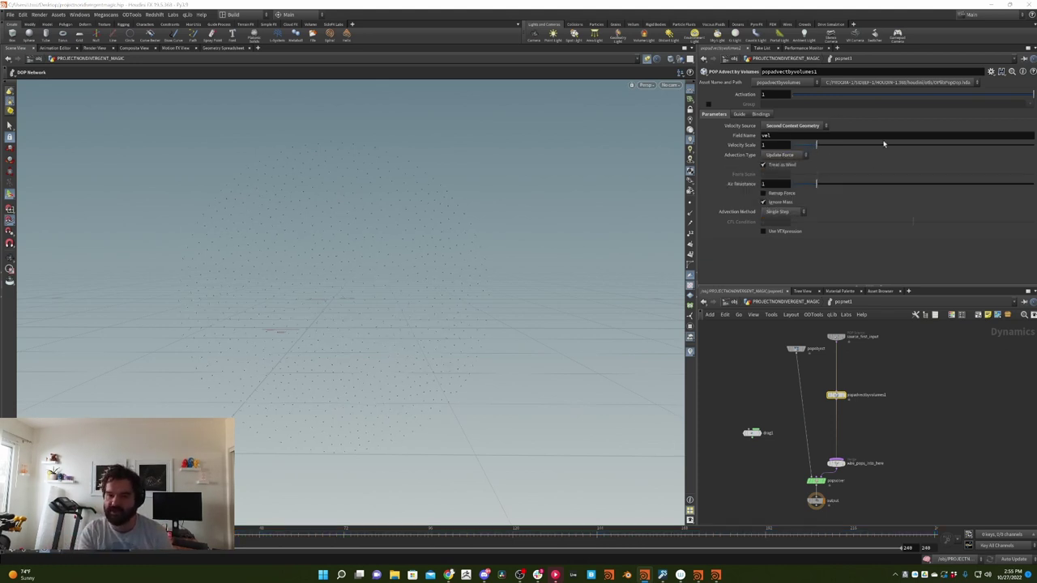
left_click(783, 155)
left_click(781, 182)
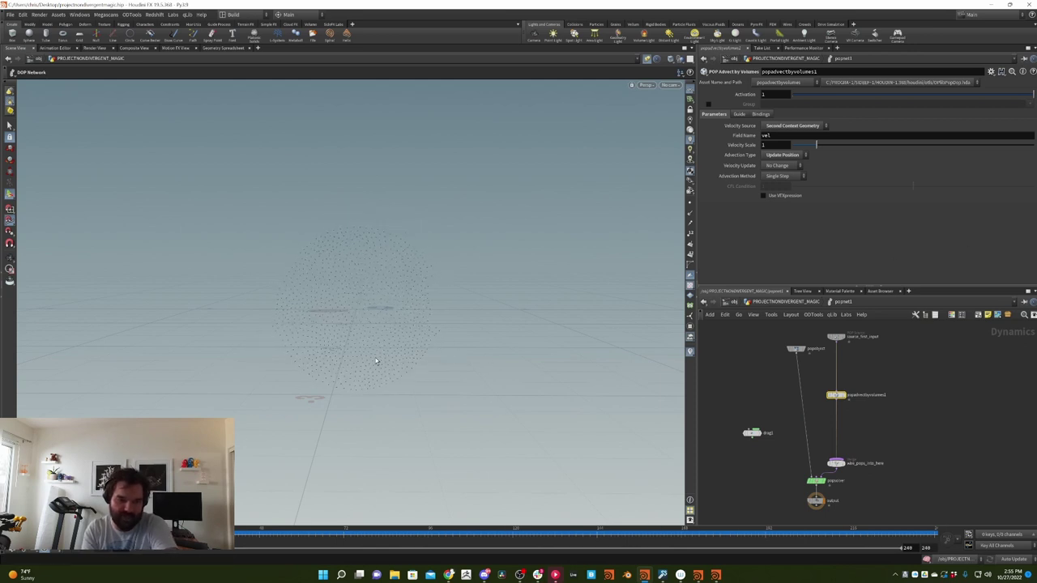
Play back the advected particles, leave popnet1 and display add3 below trail2 to view the trails as lines
key("Escape")
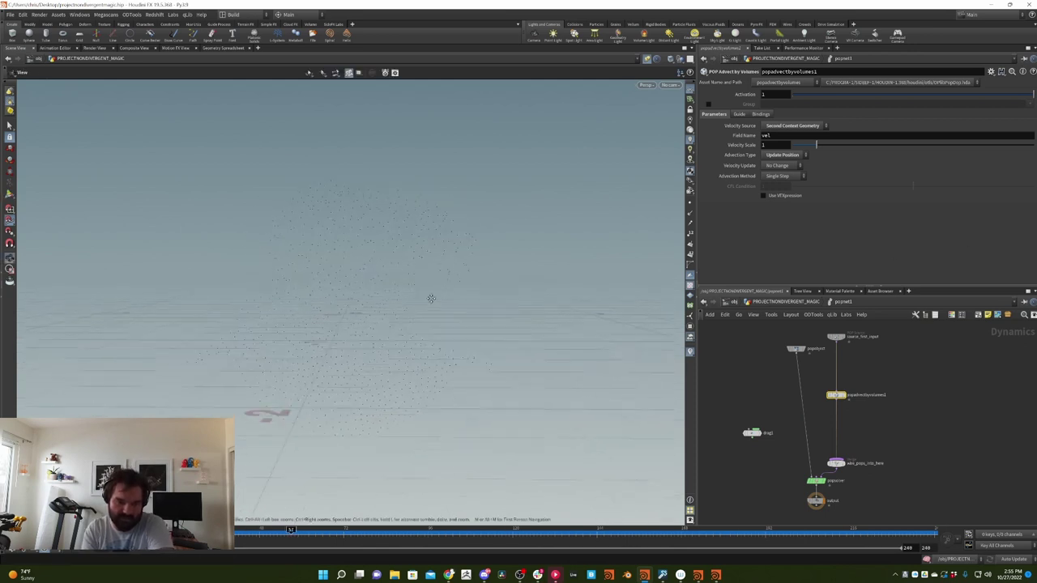
mouse_move(431, 298)
left_mouse_down()
mouse_move(475, 317)
mouse_move(487, 306)
left_mouse_up()
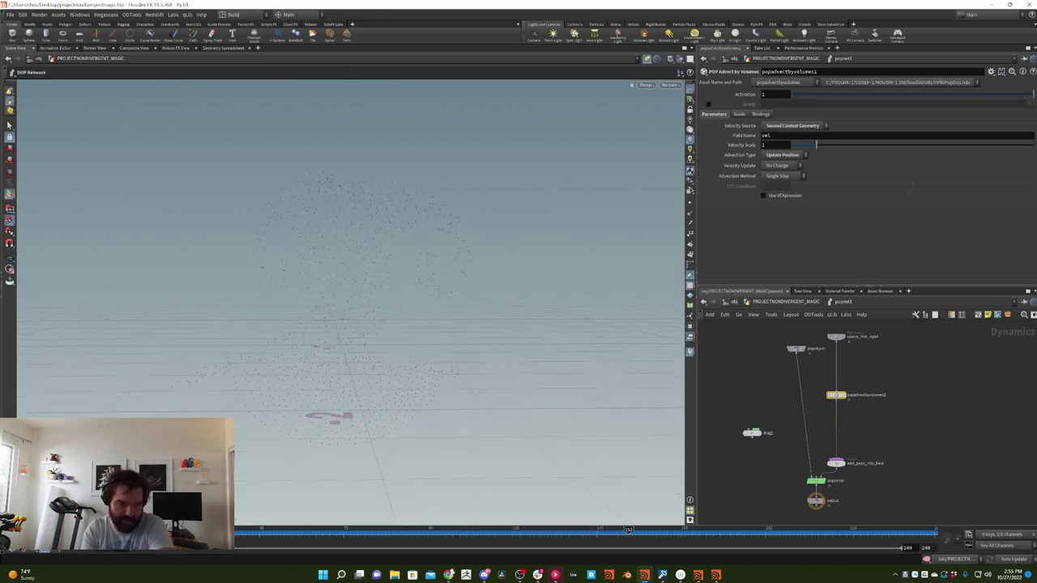
left_click(778, 301)
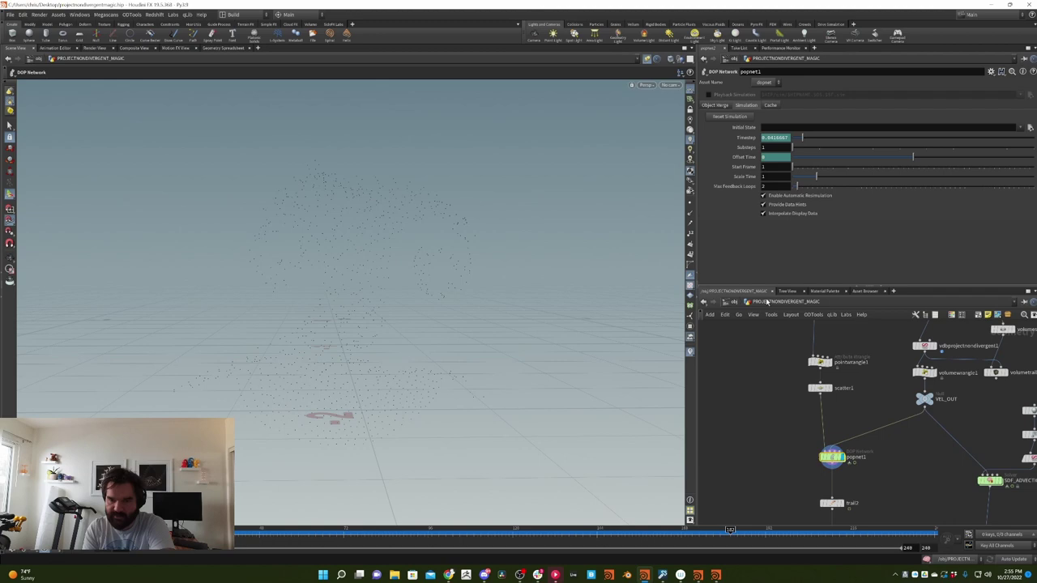
middle_click_drag(795, 449, 778, 358)
left_click(816, 450)
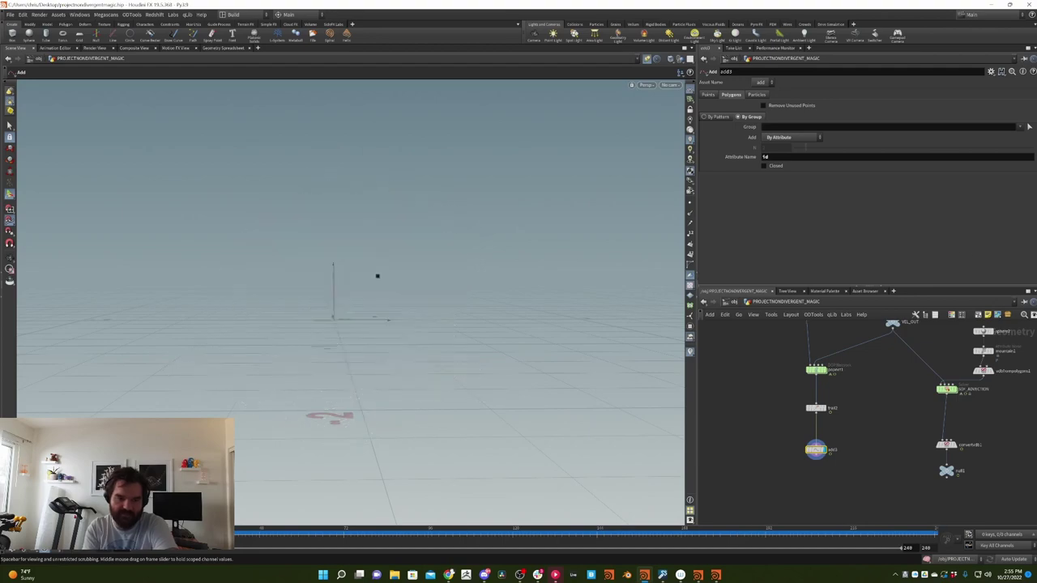
key("Escape")
left_click_drag(440, 303, 473, 356)
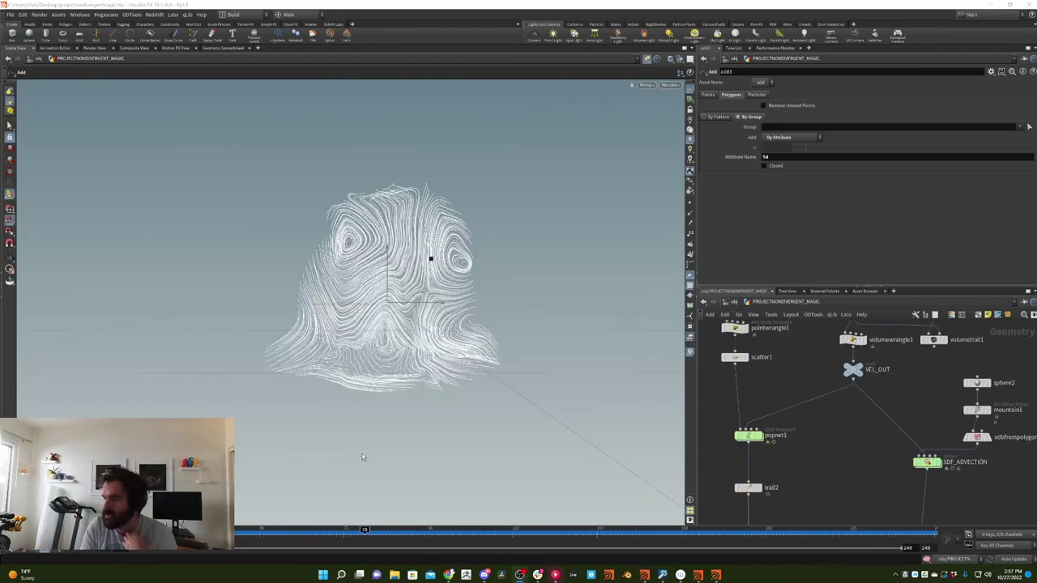
Scrub through the add3 trail animation and inspect the lines from the front and the side
left_click_drag(364, 530, 319, 530)
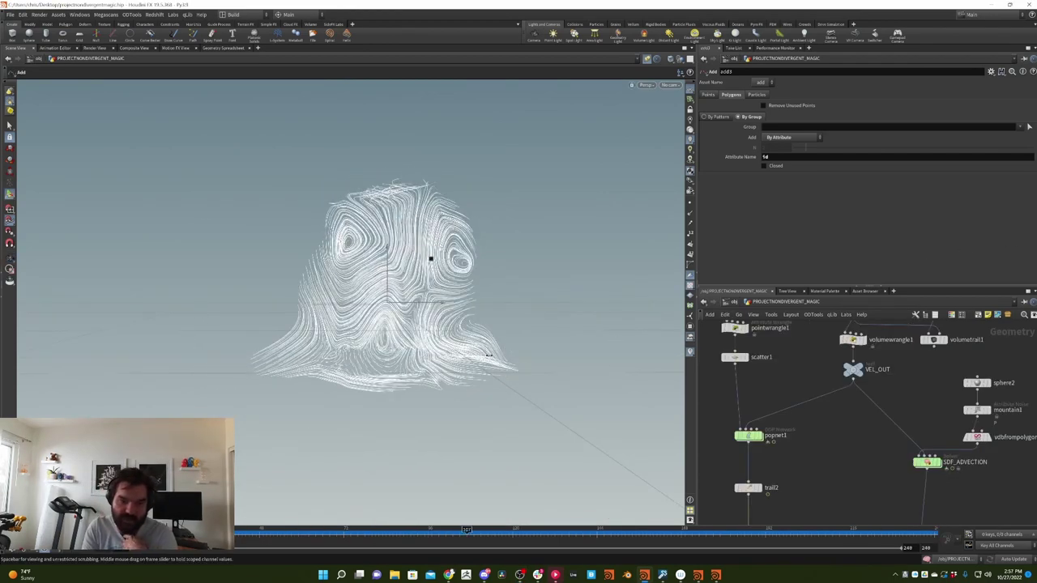
left_click_drag(467, 530, 481, 530)
key("Escape")
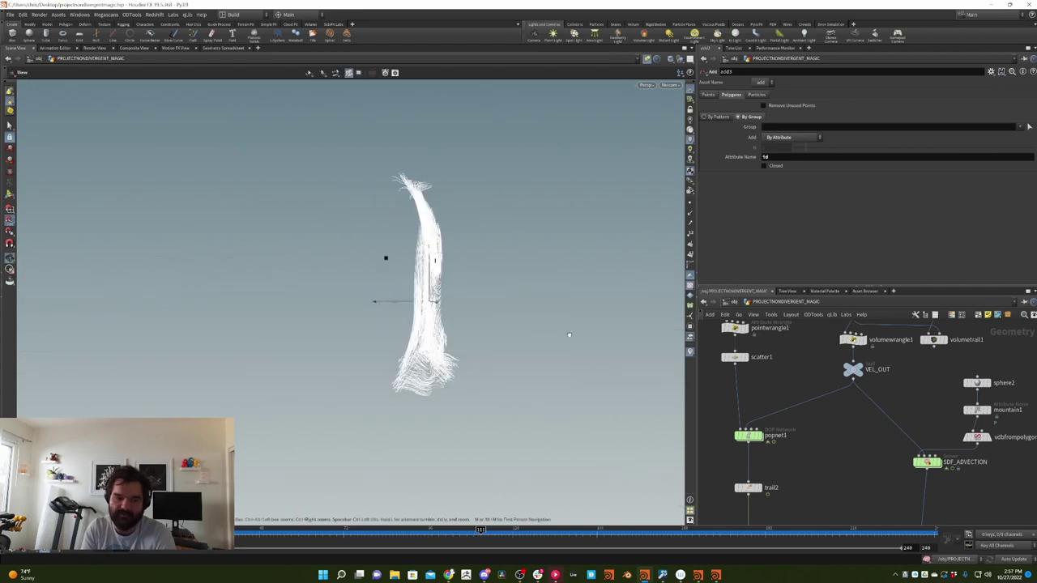
left_click_drag(569, 335, 478, 339)
Bypass vdbprojectnondivergent1 and replay the trails from an early frame to see the unprojected flow
middle_click_drag(791, 324, 774, 399)
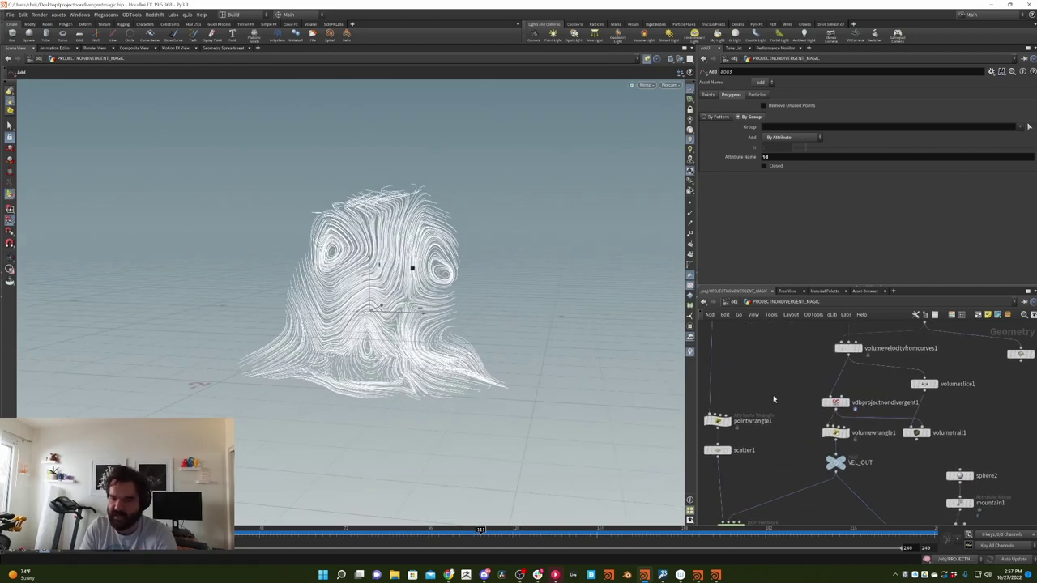
left_click(838, 406)
left_click(825, 403)
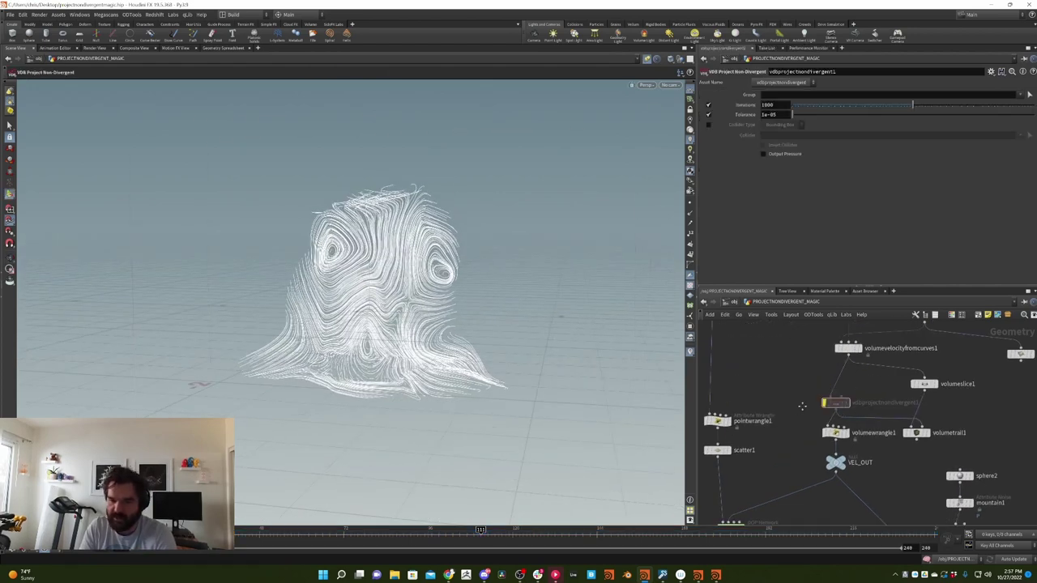
middle_click_drag(835, 405, 867, 347)
left_click(261, 530)
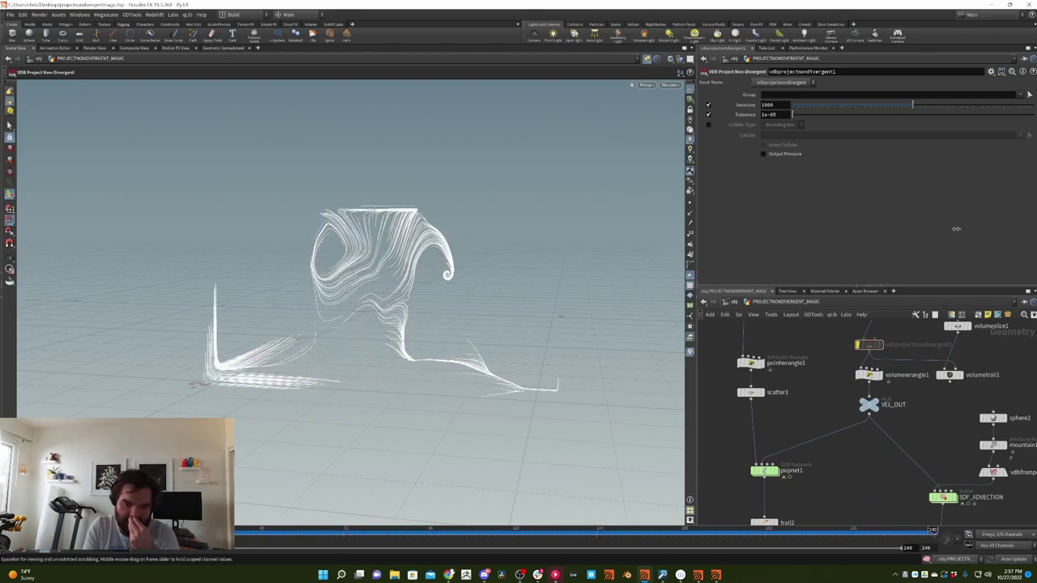
Display popnet1 and examine how its particles move with the projection bypassed
middle_click_drag(818, 454, 831, 405)
left_click(776, 423)
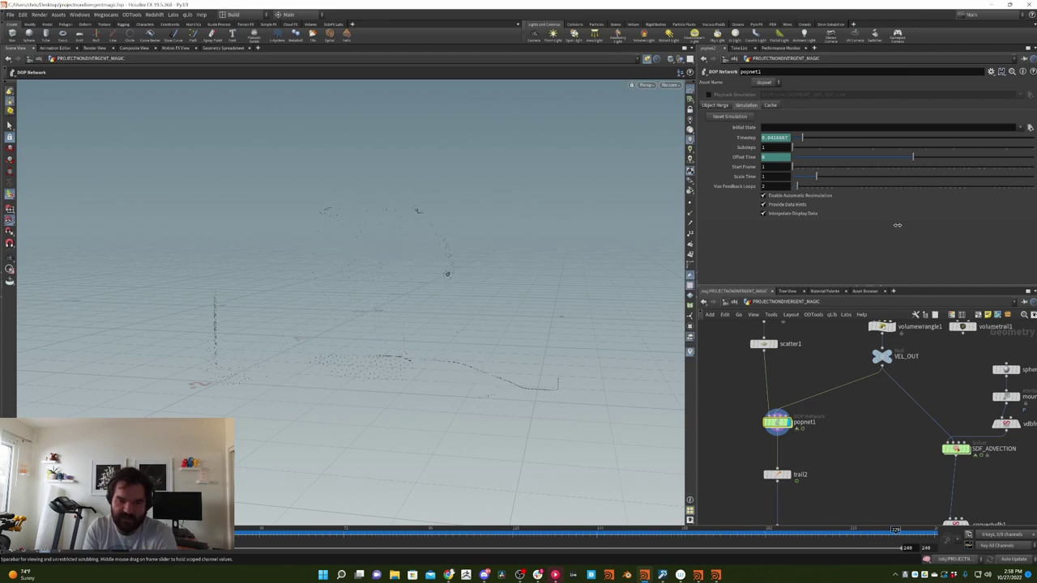
key("Escape")
left_click_drag(475, 296, 456, 271)
key("s")
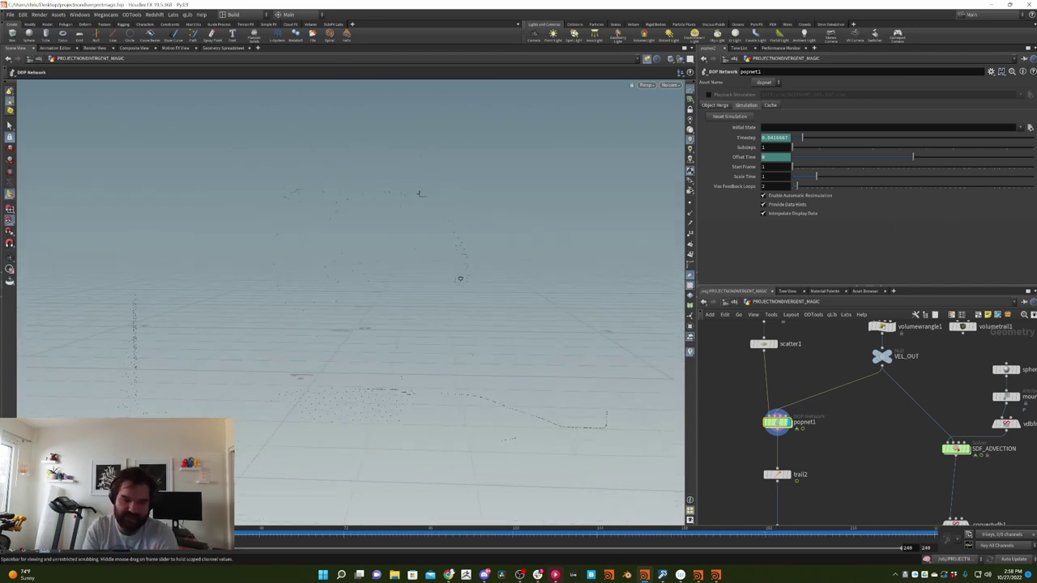
Re-enable vdbprojectnondivergent1 and play the popnet1 particles through to frame 240
middle_click_drag(811, 354, 793, 427)
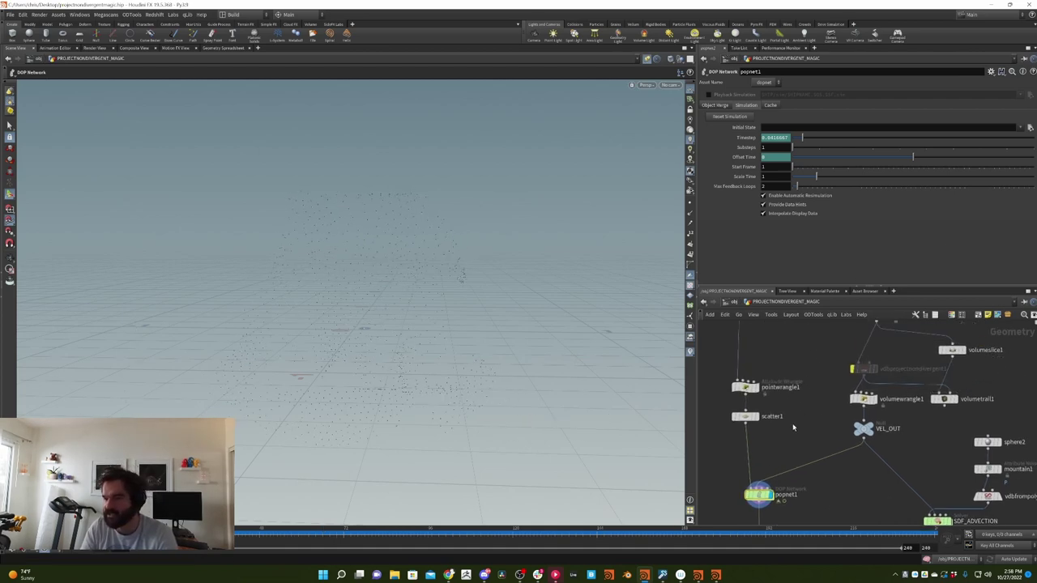
left_click(864, 369)
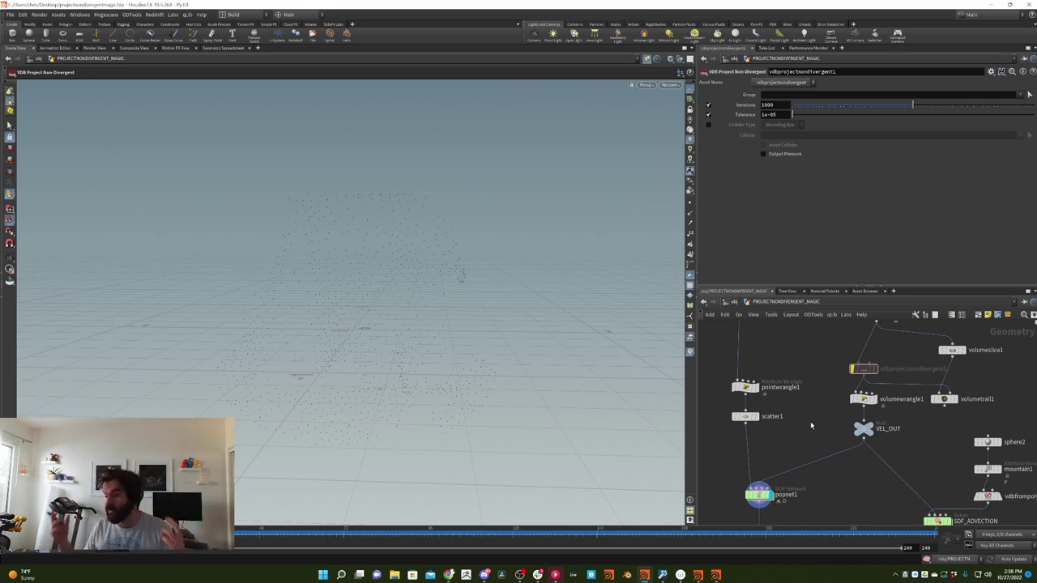
mouse_move(852, 371)
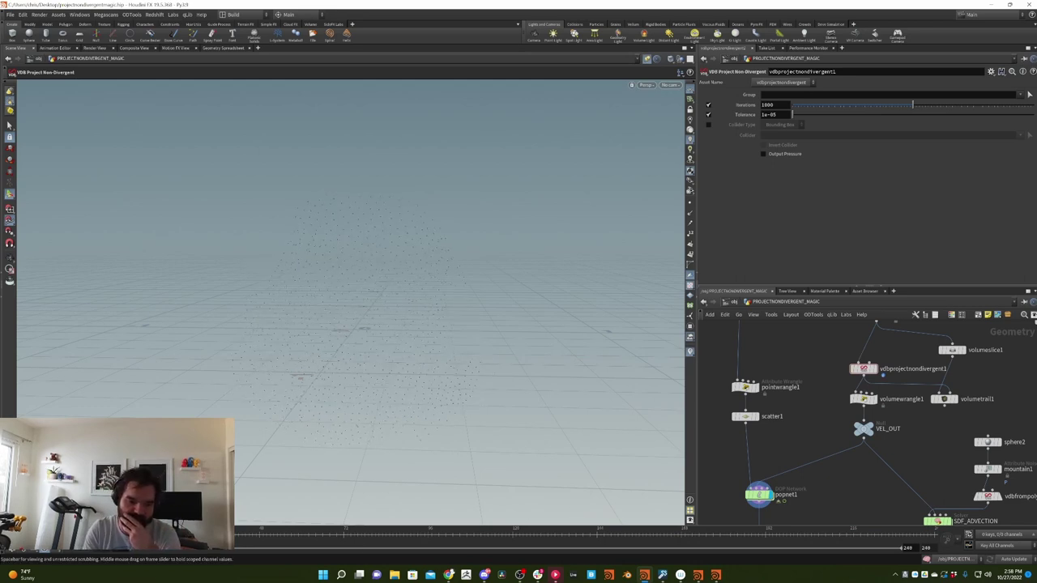
left_click_drag(162, 531, 932, 531)
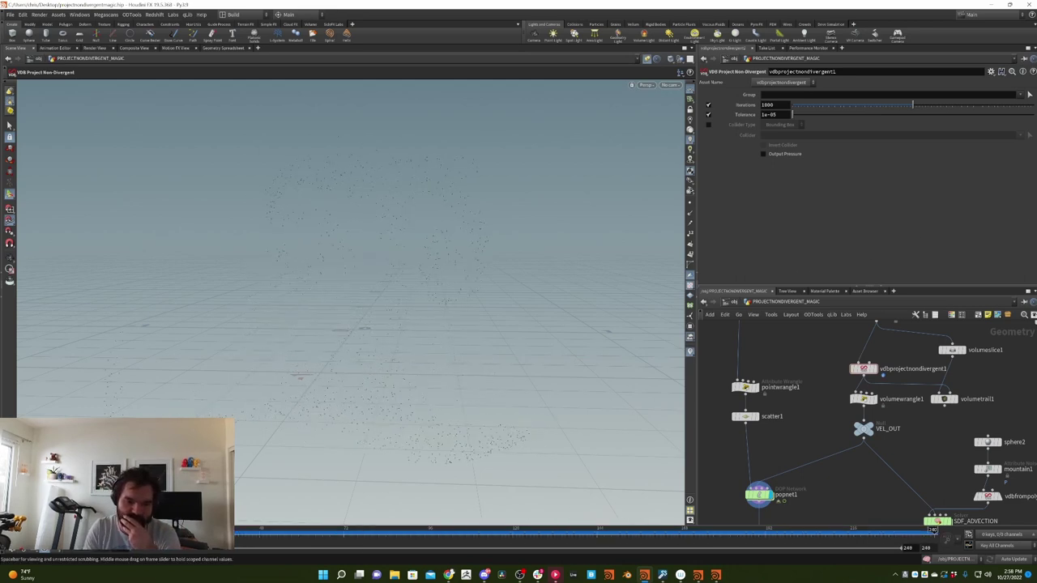
Display add3 and scrub back to frame 160 to inspect the trail lines of the projected flow
middle_click_drag(810, 454, 827, 341)
left_click(774, 490)
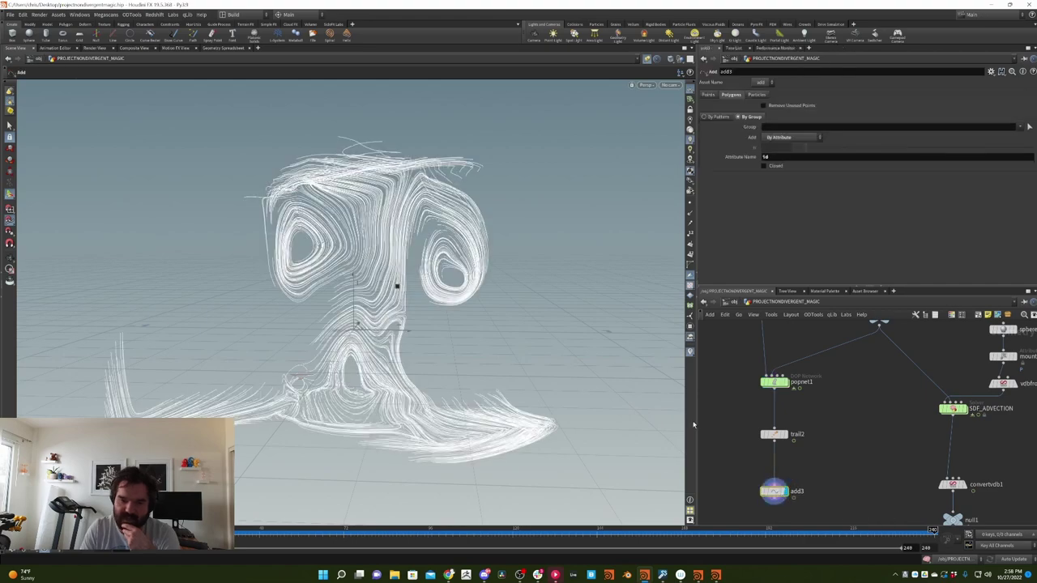
mouse_move(696, 531)
left_mouse_down()
mouse_move(405, 531)
mouse_move(888, 531)
mouse_move(240, 531)
mouse_move(842, 531)
mouse_move(325, 531)
mouse_move(653, 531)
left_mouse_up()
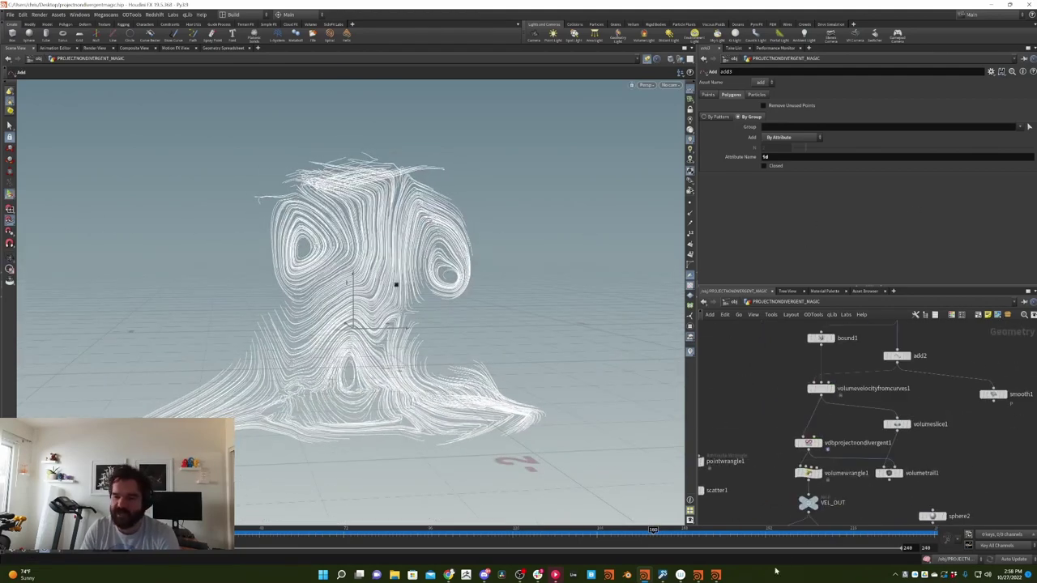
Display the add2 source curves and add a Draw Curve node beside timeshift1
middle_click_drag(912, 358, 893, 417)
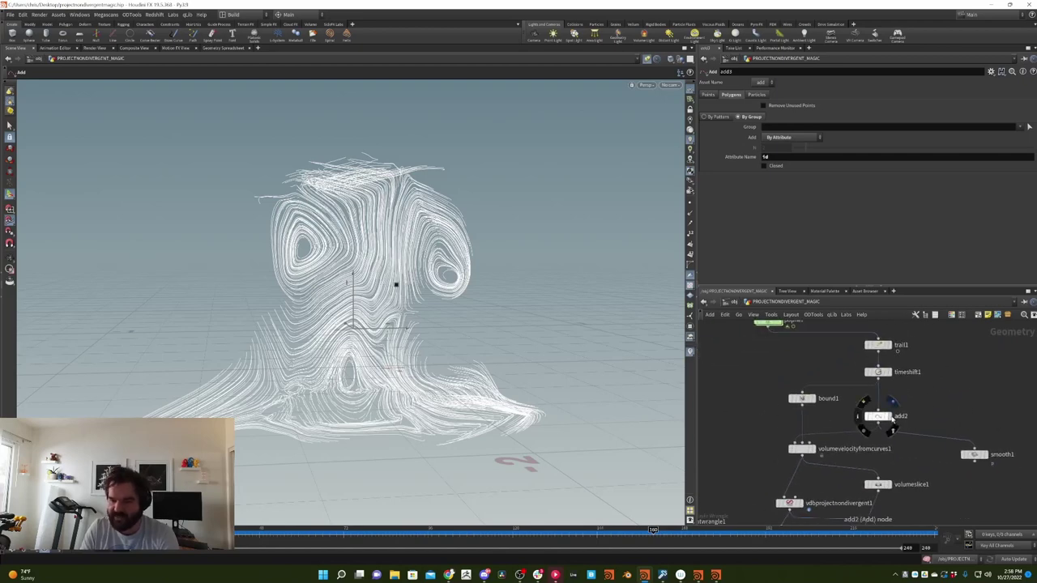
left_click(892, 417)
middle_click_drag(961, 371, 888, 385)
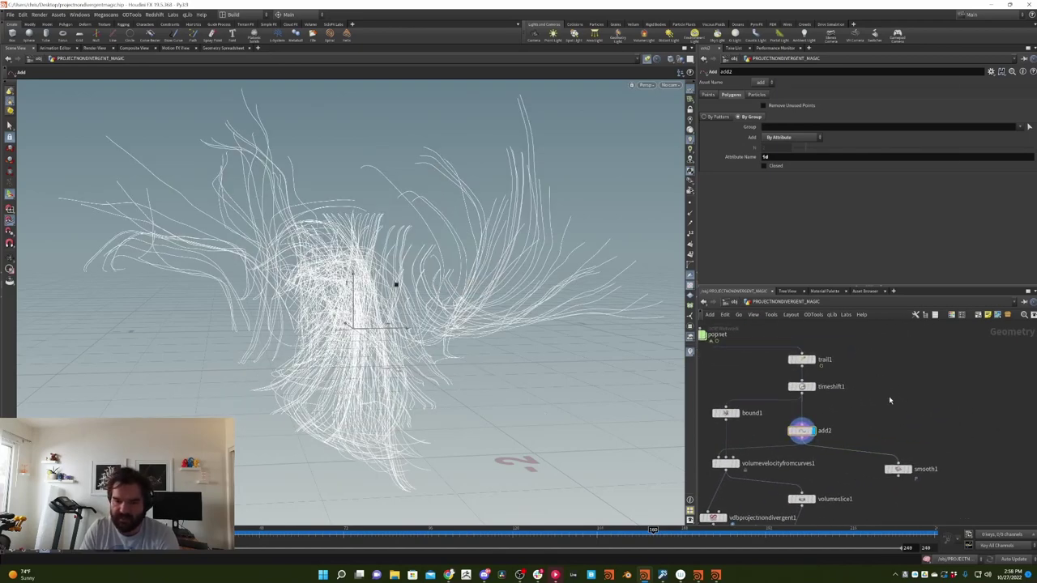
key("Tab")
type("draw curve")
key("Return")
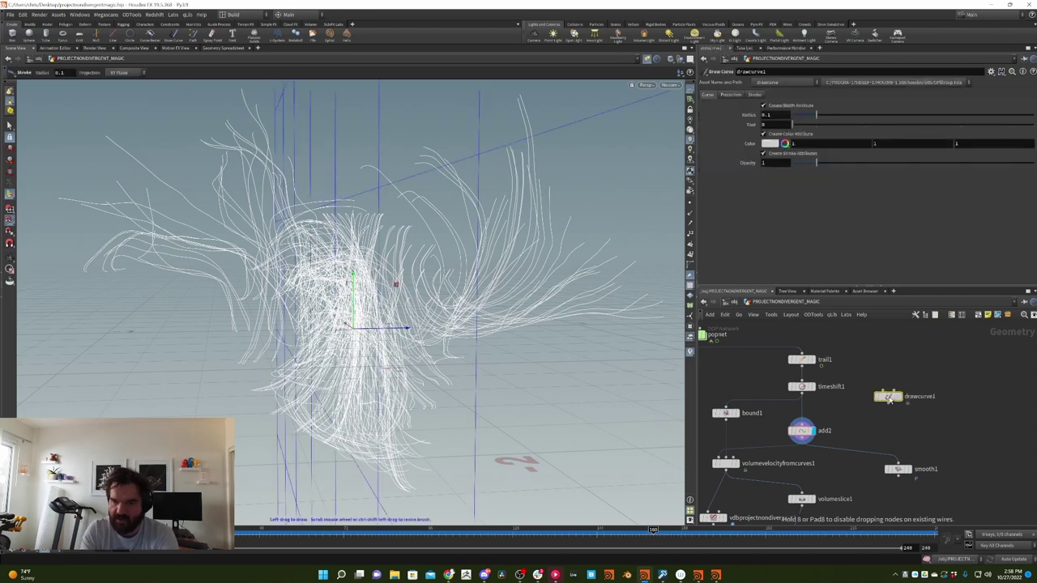
Set the Draw Curve projection to YZ Plane and connect it to volumevelocityfromcurves1 in place of add2
left_click(731, 95)
left_click(777, 125)
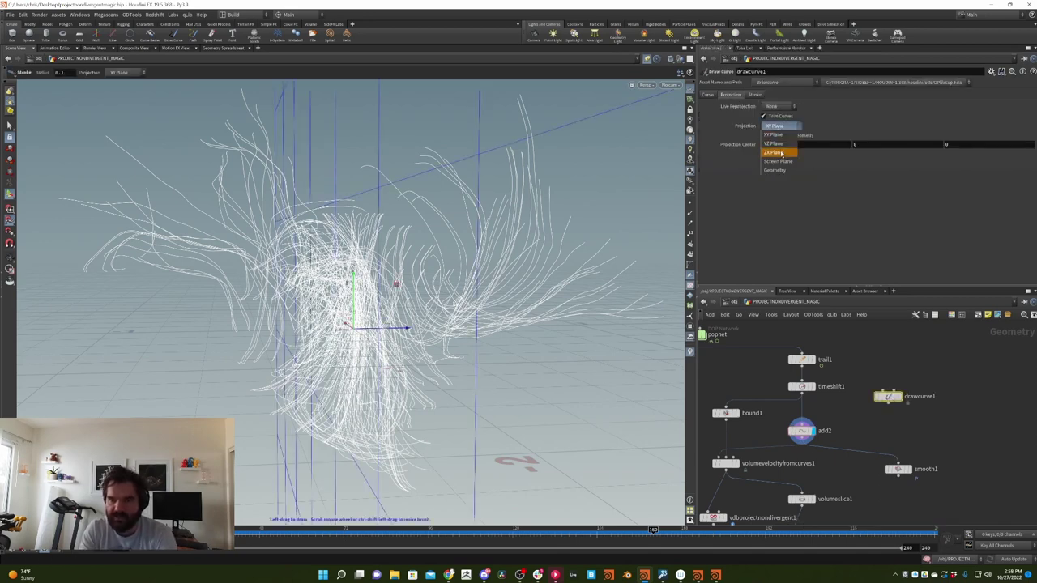
left_click(774, 152)
left_click(784, 127)
left_click(791, 142)
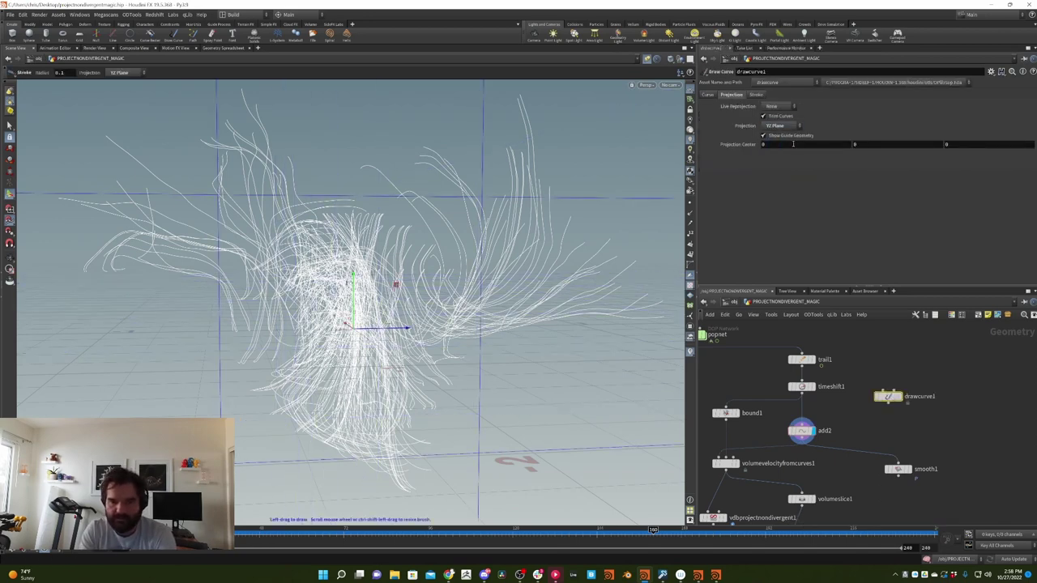
middle_click_drag(837, 417, 905, 356)
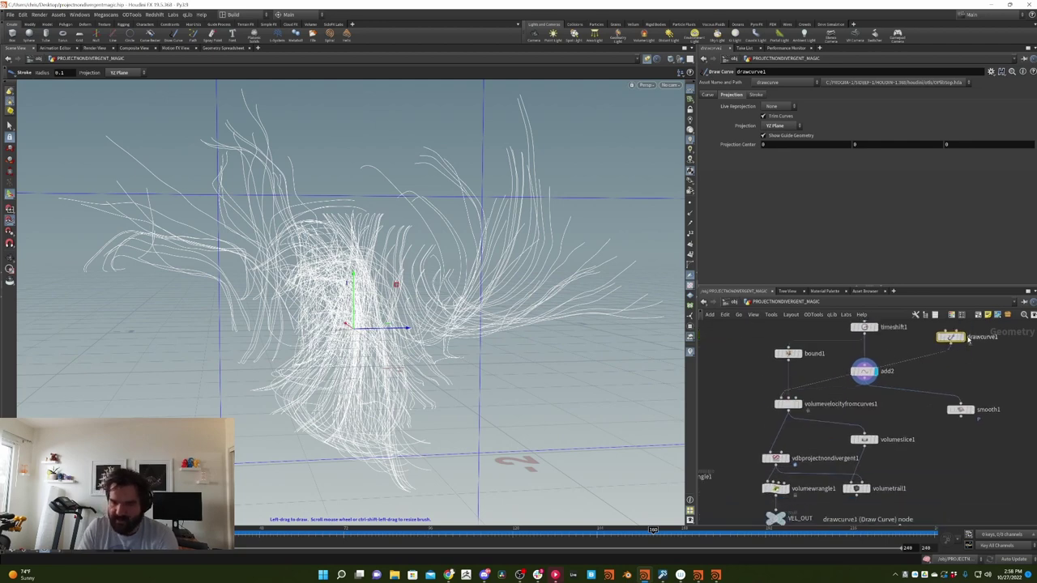
Draw several freehand strokes on the YZ plane over and around the displayed add2 curves
key("Escape")
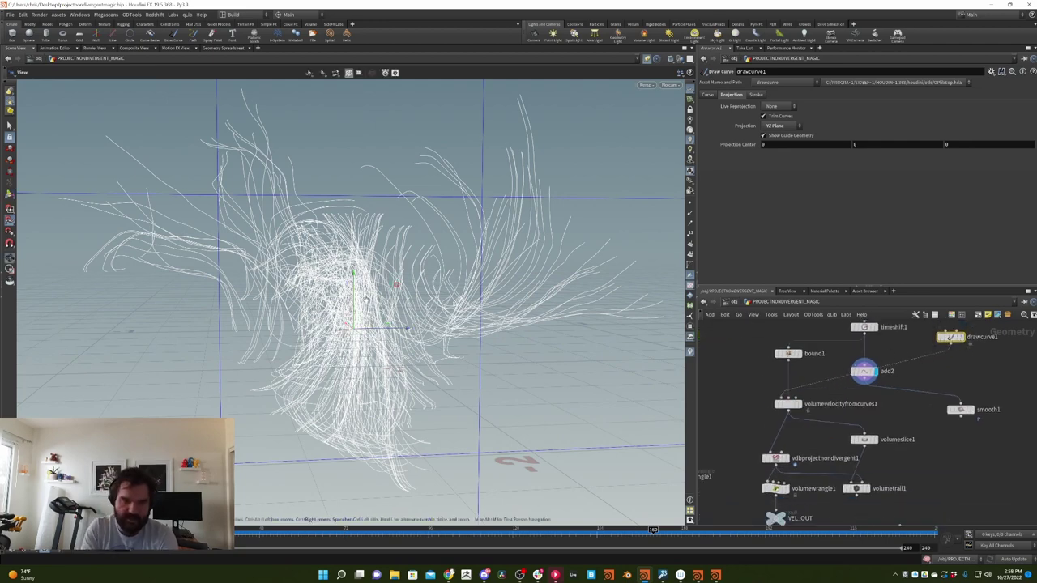
mouse_move(348, 308)
left_mouse_down()
mouse_move(316, 304)
mouse_move(347, 300)
left_mouse_up()
key("Return")
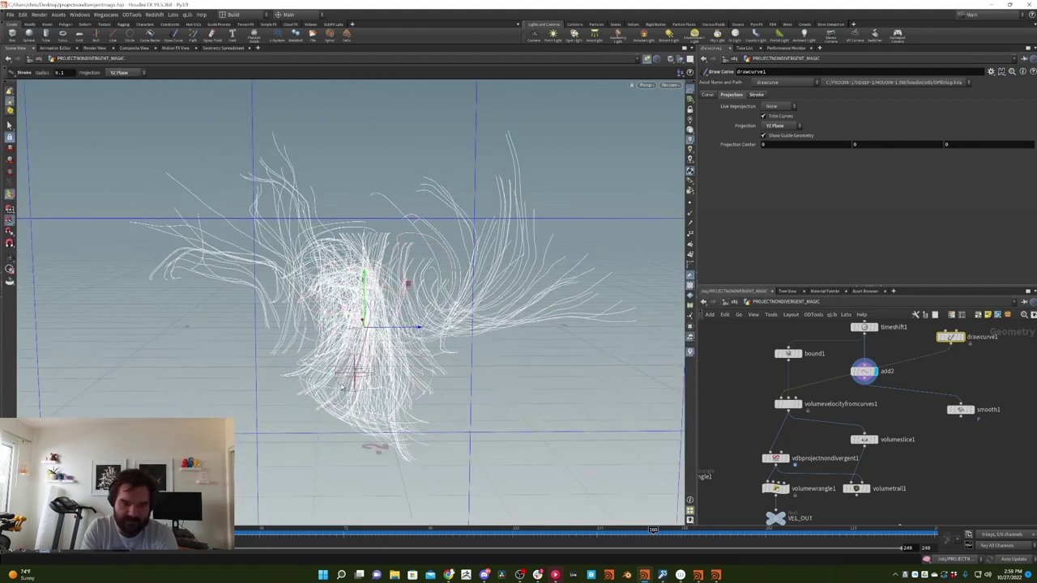
left_click_drag(430, 437, 469, 241)
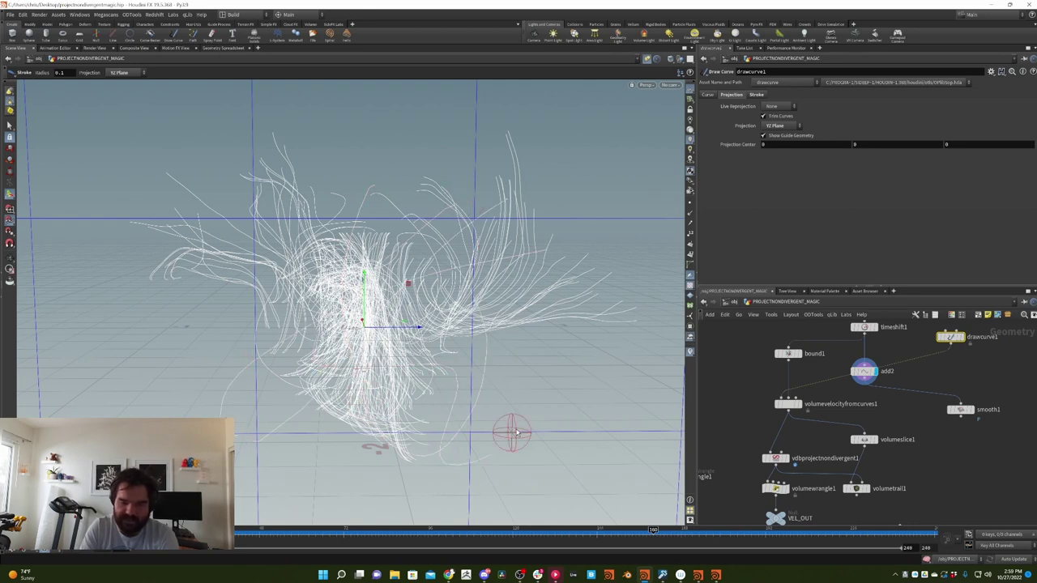
middle_click_drag(886, 421, 939, 401)
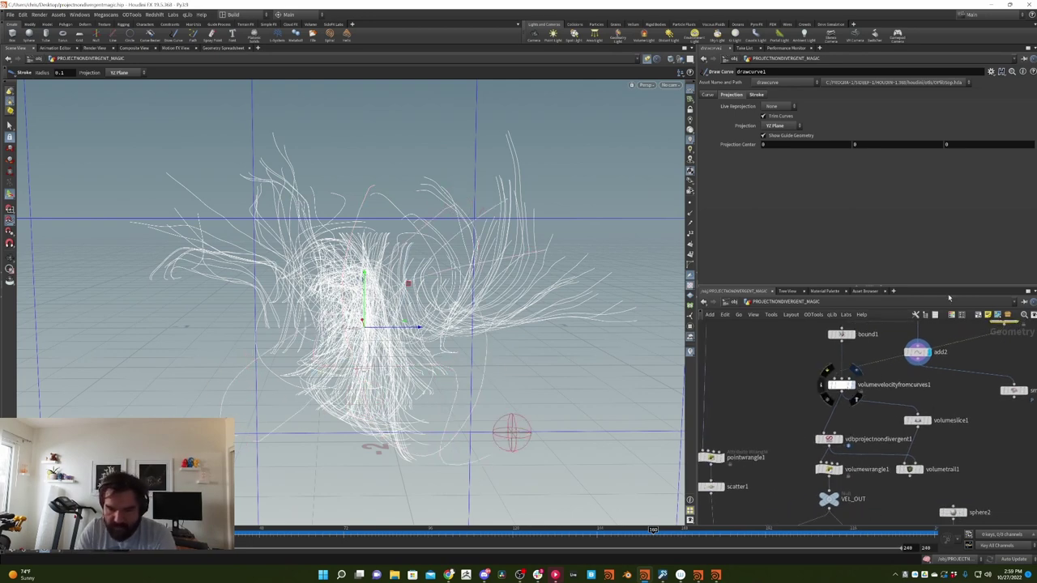
Display volumevelocityfromcurves1 and add3 in turn to examine the velocity field and particle trails produced by the drawn curves
left_click(852, 384)
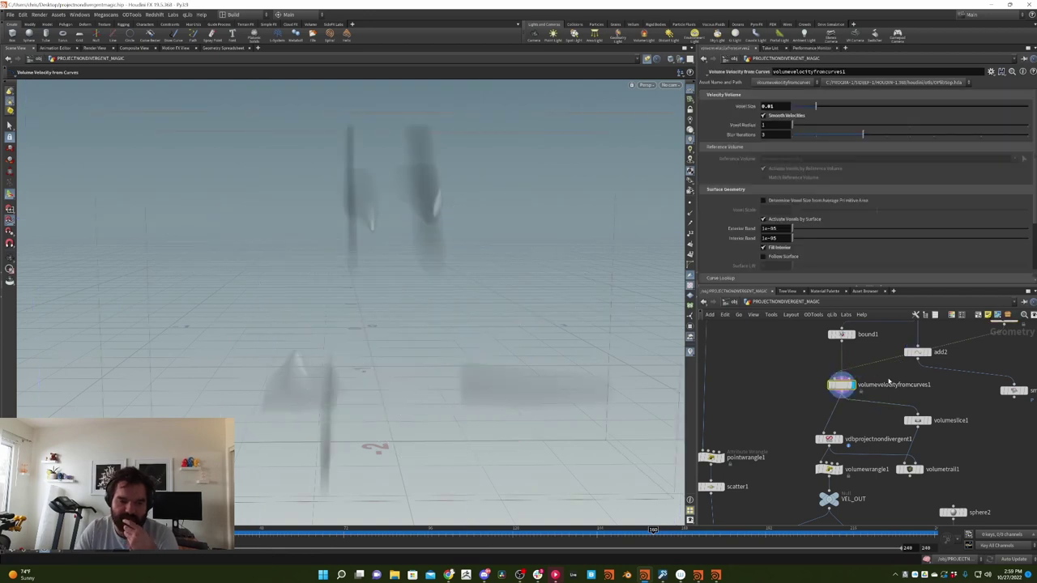
middle_click_drag(832, 415, 824, 357)
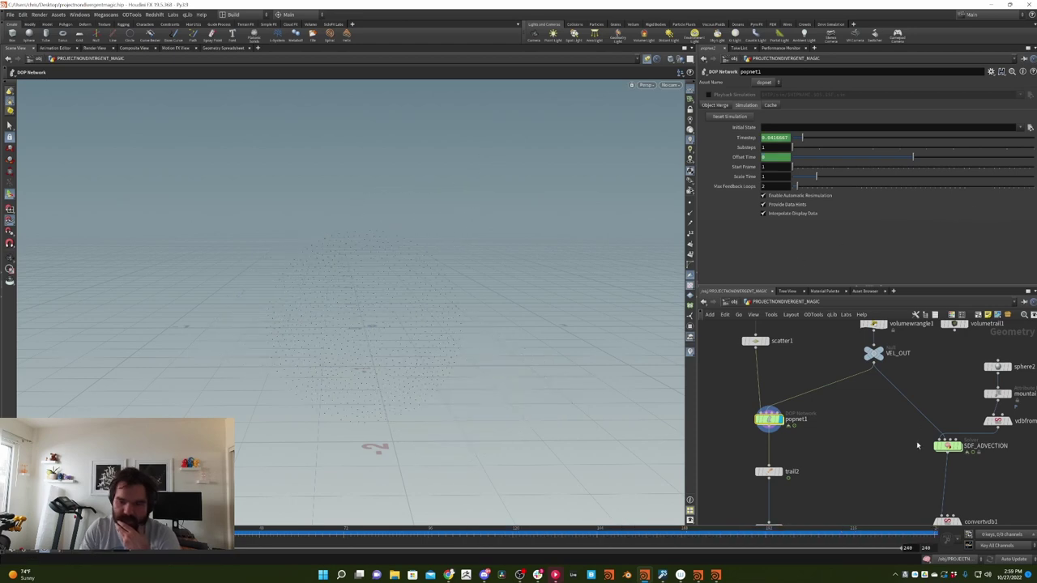
middle_click_drag(770, 519, 766, 435)
left_click(765, 446)
left_click(774, 451)
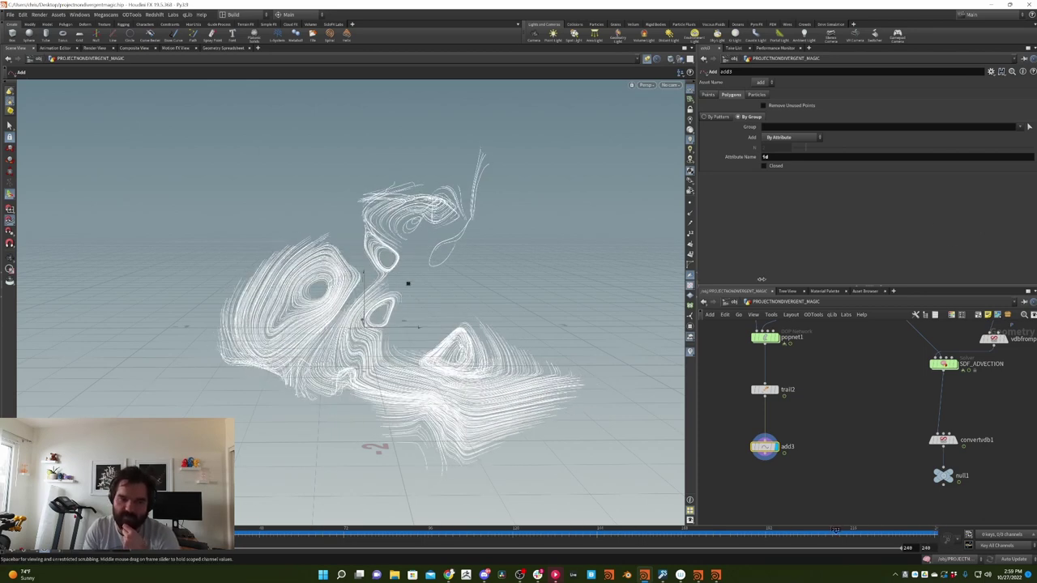
left_click_drag(502, 311, 592, 290)
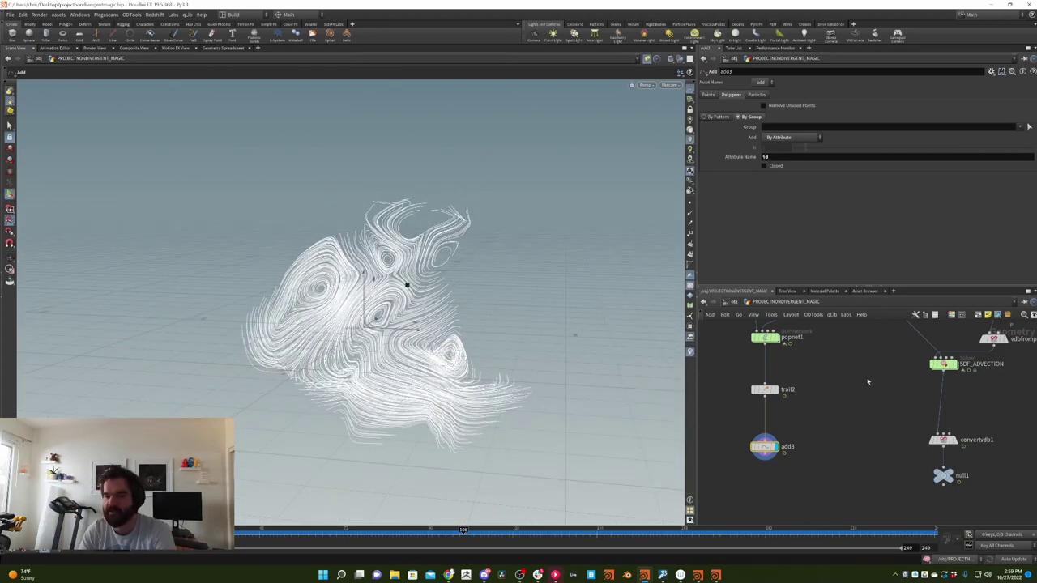
Add a VDB Advect Points node below VEL_OUT
middle_click_drag(891, 324, 855, 415)
middle_click_drag(889, 372, 865, 442)
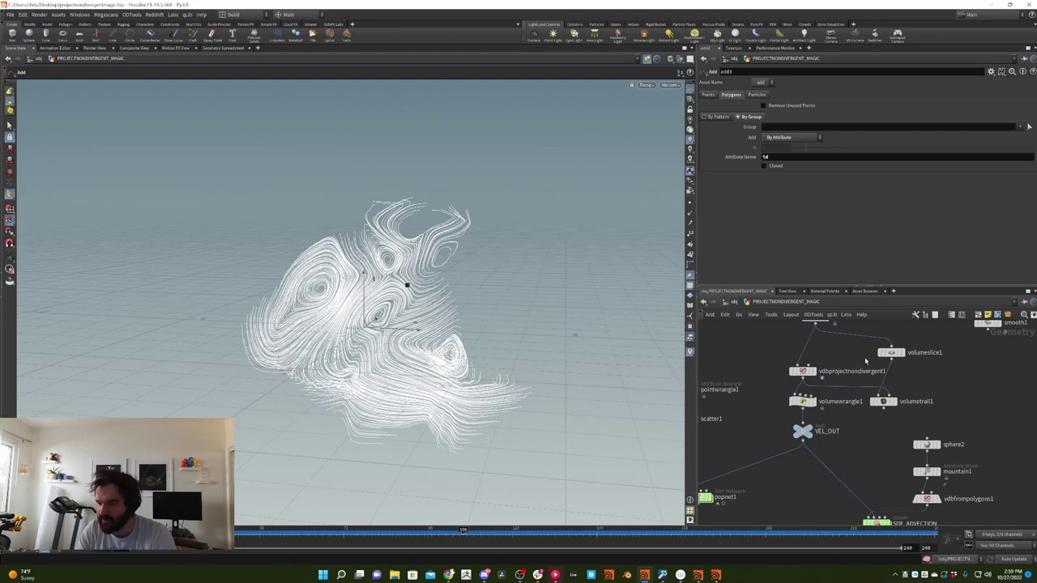
middle_click_drag(865, 361, 862, 394)
middle_click_drag(842, 461, 864, 348)
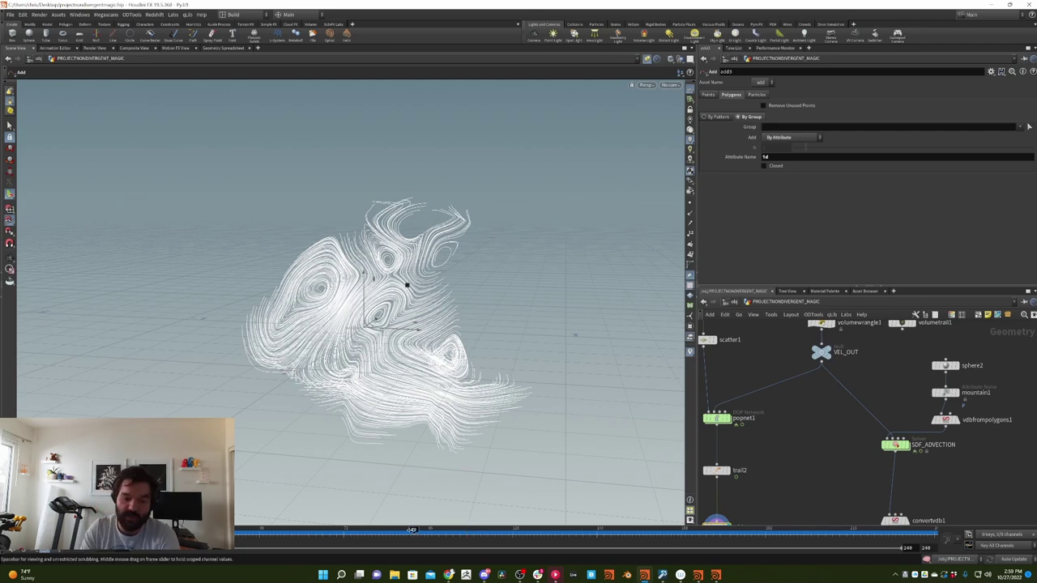
middle_click_drag(910, 372, 878, 402)
key("Tab")
type("adve")
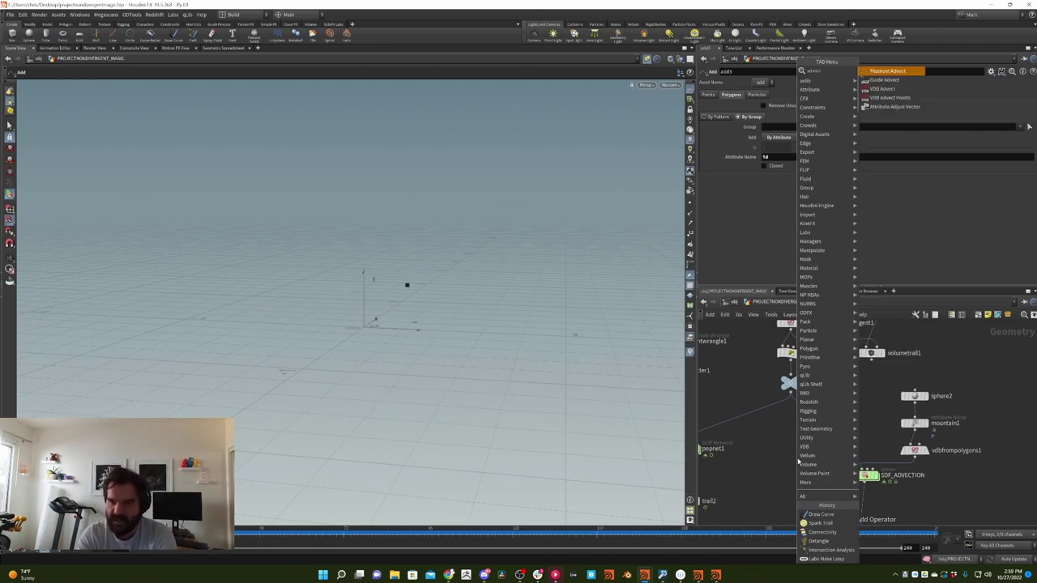
key("Down")
key("Down")
key("Down")
key("Return")
left_click(798, 457)
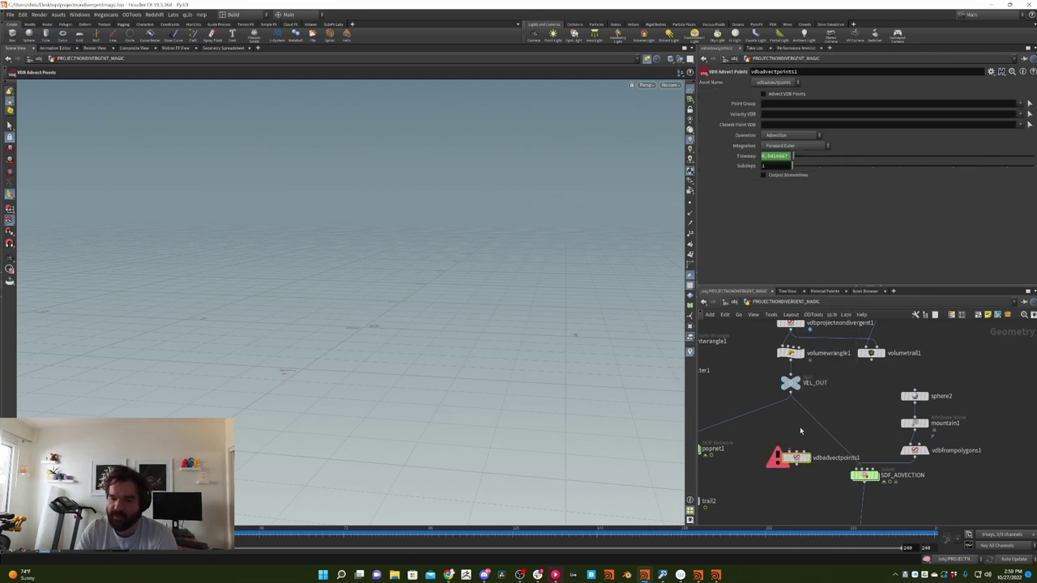
Display popnet1, examine the POP Advect by Volumes settings inside it, and return to the geometry network
middle_click_drag(800, 430, 809, 383)
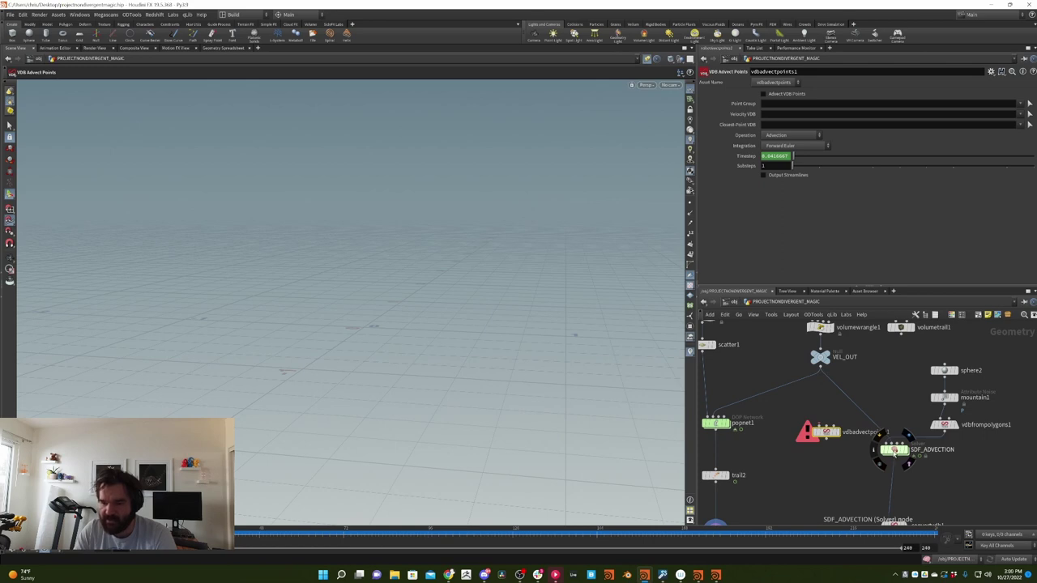
middle_click_drag(759, 405, 833, 388)
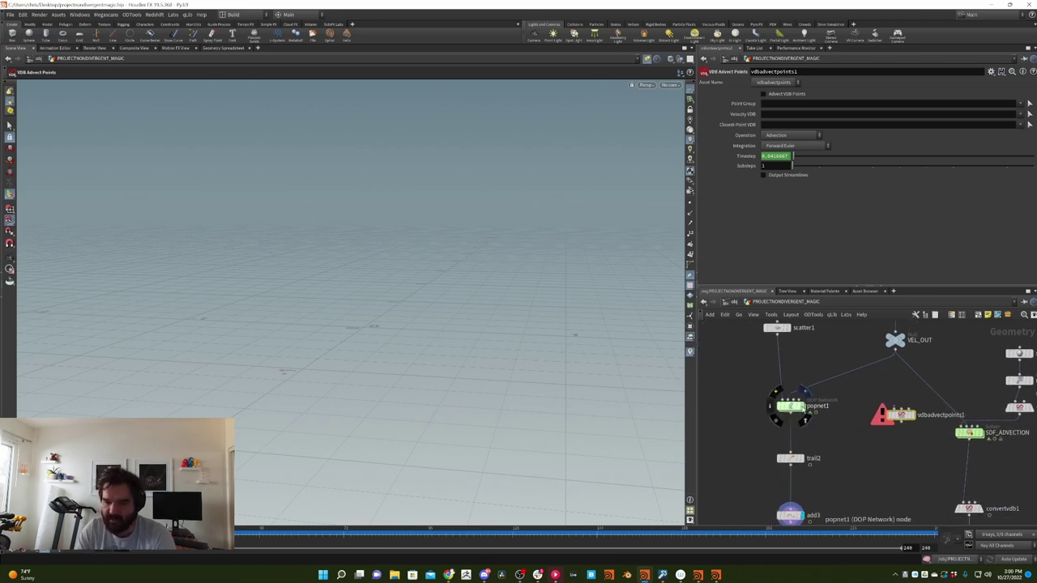
left_click(788, 401)
left_click_drag(286, 528, 369, 529)
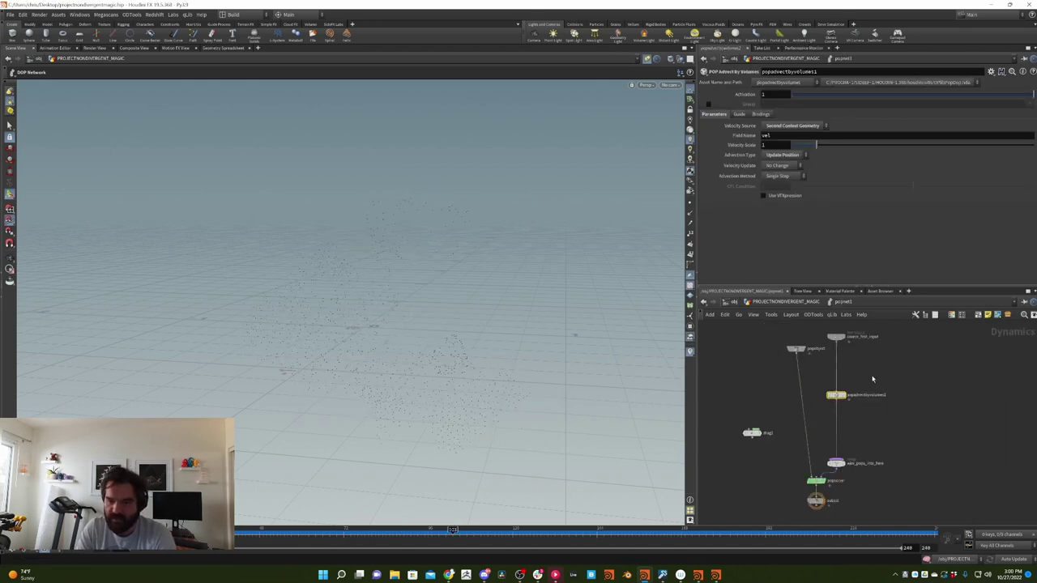
left_click(772, 303)
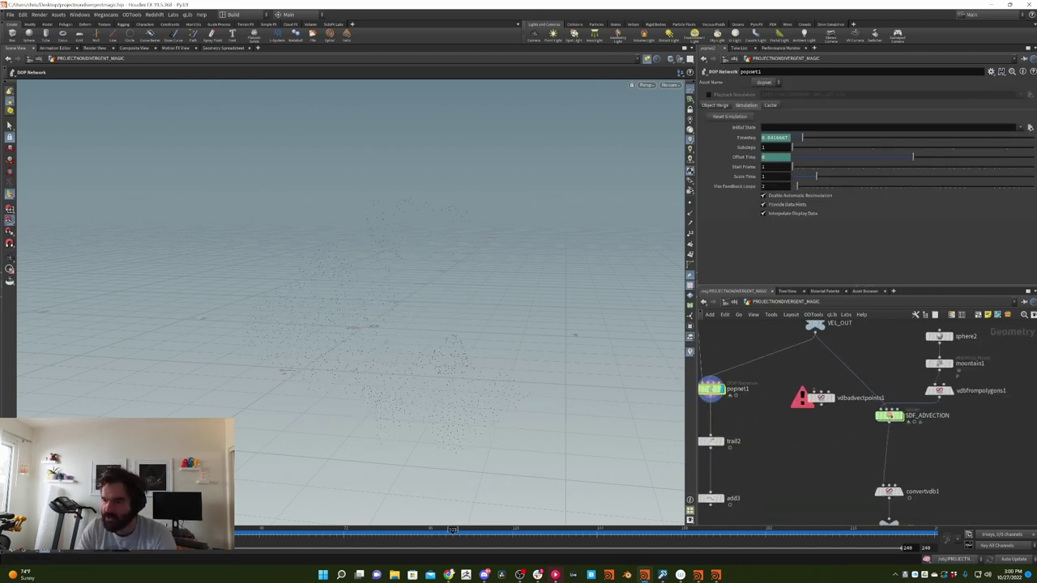
Replace the loose VDB Advect Points node with a Solver, feed it scatter1 first and VEL_OUT second, and display it
key("ctrl+v")
left_click(854, 443)
left_click(855, 451)
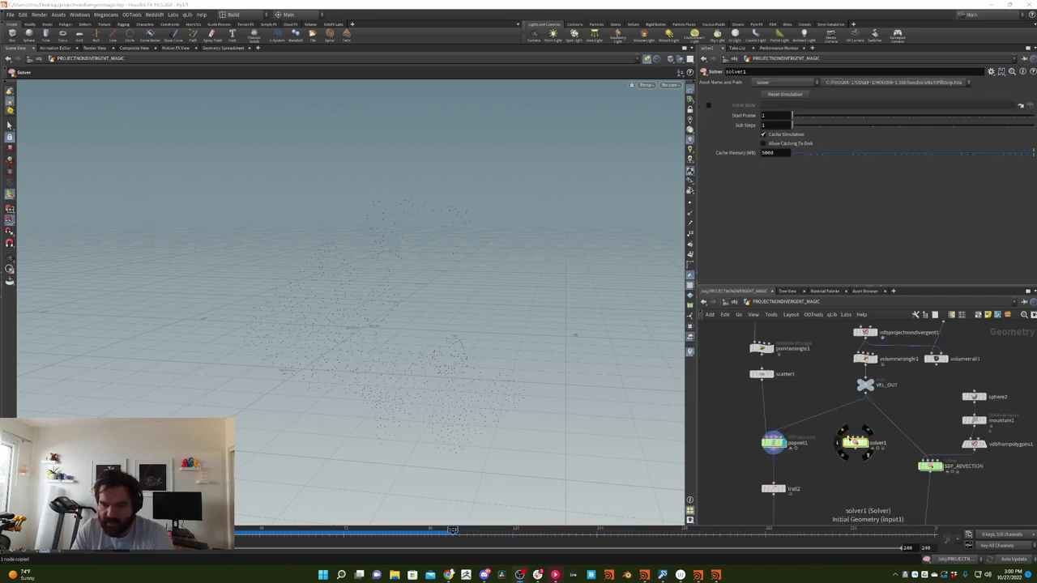
left_click(868, 399)
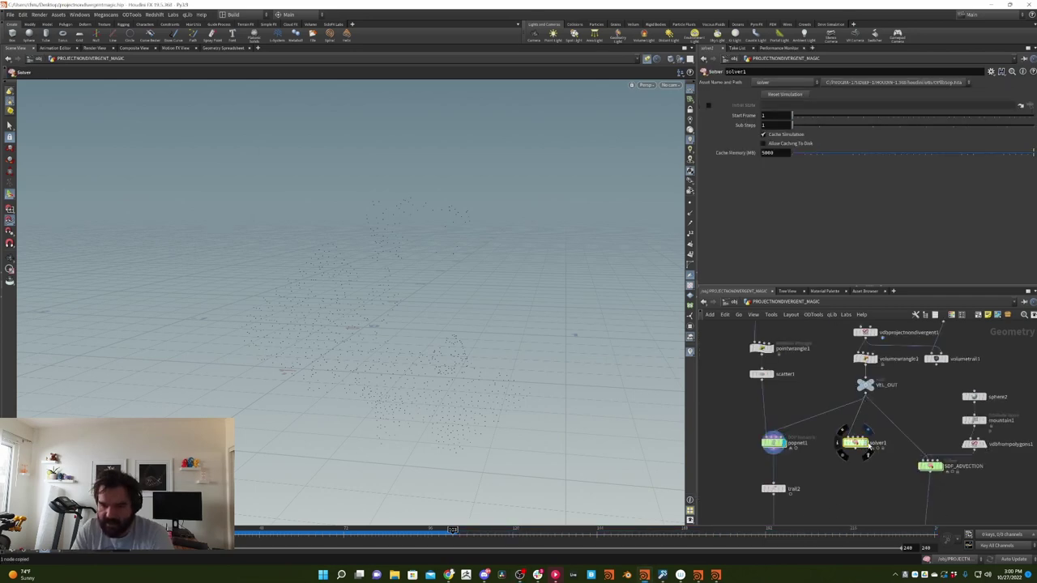
left_click(865, 443)
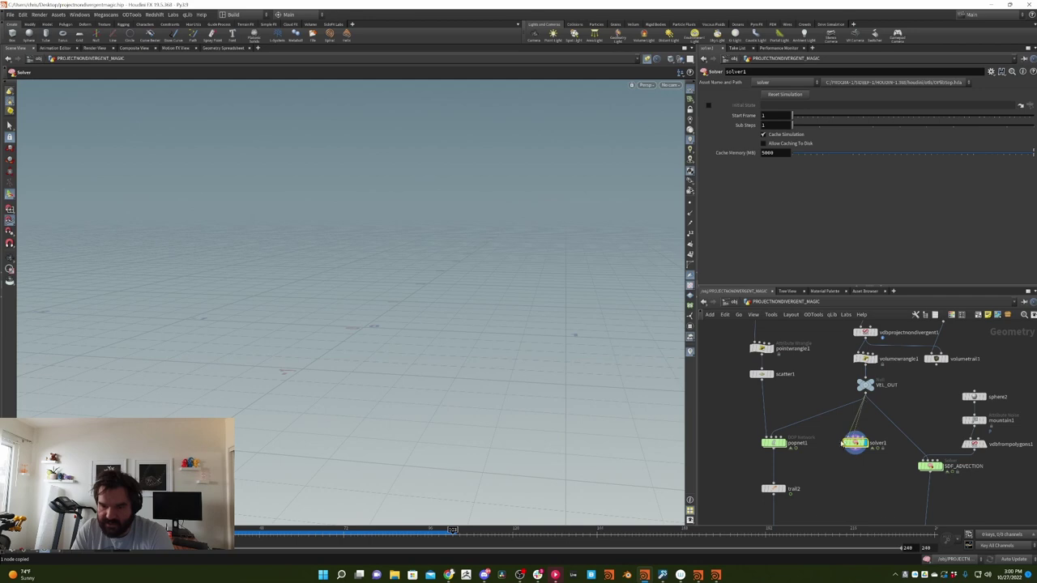
left_click_drag(849, 437, 755, 395)
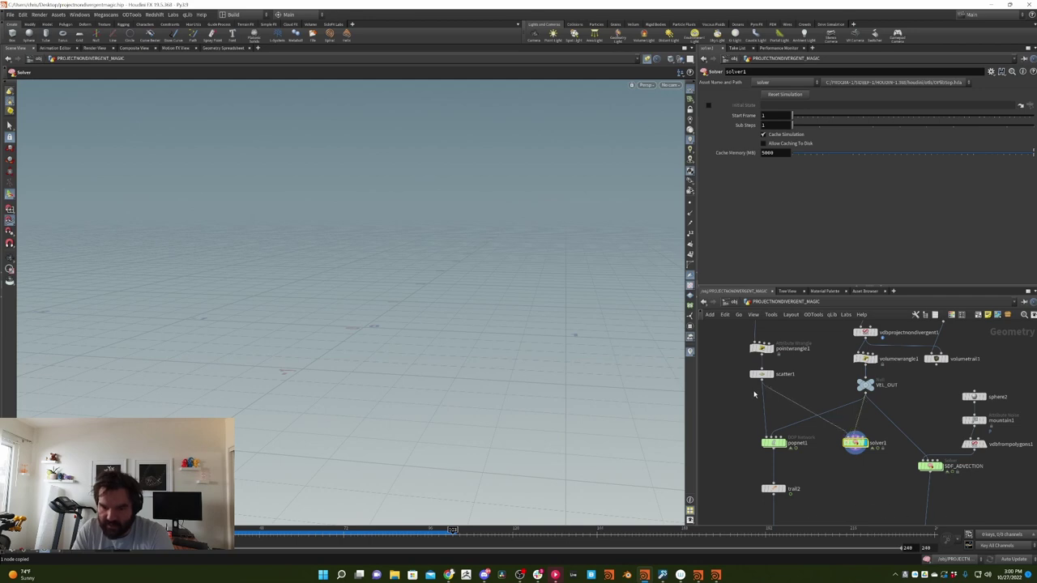
Inside solver1, insert a VDB Advect Points node between Prev_Frame and OUT and connect Input_2 as its velocity source
double_click(856, 444)
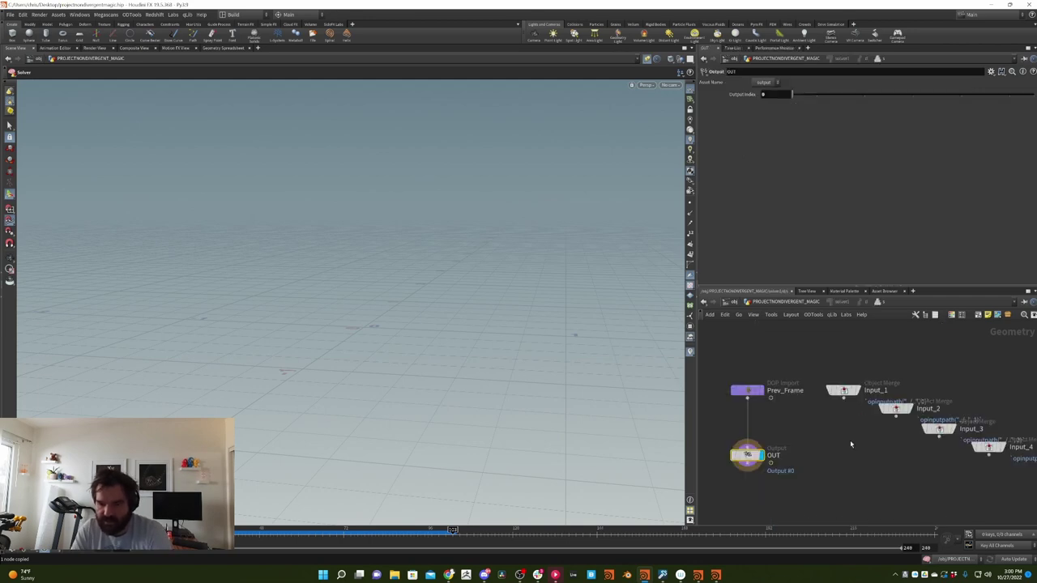
key("Tab")
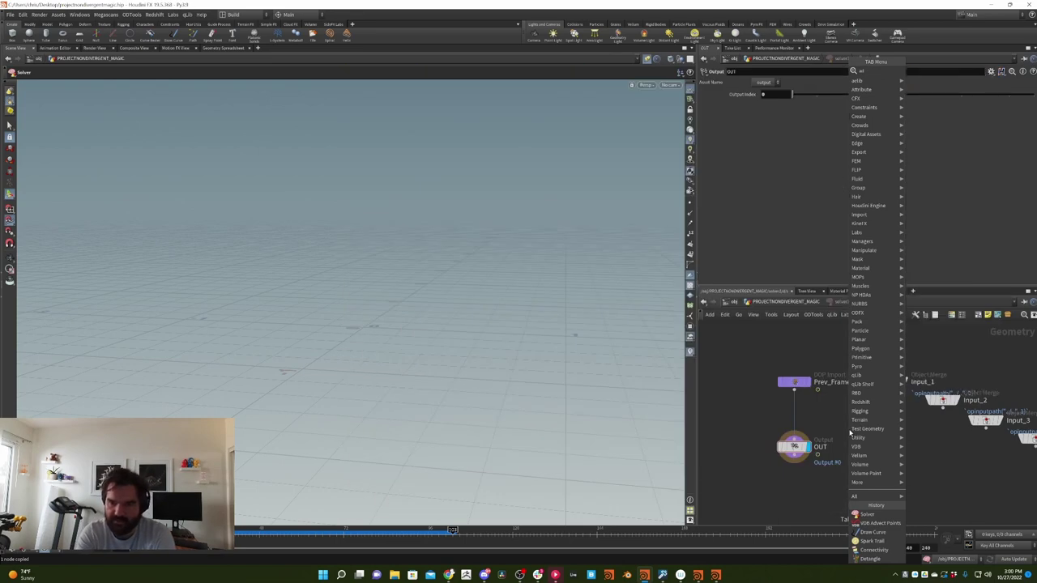
type("vdb advect")
key("Return")
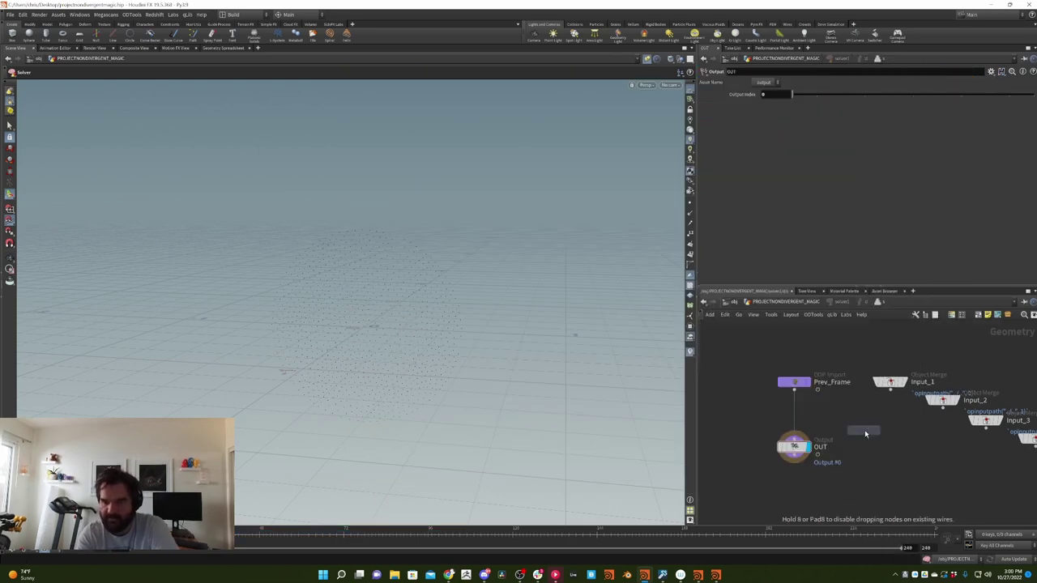
left_click(866, 433)
left_click_drag(864, 429, 810, 412)
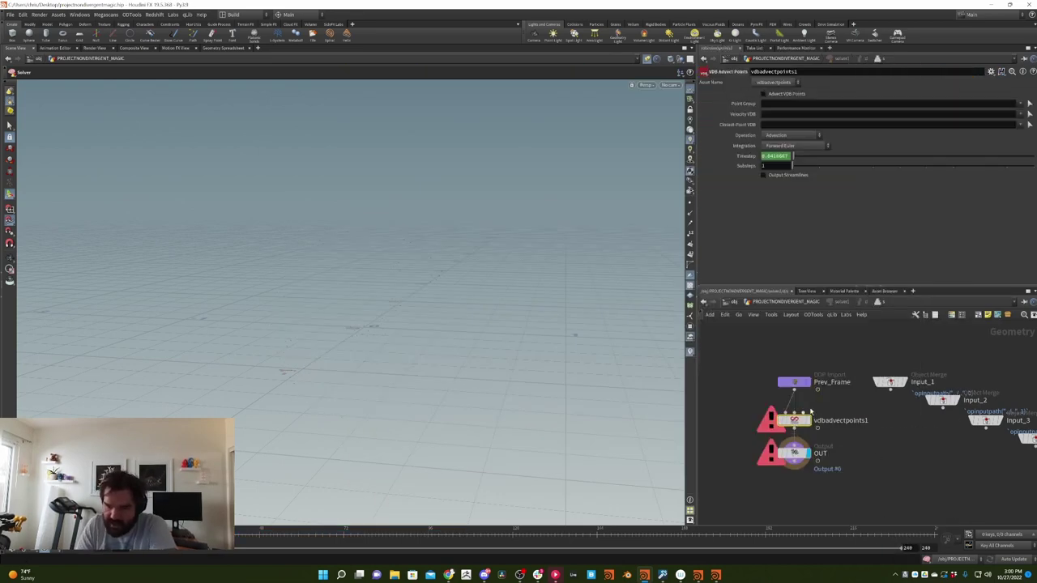
left_click(802, 411)
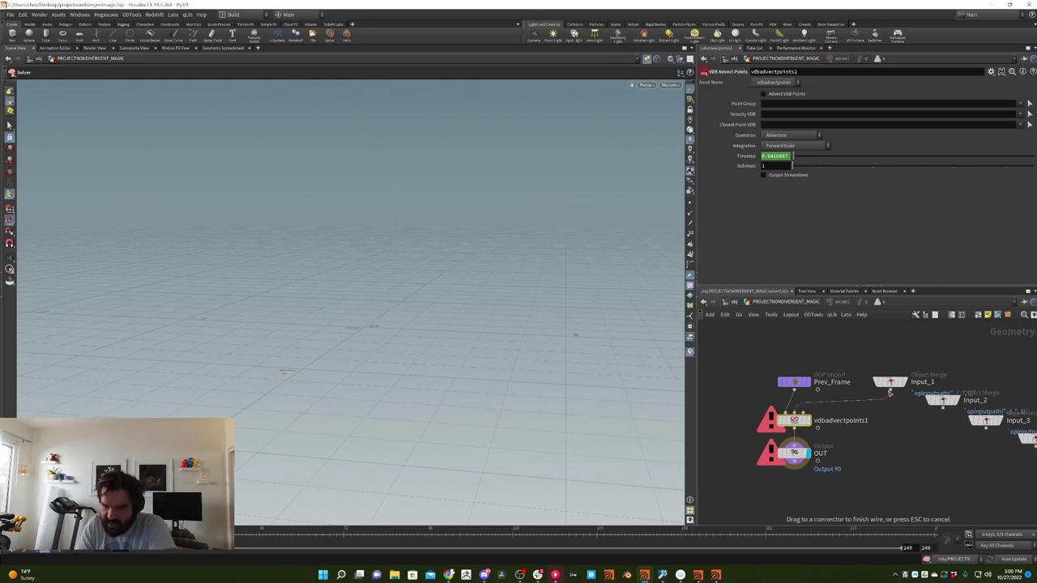
left_click(940, 407)
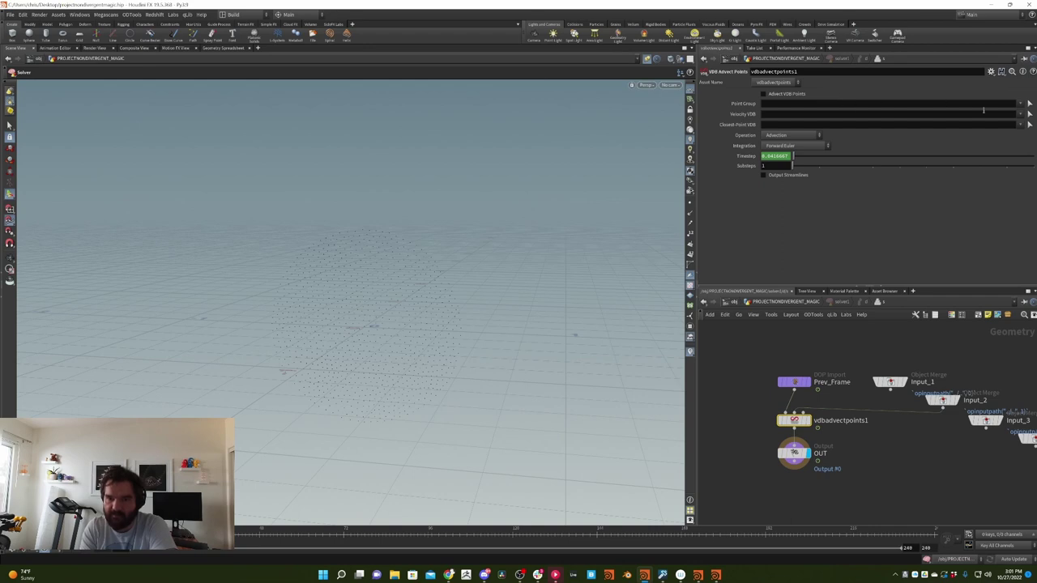
left_click(1019, 114)
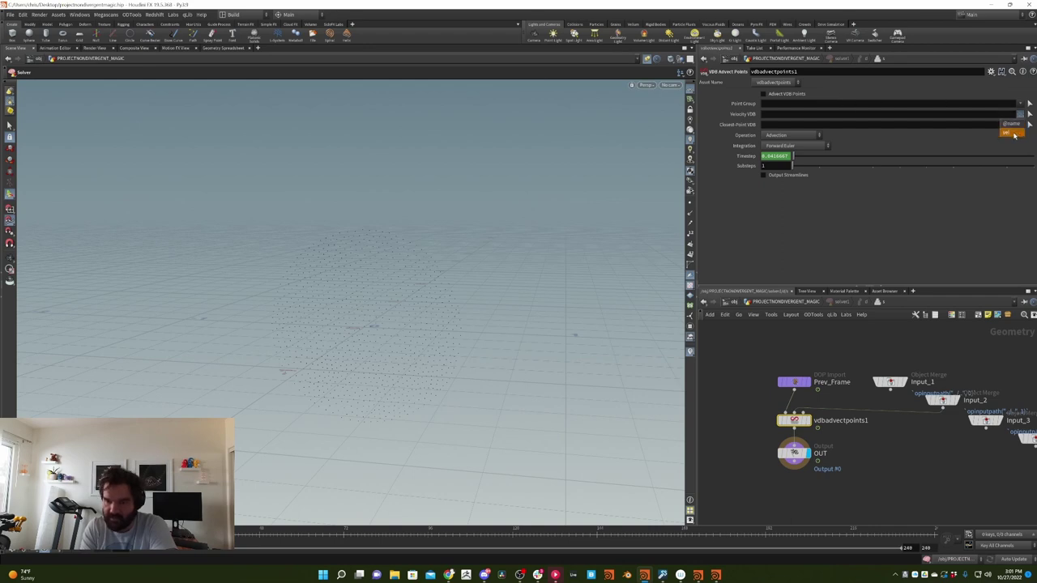
left_click(1014, 133)
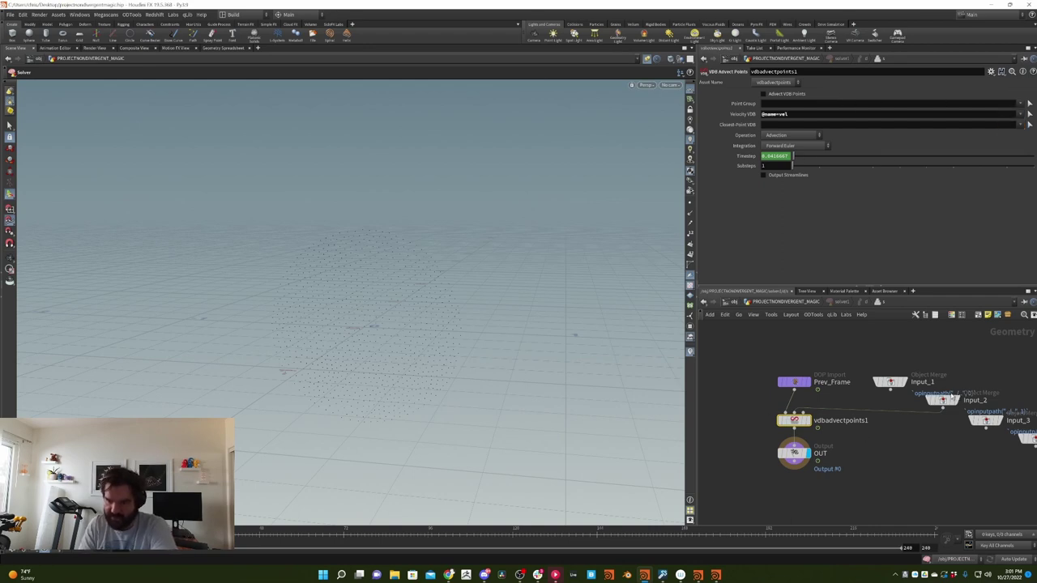
left_click_drag(891, 382, 874, 341)
left_click_drag(943, 399, 928, 377)
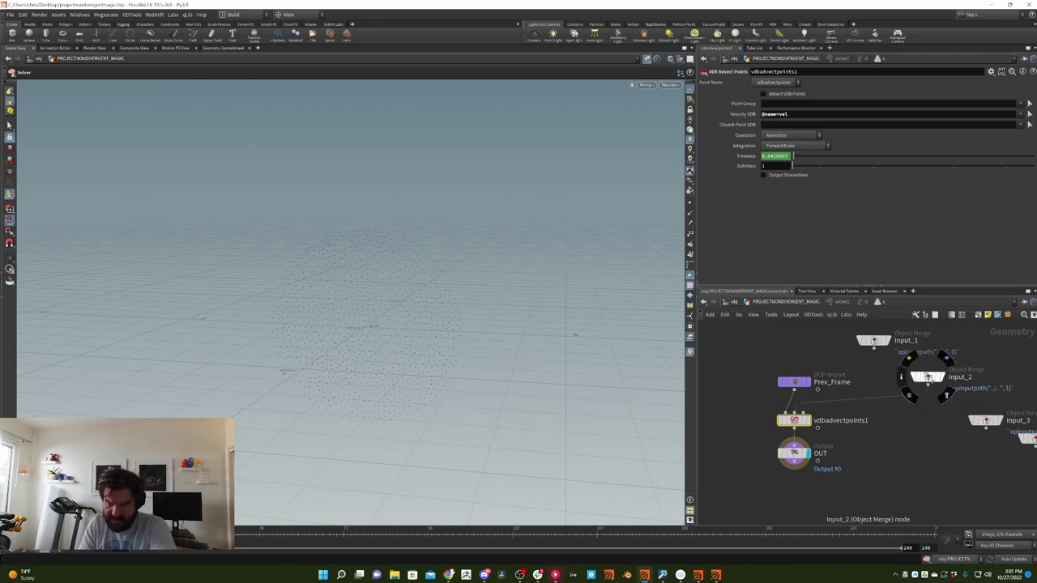
triple_click(801, 113)
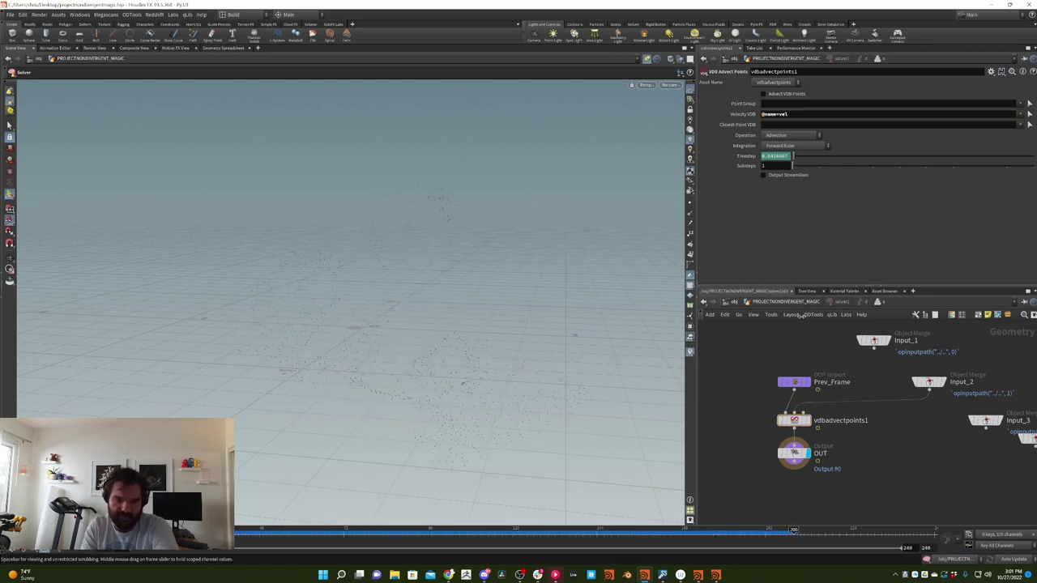
Back in the geometry network, add a Switch node with popnet1 and solver1 as its inputs and display it
left_click(804, 304)
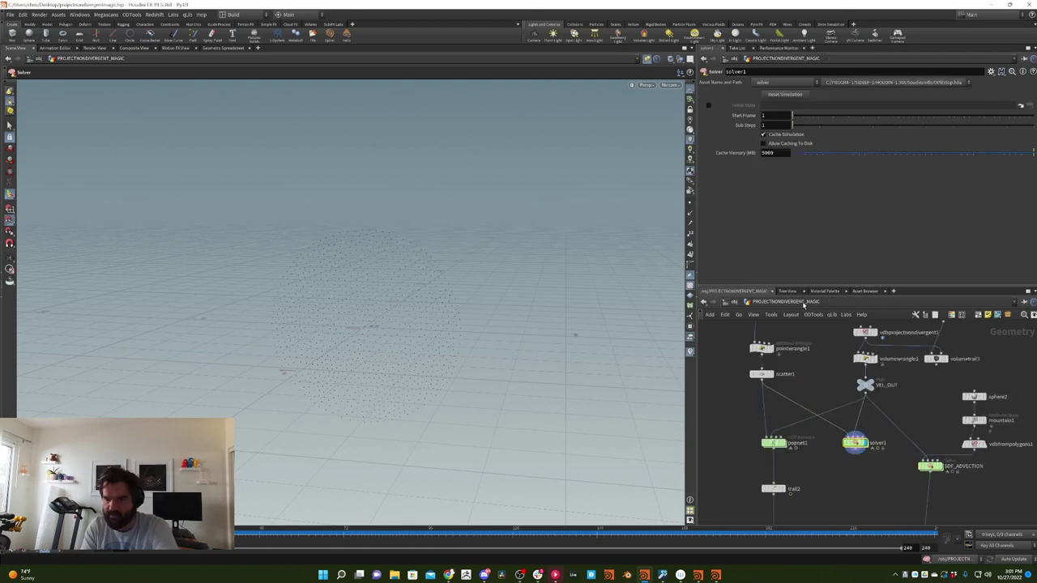
middle_click_drag(849, 475, 843, 407)
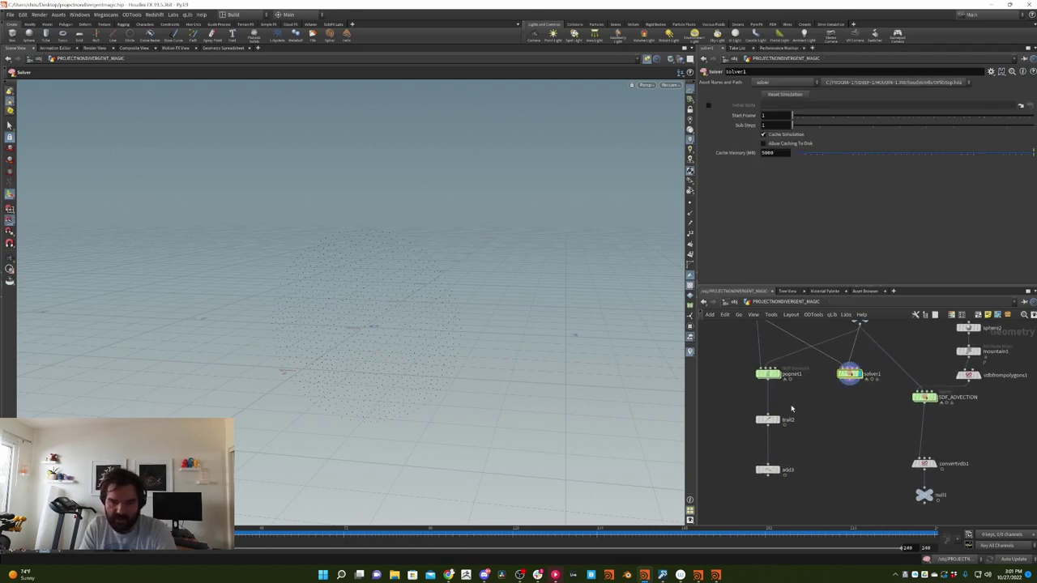
key("Tab")
type("switch")
key("Return")
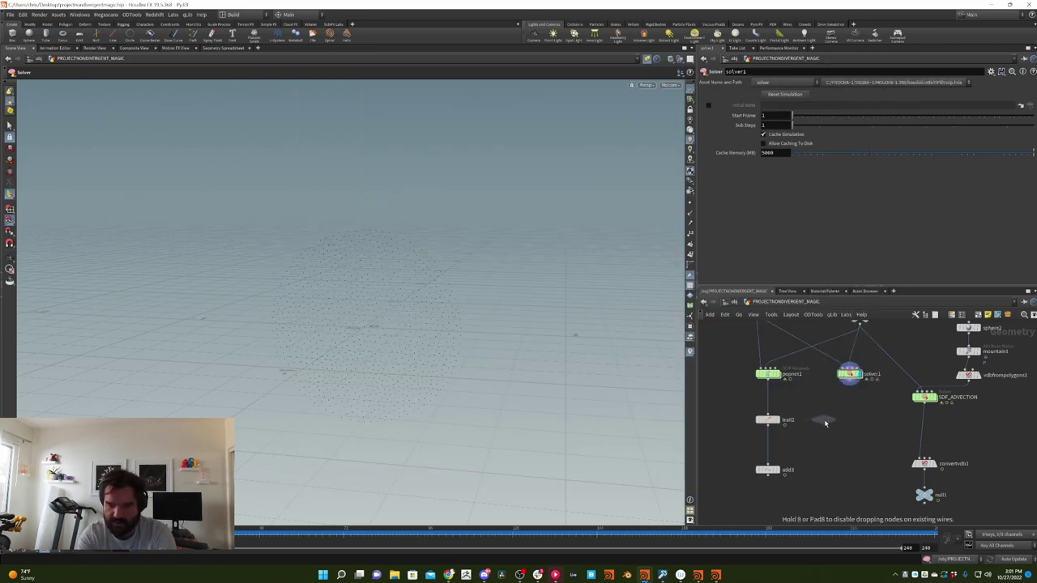
left_click(824, 420)
left_click_drag(768, 380, 808, 414)
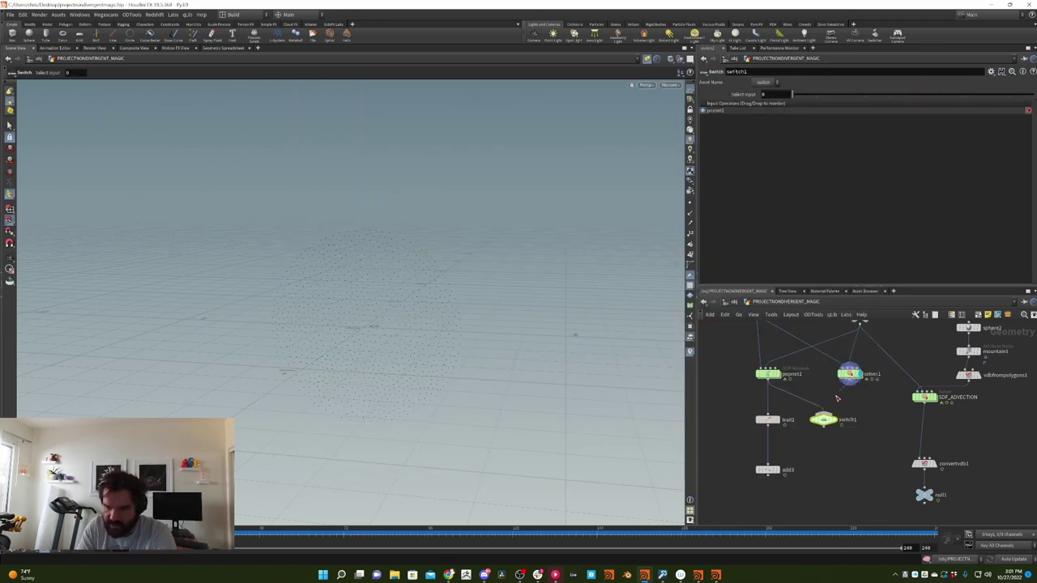
left_click_drag(850, 383, 822, 413)
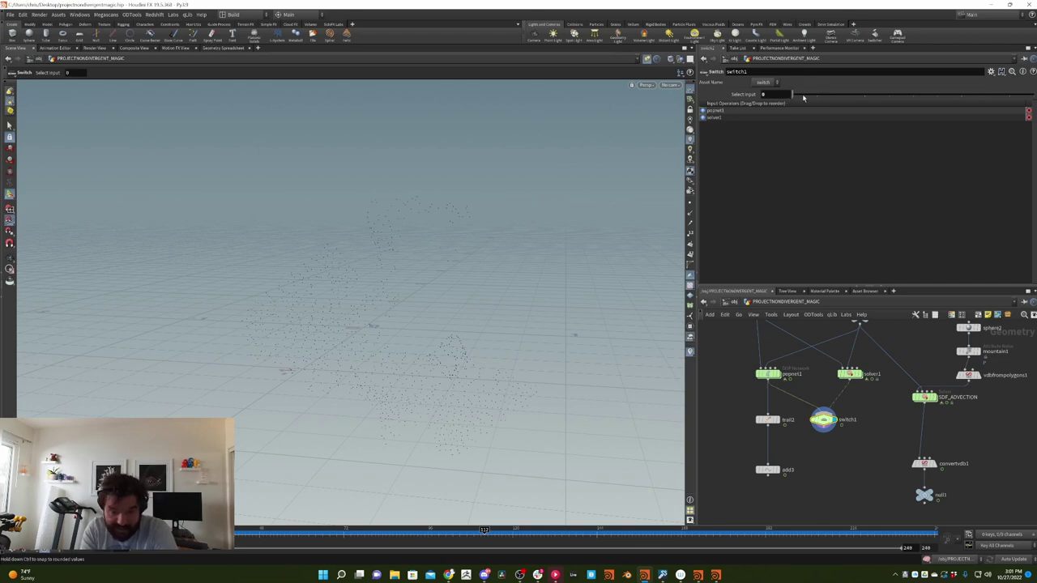
Duplicate the trail2 and add3 nodes, feed the copied Trail from solver1, and display the copied Add node
middle_click_drag(910, 369, 937, 355)
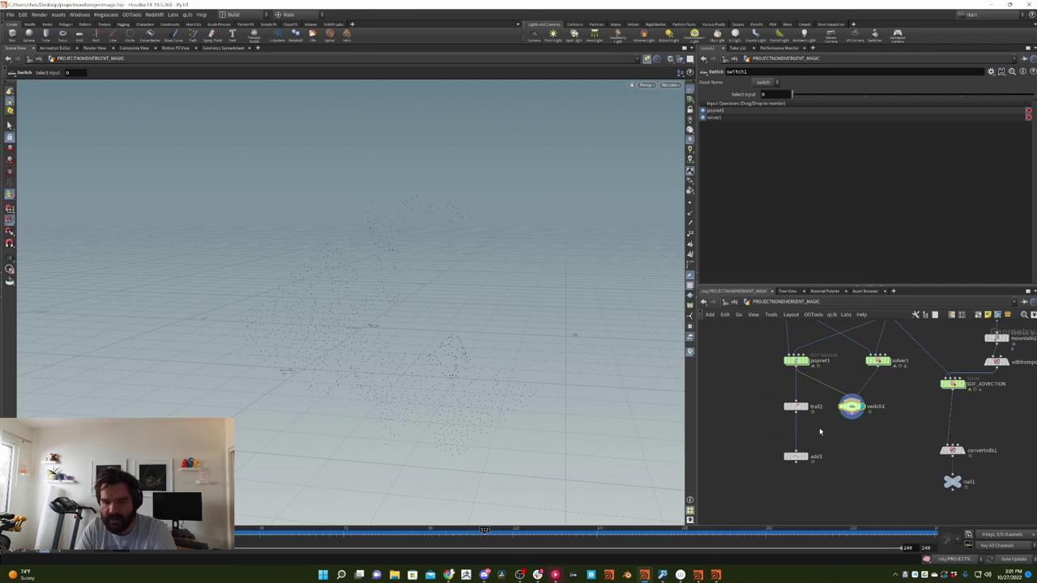
middle_click_drag(845, 379, 817, 418)
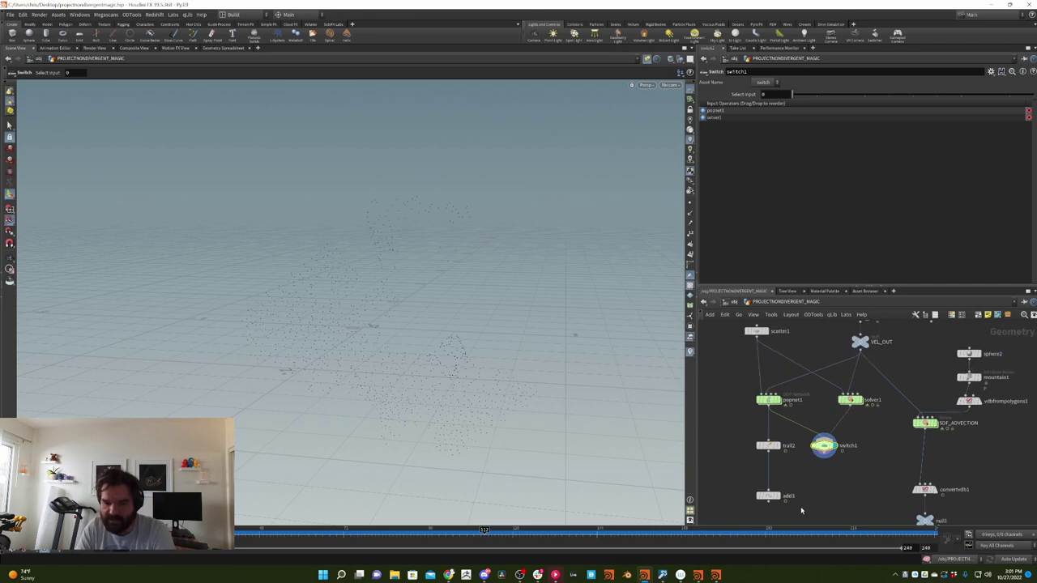
left_click_drag(801, 511, 750, 439)
key("ctrl+c")
key("ctrl+v")
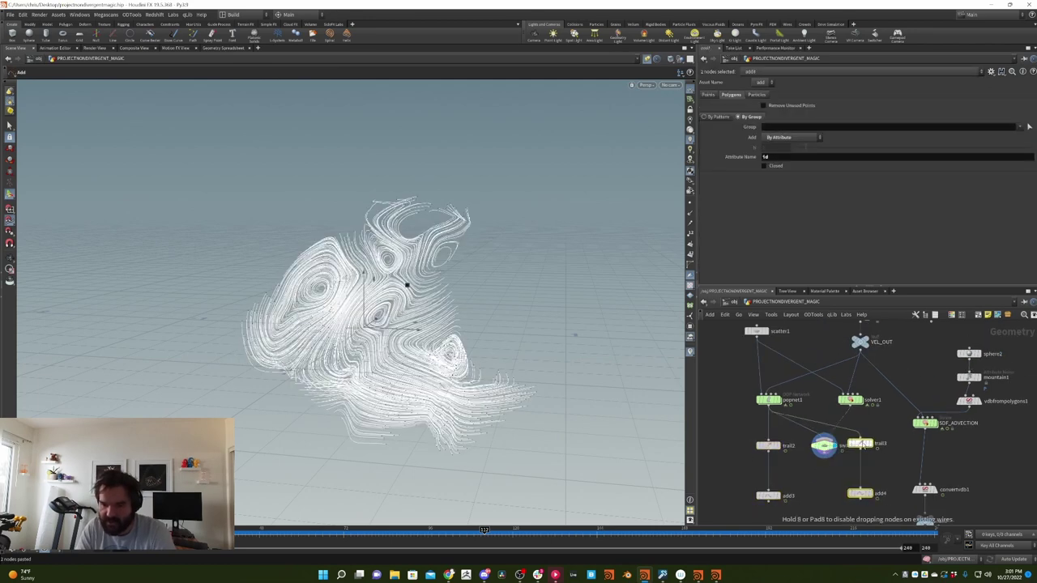
left_click(862, 444)
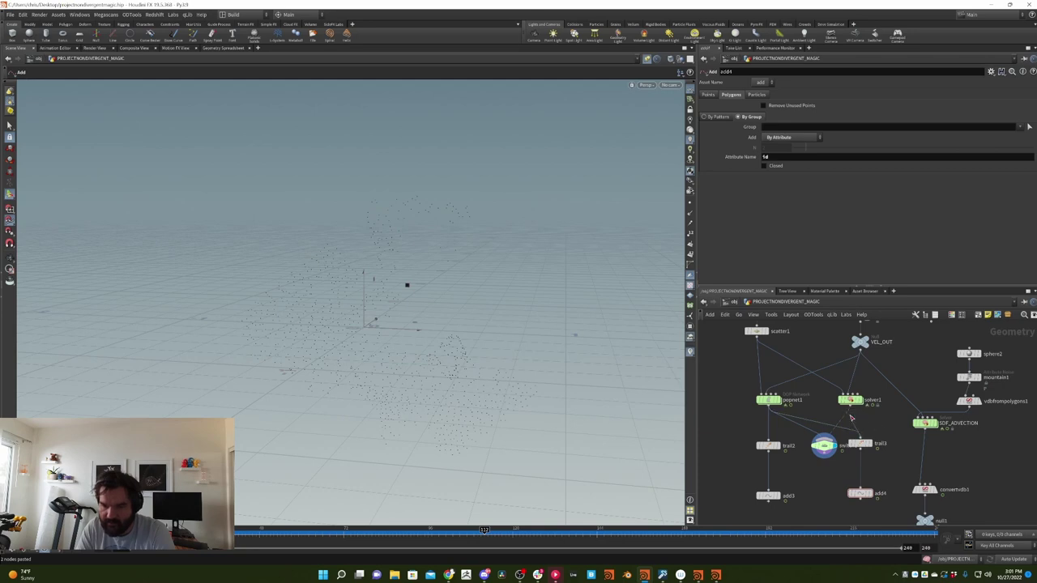
left_click(870, 493)
Insert a Point Wrangle between scatter1 and the first input of solver1, with the expression i@id = i@ptnum;
mouse_move(882, 439)
middle_mouse_down()
mouse_move(867, 390)
mouse_move(896, 431)
middle_mouse_up()
middle_click(852, 446)
key("Tab")
type("switch")
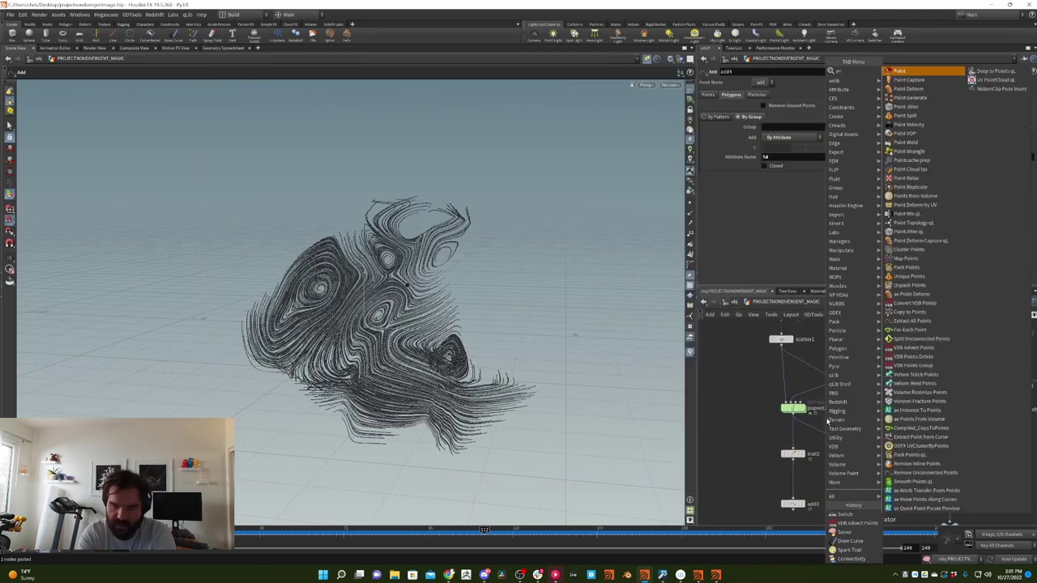
key("Return")
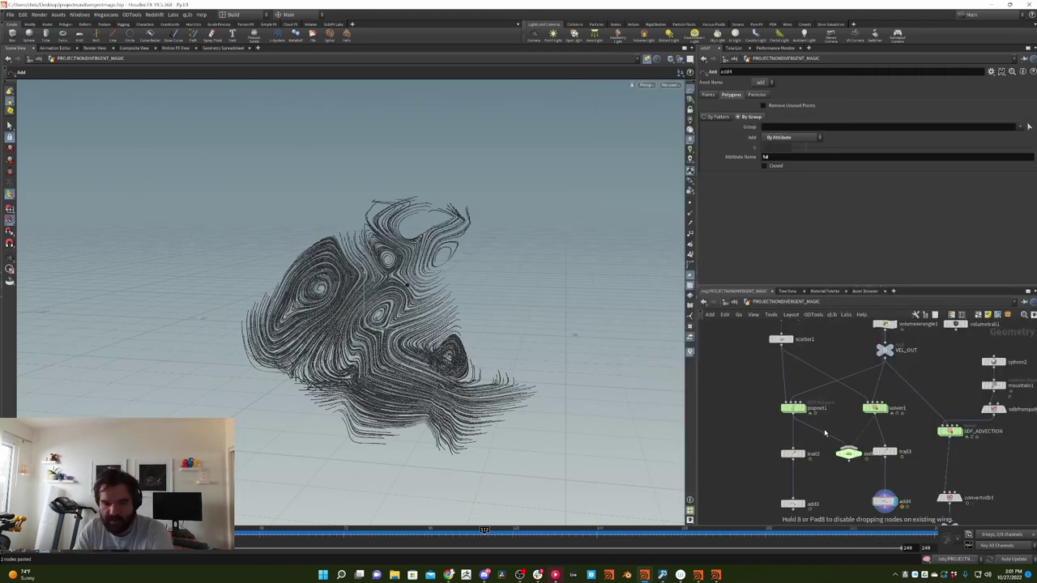
left_click(851, 391)
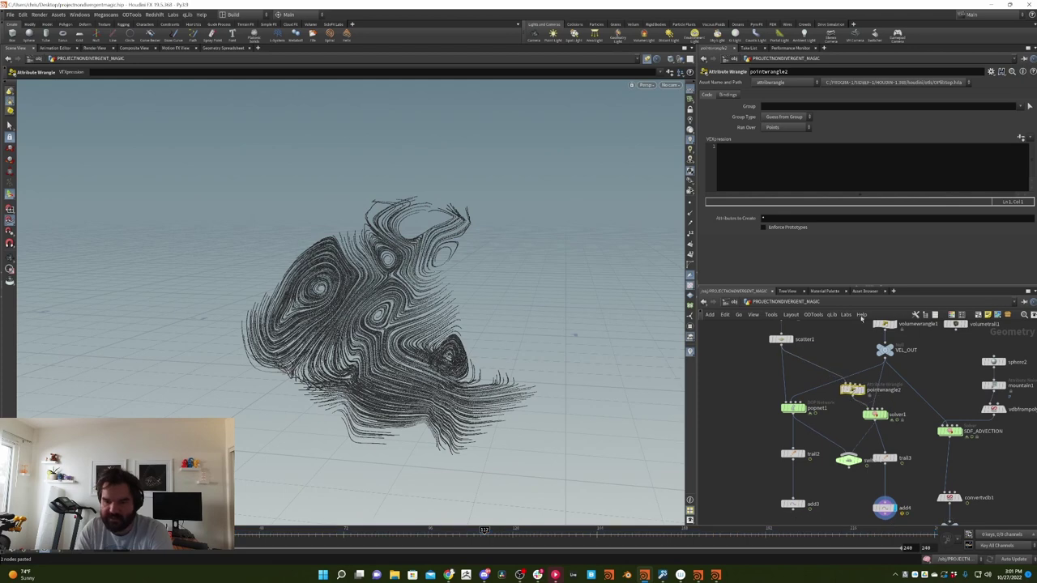
left_click(786, 167)
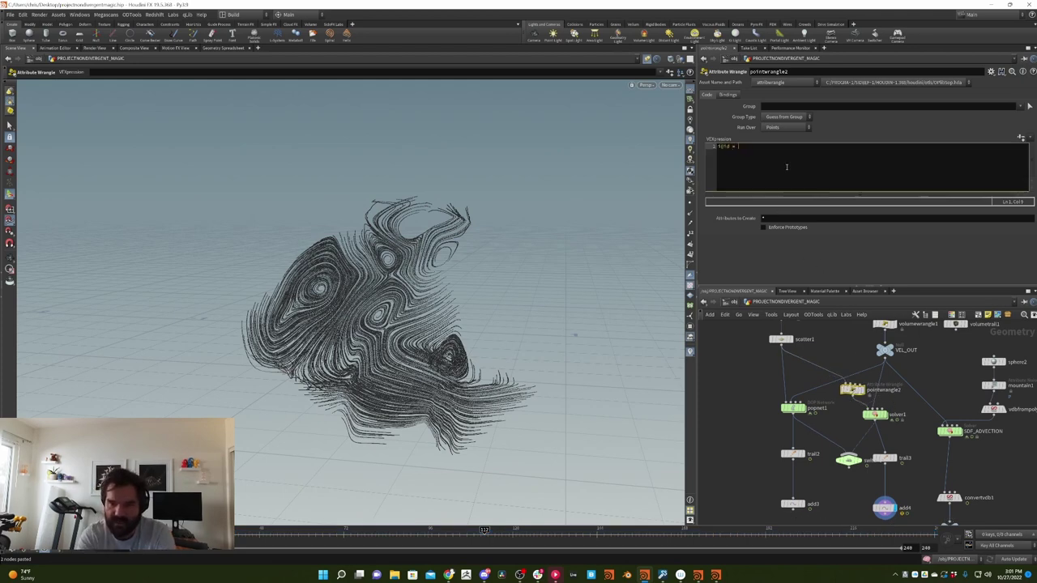
type("i@id = 5@ptnum")
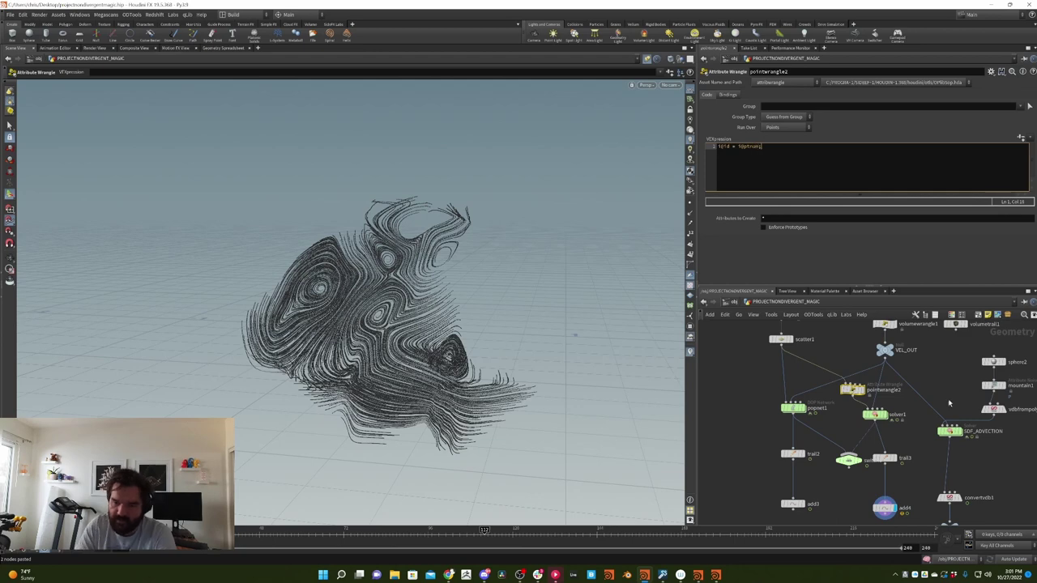
Scrub the timeline to frame 100 and alternate the display between add3 and add4 to compare their trails
left_click(28, 551)
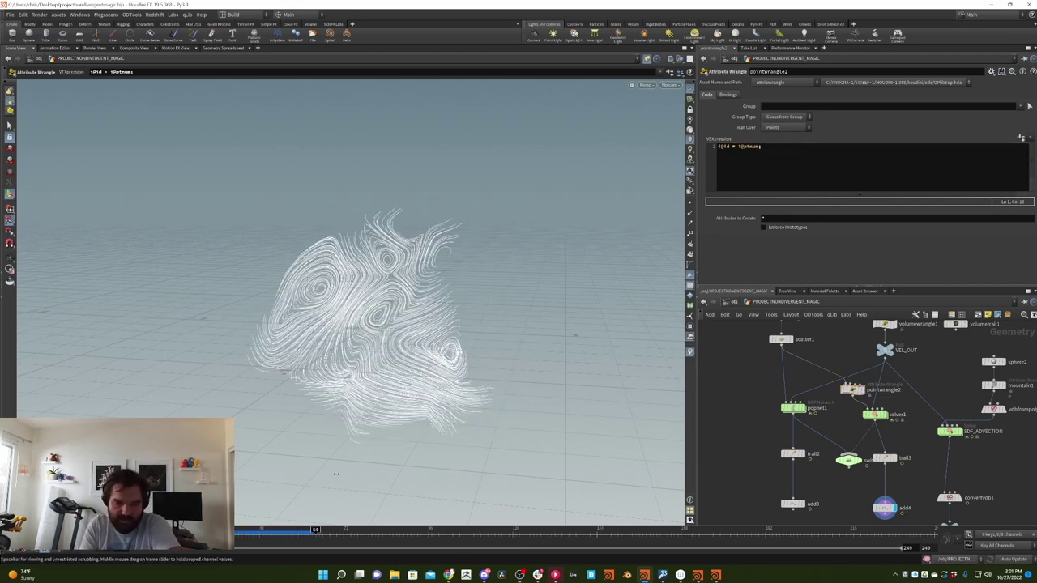
middle_click_drag(817, 508, 815, 424)
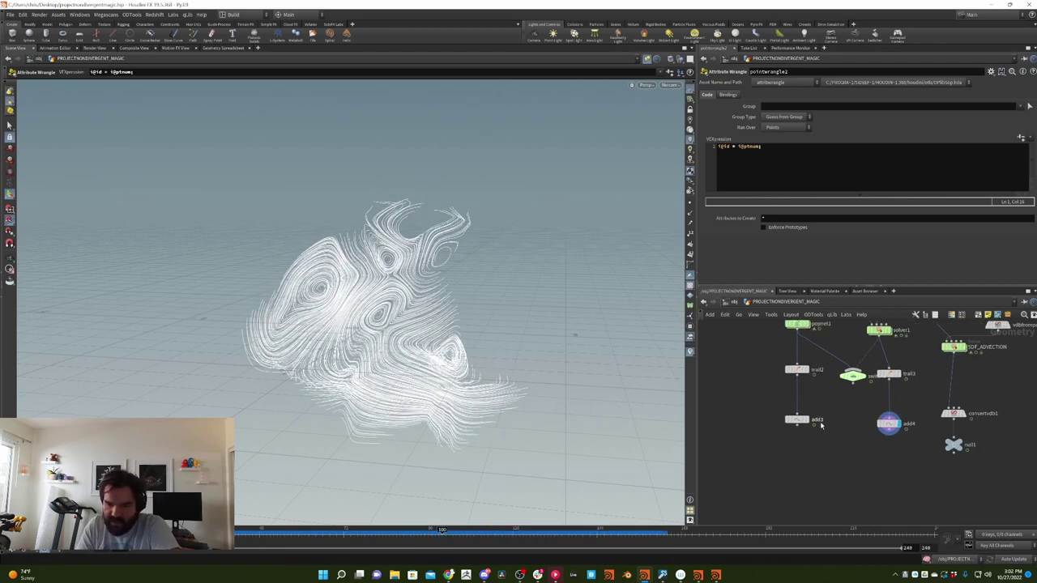
left_click(801, 421)
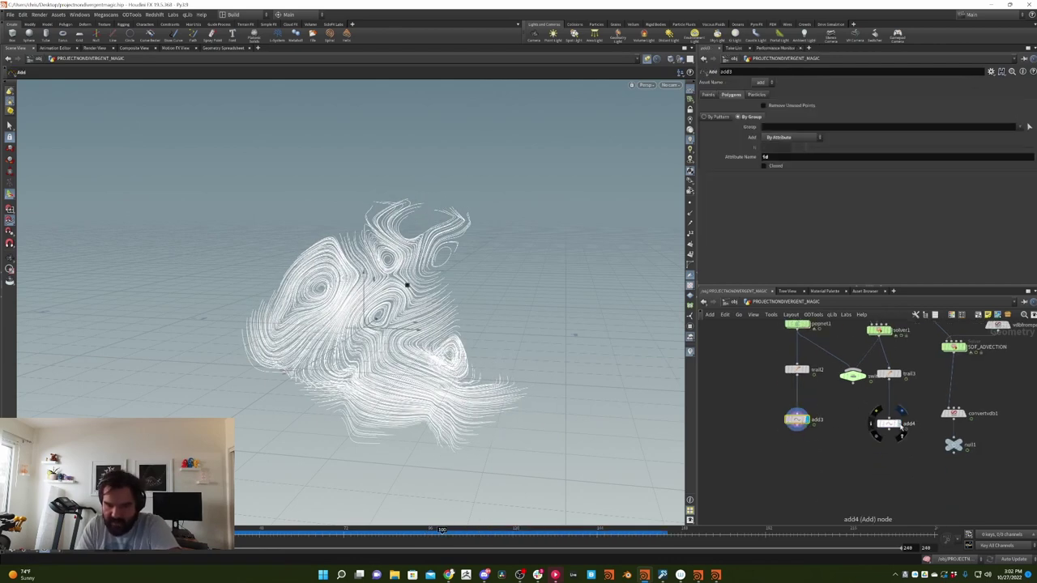
left_click(799, 421)
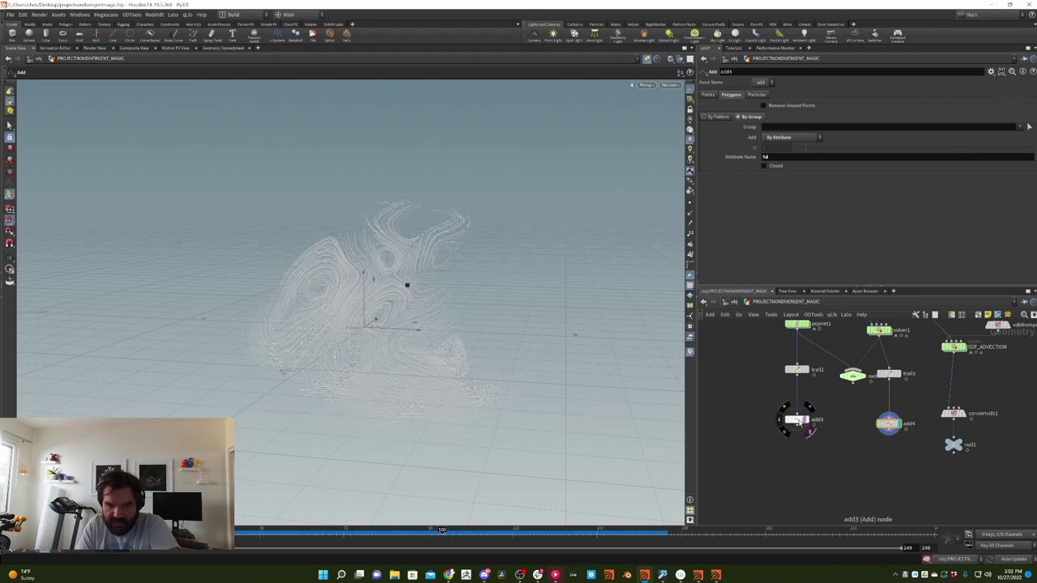
left_click(802, 421)
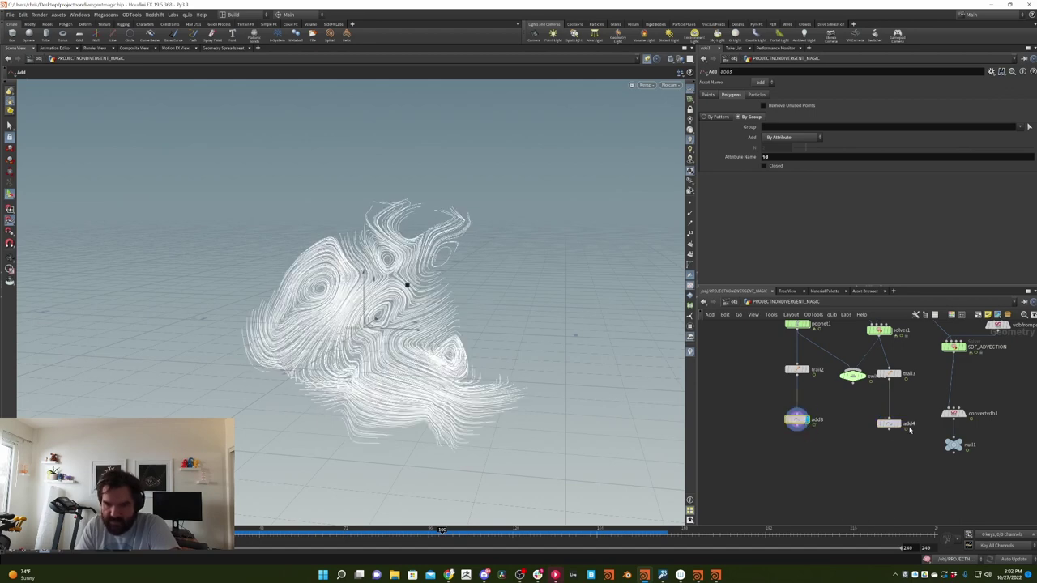
Delete the trail3, add4 and switch1 nodes from the network
middle_click_drag(851, 405, 833, 459)
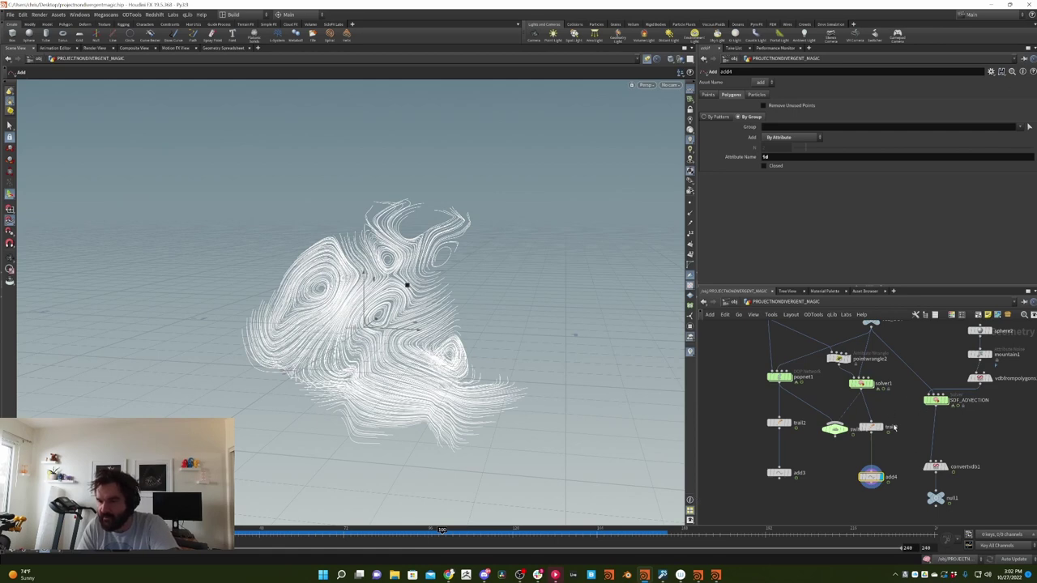
left_click_drag(907, 414, 821, 500)
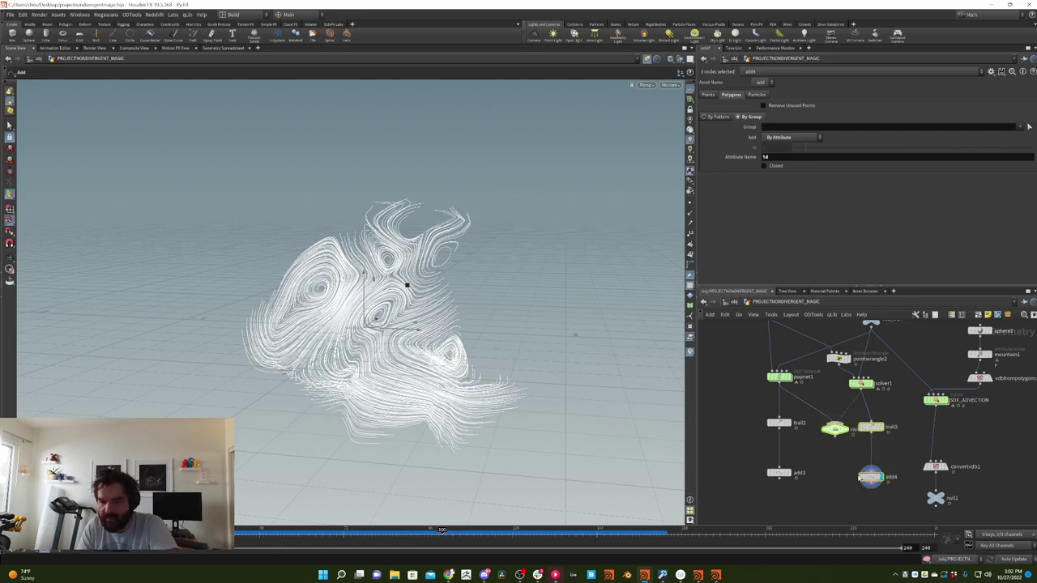
key("Delete")
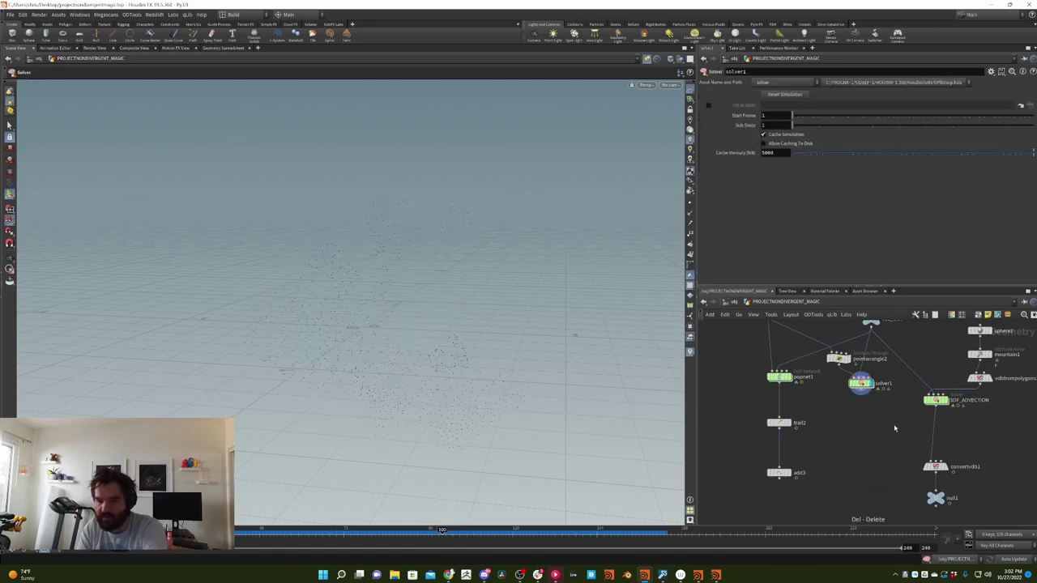
Review the VDB Advect Points setup inside solver1, return to the geometry network, and delete solver1 with pointwrangle2
double_click(860, 383)
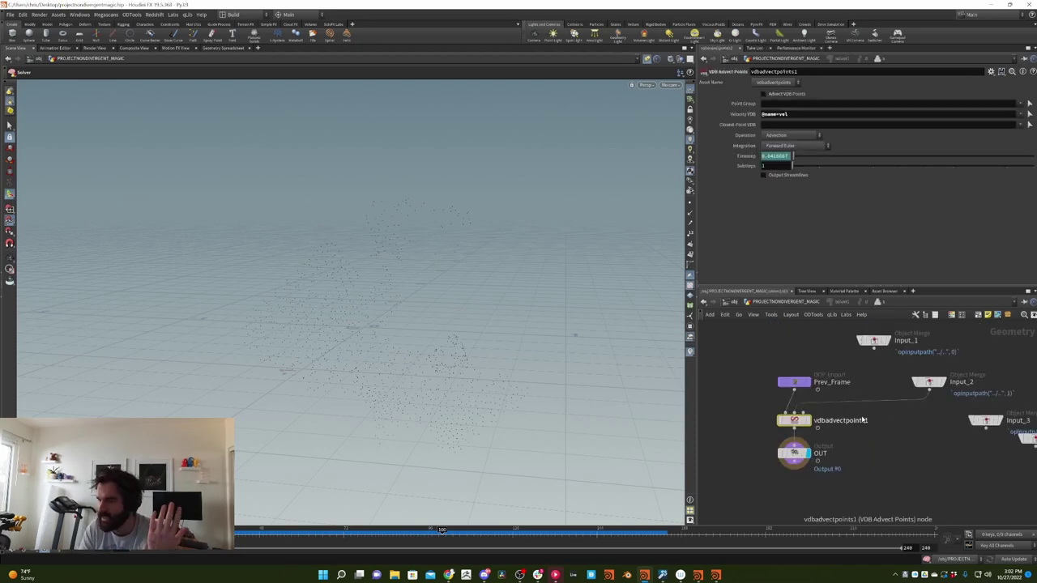
left_click(782, 302)
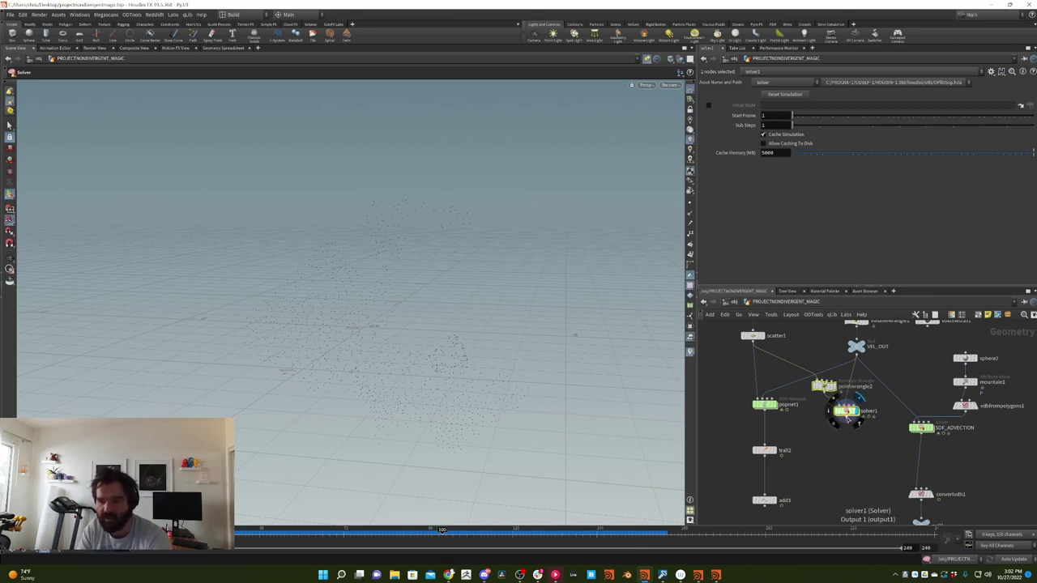
key("Delete")
middle_click_drag(863, 408, 828, 416)
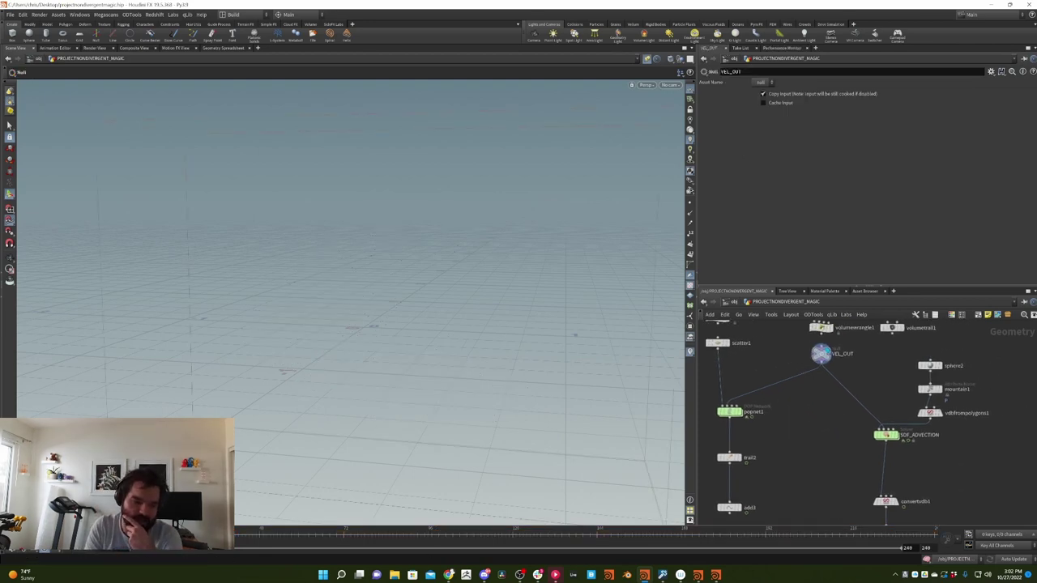
Display the vdbfrompolygons1 node that feeds SDF_ADVECTION
middle_click_drag(827, 385, 761, 356)
left_click(872, 377)
left_click(862, 378)
middle_click_drag(862, 377, 869, 399)
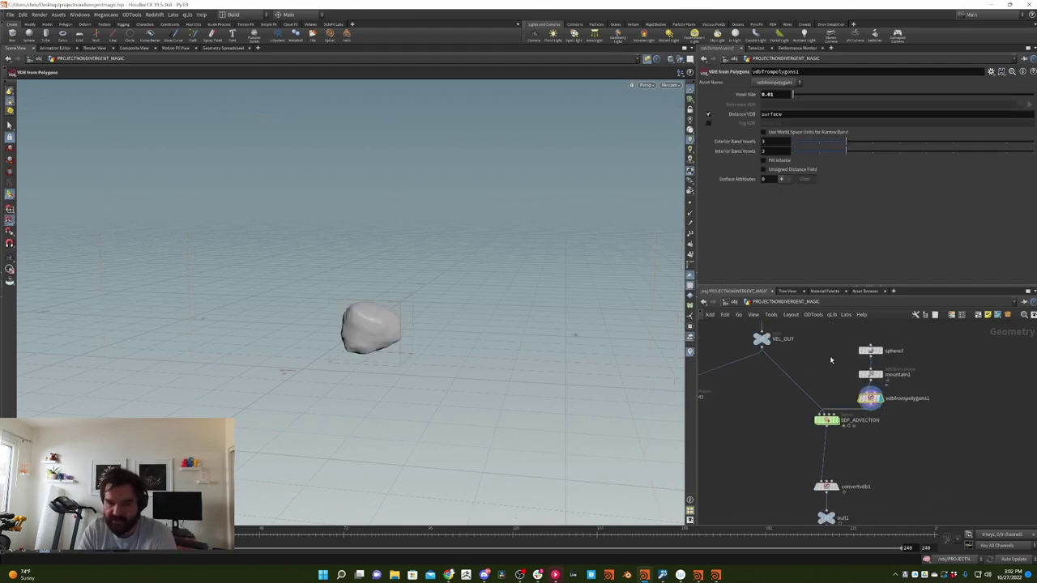
Add a VDB Advect node in the empty area beside SDF_ADVECTION
middle_click_drag(750, 413, 767, 428)
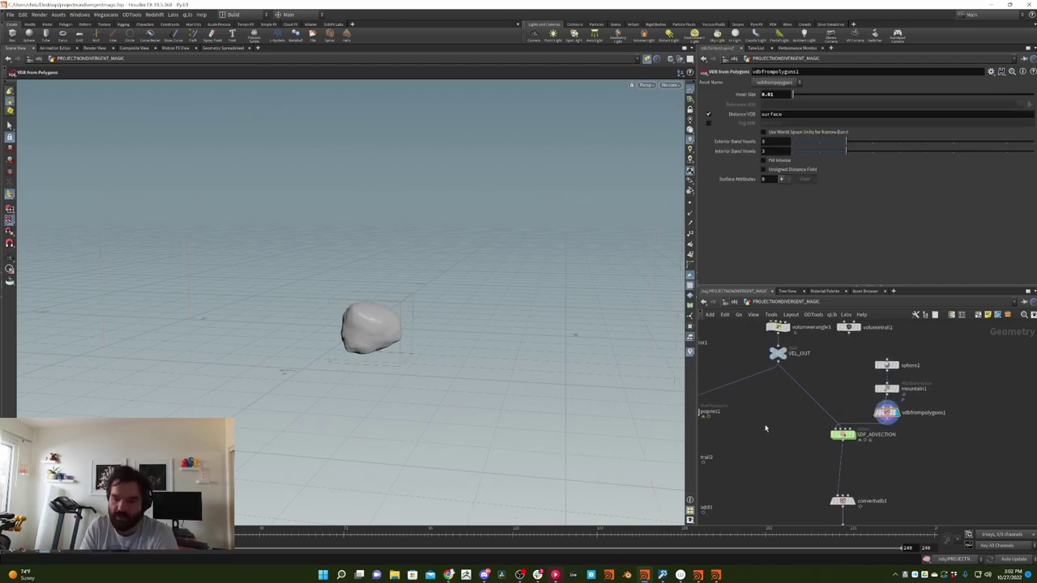
key("Tab")
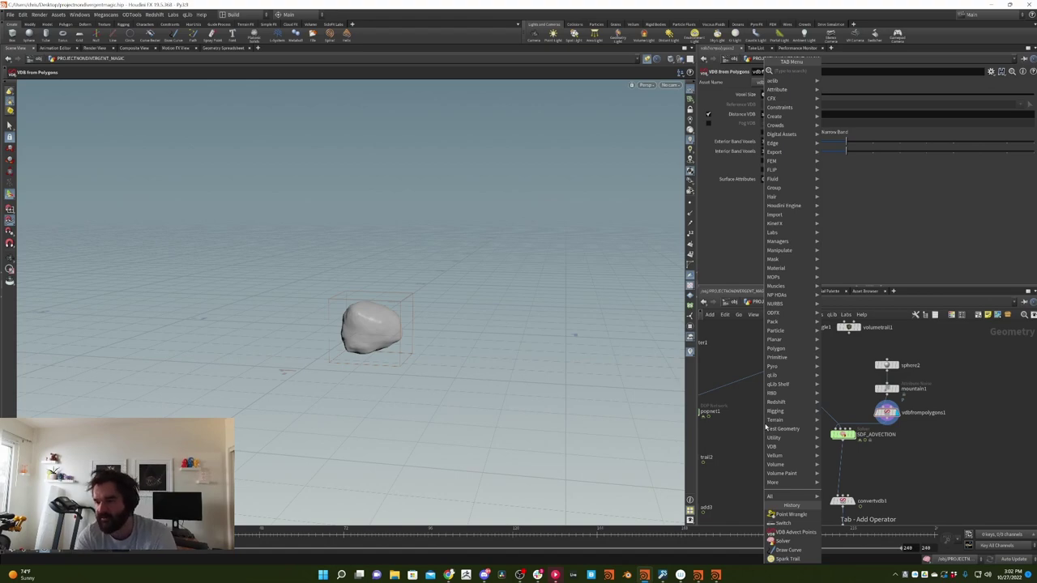
type("sdf a")
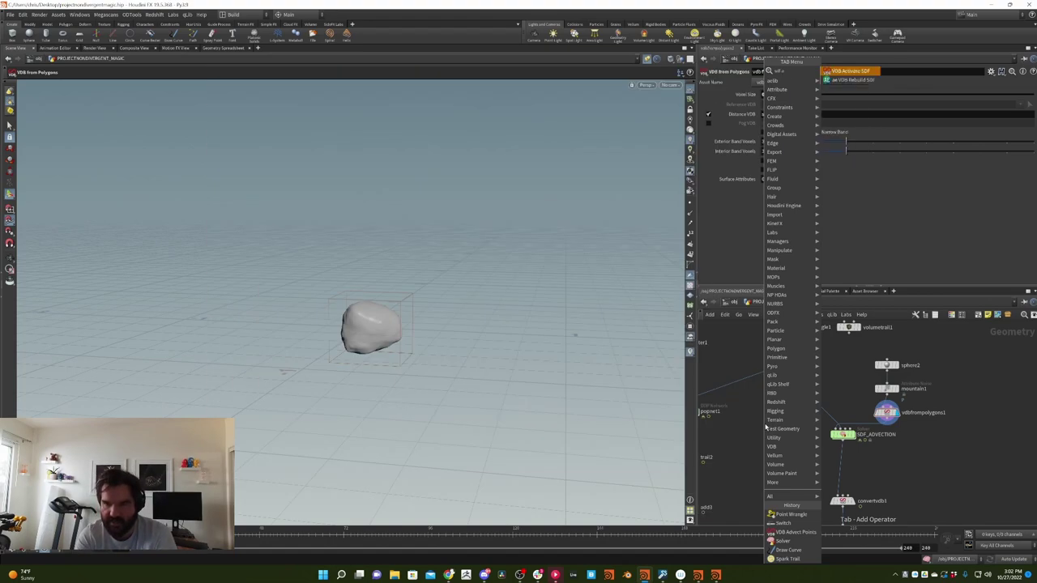
key("BackSpace")
key("BackSpace")
key("BackSpace")
key("BackSpace")
key("BackSpace")
type("advect")
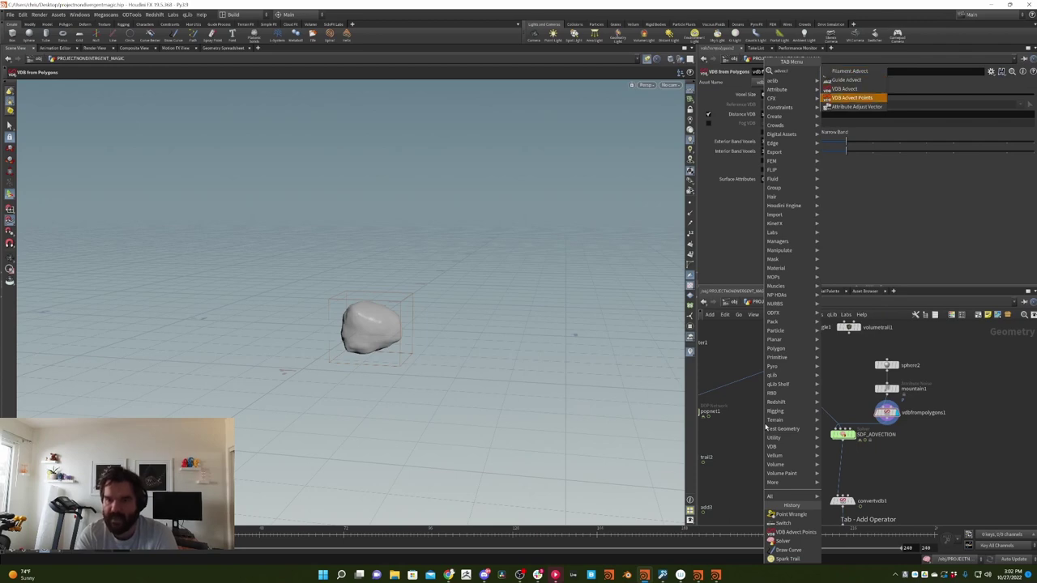
key("Up")
key("Return")
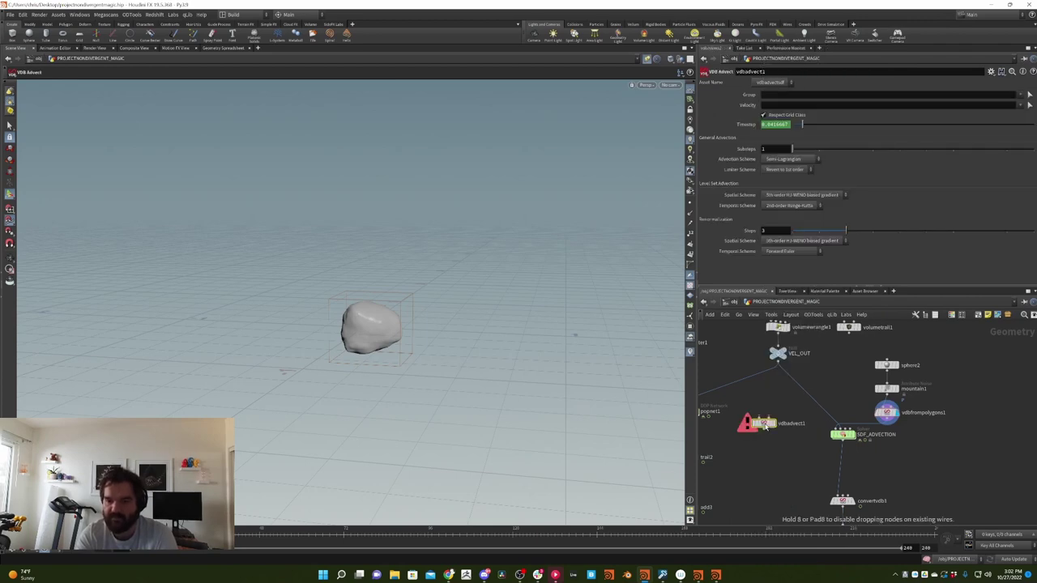
Feed vdbadvect1 with vdbfrompolygons1 as the VDB to advect and VEL_OUT as the velocity, and display it
left_click(786, 419)
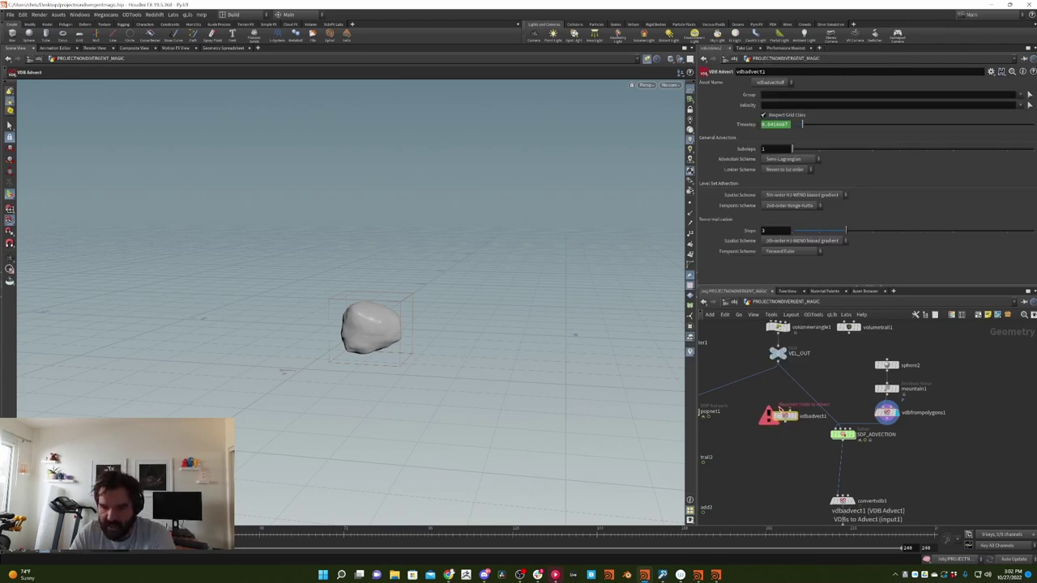
left_click_drag(783, 409, 780, 366)
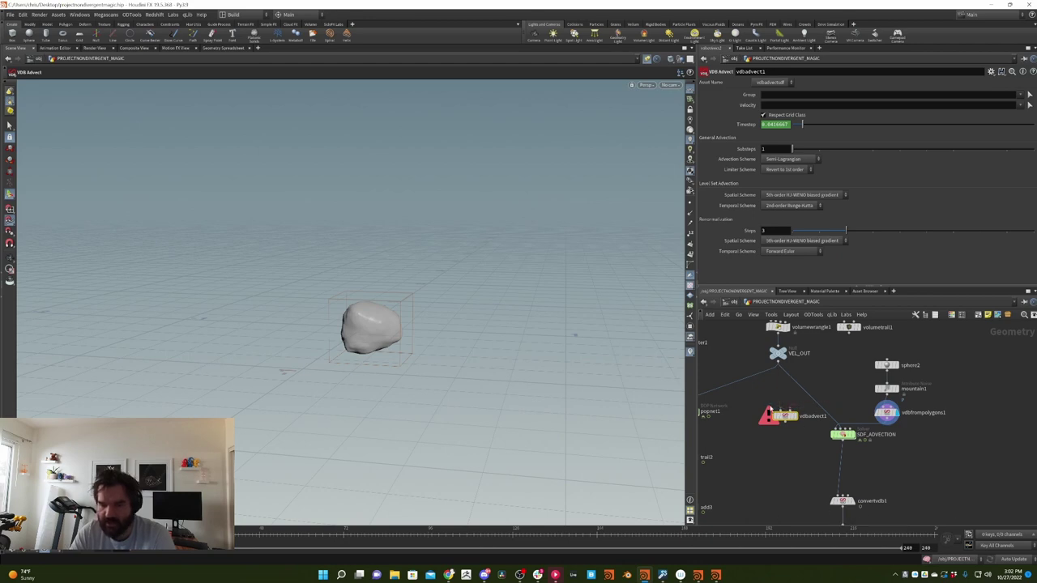
left_click_drag(784, 412, 764, 431)
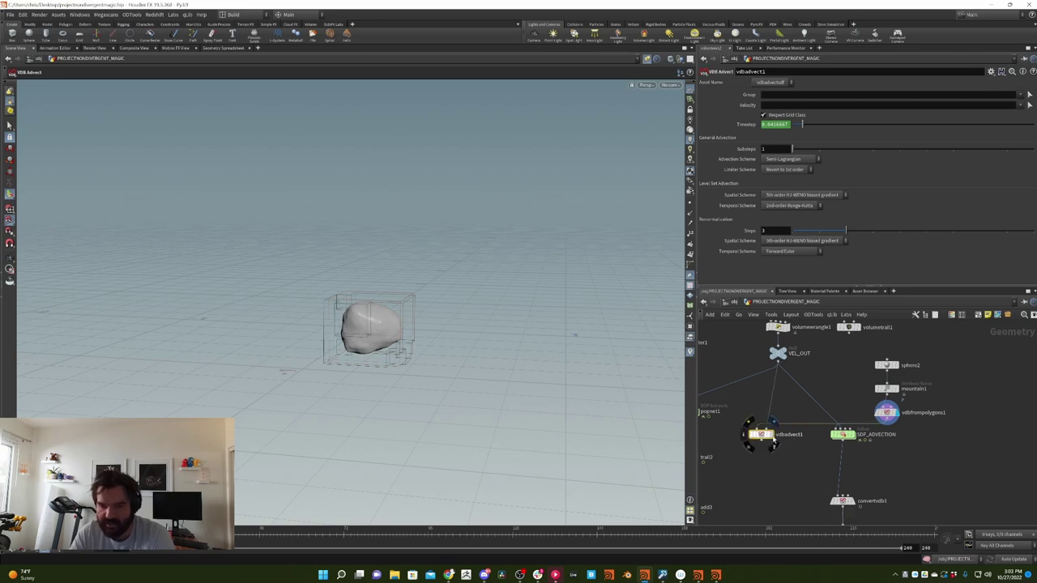
left_click(759, 432)
middle_click_drag(762, 438, 810, 428)
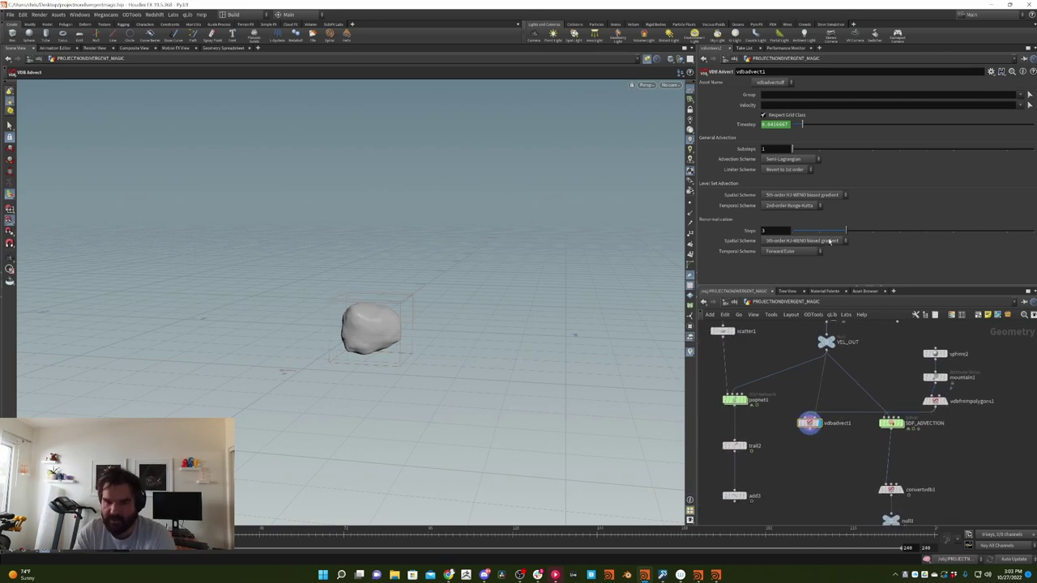
left_click_drag(854, 146, 819, 148)
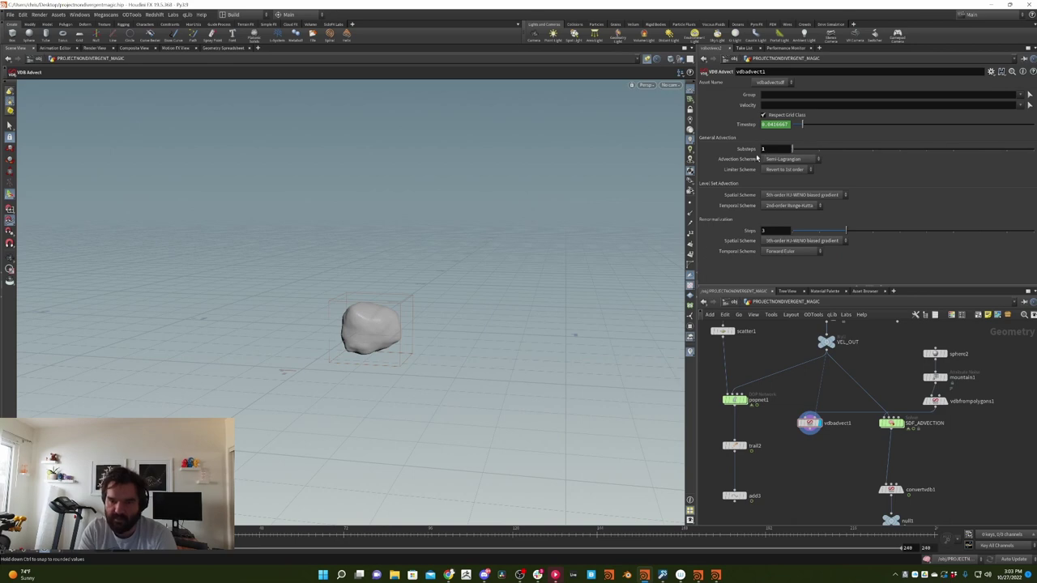
left_click_drag(758, 159, 798, 147)
left_click(1011, 114)
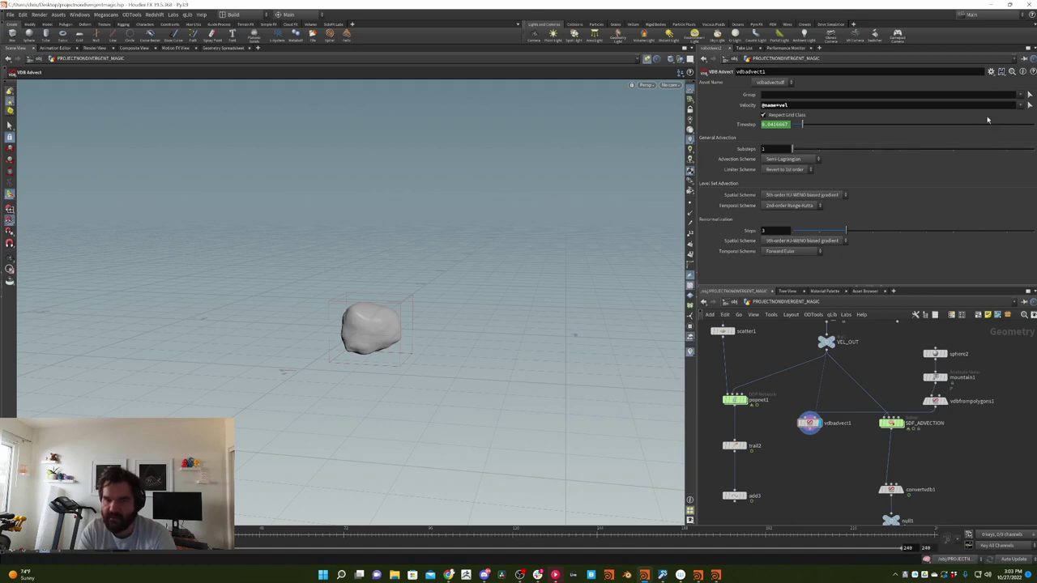
left_click(1020, 95)
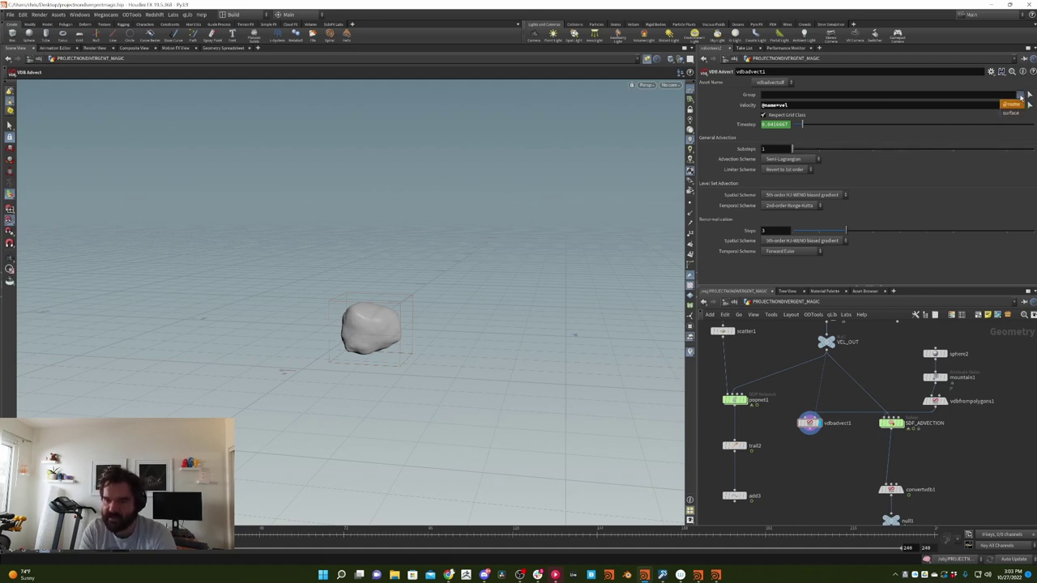
left_click(1009, 116)
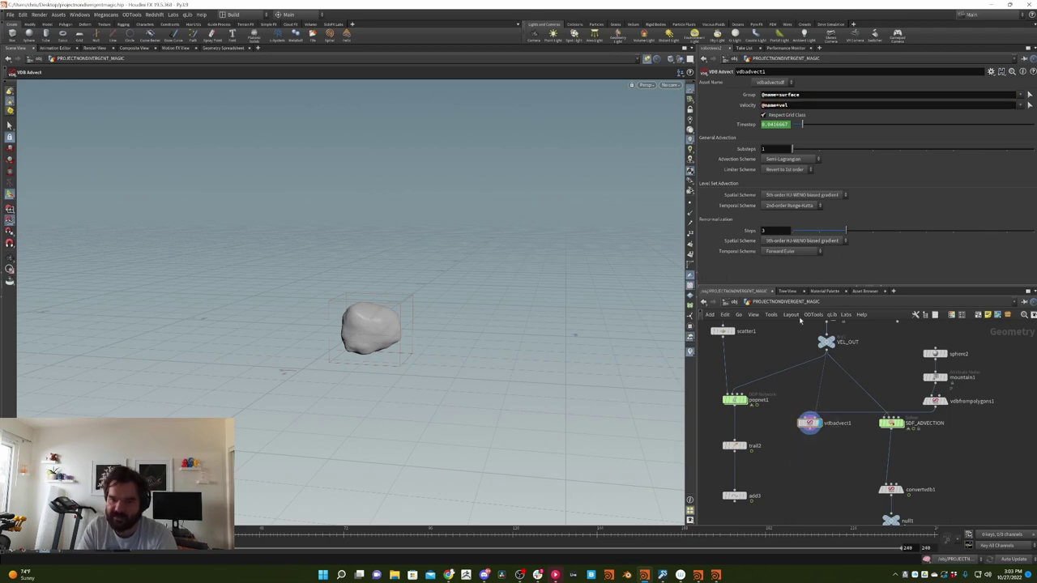
left_click_drag(846, 231, 823, 231)
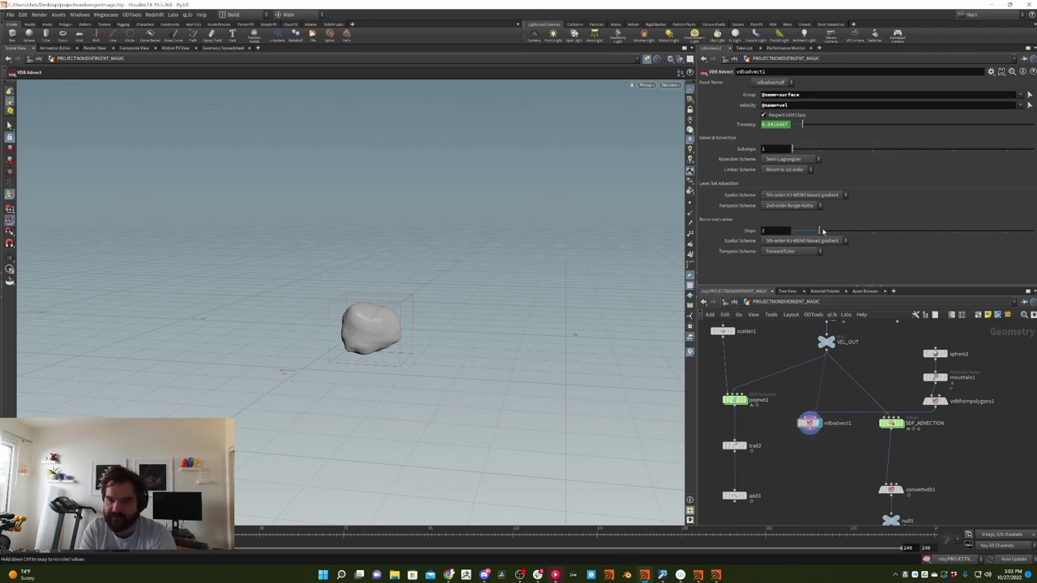
Set vdbadvect1's renormalization Steps to 1 and add a Solver node below it
left_click_drag(900, 231, 773, 233)
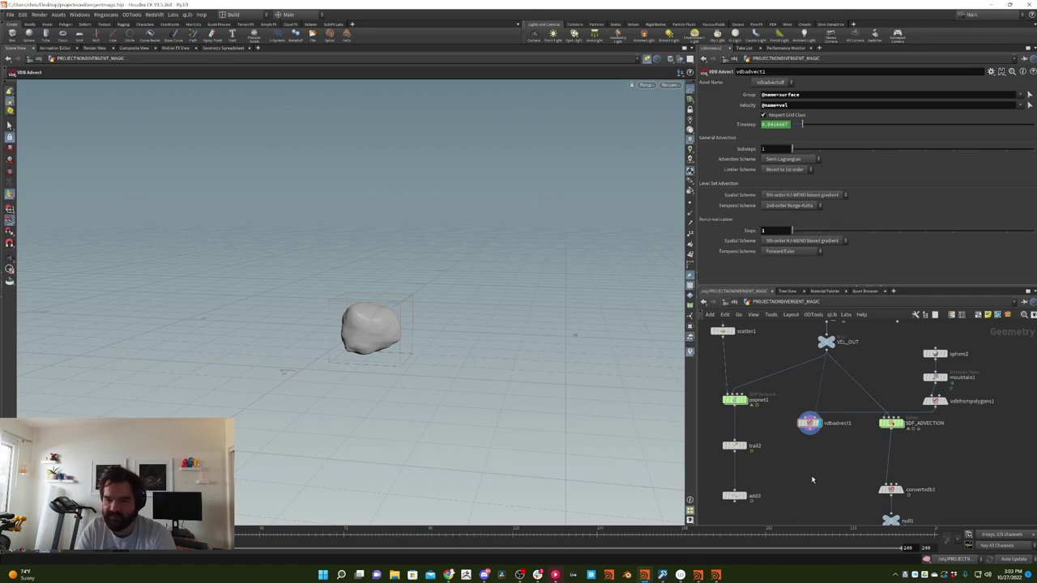
key("Tab")
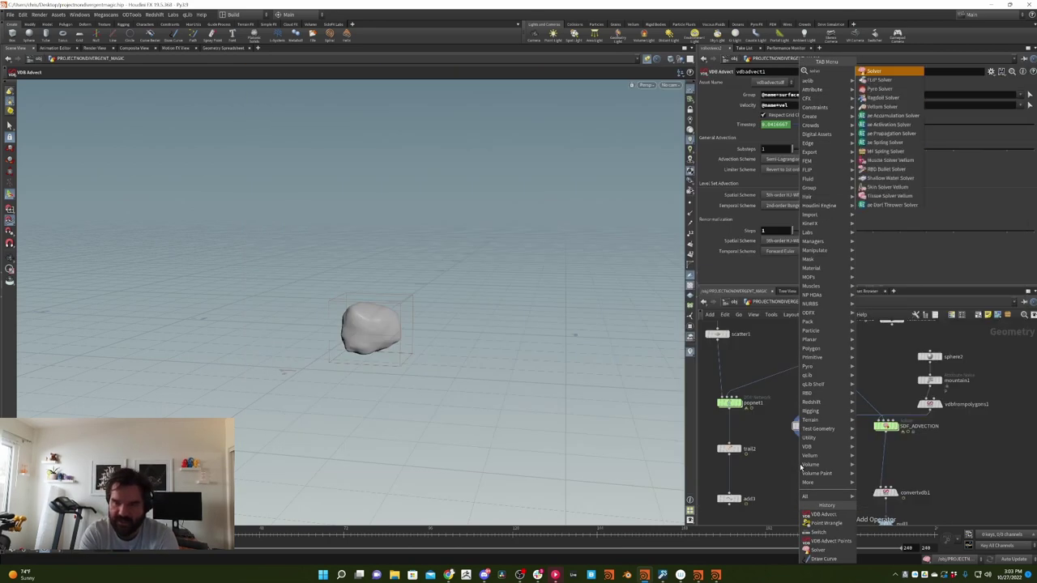
key("Return")
left_click(801, 467)
Cut vdbadvect1 from the network and put solver1 in its place, fed by vdbfrompolygons1 and VEL_OUT
left_click(804, 425)
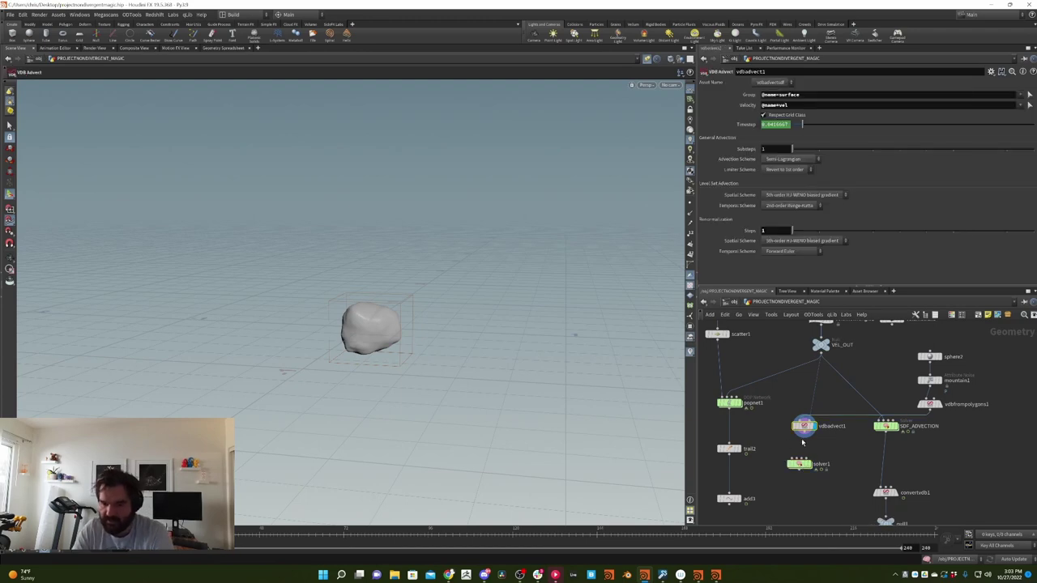
key("Delete")
left_click_drag(801, 465, 812, 428)
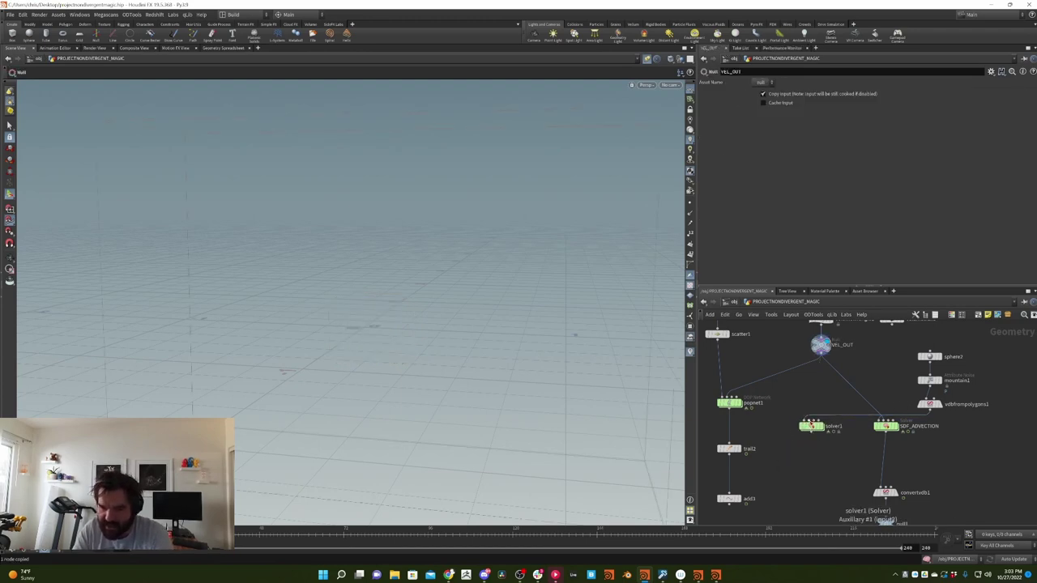
left_click(823, 414)
Inside solver1, paste vdbadvect1 between Prev_Frame and OUT and feed Input_2 into its velocity input
double_click(808, 430)
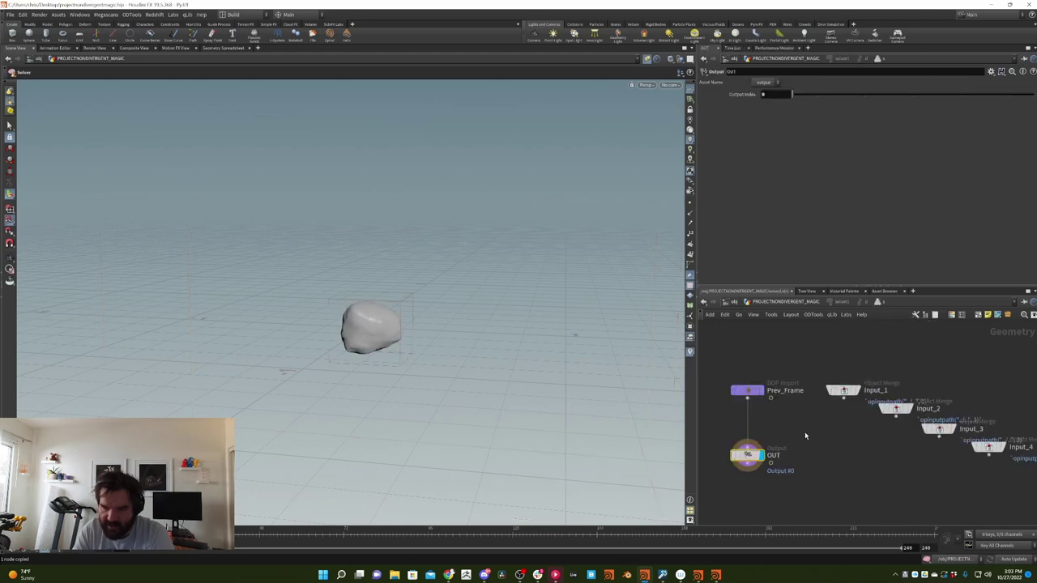
key("ctrl+v")
left_click_drag(802, 442, 752, 446)
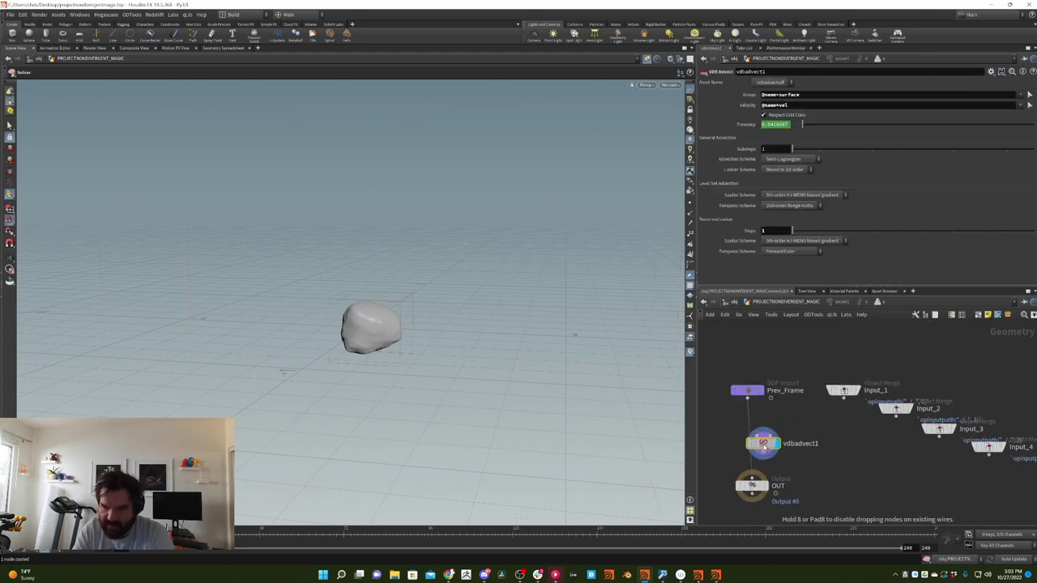
left_click(760, 435)
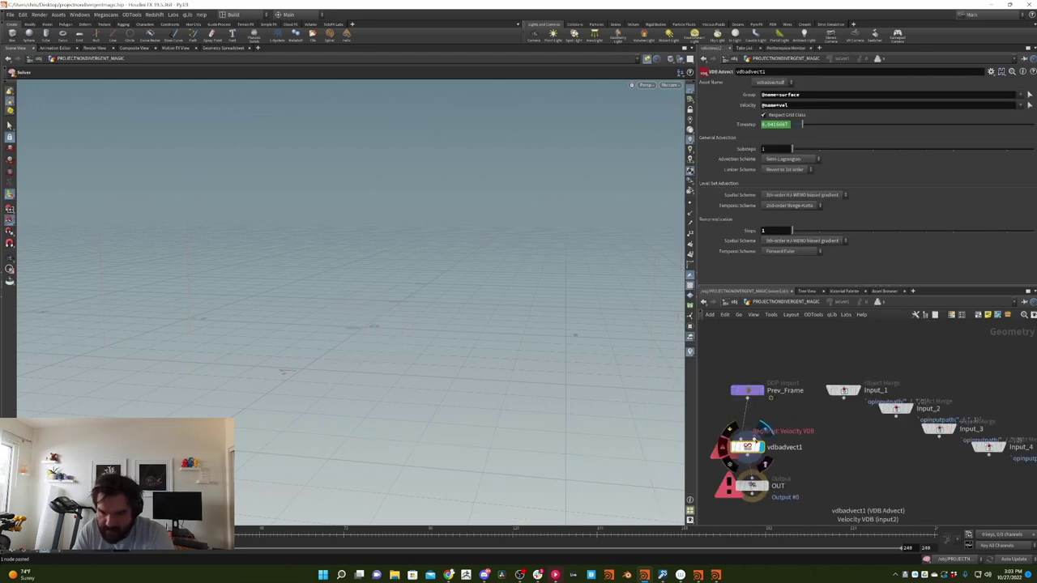
left_click(895, 416)
Return to the parent network and play back solver1's advected surface in the viewport
key("u")
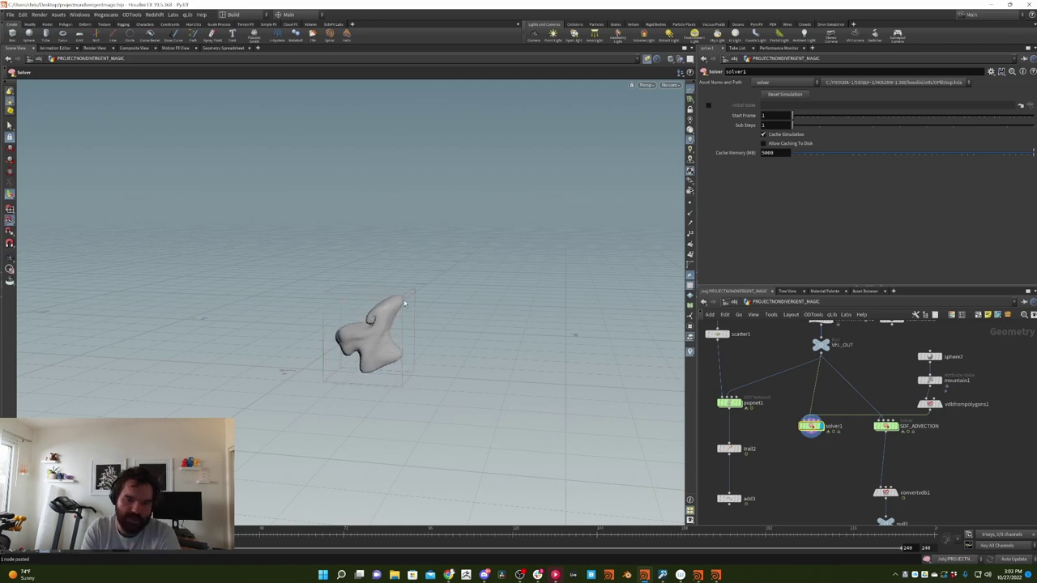
key("space+f")
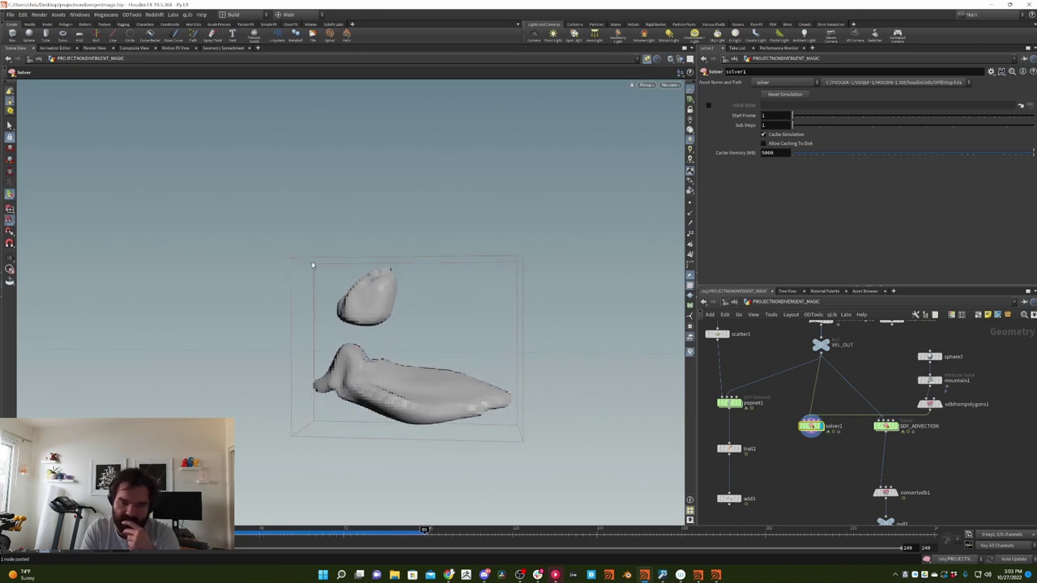
mouse_move(486, 531)
left_mouse_down()
mouse_move(348, 531)
mouse_move(463, 531)
left_mouse_up()
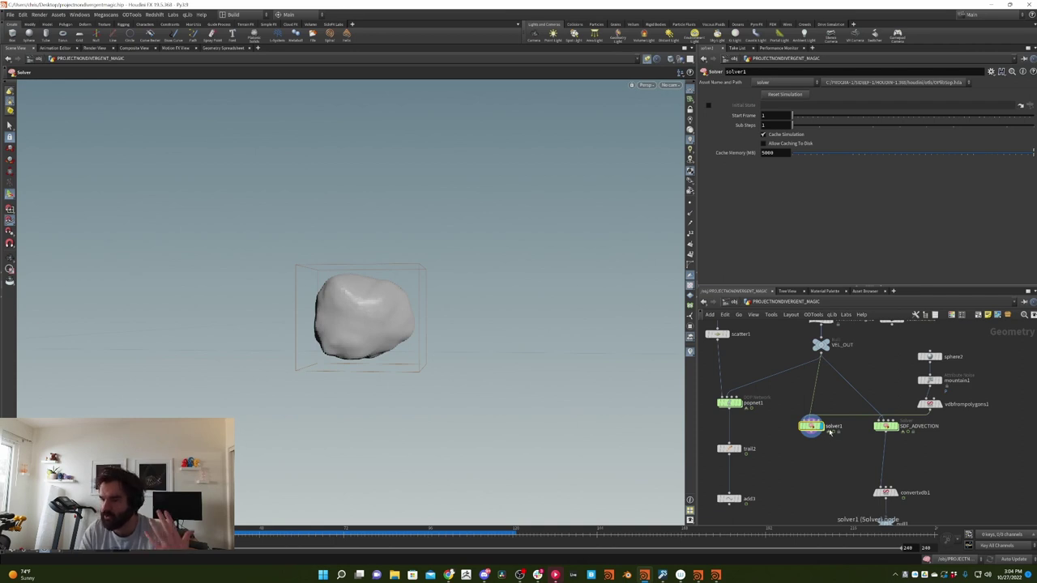
Switch to the browser's SideFX Recursive Growth gallery page and watch its video, including in full screen
key("alt+Tab")
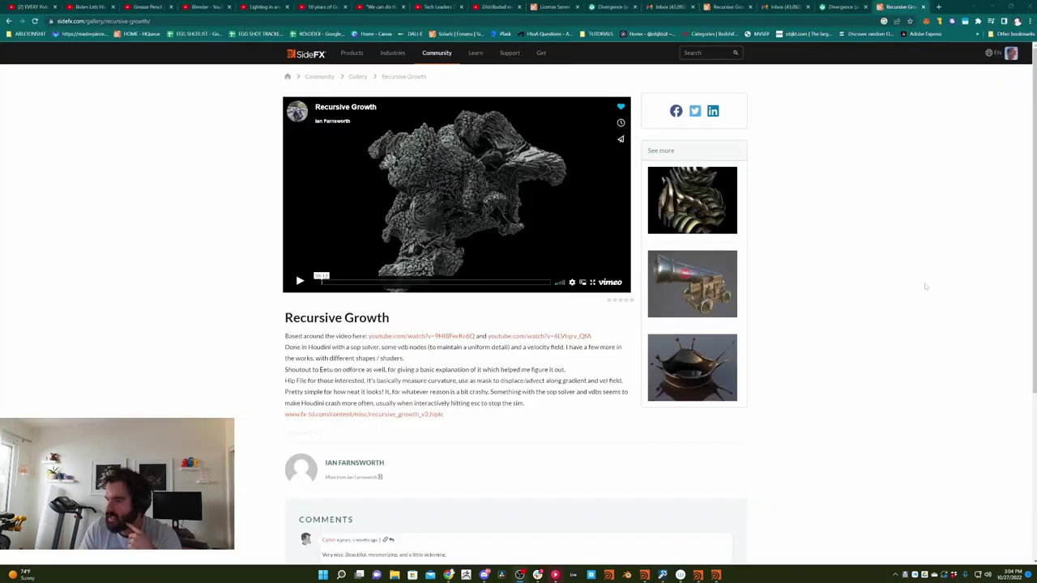
left_click(299, 281)
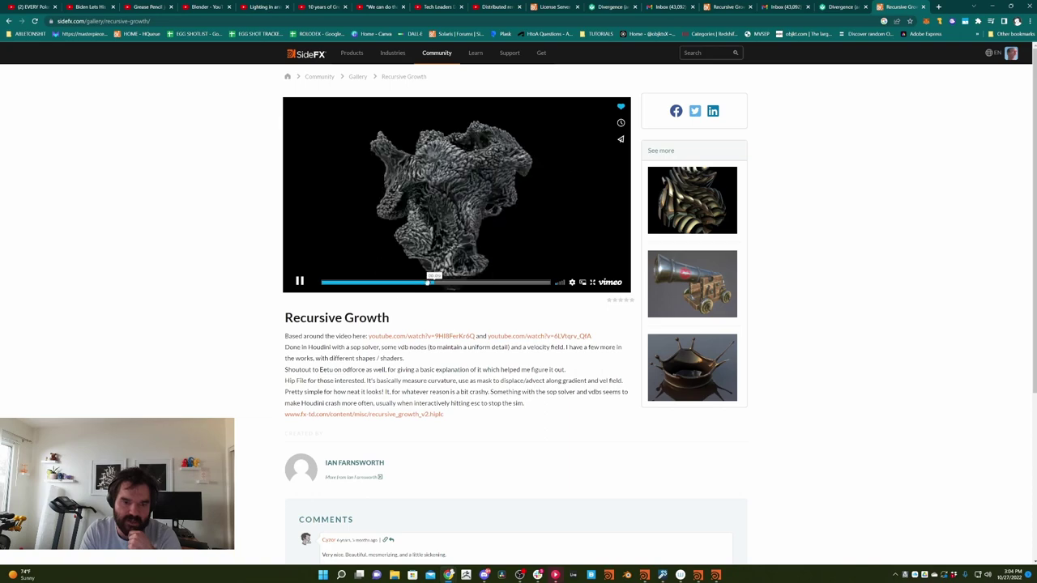
left_click(341, 284)
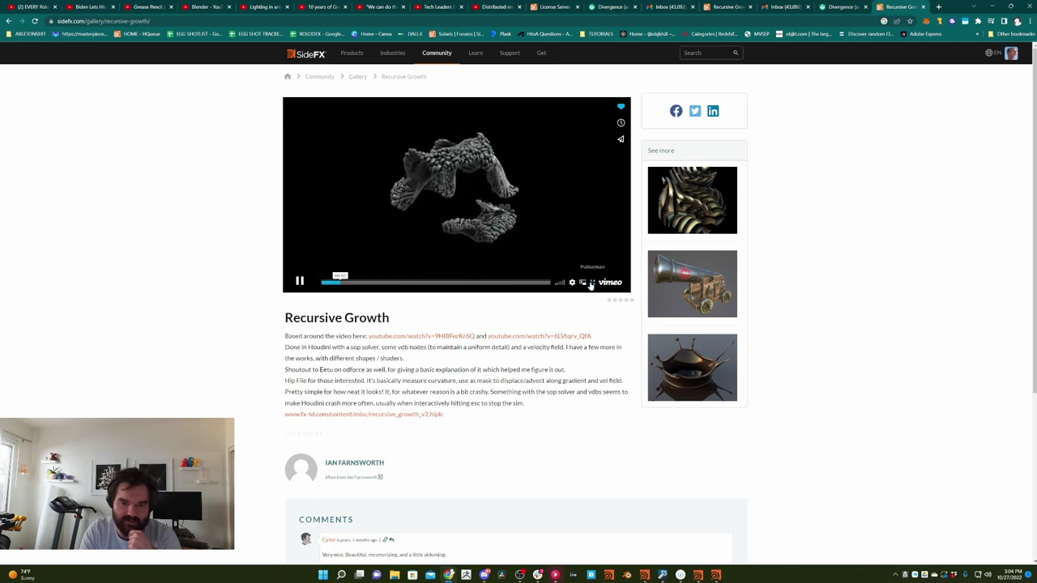
left_click(592, 282)
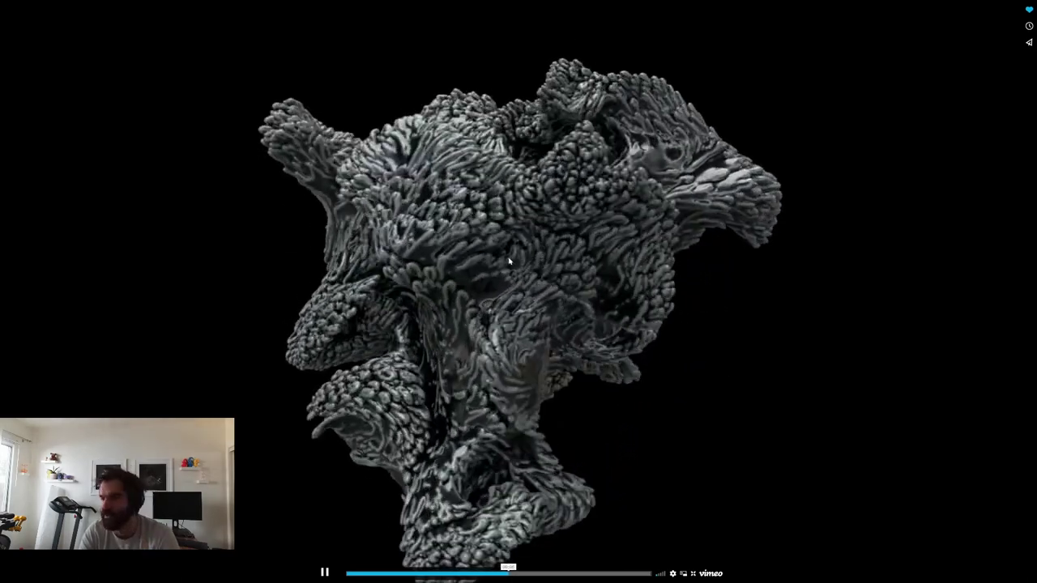
key("Escape")
left_click(530, 252)
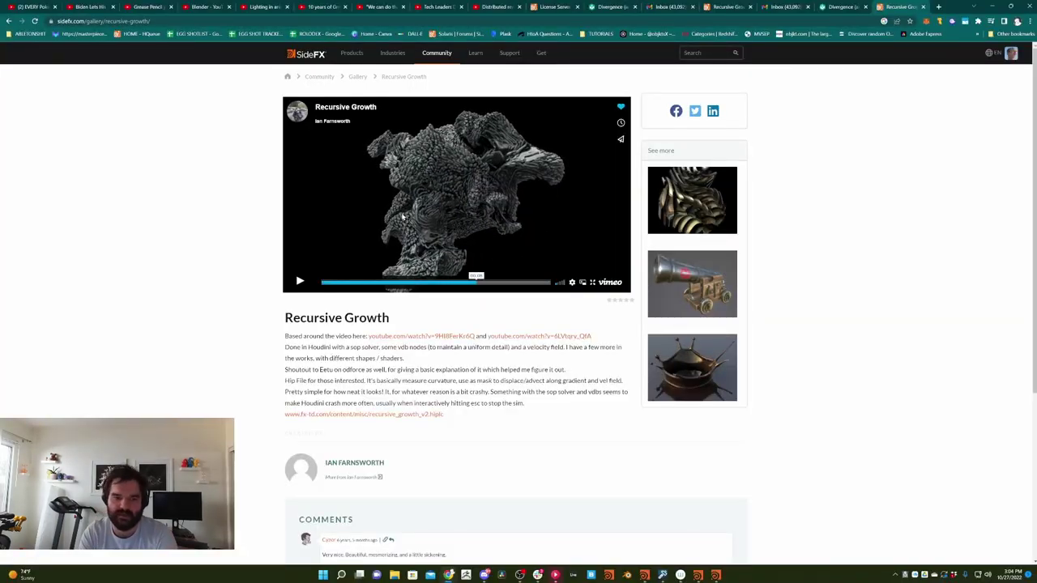
left_click(391, 282)
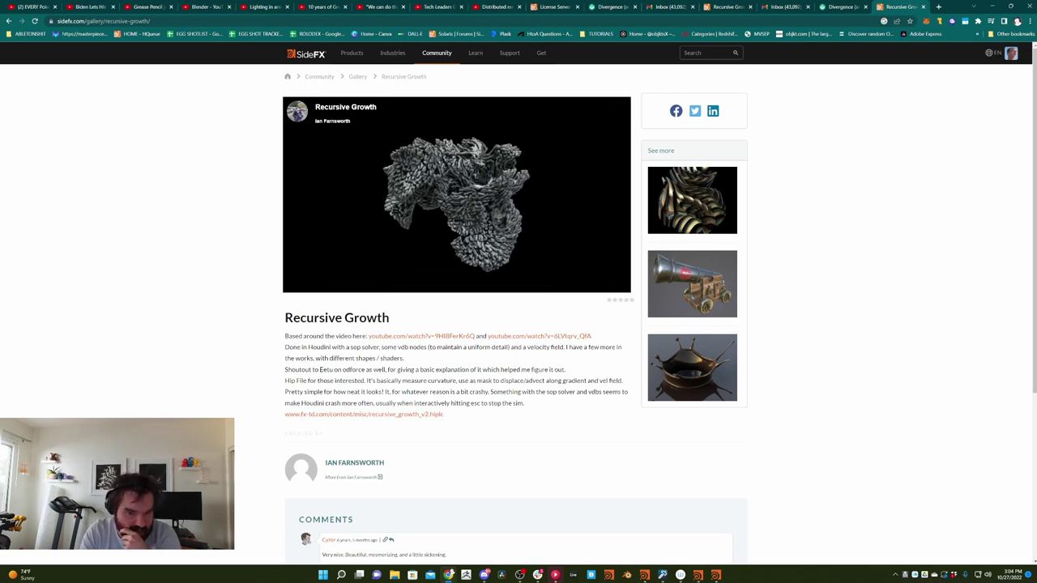
Examine the Recursive Growth description of using curvature as a mask to displace/advect along the gradient and vel field
left_click_drag(368, 380, 520, 381)
left_click(464, 390)
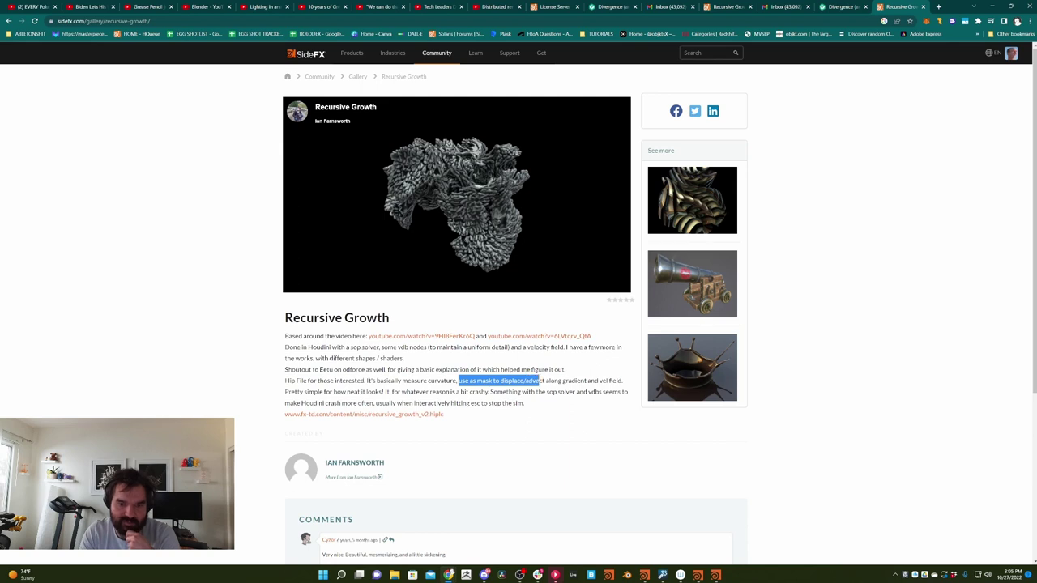
left_click_drag(546, 381, 601, 384)
left_click(613, 381)
left_click(624, 384)
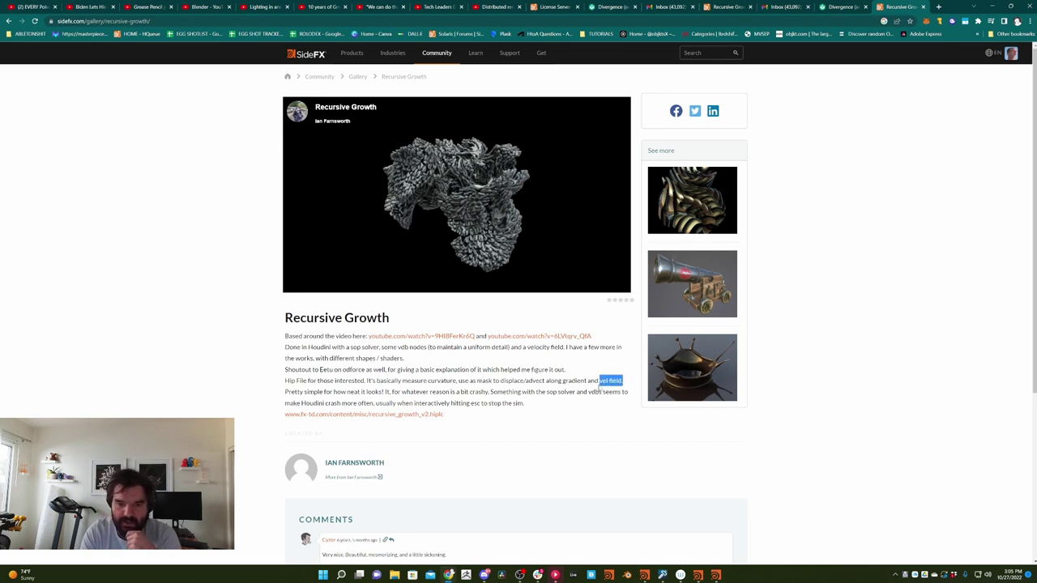
left_click(601, 387)
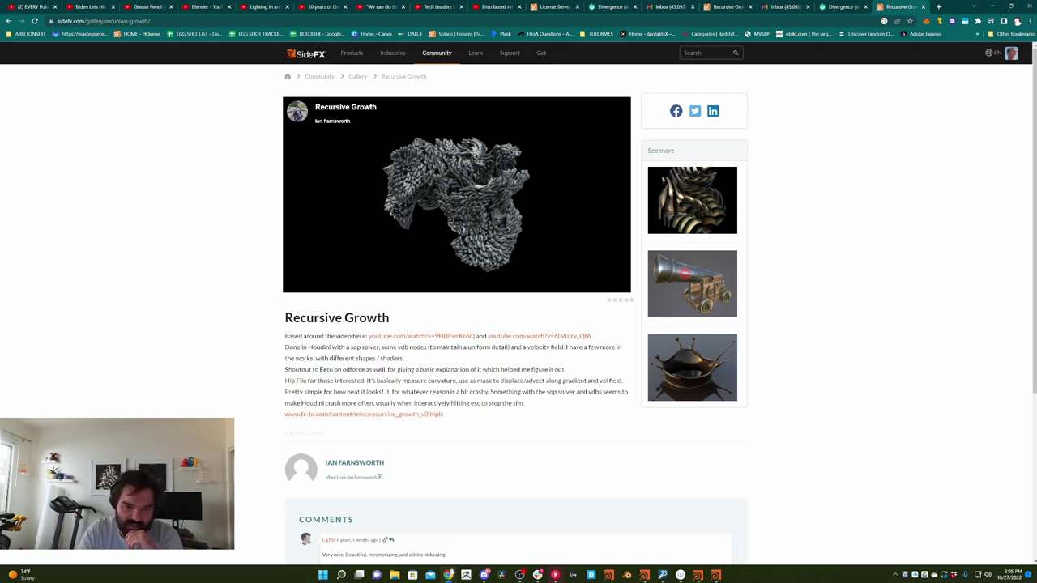
double_click(457, 380)
left_click(457, 380)
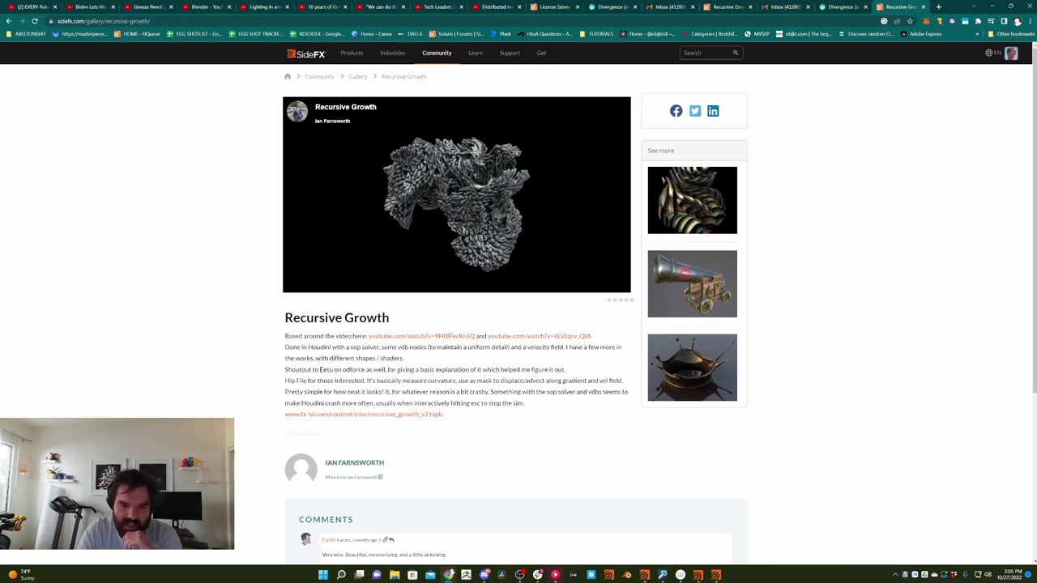
double_click(583, 380)
left_click(583, 381)
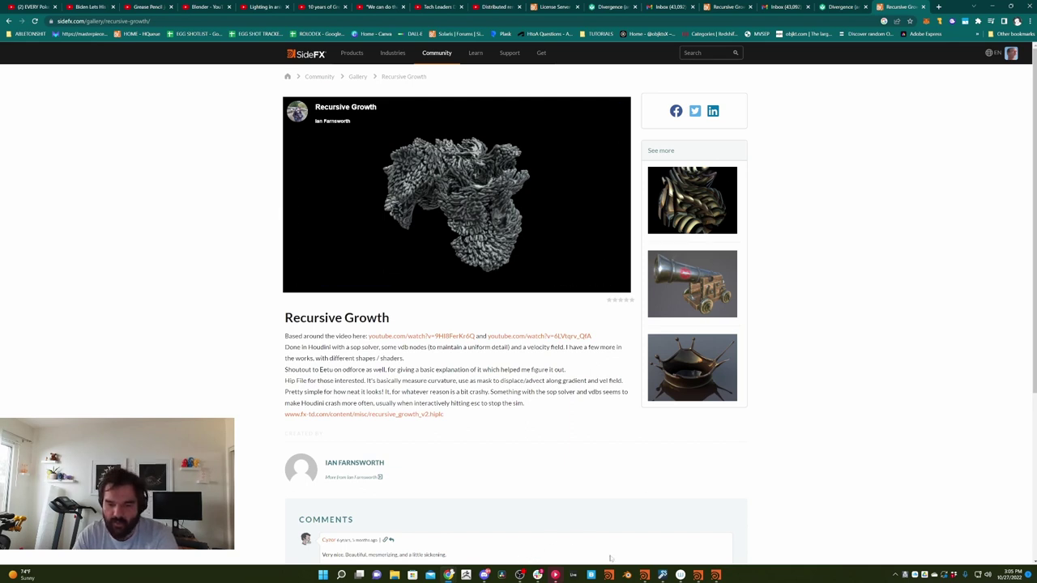
Switch back to Houdini and examine the SDF_ADVECTION simulation from several angles as it plays
mouse_move(646, 577)
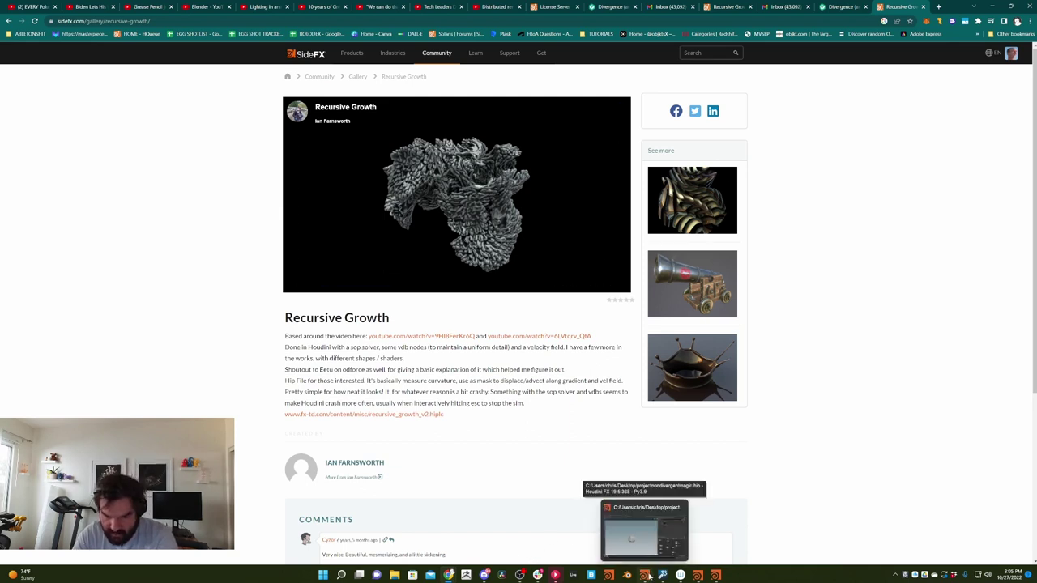
left_click(645, 576)
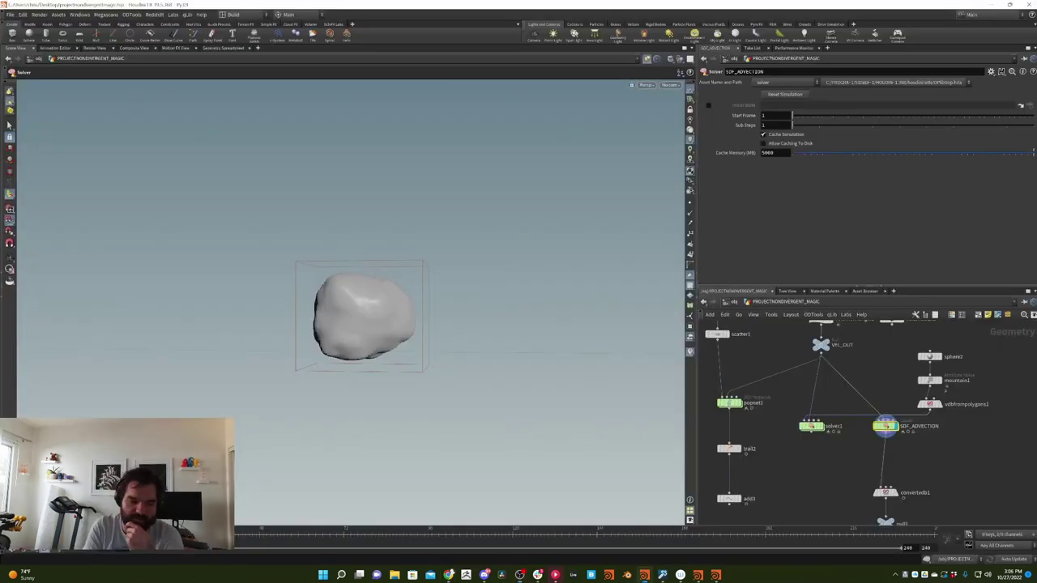
key("Escape")
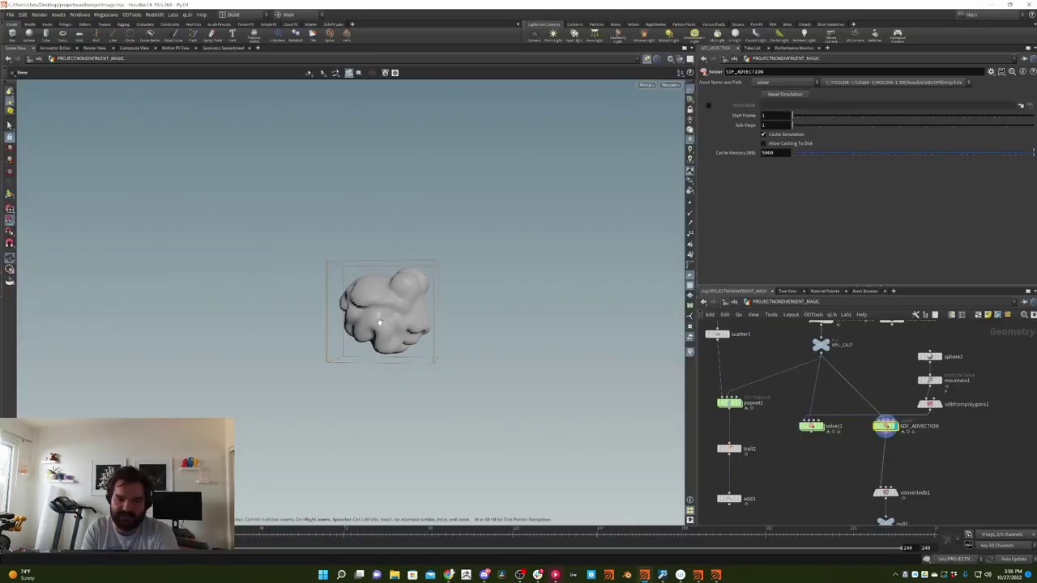
left_click_drag(422, 273, 458, 279)
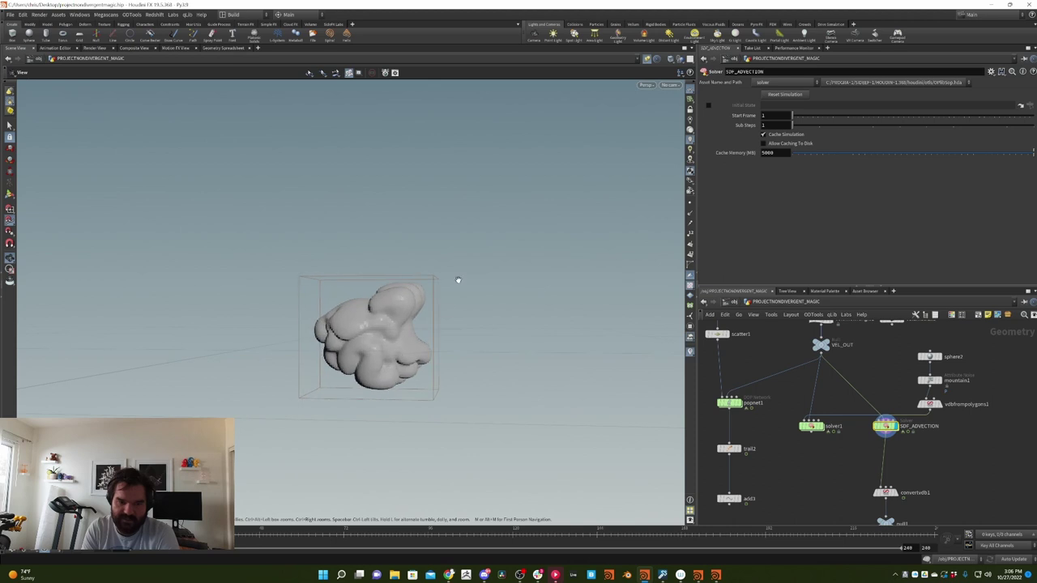
left_click_drag(368, 336, 434, 333)
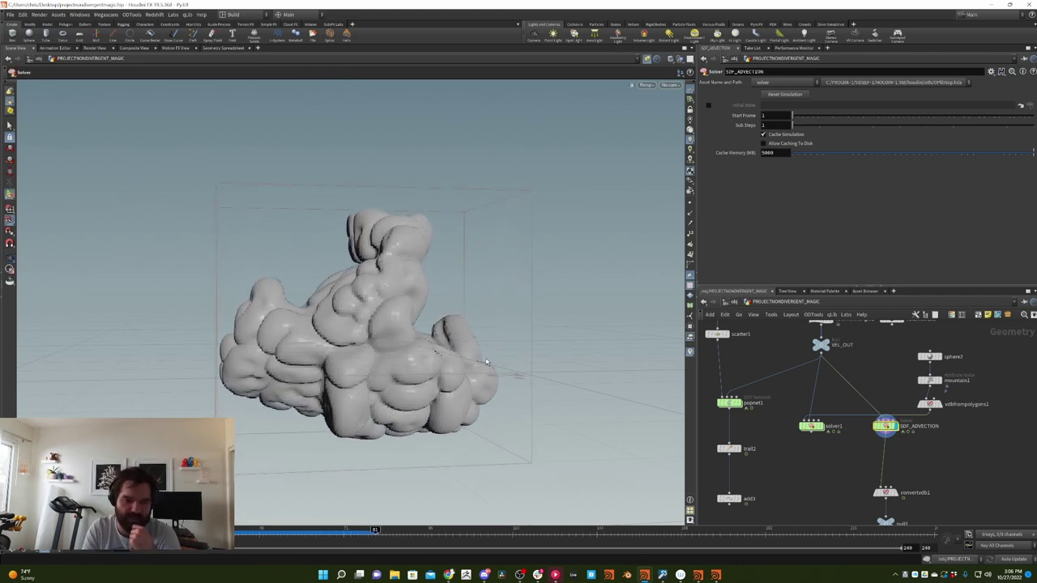
Display convertvdb1 and examine the playing polygon growth from several sides
left_click(891, 492)
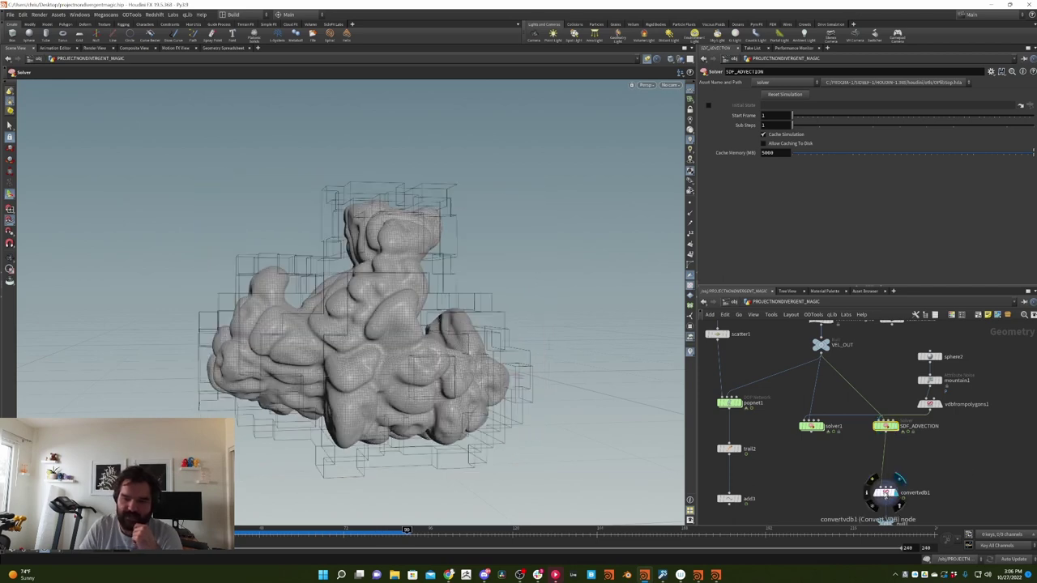
left_click(270, 532)
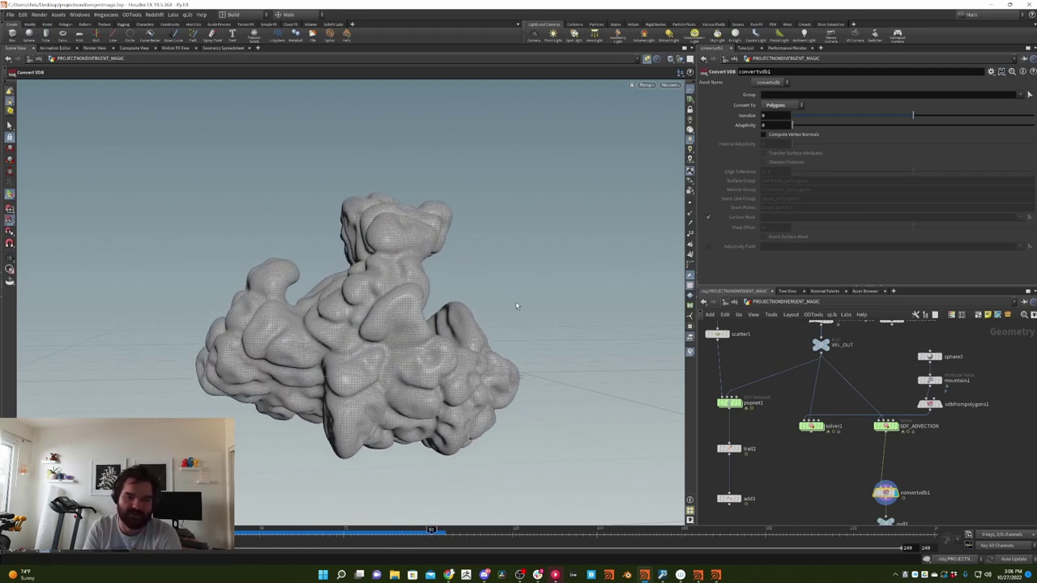
key("space")
left_click_drag(524, 377, 452, 300)
scroll(386, 365, "down", 3)
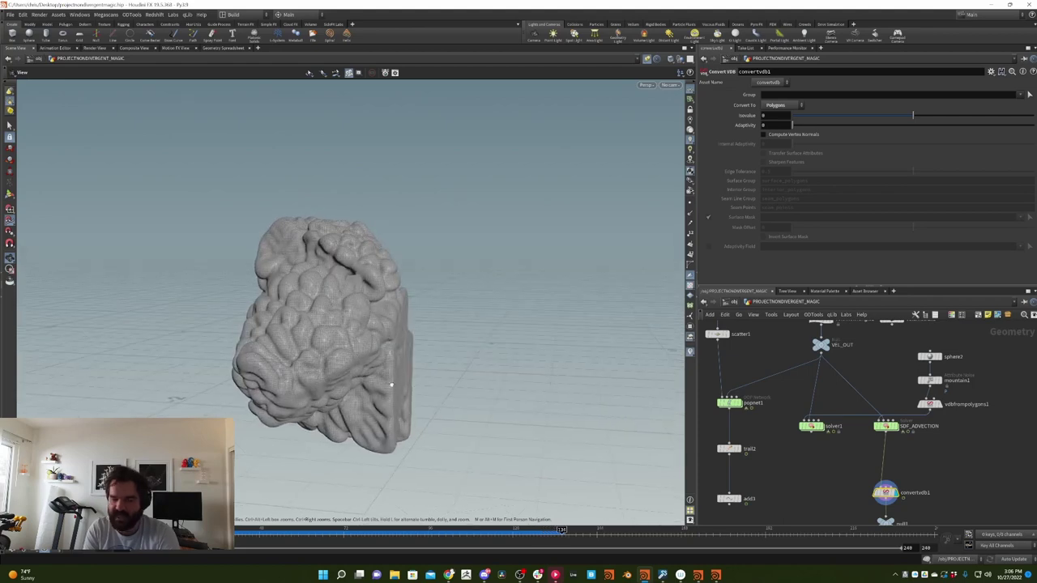
left_click_drag(391, 386, 387, 331)
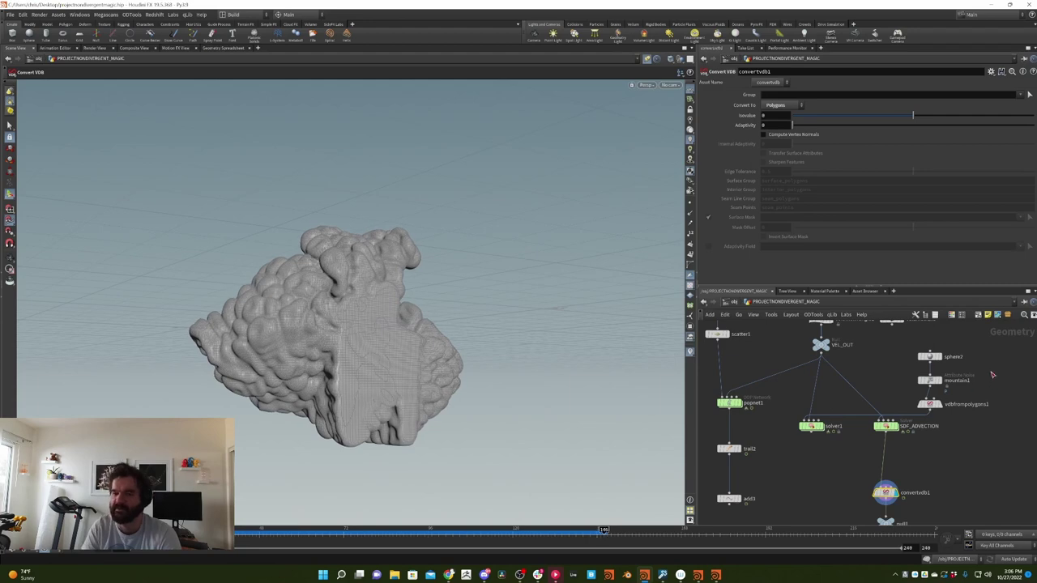
Display bound1 to examine the box that encloses the velocity field
middle_click_drag(838, 386, 817, 527)
left_click(820, 375)
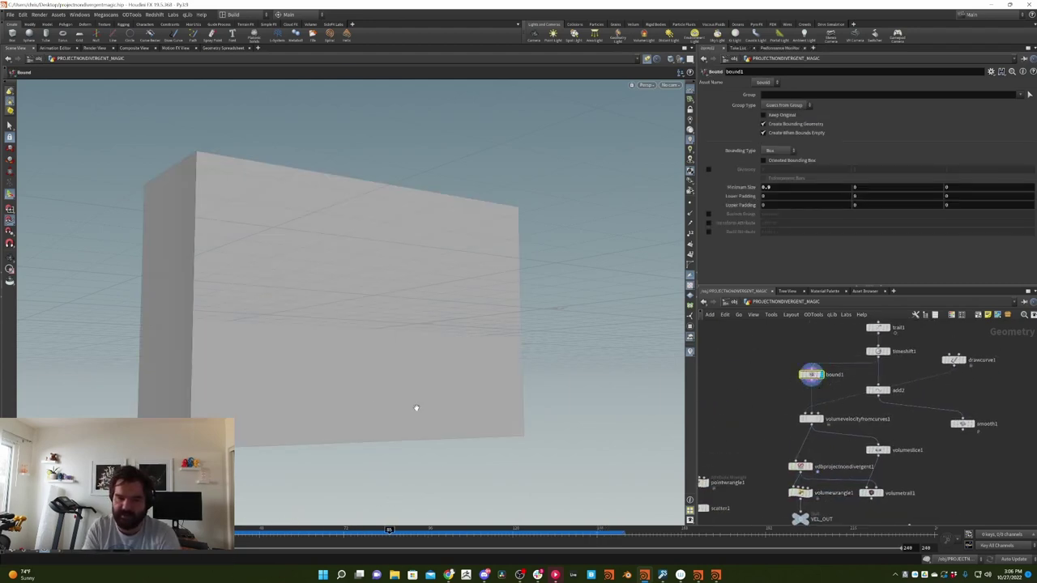
Display SDF_ADVECTION, play it back, return to the start of the simulation and open the solver's inner network
middle_click_drag(851, 503, 857, 336)
left_click(873, 433)
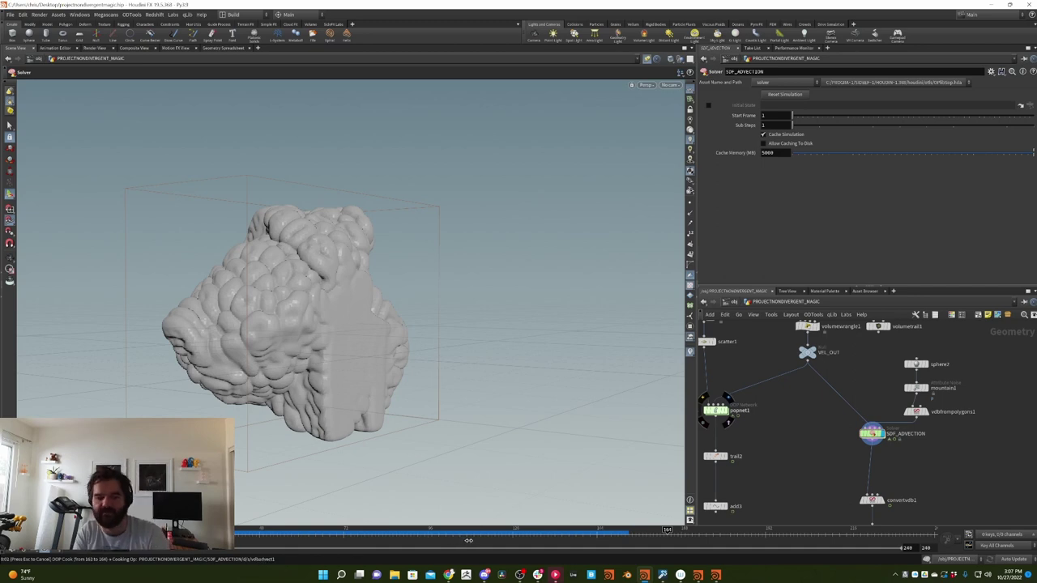
key("Down")
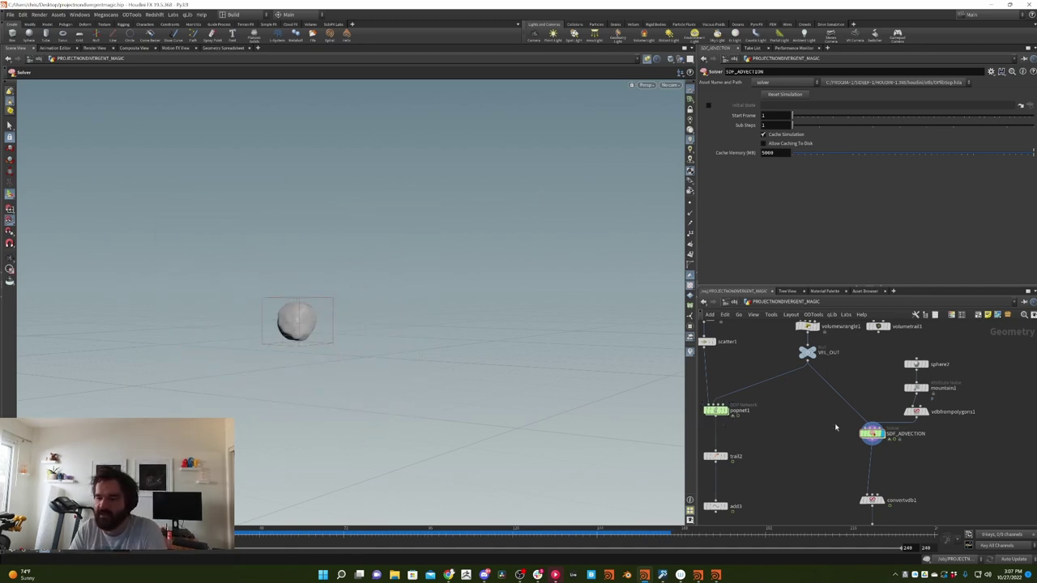
scroll(872, 433, "up", 5)
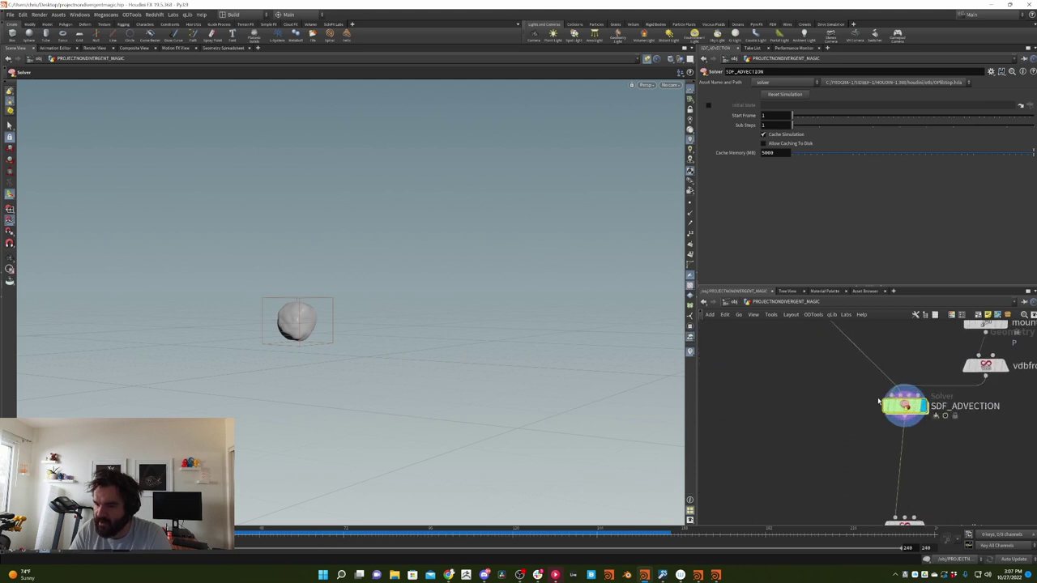
double_click(907, 405)
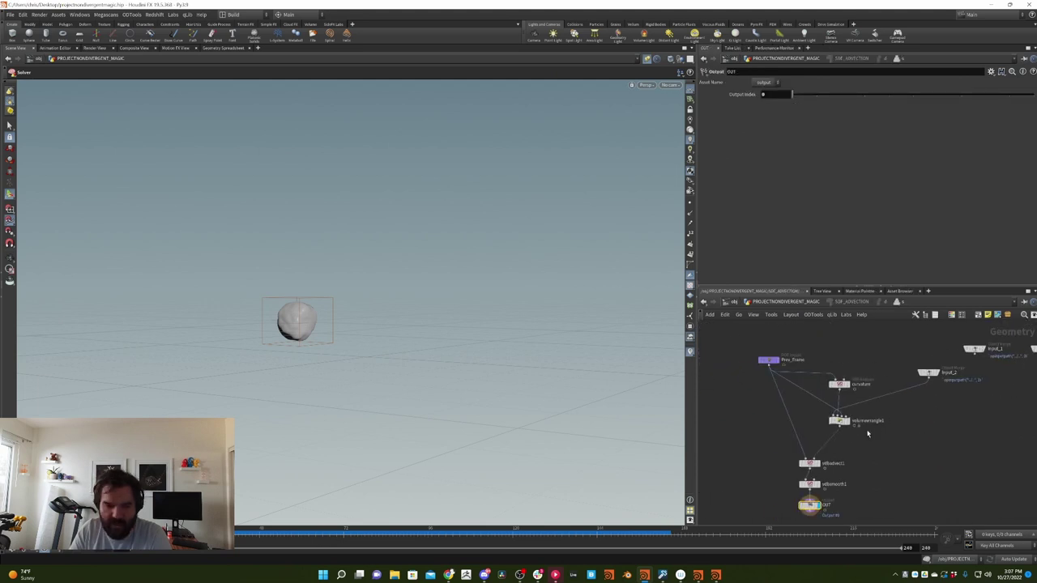
Play back the growth simulation, return it to the start and go back up to the PROJECTNONDIVERGENT_MAGIC network
key("Up")
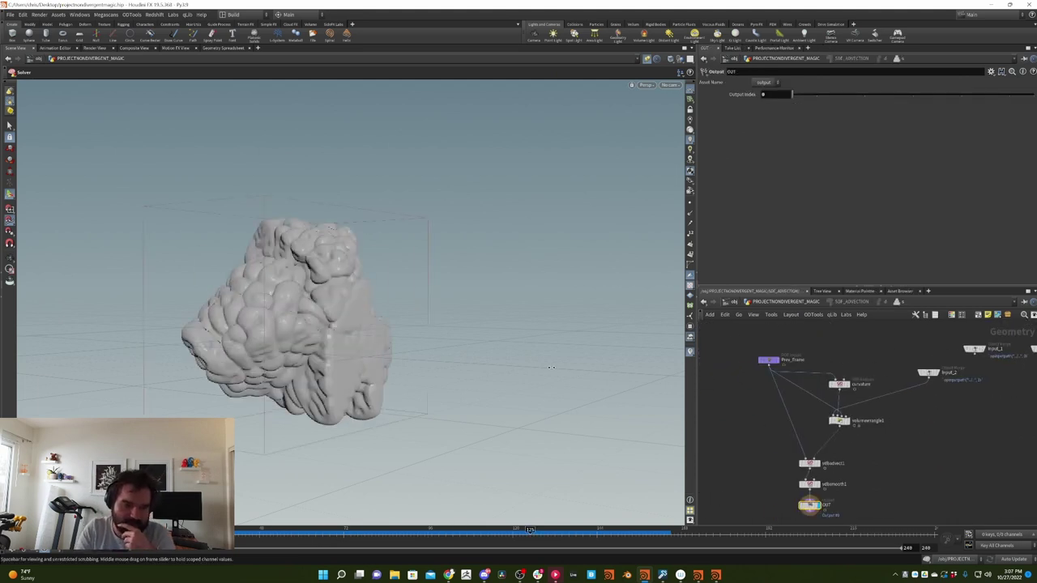
key("ctrl+Up")
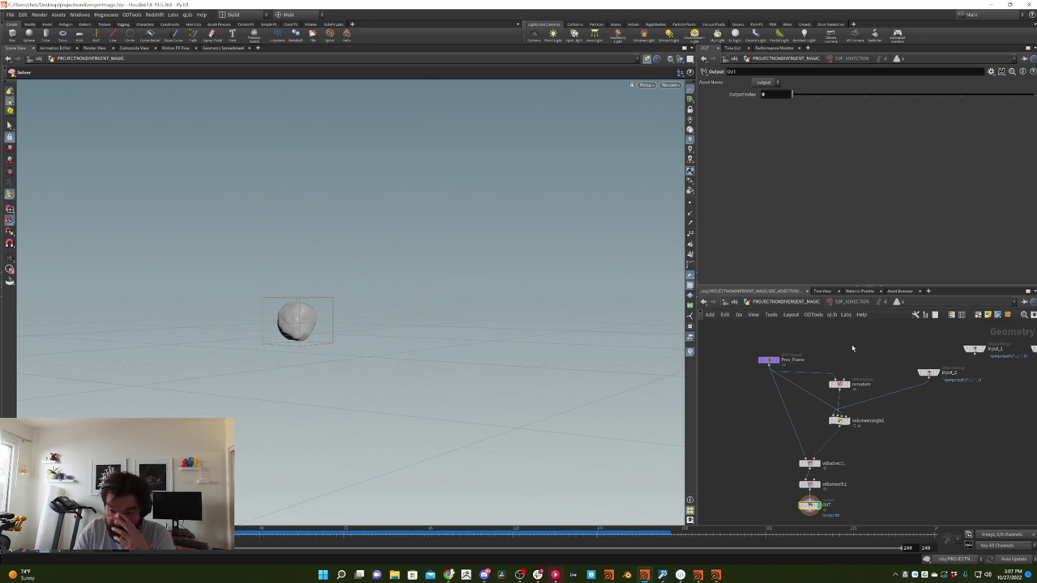
middle_click_drag(851, 344, 805, 363)
left_click_drag(882, 391, 856, 408)
left_click(798, 303)
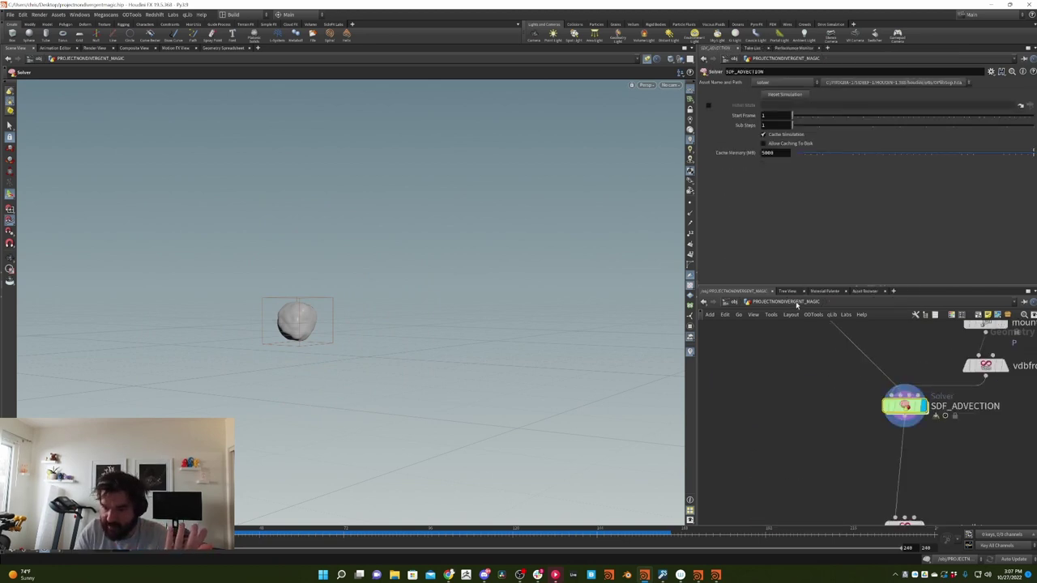
Examine VEL_OUT and the SDF source chain by displaying sphere2, mountain1 and vdbfrompolygons1
middle_click_drag(934, 444, 1013, 507)
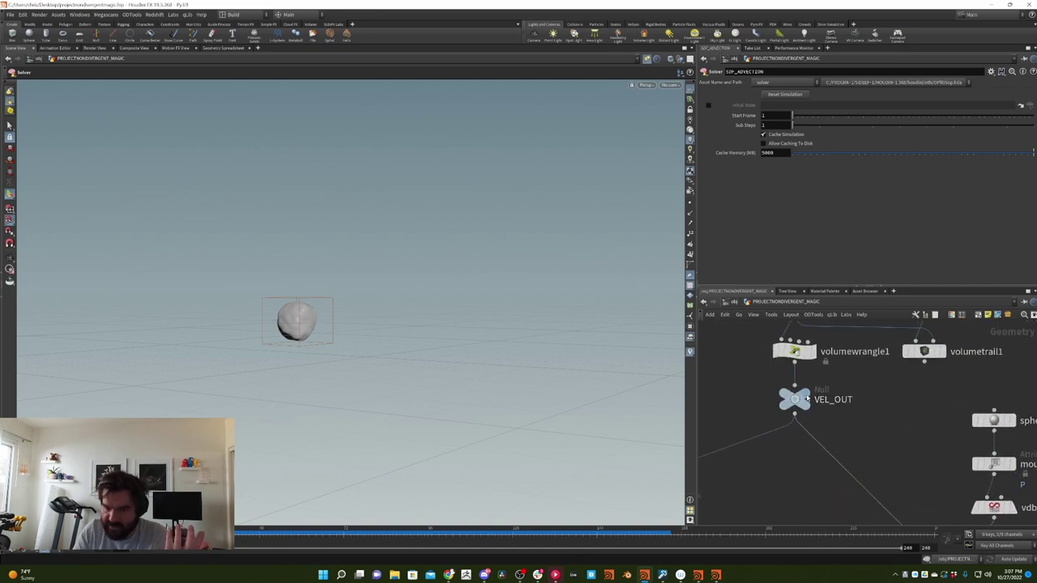
left_click(794, 397)
middle_click_drag(911, 426, 793, 337)
left_click(893, 416)
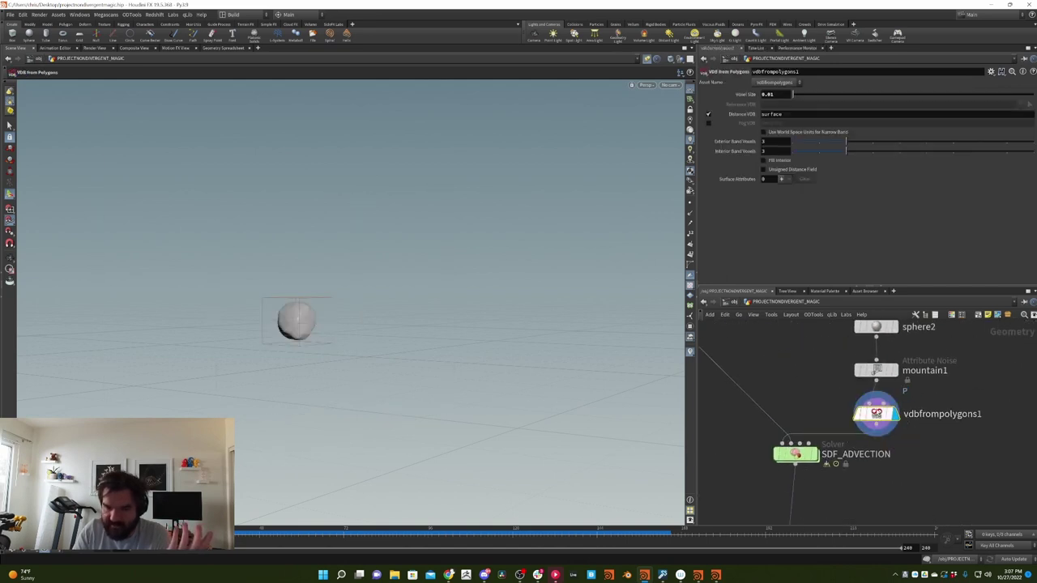
middle_click_drag(978, 400, 963, 440)
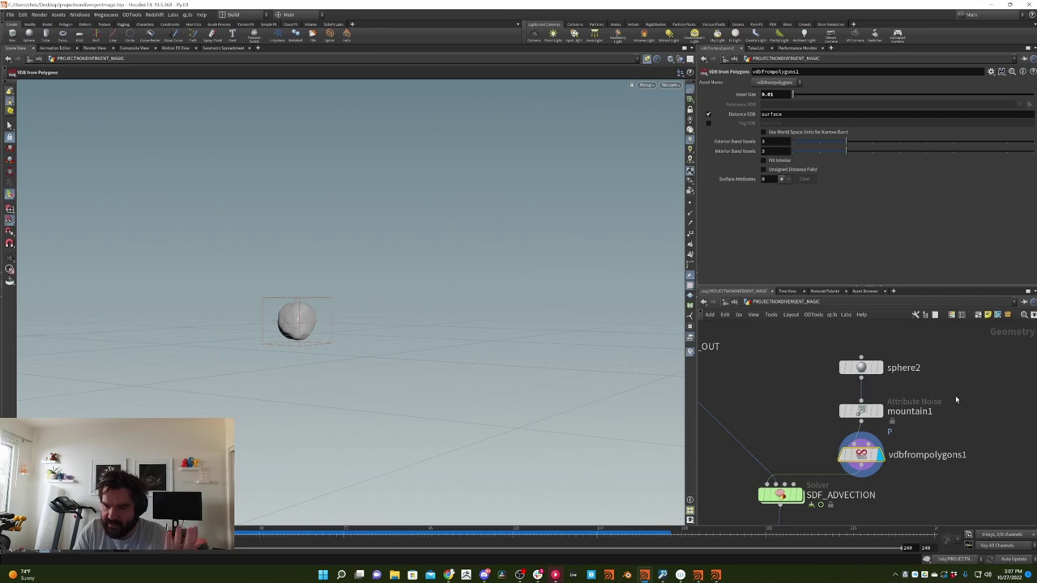
left_click(865, 367)
left_click(878, 411)
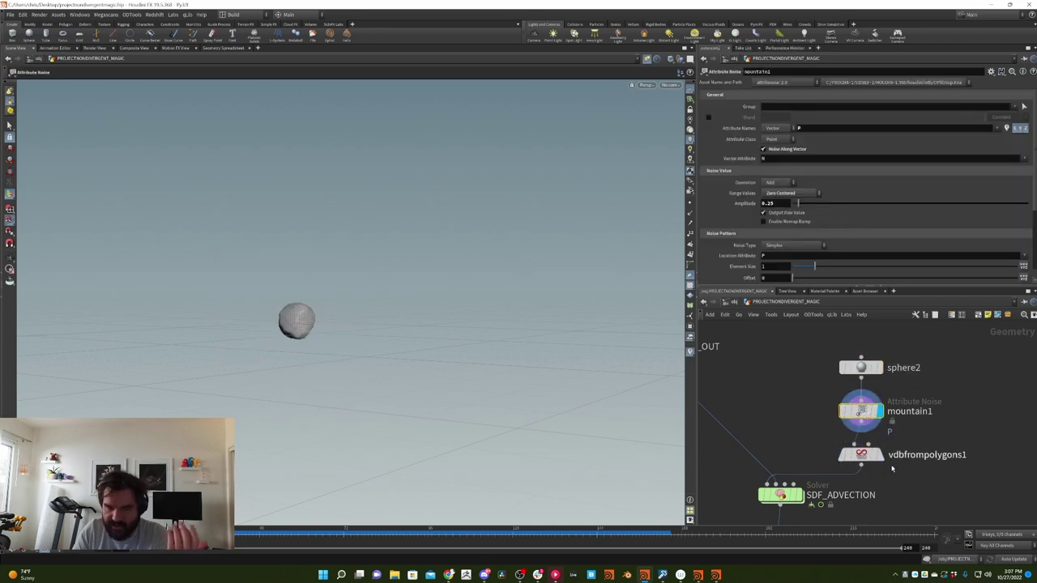
left_click(878, 454)
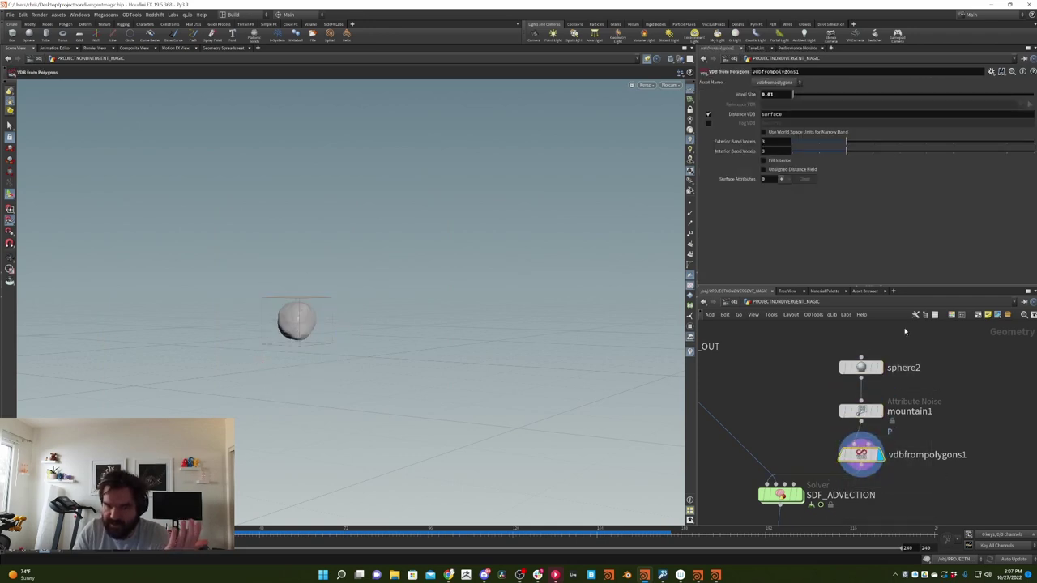
Display the SDF_ADVECTION solver and open its inner network
middle_click_drag(905, 330, 955, 266)
left_click(830, 431)
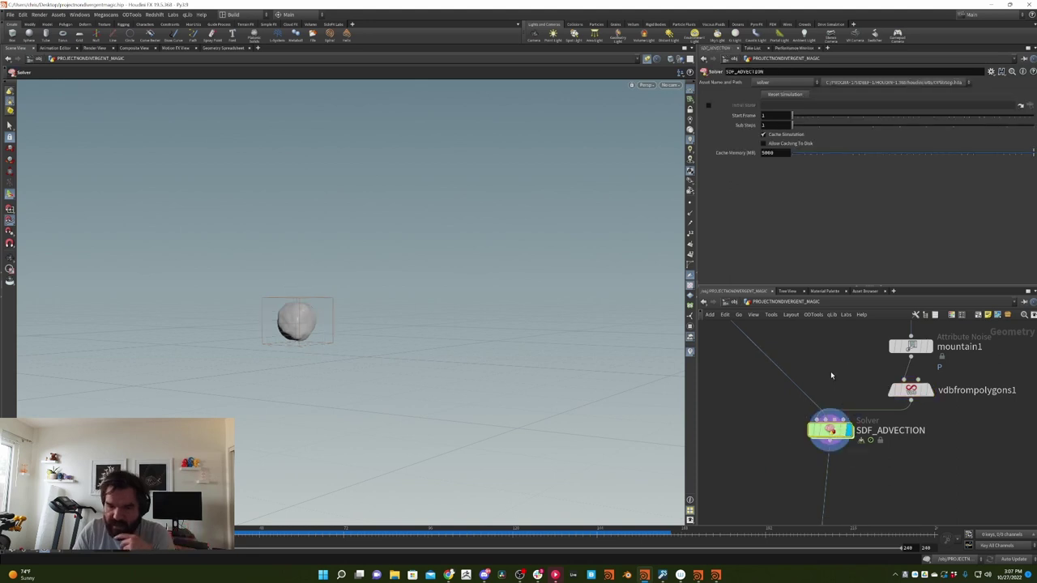
middle_click_drag(831, 376, 840, 401)
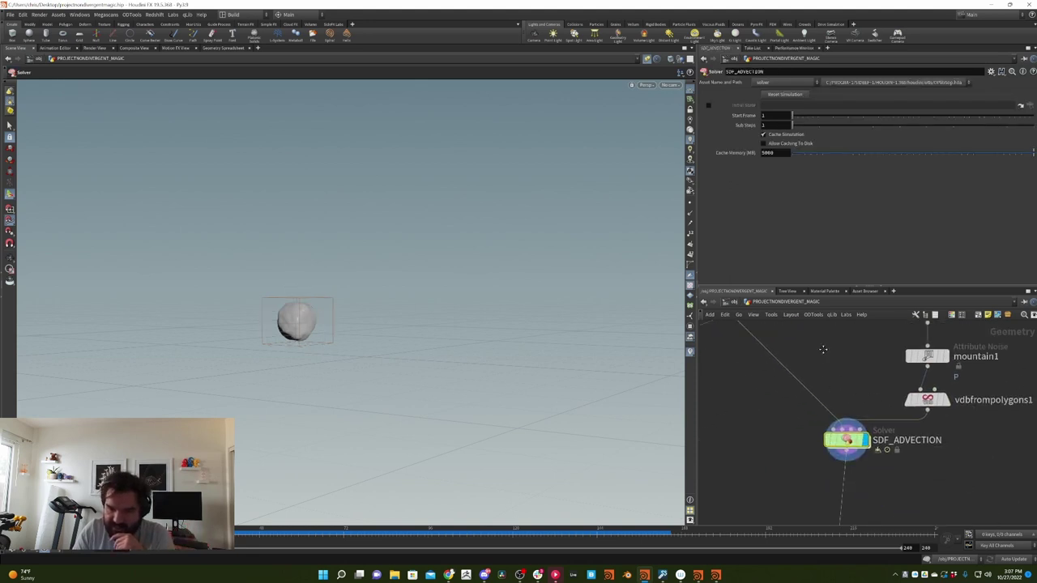
double_click(843, 426)
middle_click_drag(842, 421, 889, 376)
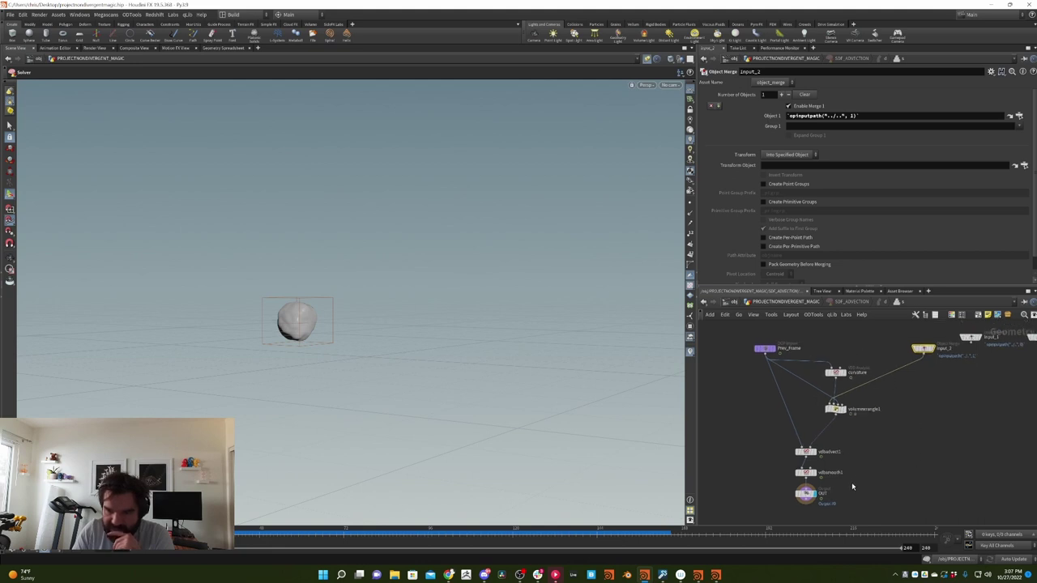
Bypass vdbsmooth1, curvature and volumewrangle1 in the solver and play the simulation with plain VDB advection
left_click(804, 473)
left_click(797, 473)
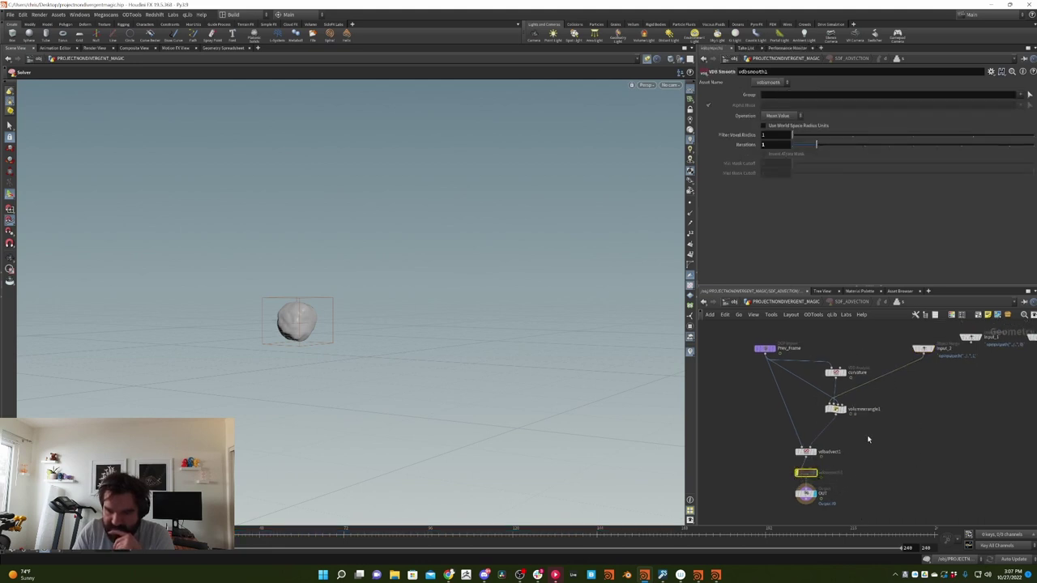
left_click(836, 373)
left_click(832, 374)
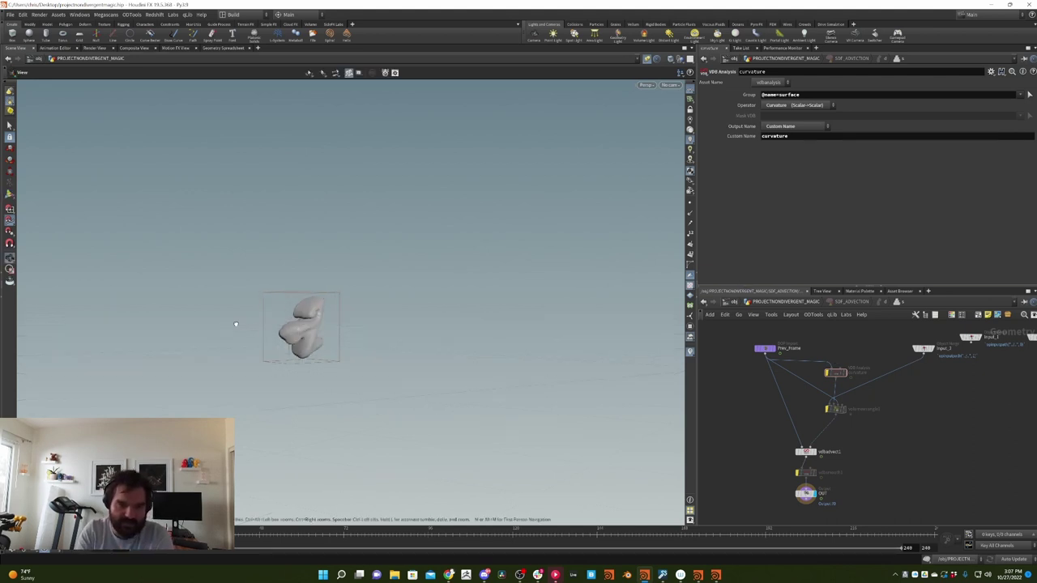
scroll(428, 297, "up", 5)
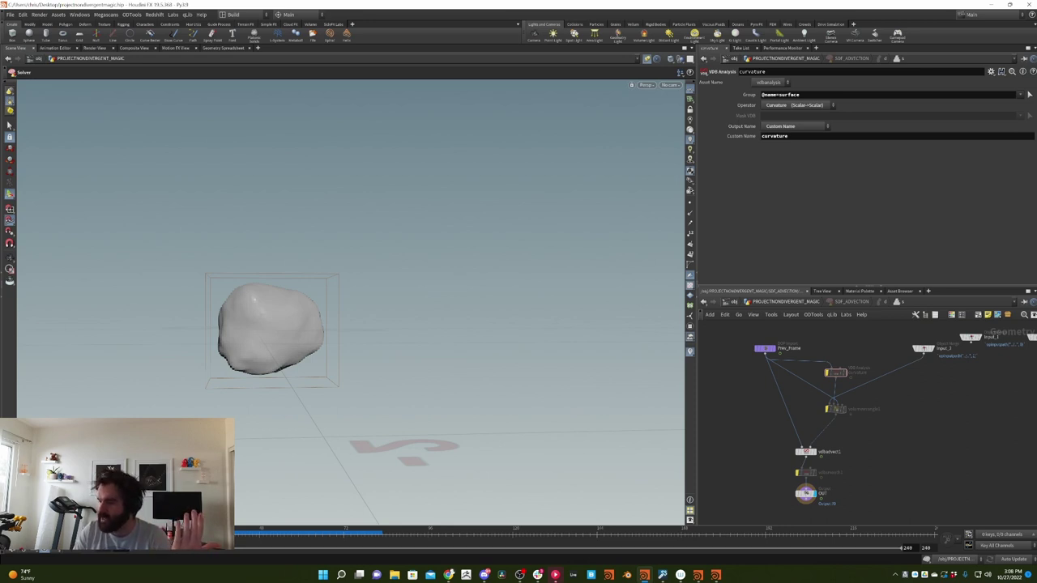
Switch to the YouTube channel's videos page in the browser and return to Houdini
key("alt+Tab")
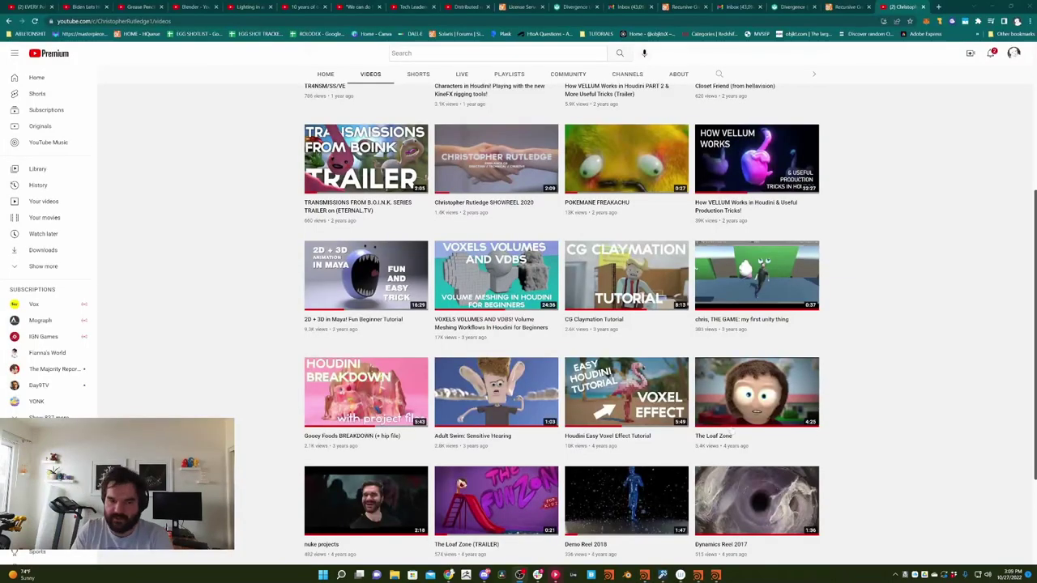
mouse_move(491, 325)
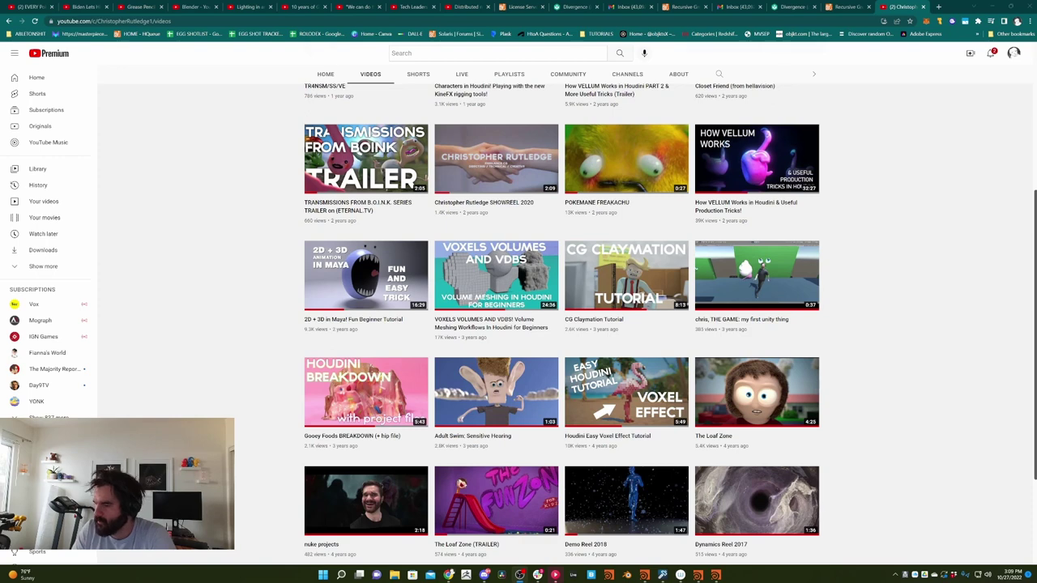
key("alt+Tab")
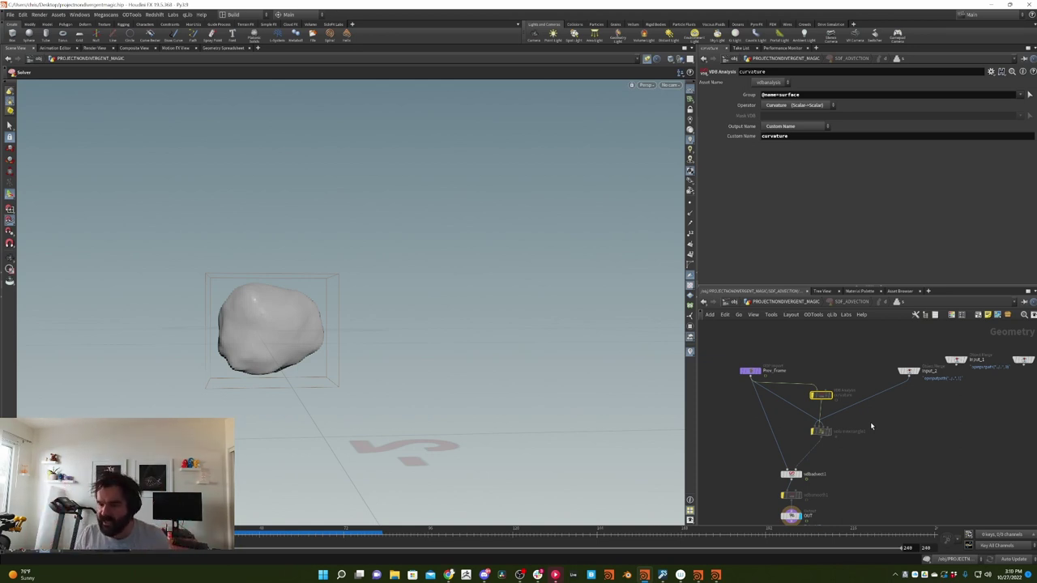
Re-enable volumewrangle1 and comment out its VEX line that multiplies vel by curvature
left_click_drag(854, 364, 839, 376)
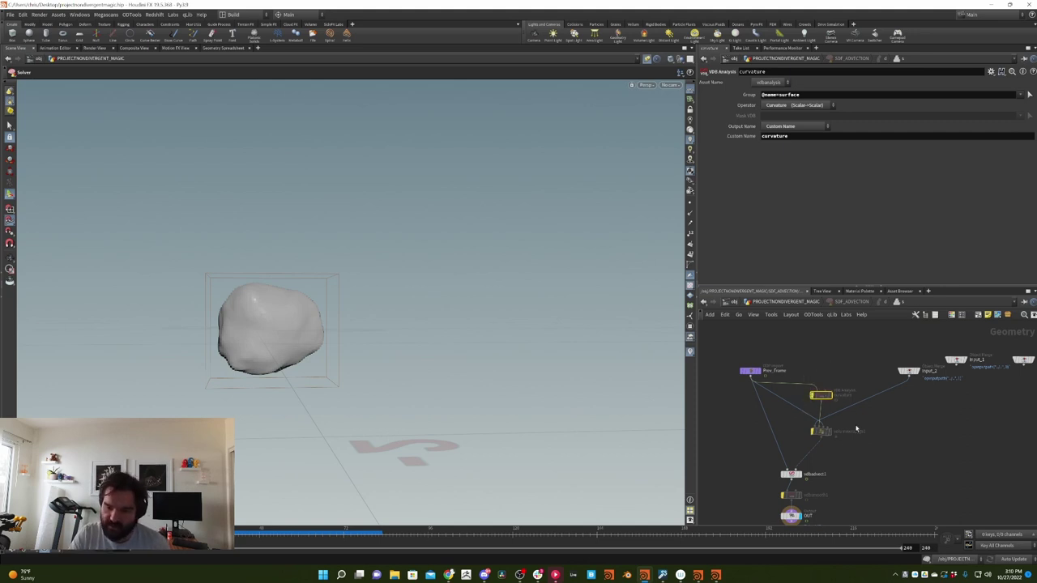
left_click(821, 431)
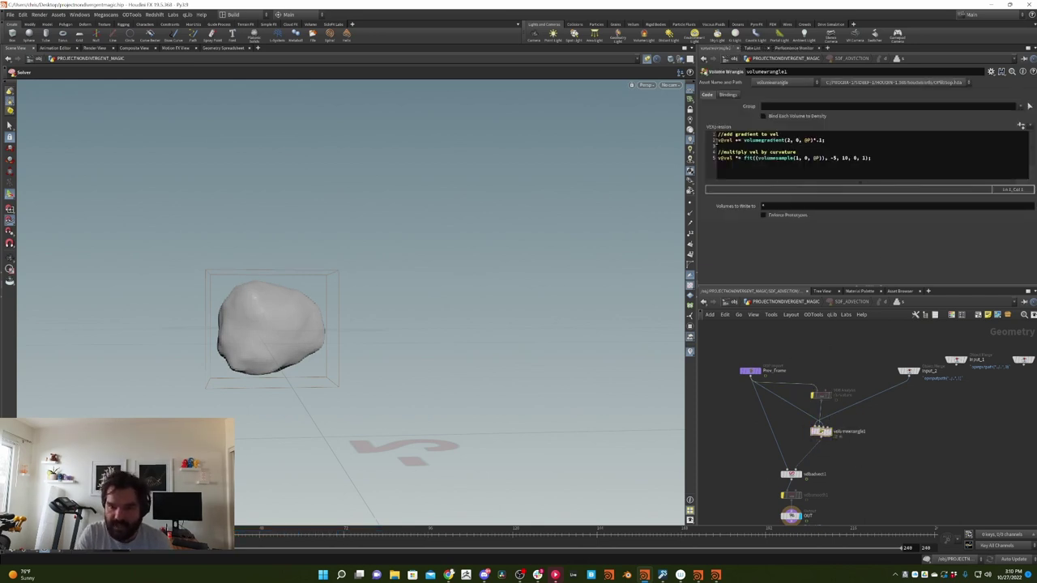
left_click(734, 146)
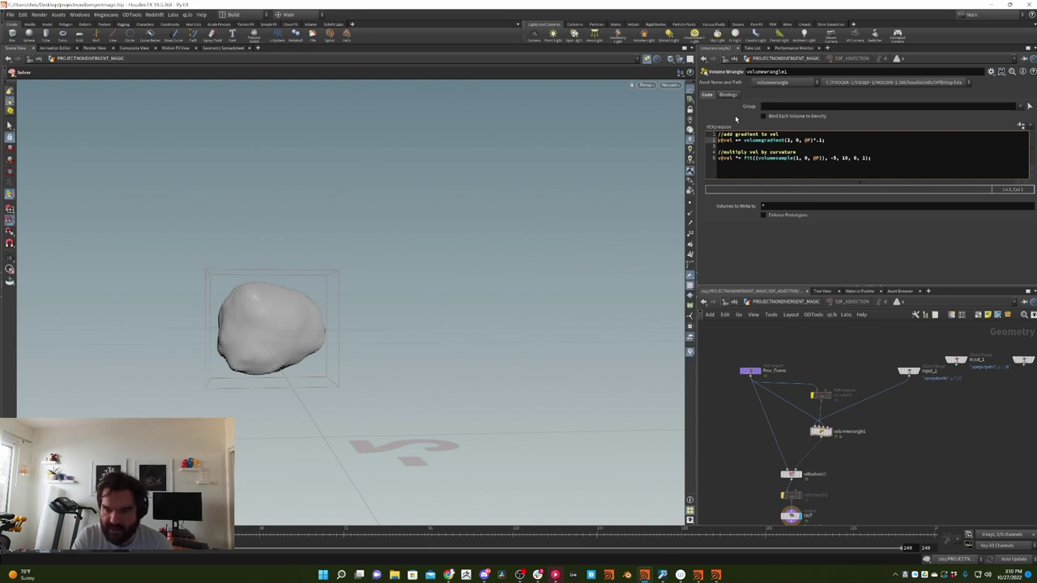
key("Down")
key("Down")
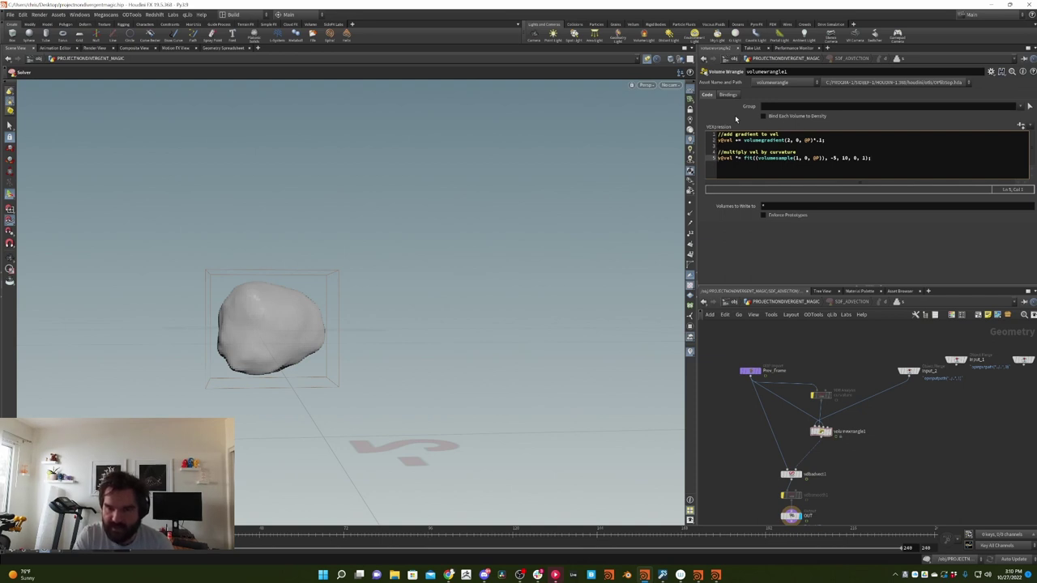
type("//")
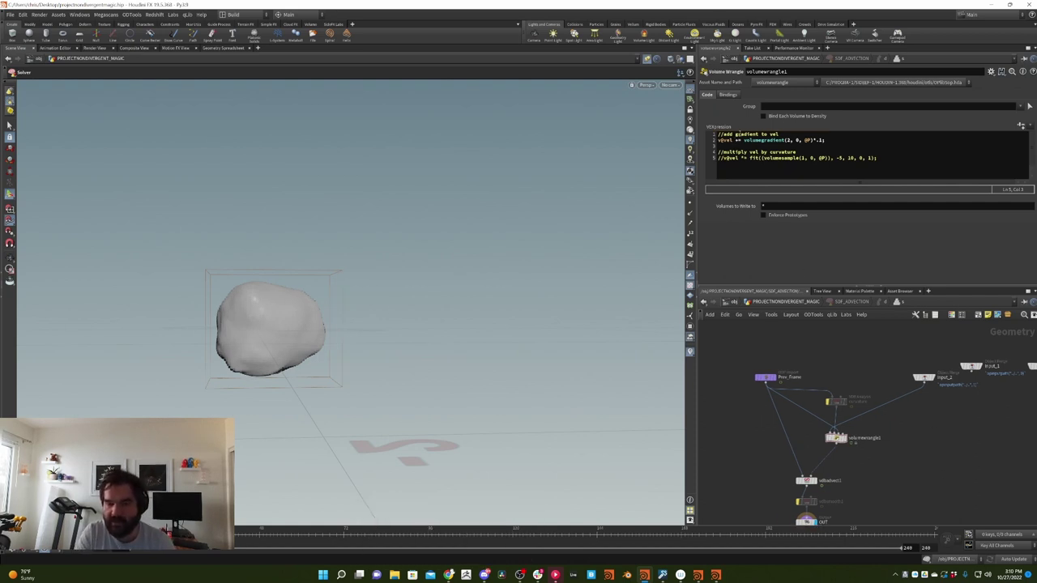
Add a VDB Analysis node beside the volume wrangle, fed by Prev_Frame, as an alternative to volumegradient
left_click_drag(743, 140, 831, 140)
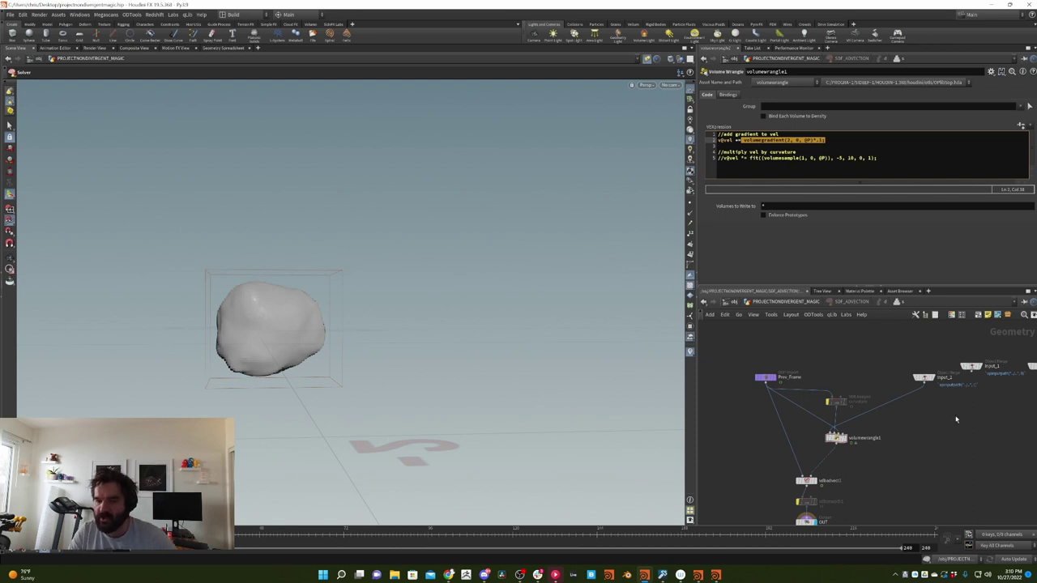
key("Tab")
type("vdb analysis")
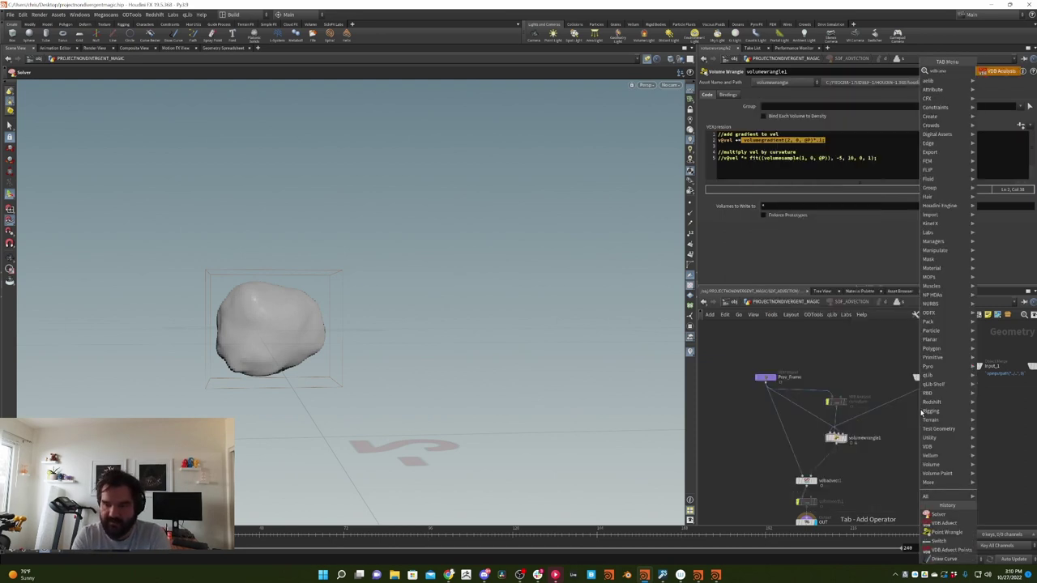
key("Return")
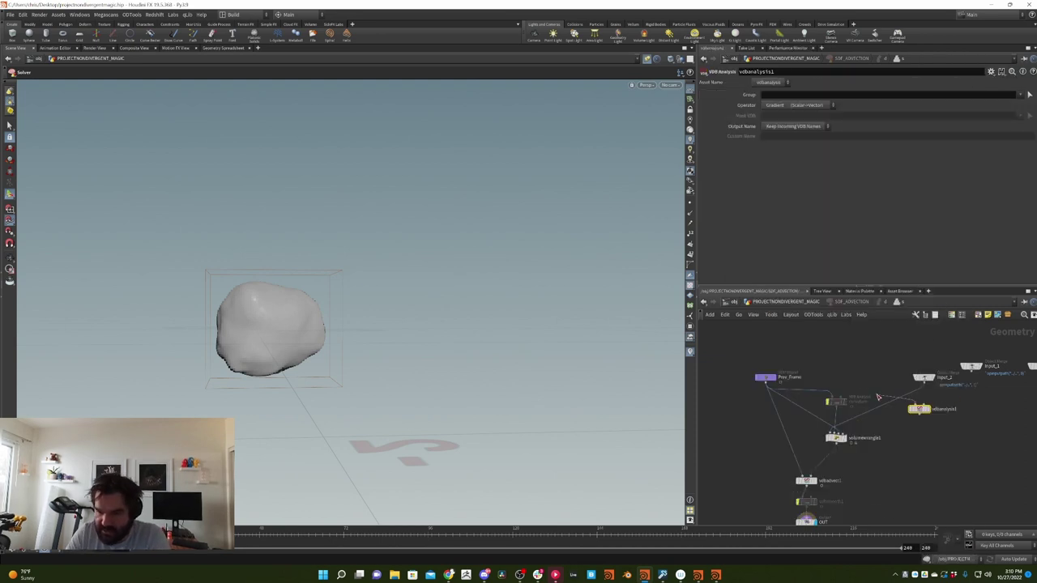
left_click(920, 410)
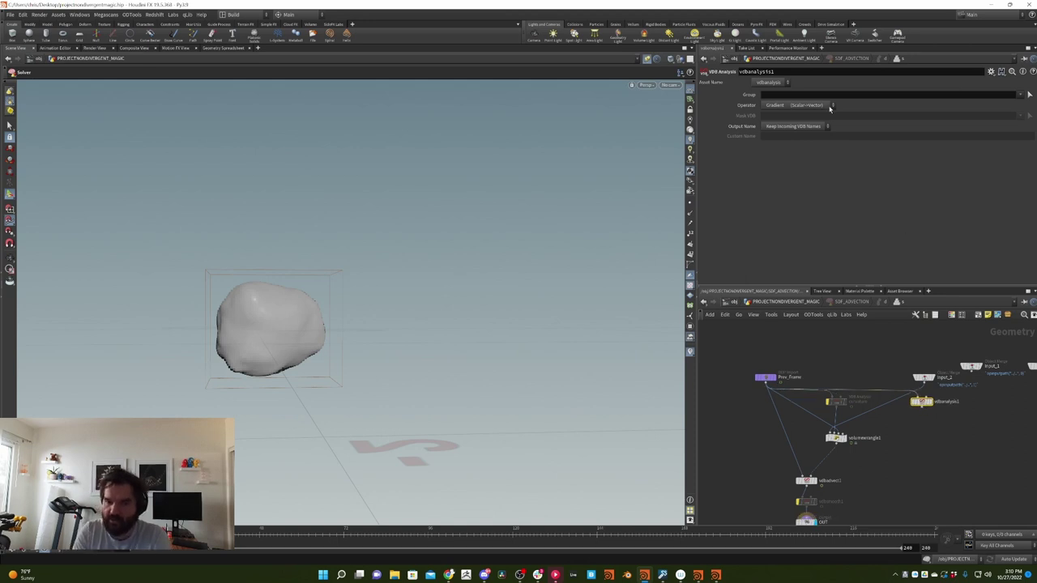
left_click(798, 106)
left_click(885, 109)
left_click(798, 105)
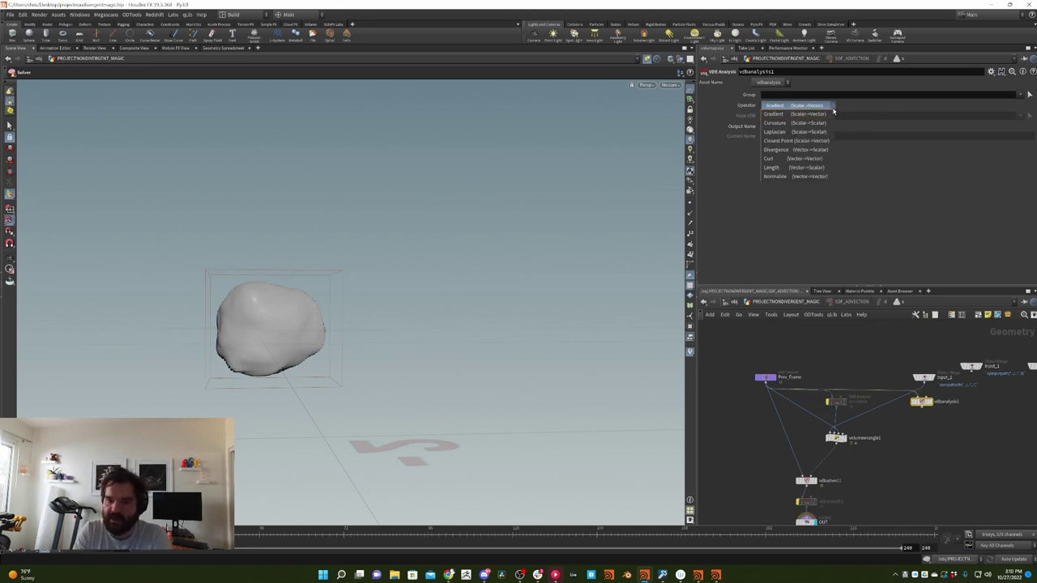
left_click(857, 98)
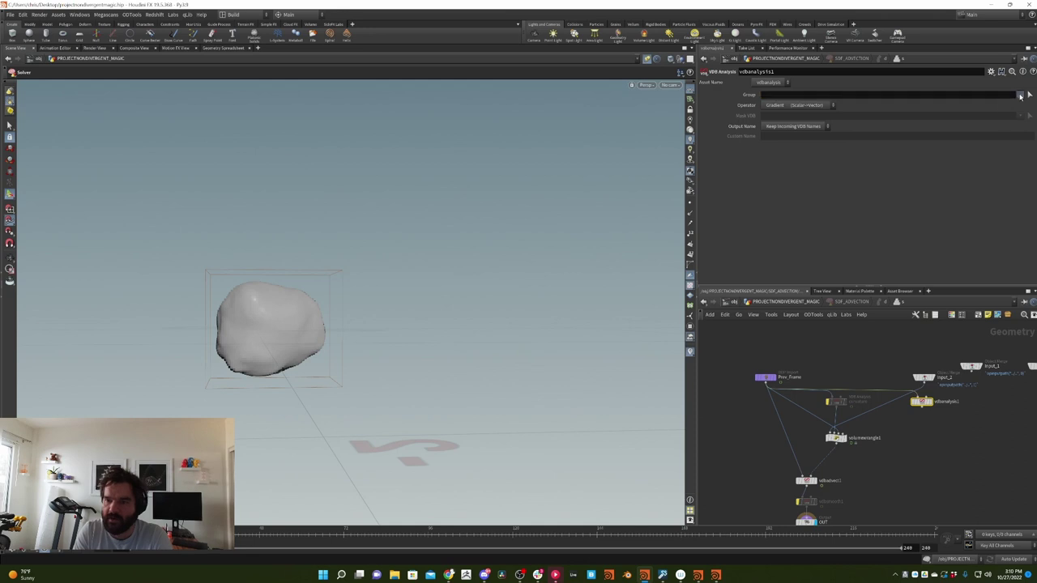
left_click(1028, 95)
left_click(906, 107)
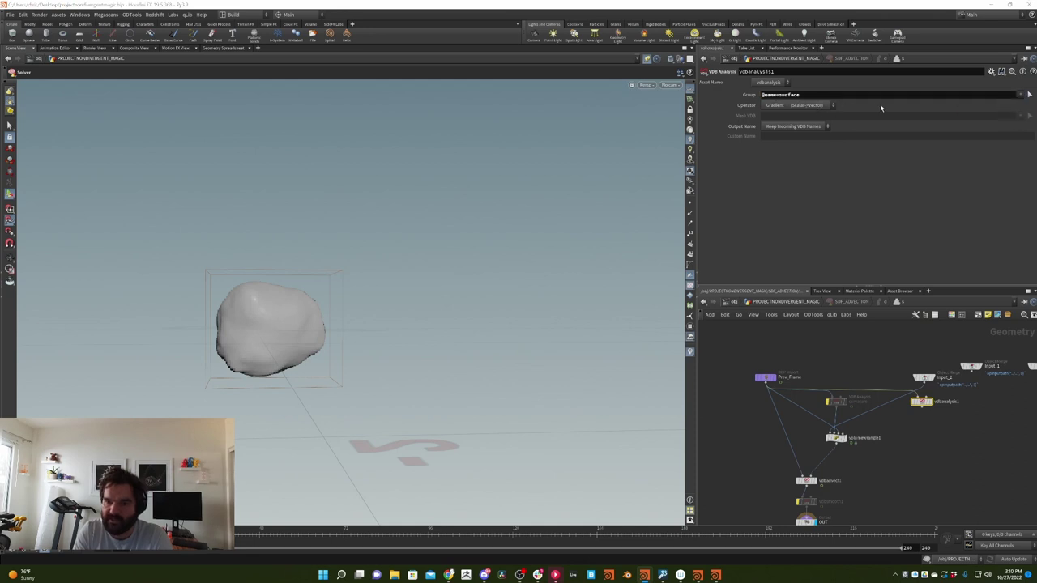
left_click(803, 105)
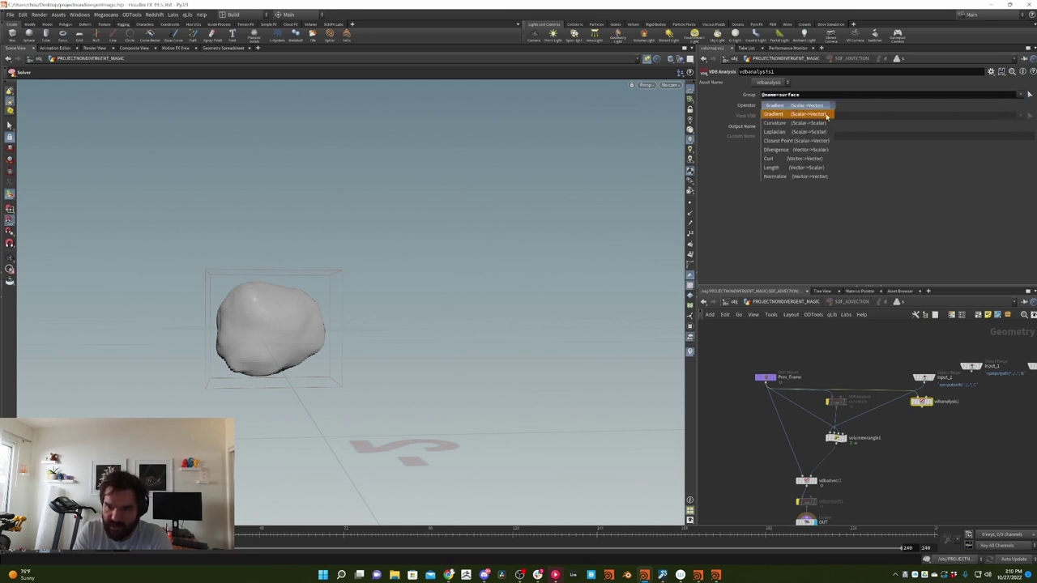
left_click(806, 115)
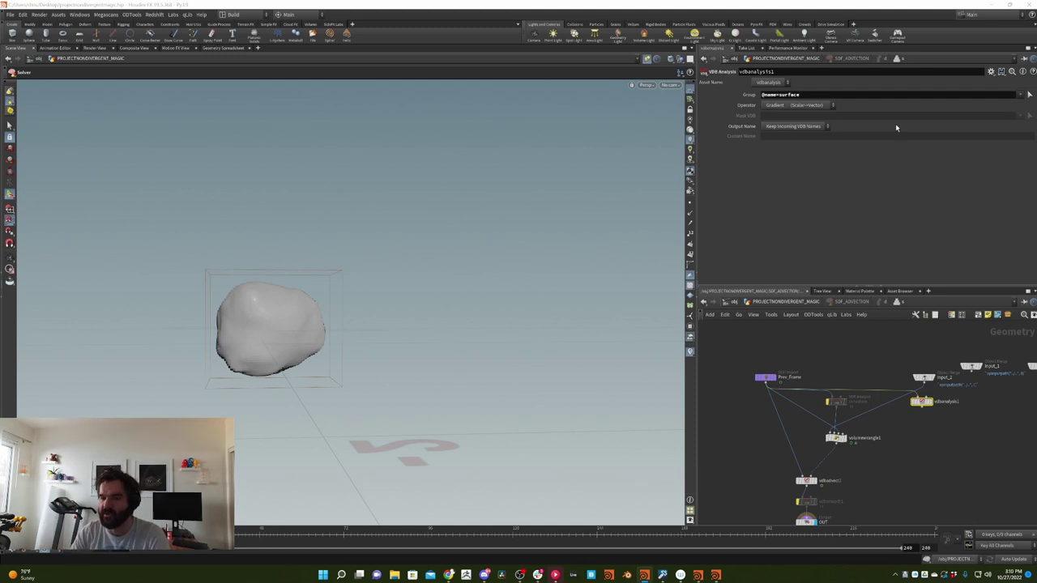
key("Delete")
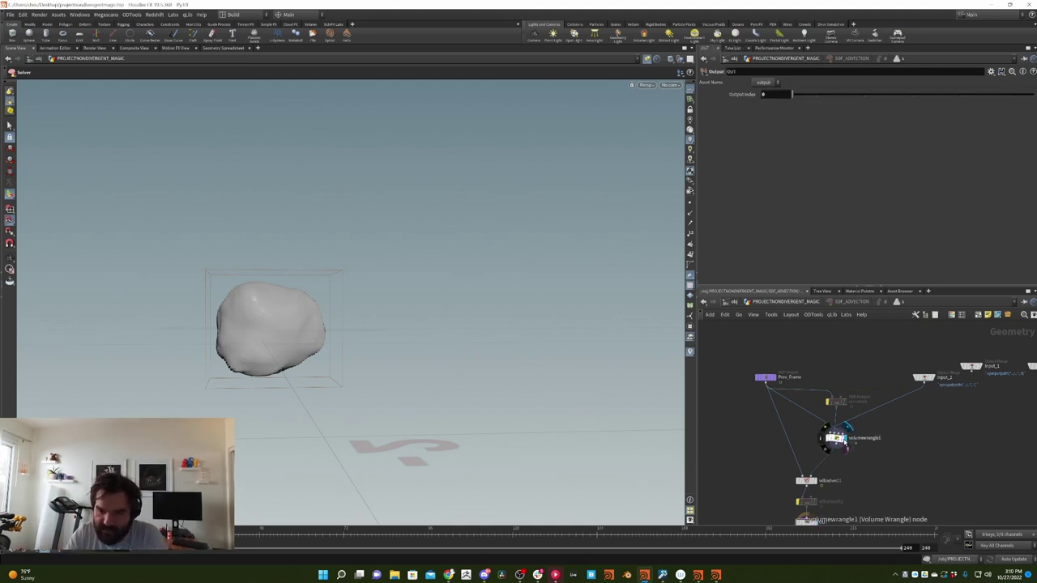
Display volumewrangle1 and examine the v@vel and volumegradient parts of its gradient line
left_click(839, 438)
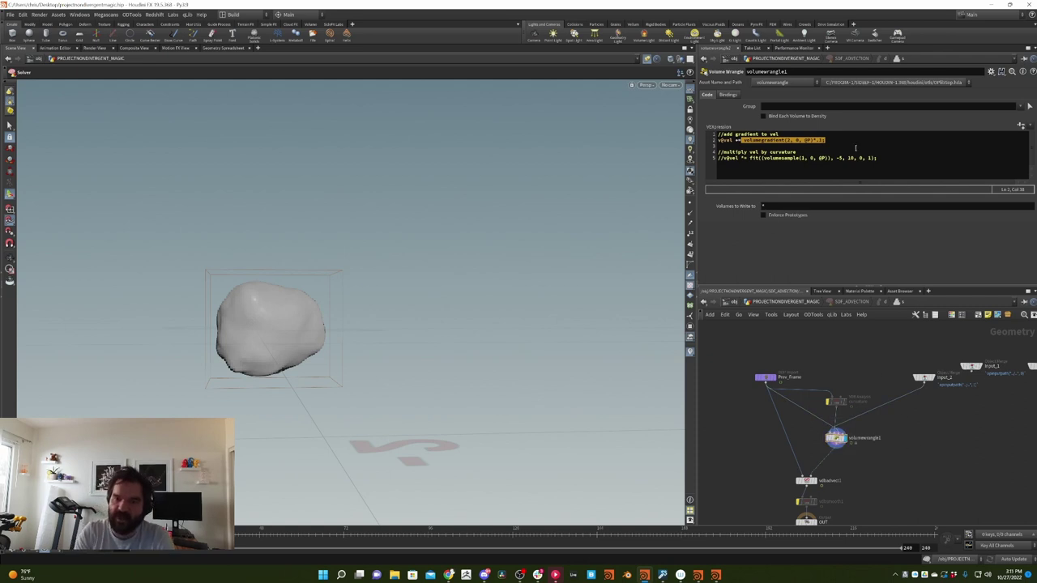
left_click(720, 141)
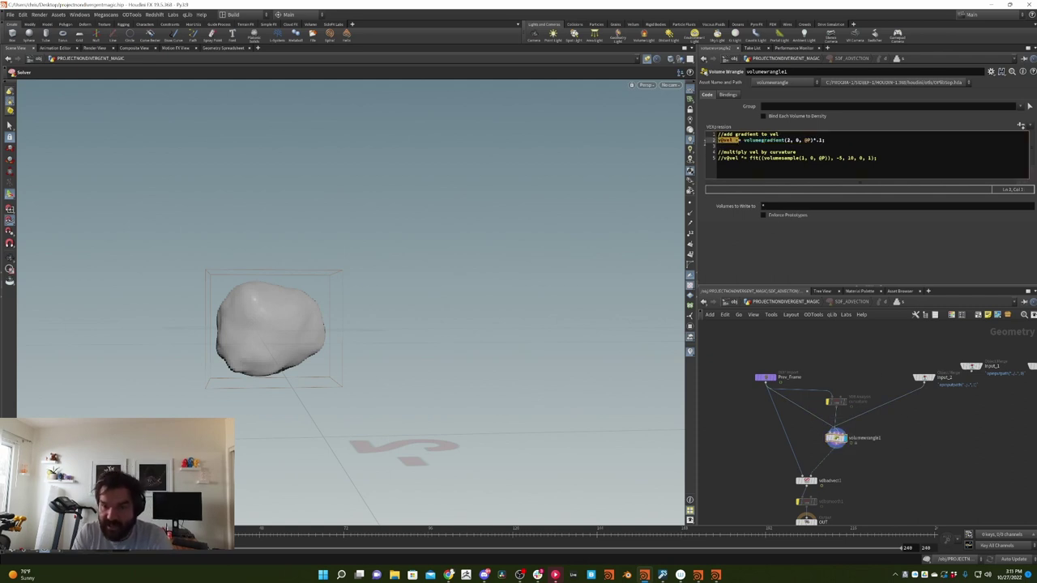
left_click(752, 141)
left_click_drag(743, 140, 784, 140)
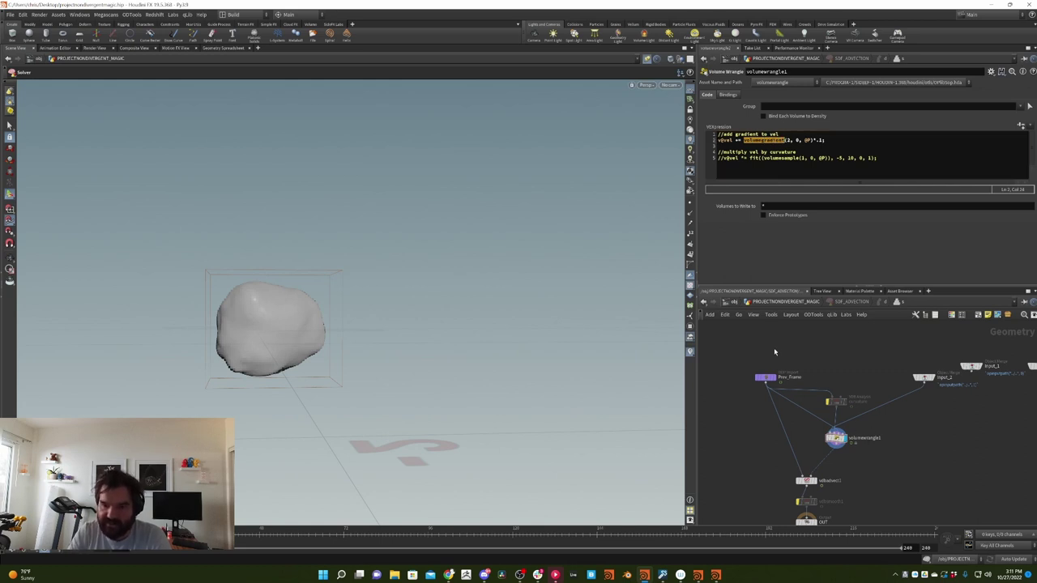
Examine the input, primitive and @P arguments of the volumegradient call, checking Prev_Frame's node info for its surface VDB
left_click(788, 141)
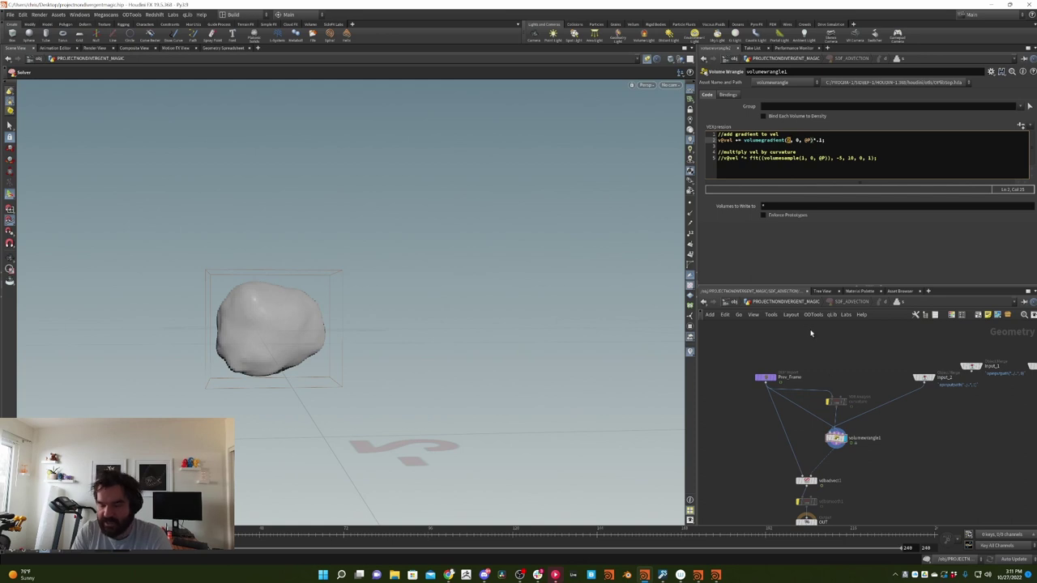
scroll(810, 333, "up", 3)
middle_click_drag(811, 333, 948, 461)
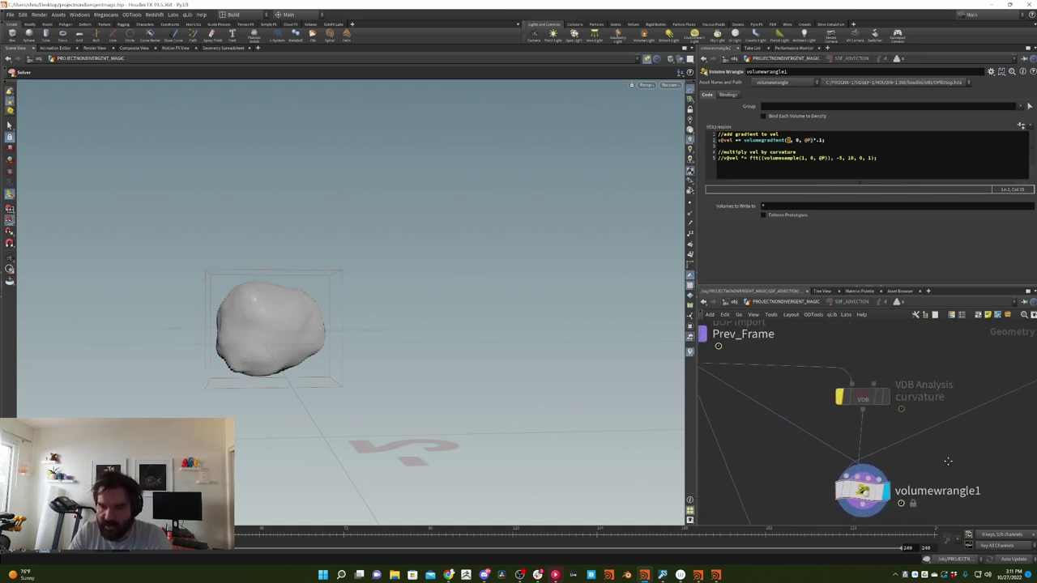
middle_click_drag(815, 420, 824, 445)
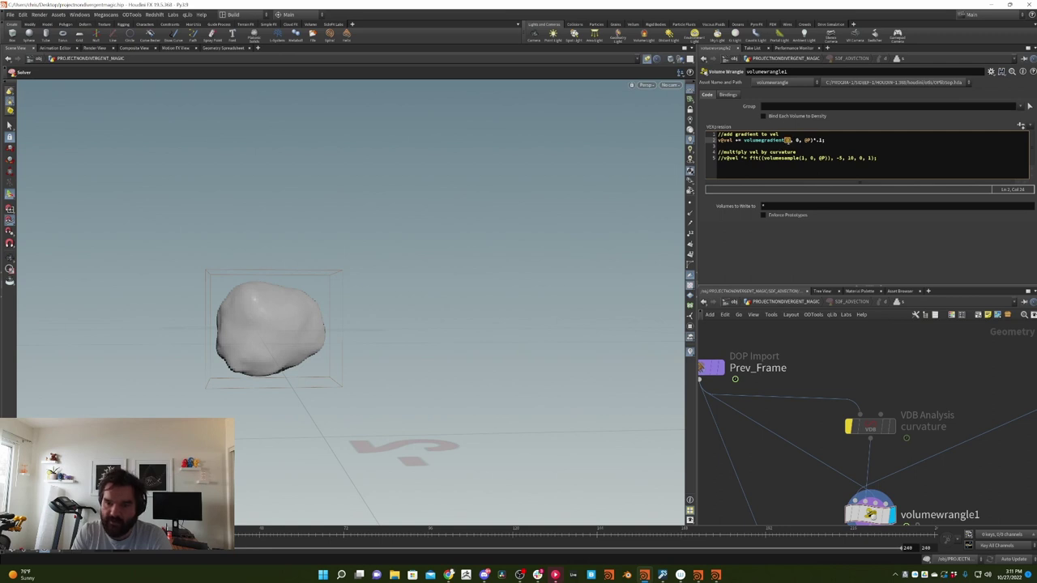
left_click(798, 140)
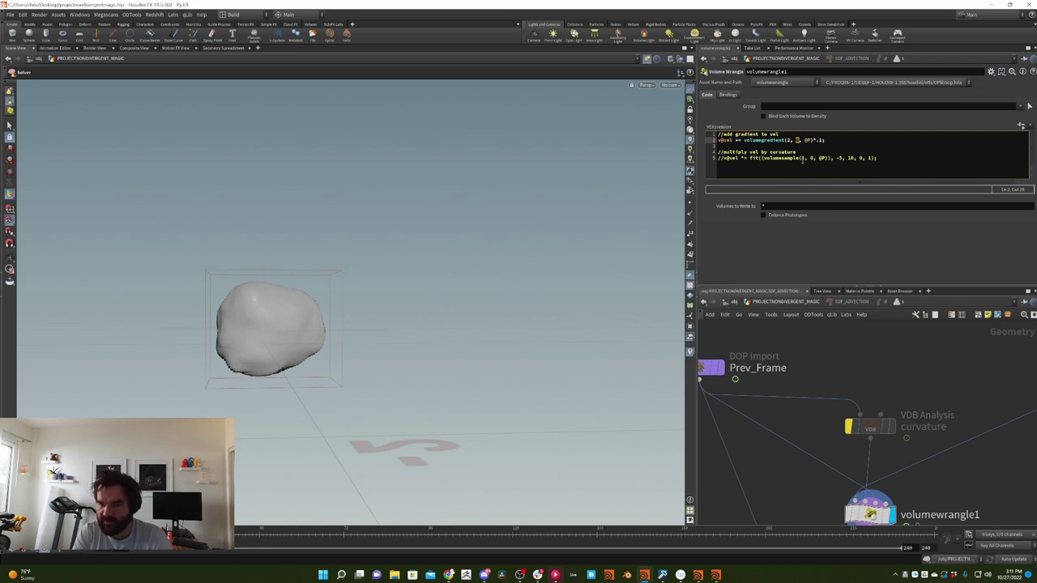
scroll(858, 347, "up", 1)
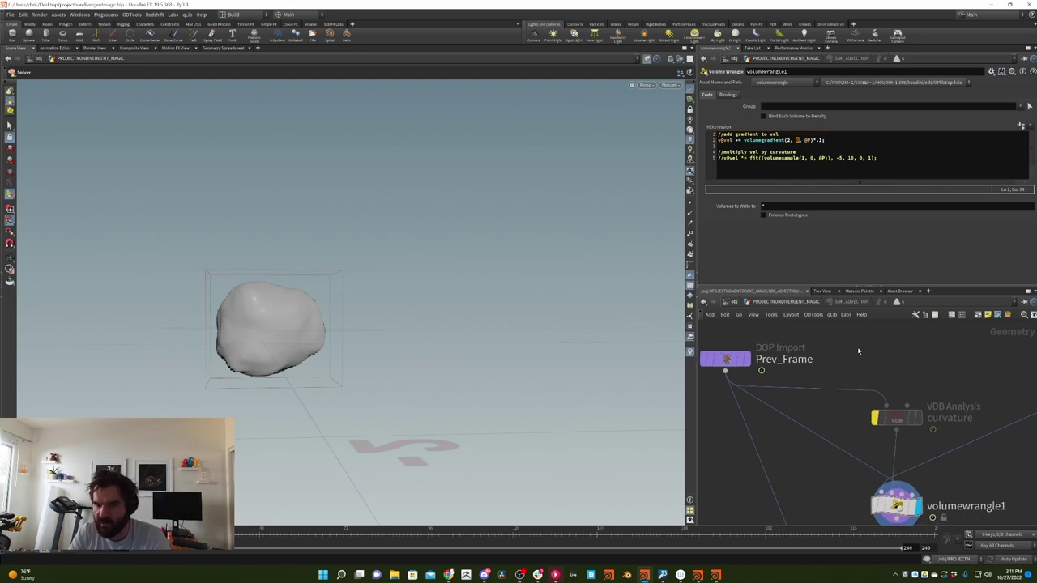
middle_click(717, 363)
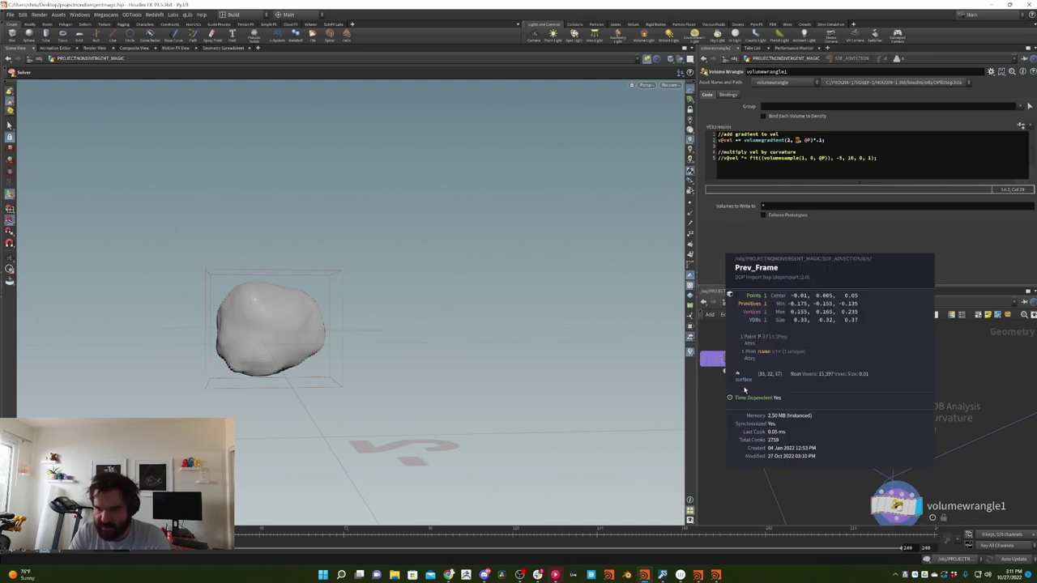
type(", ")
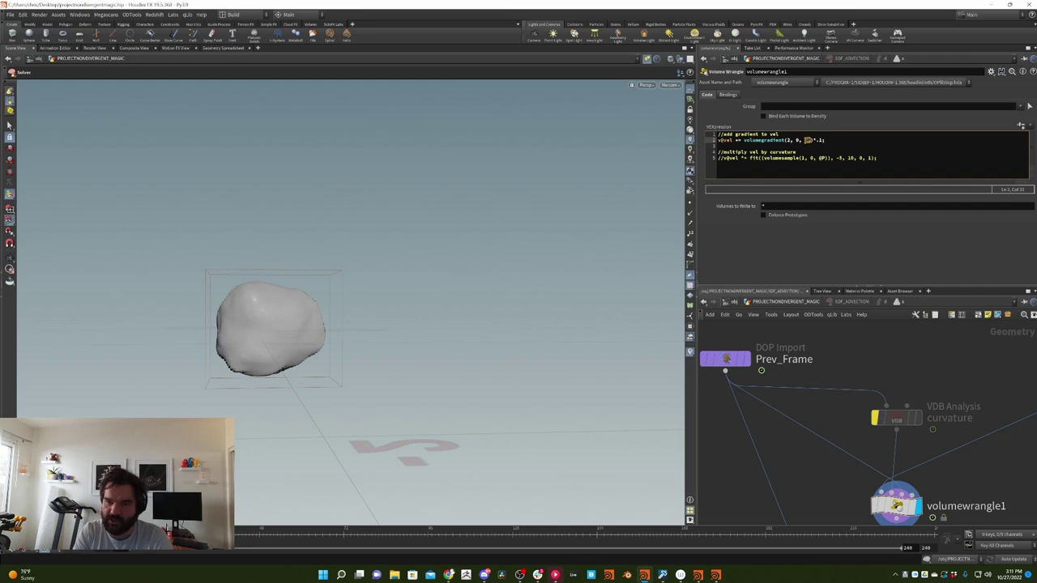
type("@P")
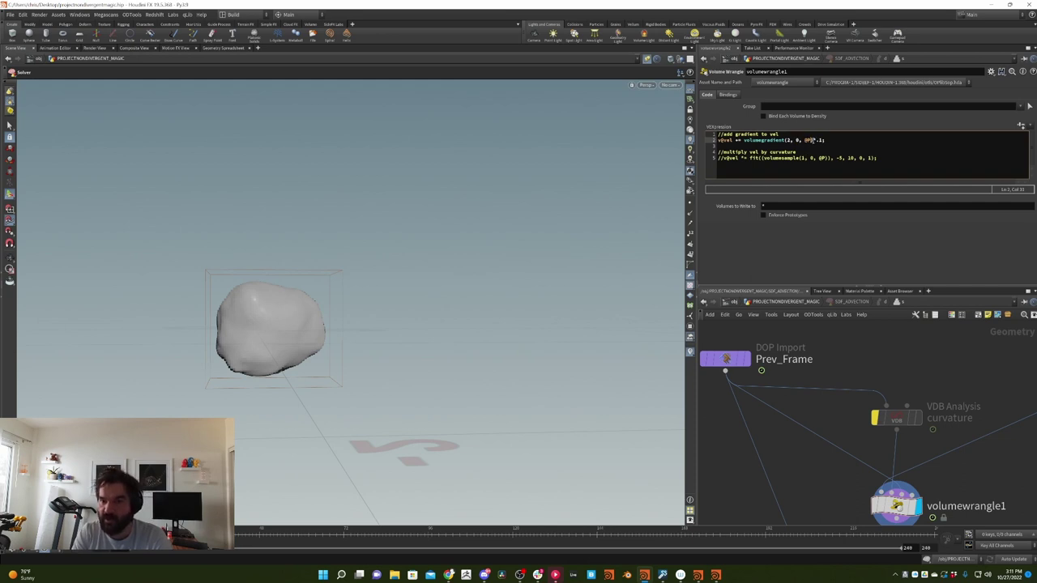
double_click(809, 140)
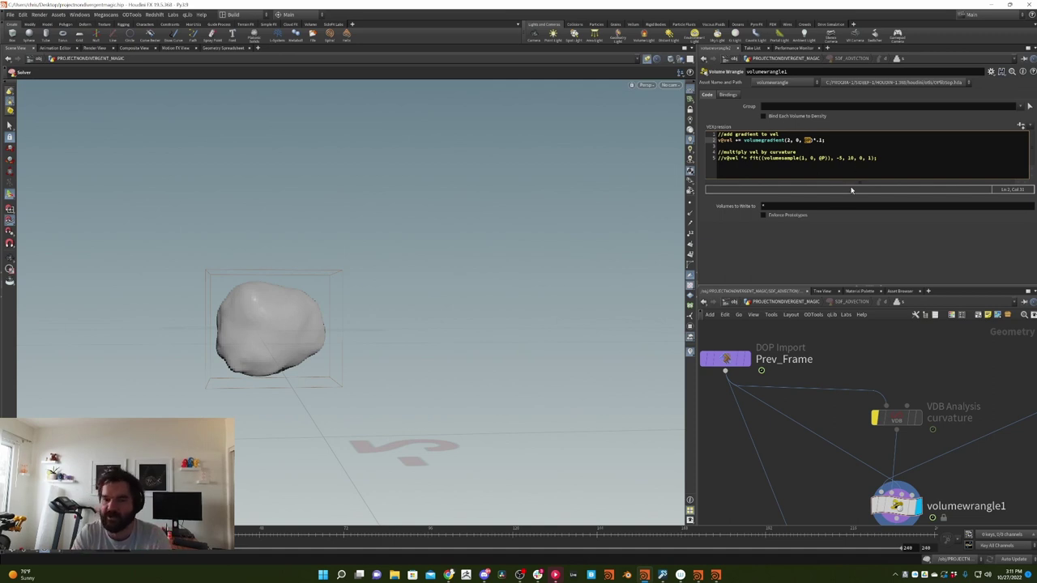
key("Right")
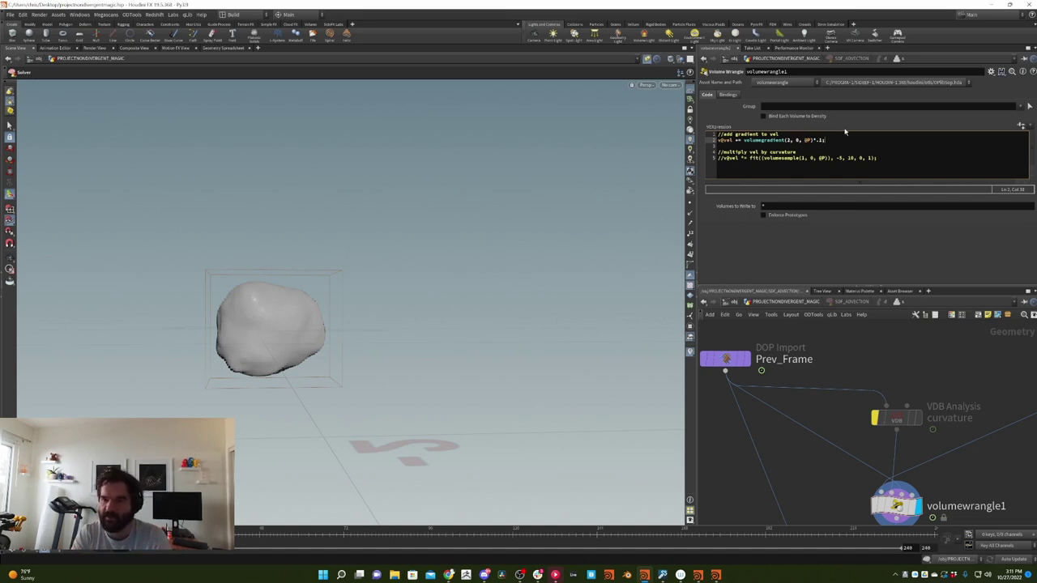
Play the simulation and view the gradient-driven growth of the surface from several angles
scroll(836, 458, "down", 5)
scroll(910, 418, "up", 2)
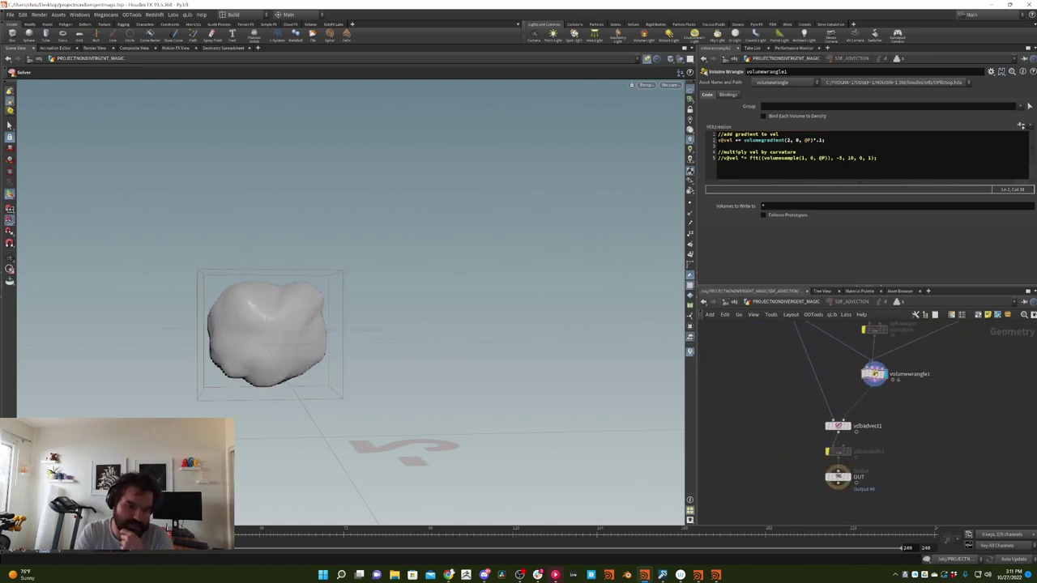
left_click_drag(389, 227, 351, 263)
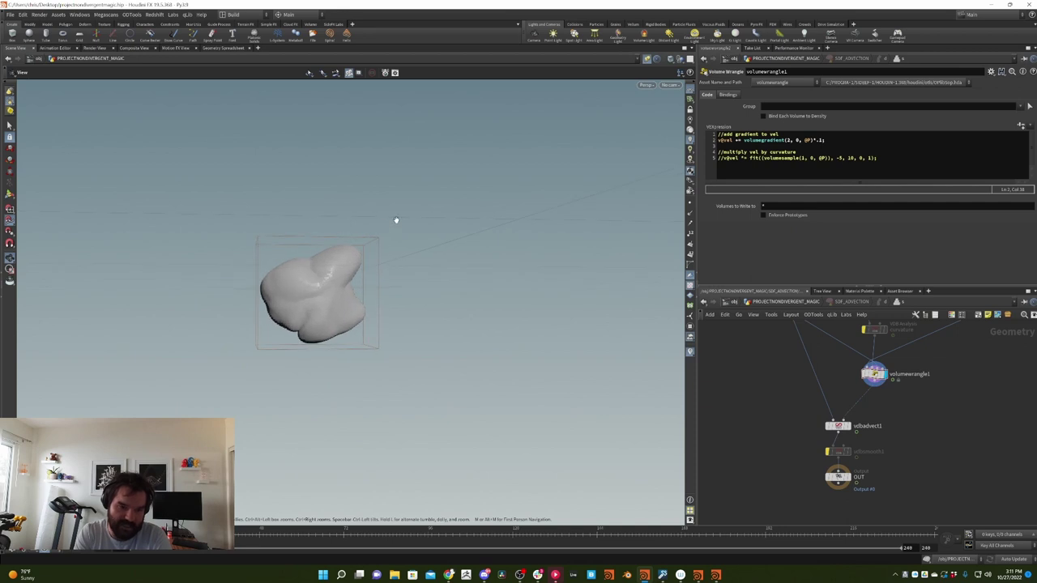
left_click_drag(429, 311, 485, 191)
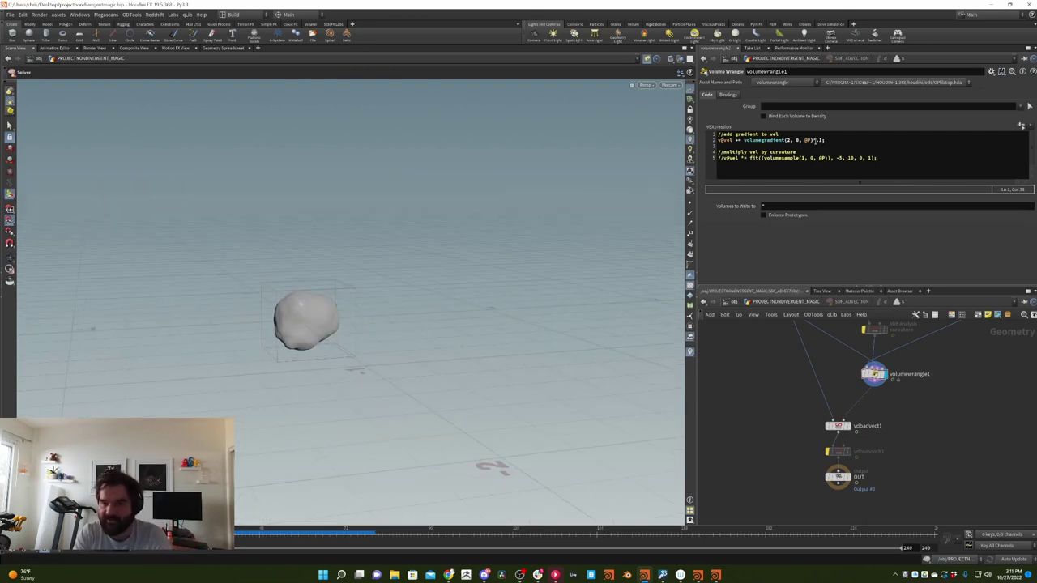
Try the volumegradient line at full strength without its multiplier, and put *.1 back after checking the growth
left_click_drag(825, 142, 817, 141)
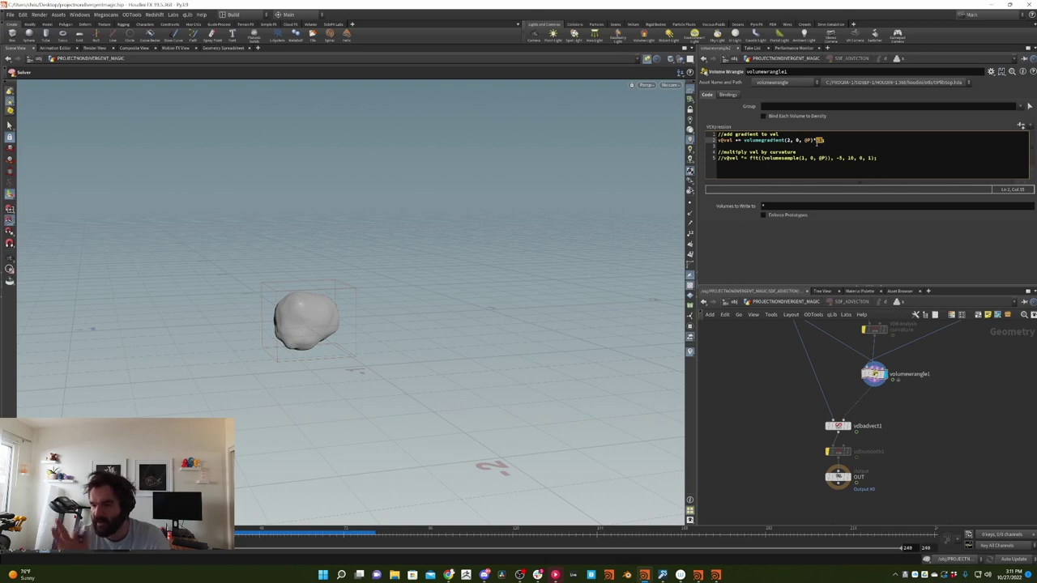
key("Return")
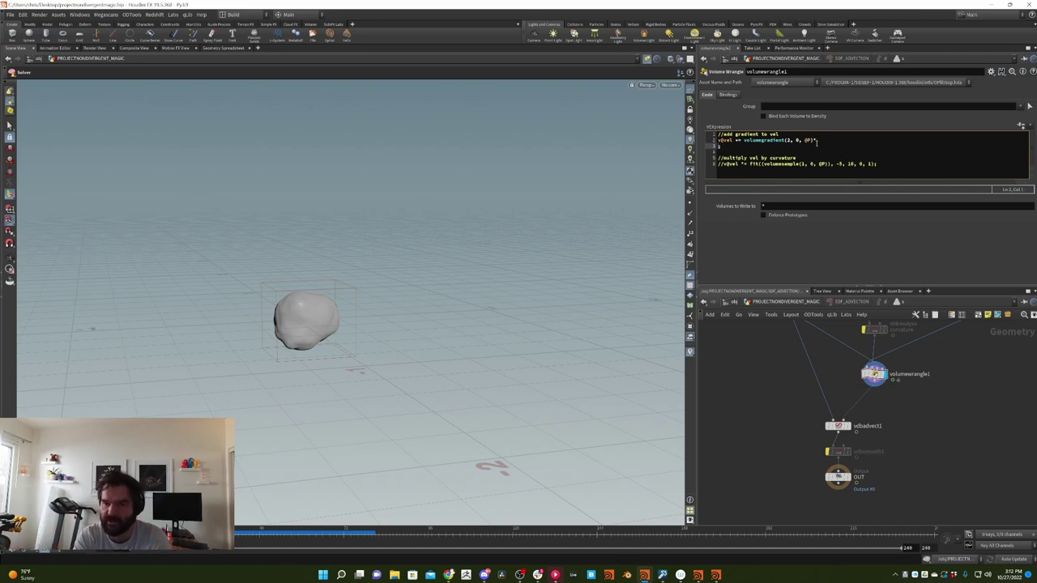
key("BackSpace")
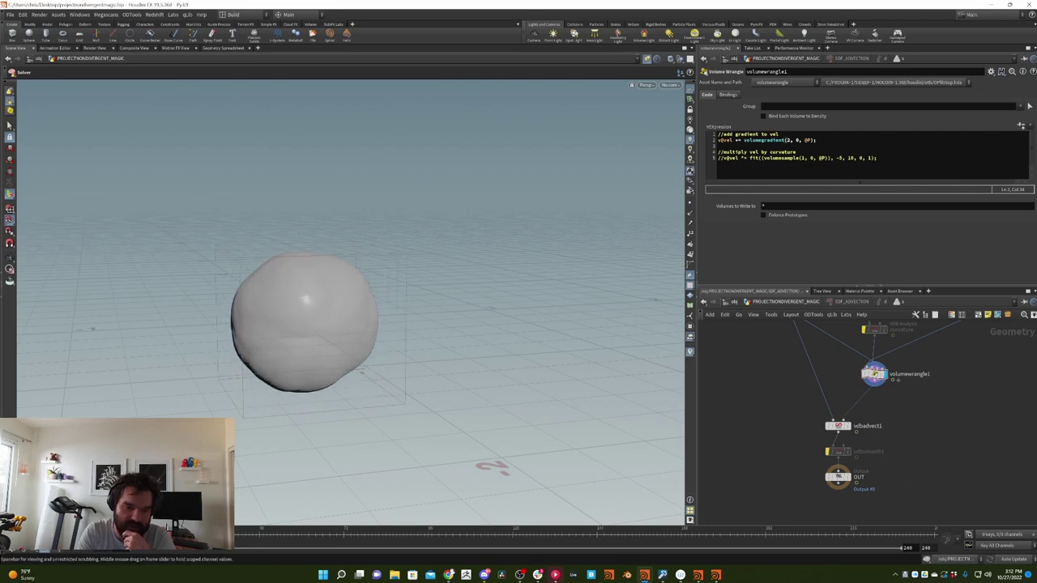
left_click(816, 140)
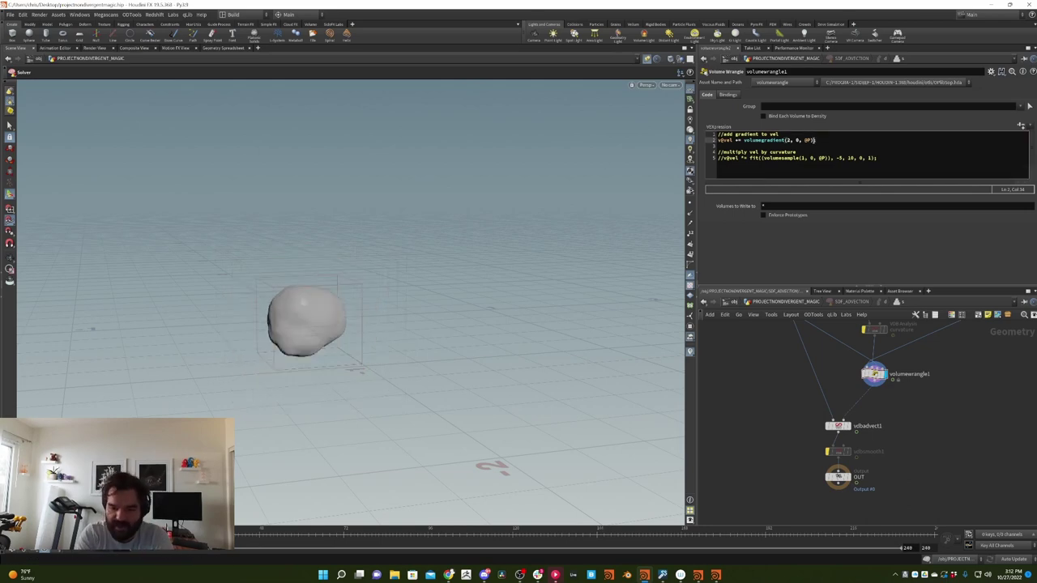
type("*.1")
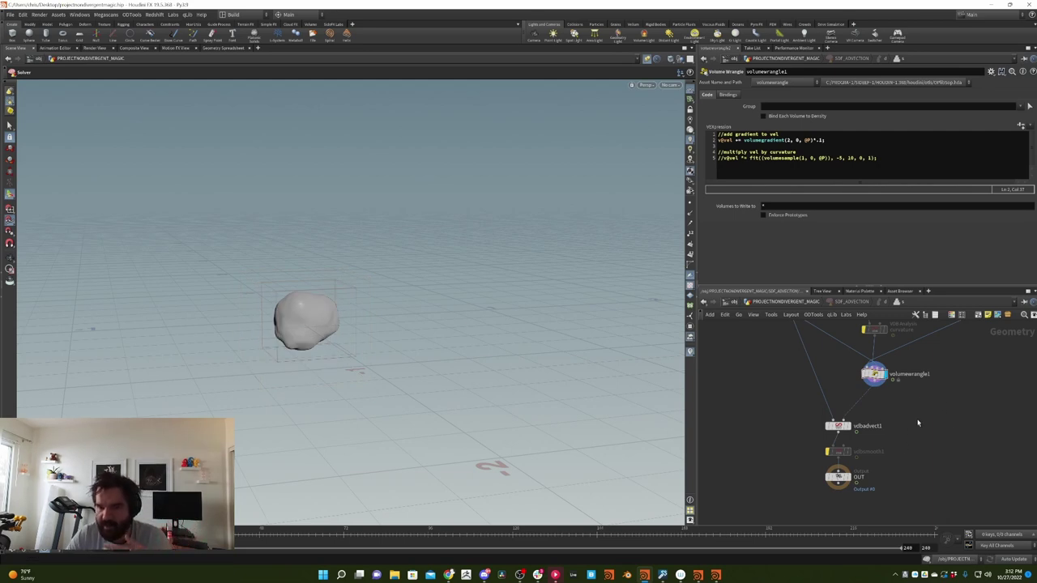
Enable the curvature VDB Analysis node and uncomment the volumewrangle1 line that multiplies vel by curvature
middle_click_drag(908, 402, 868, 422)
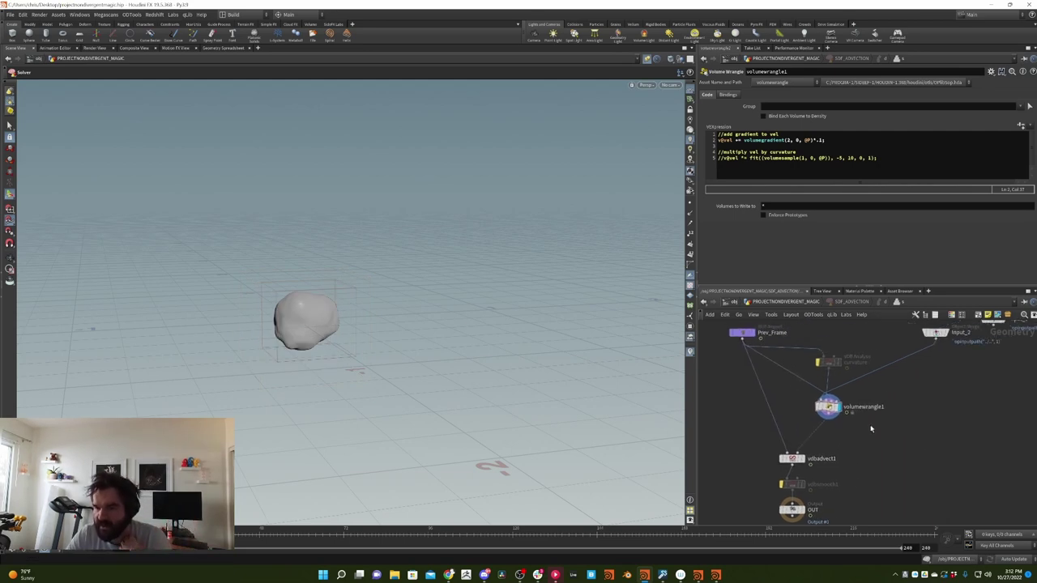
left_click(829, 361)
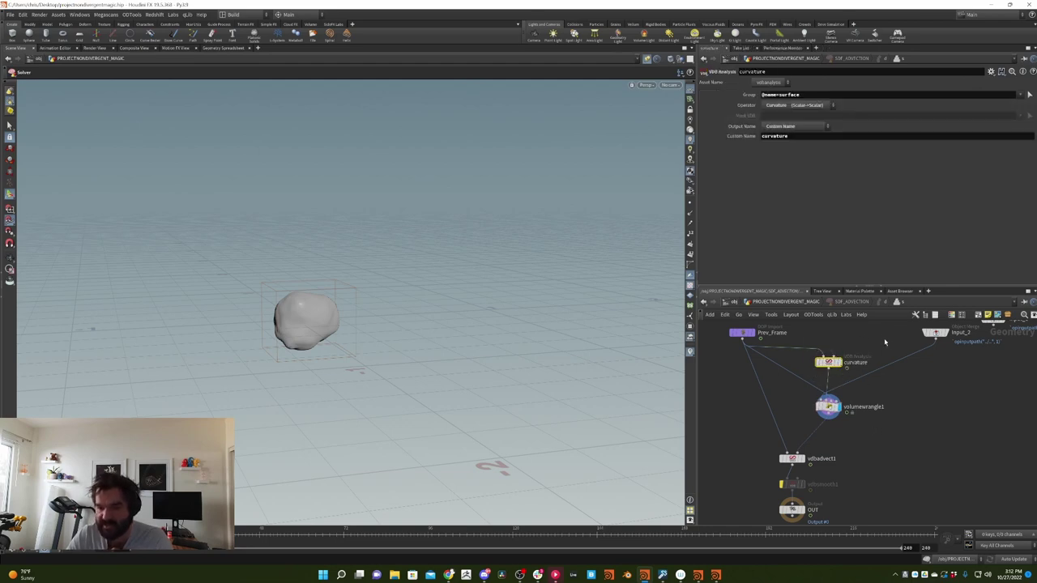
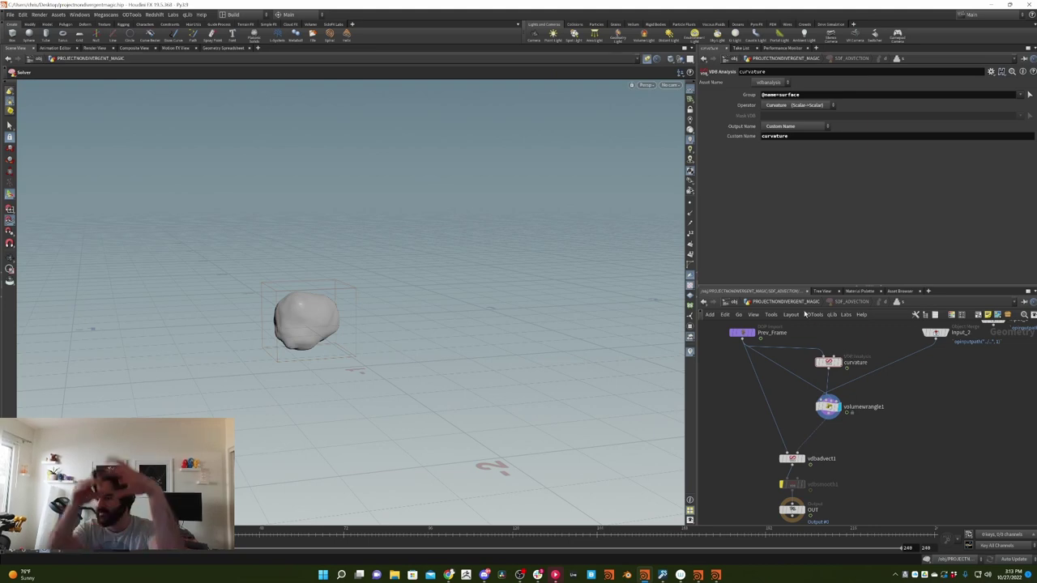
left_click(818, 400)
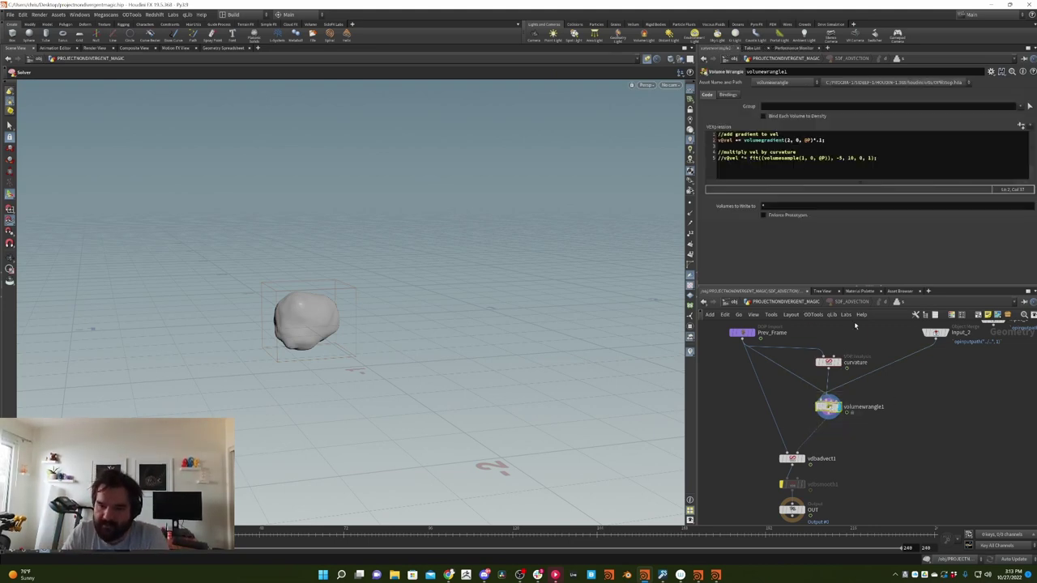
left_click(719, 158)
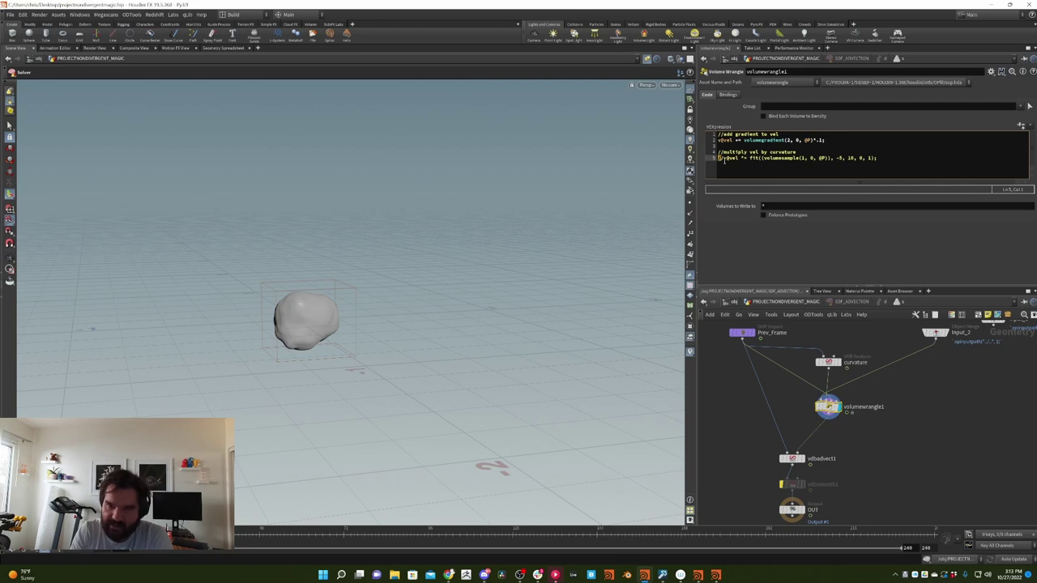
type("//")
key("BackSpace")
key("BackSpace")
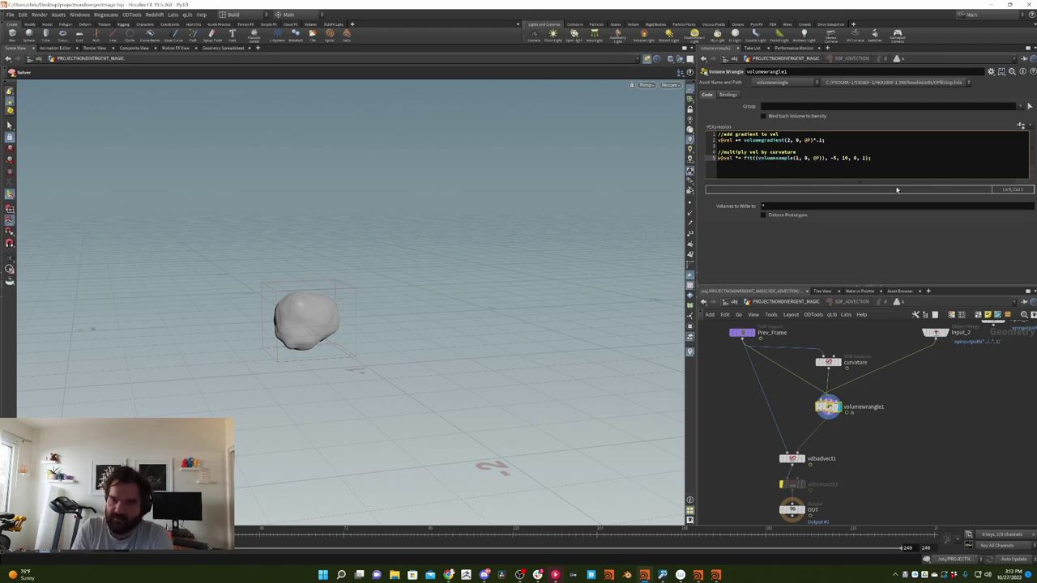
Examine the gradient addition line and the line multiplying v@vel by the fitted curvature sample
left_click_drag(827, 141, 662, 124)
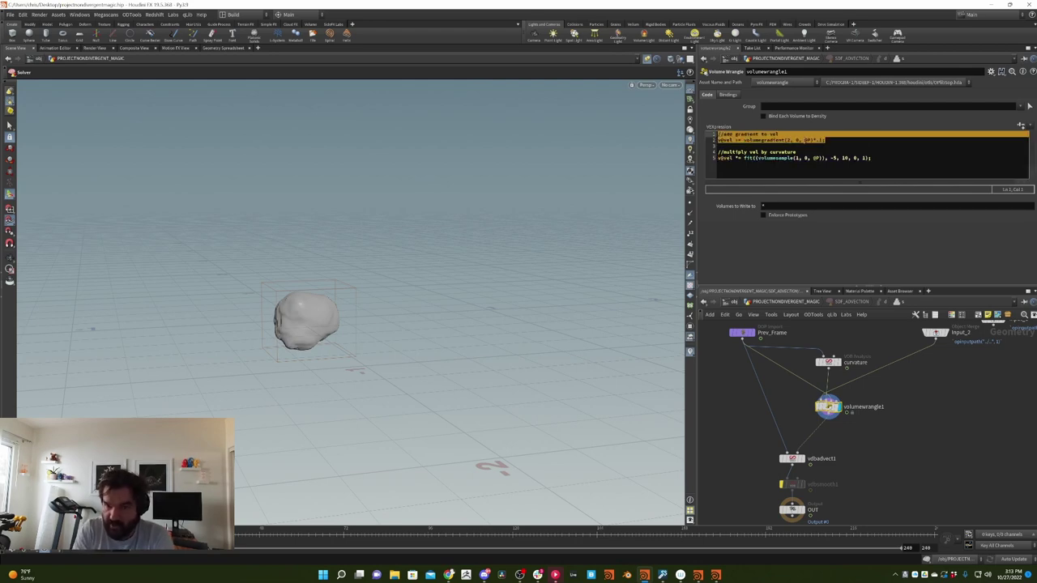
left_click(838, 144)
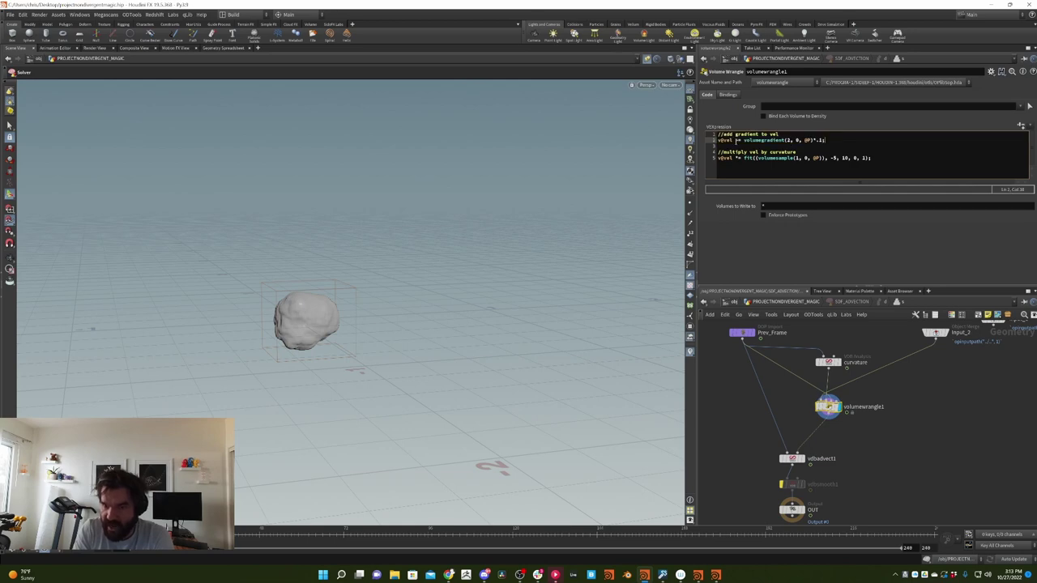
left_click(898, 159)
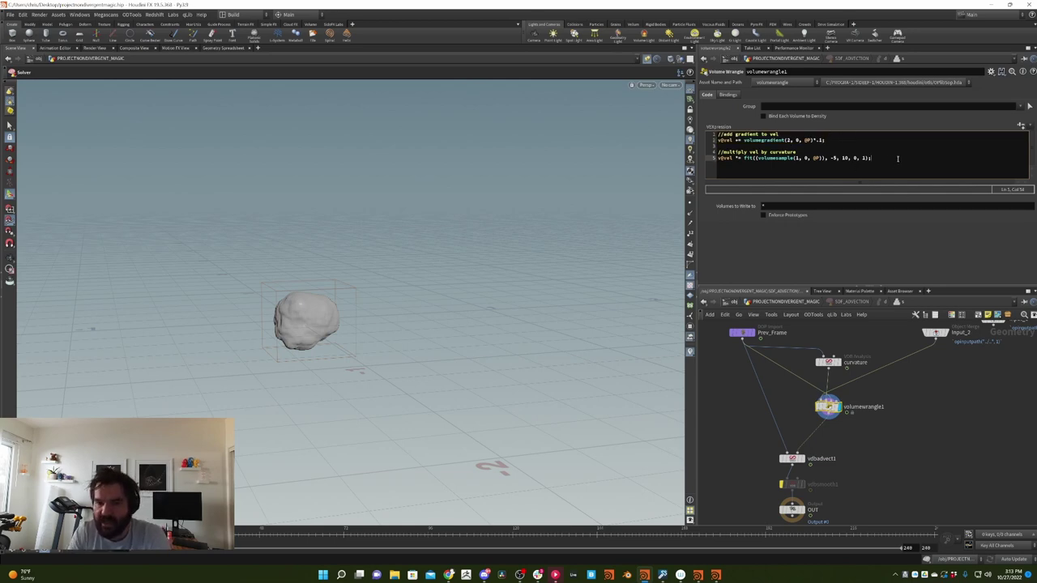
triple_click(806, 153)
left_click(808, 152)
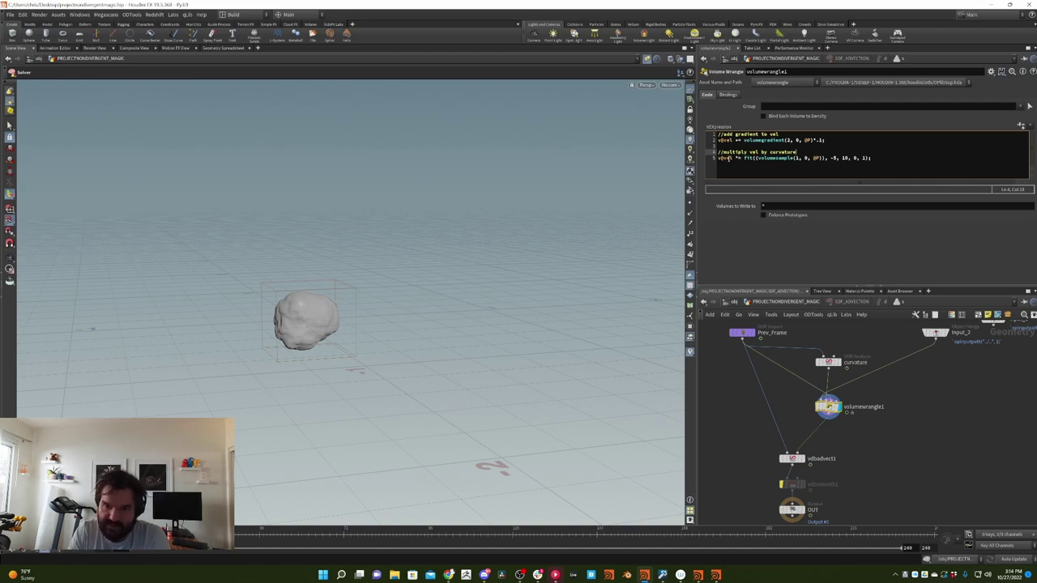
left_click(718, 158)
left_click(744, 158)
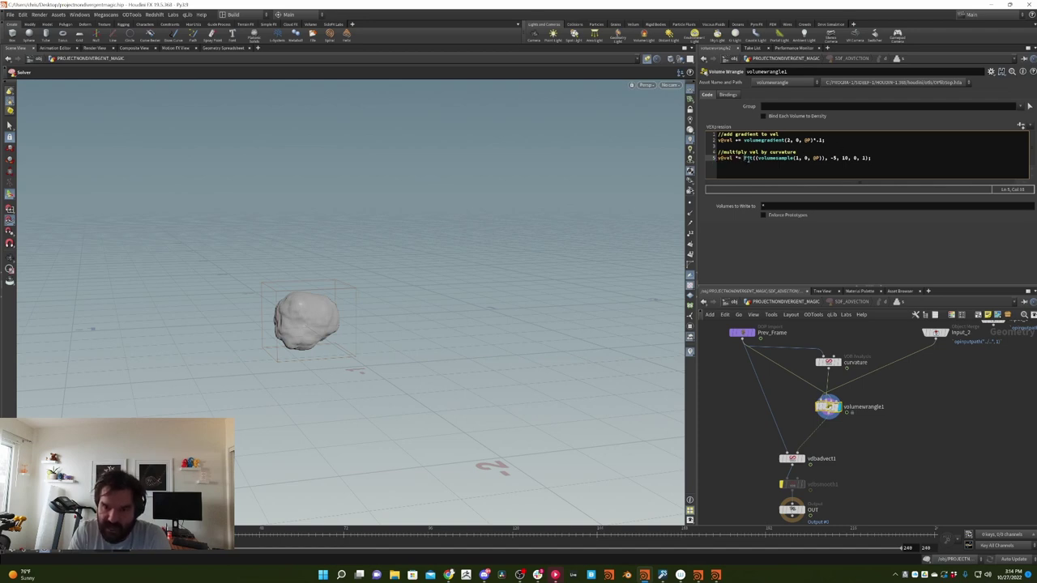
Strip the fit remapping and its range values from the curvature line, leaving v@vel *= (volumesample(1, 0, @P))
double_click(749, 158)
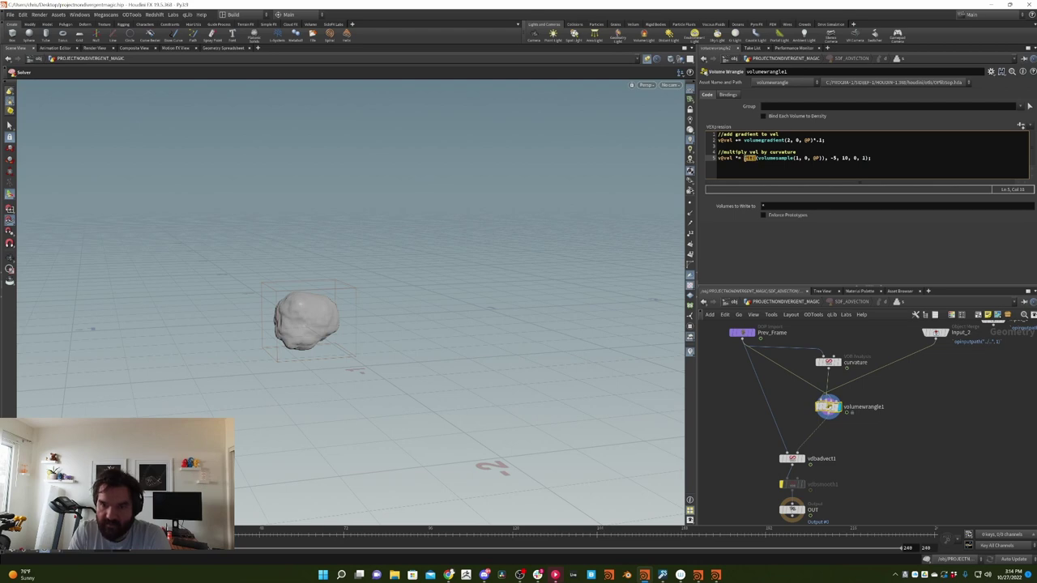
key("BackSpace")
left_click_drag(862, 158, 812, 158)
key("BackSpace")
type(")")
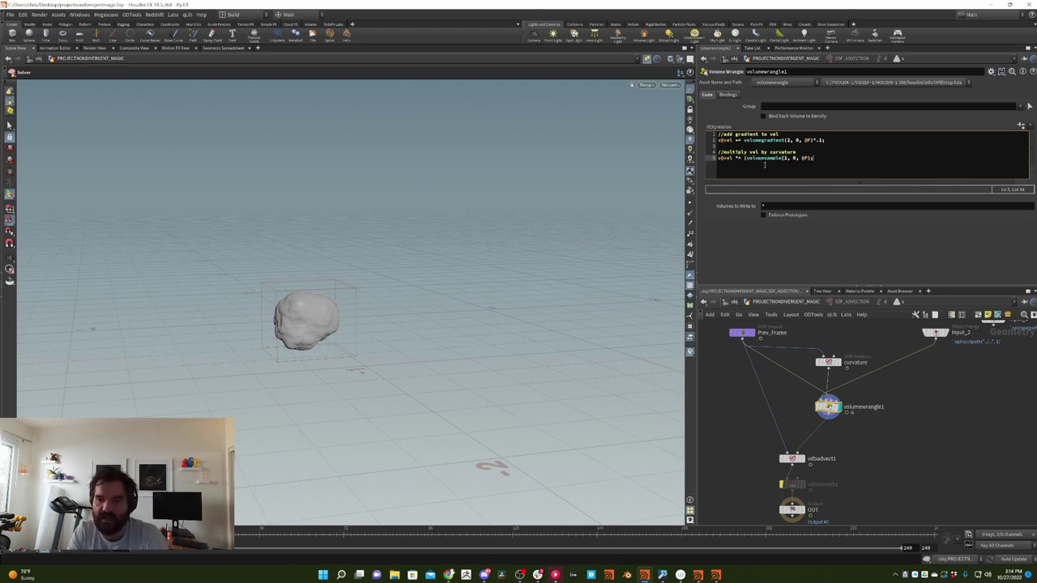
Check the curvature node's info and examine the input, primitive and @P arguments of the volumesample call
middle_click(828, 365)
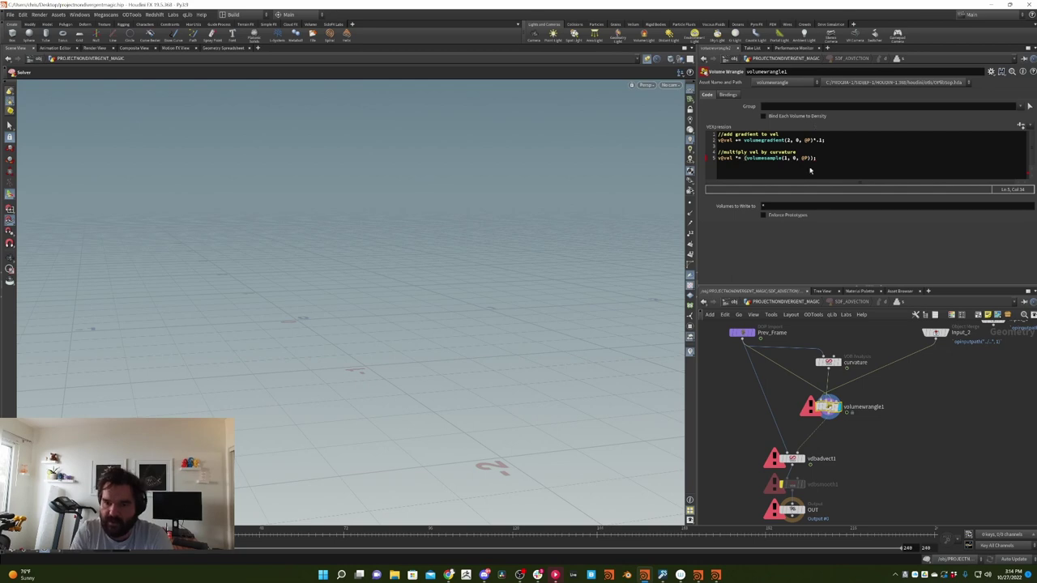
double_click(786, 158)
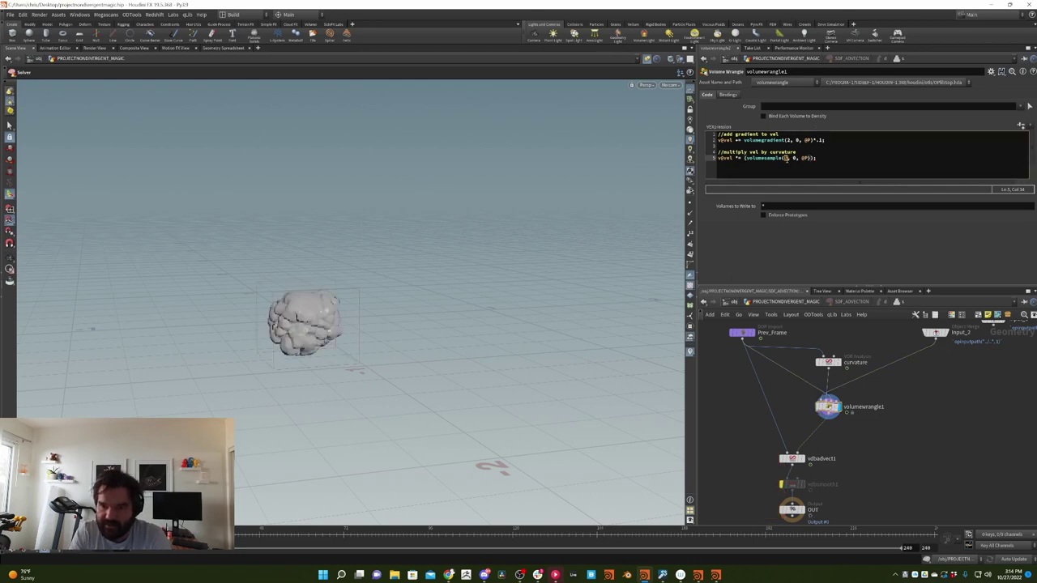
double_click(797, 158)
type("1")
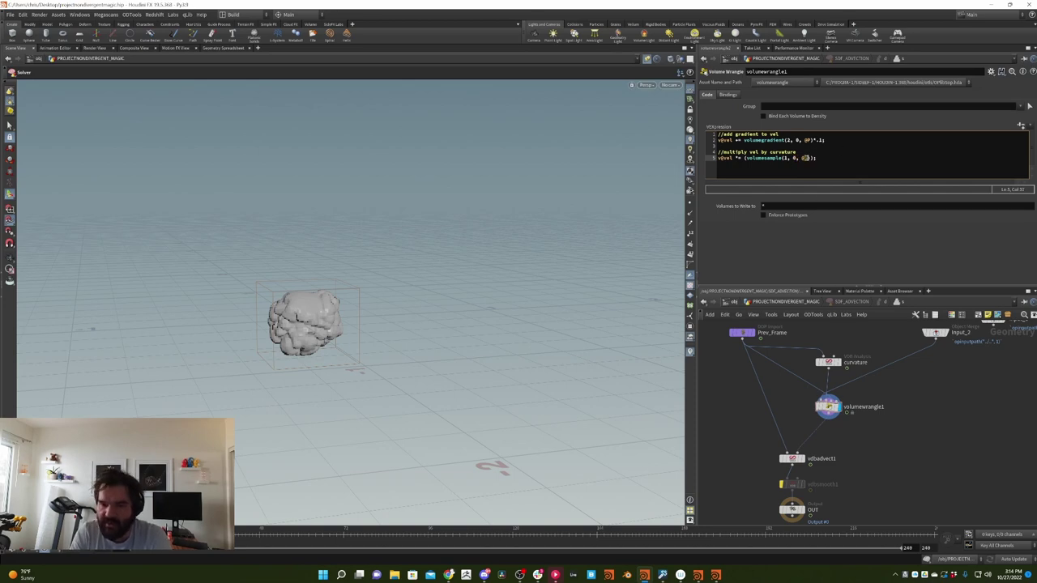
double_click(806, 158)
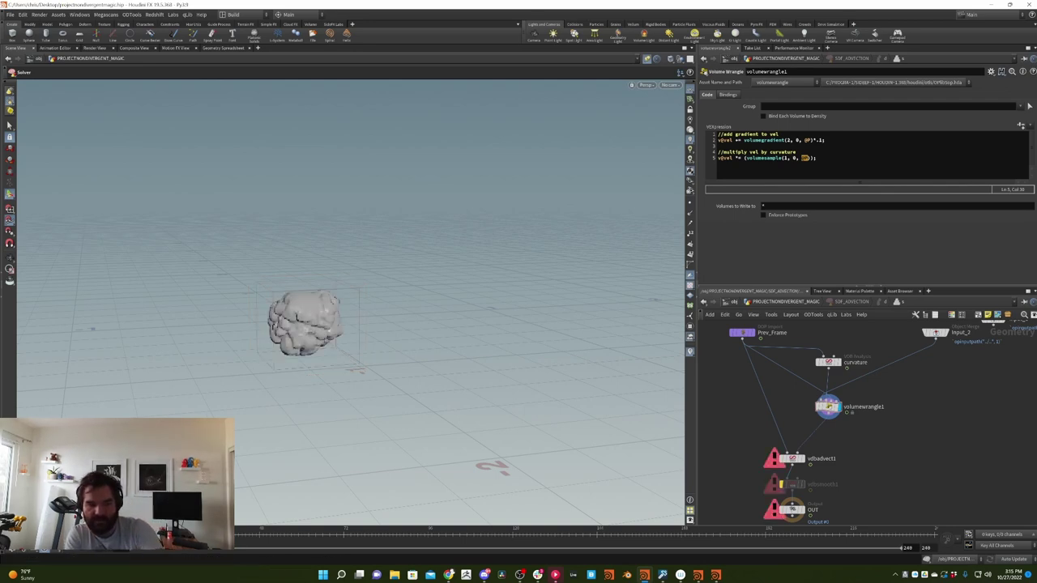
Wrap the curvature volumesample in a fit function remapping the range -5 to 10 onto 0 to 1
left_click(762, 161)
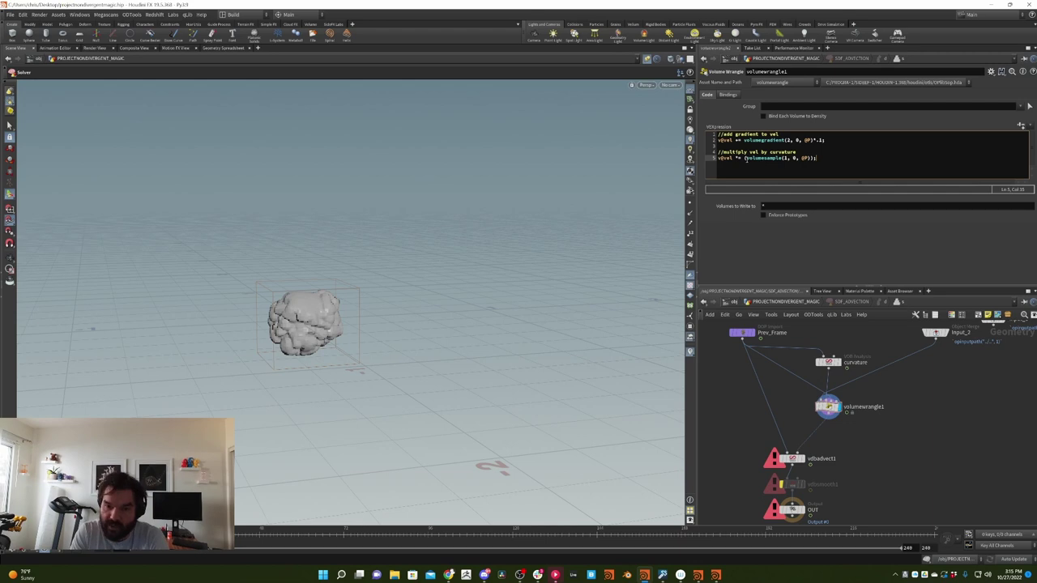
left_click(745, 159)
key("Right")
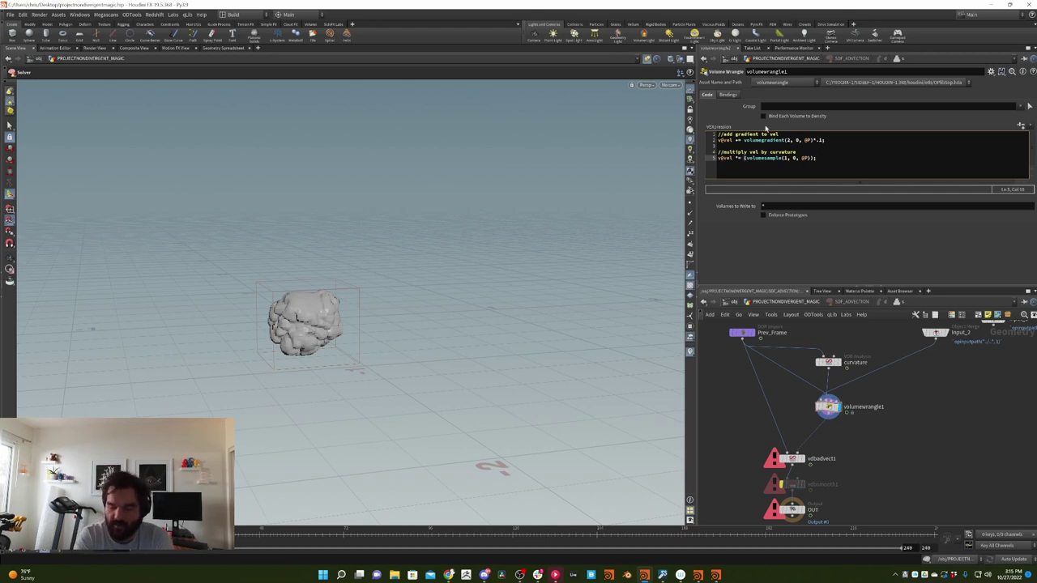
type("fit(")
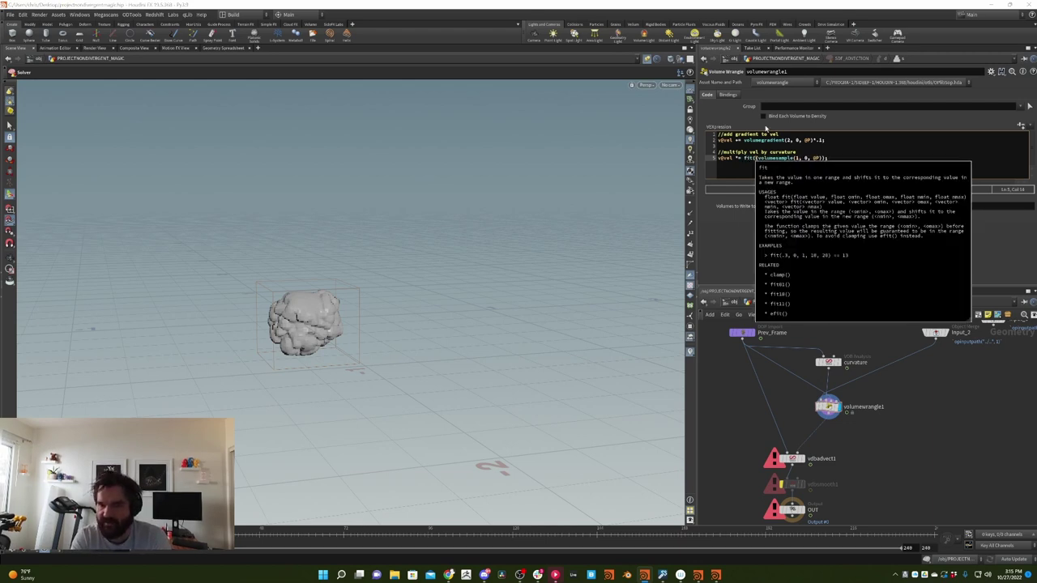
key("Right")
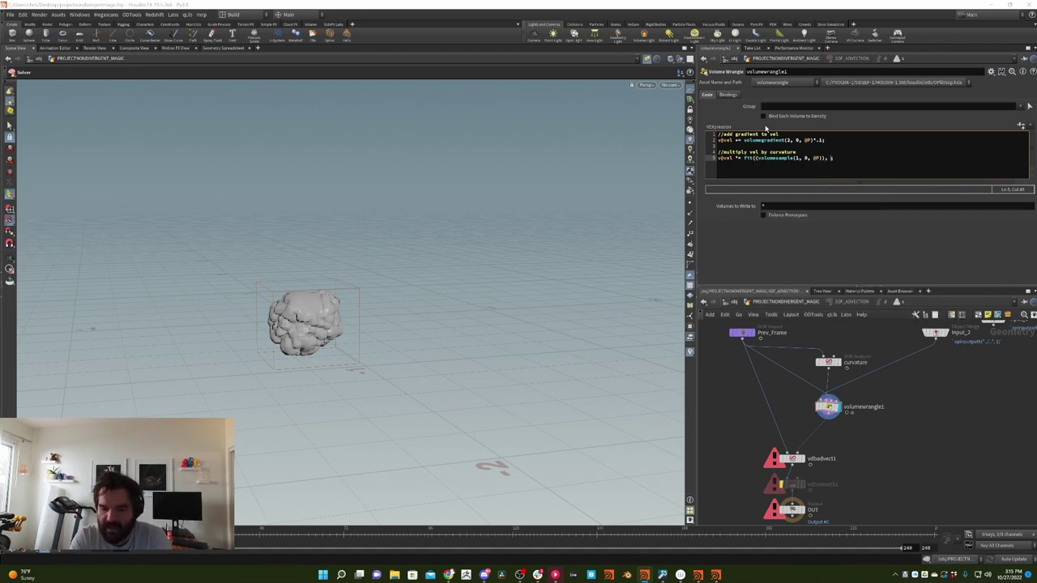
type("-5,")
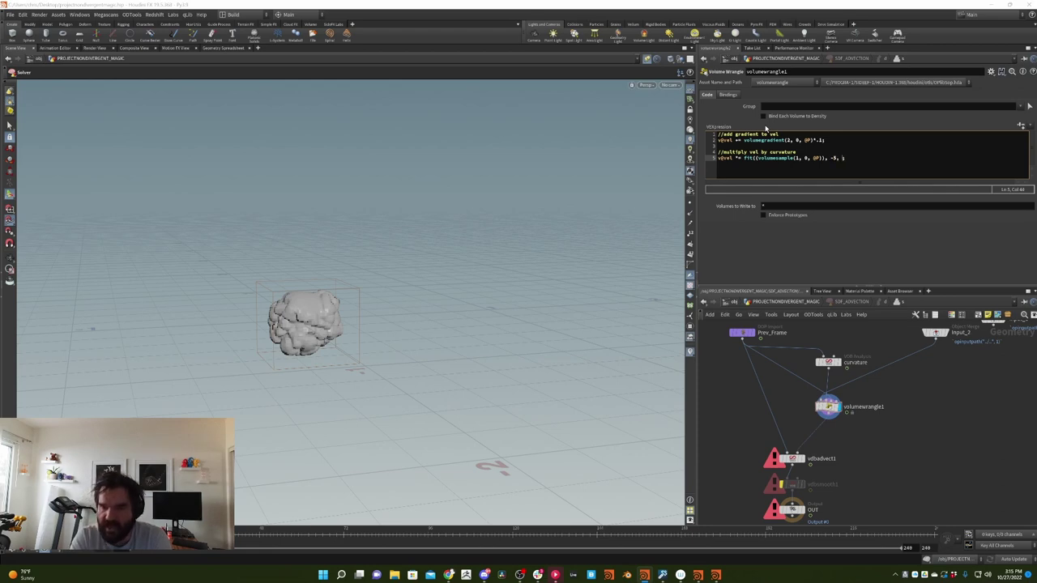
type(" 10)")
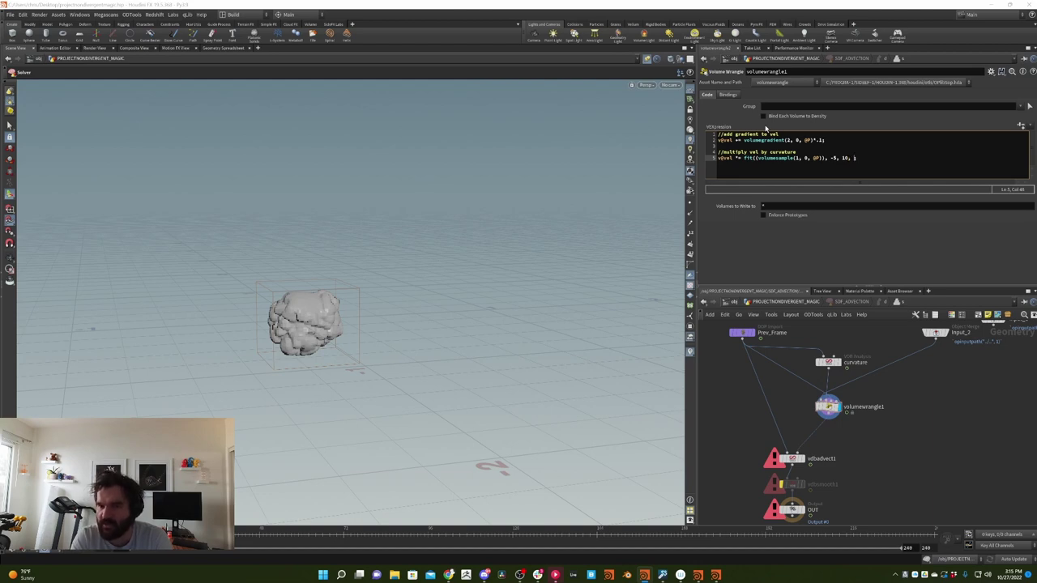
type(", 1)")
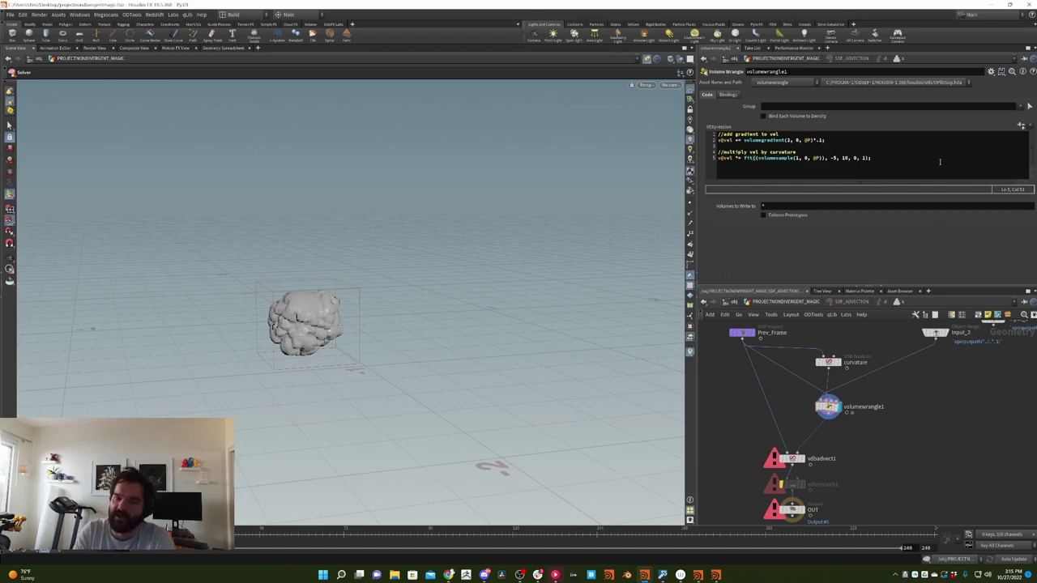
Examine the old and new range values of the fit call in the curvature line
left_click(805, 165)
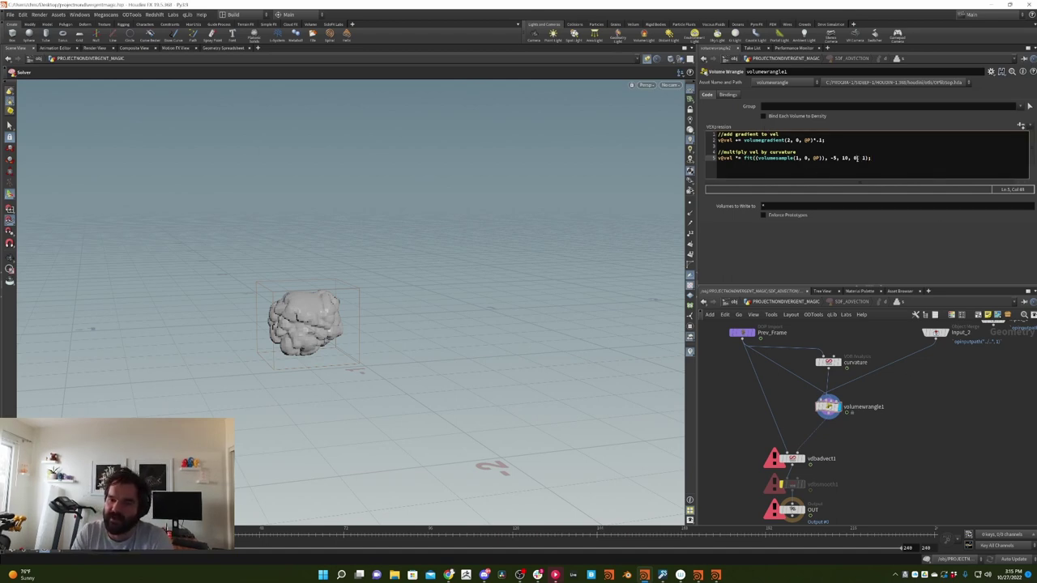
double_click(855, 158)
double_click(835, 158)
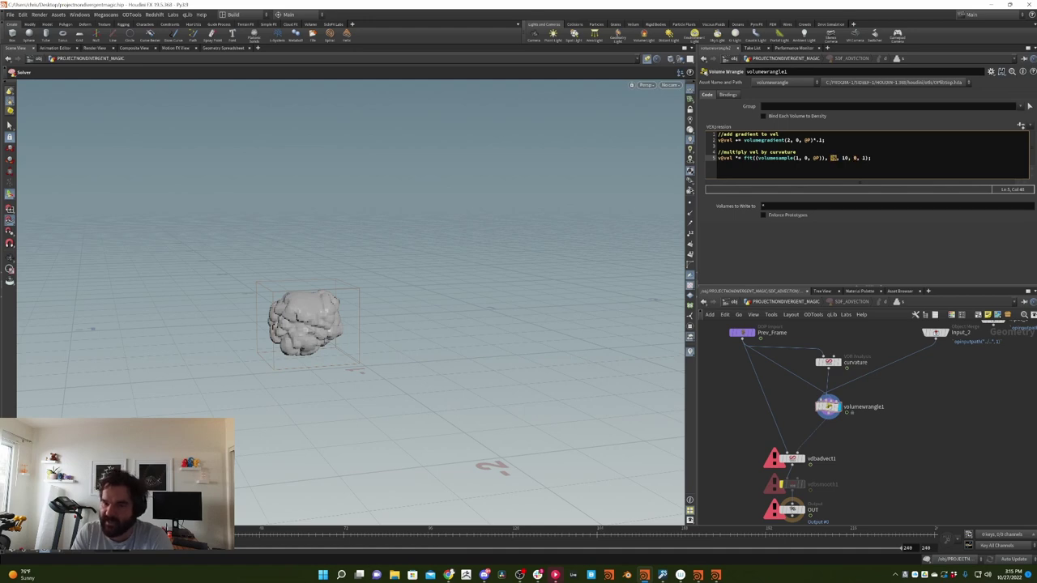
left_click(869, 158)
double_click(864, 158)
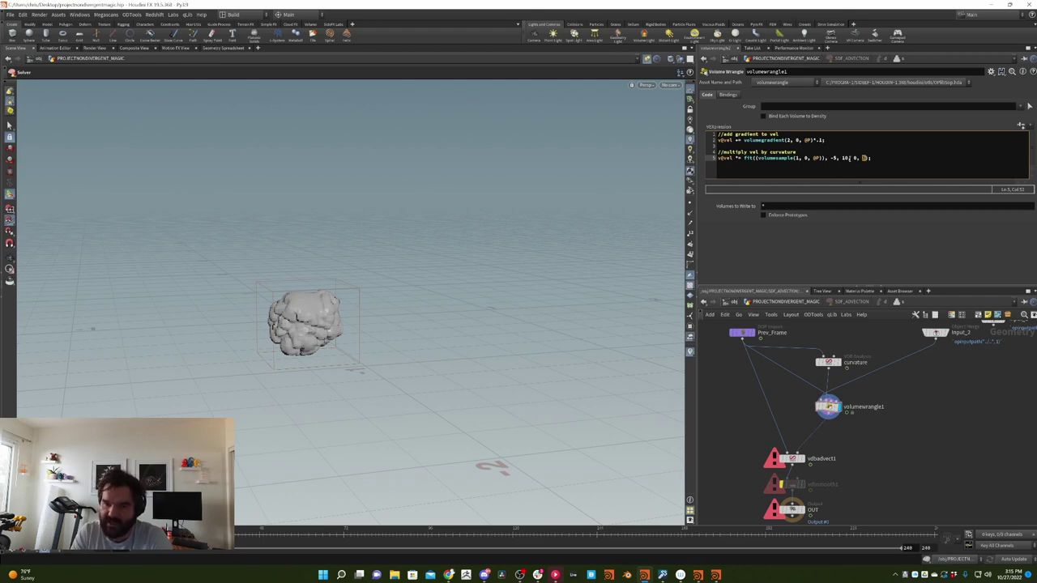
double_click(845, 158)
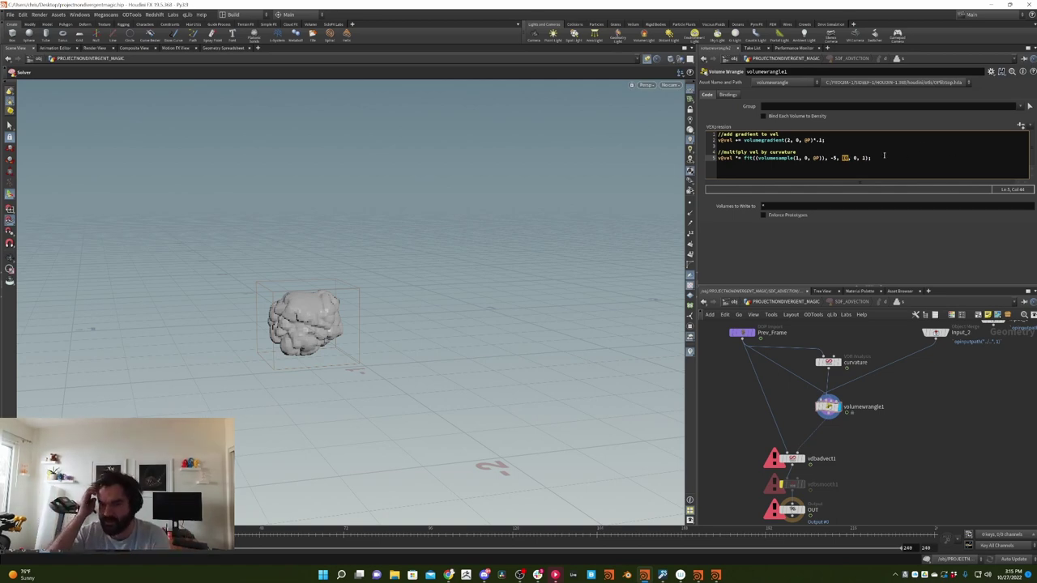
Display the solver's OUT node, play the curvature-masked growth and return the timeline to the early frames
left_click(792, 509)
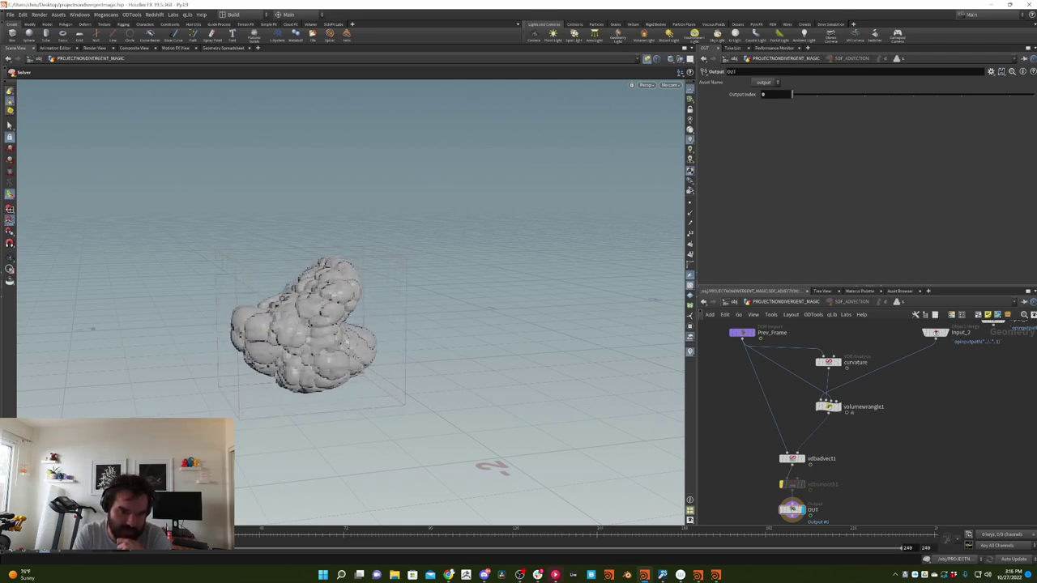
key("Up")
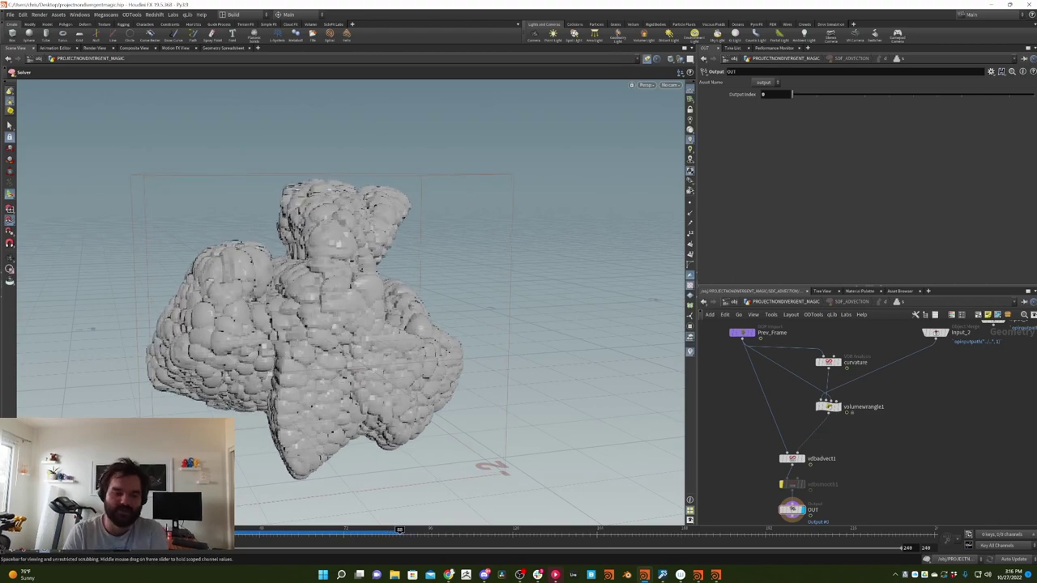
mouse_move(243, 529)
left_mouse_down()
mouse_move(341, 529)
mouse_move(247, 529)
left_mouse_up()
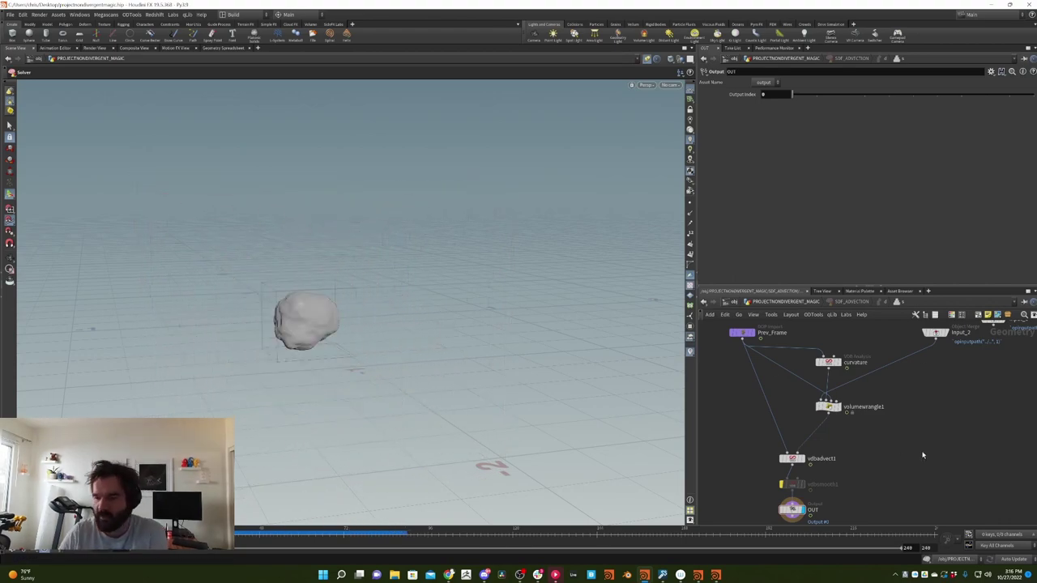
Enable the bypassed vdbsmooth1 node and keep its operation on Mean Value after checking the alternatives
middle_click_drag(855, 499, 862, 474)
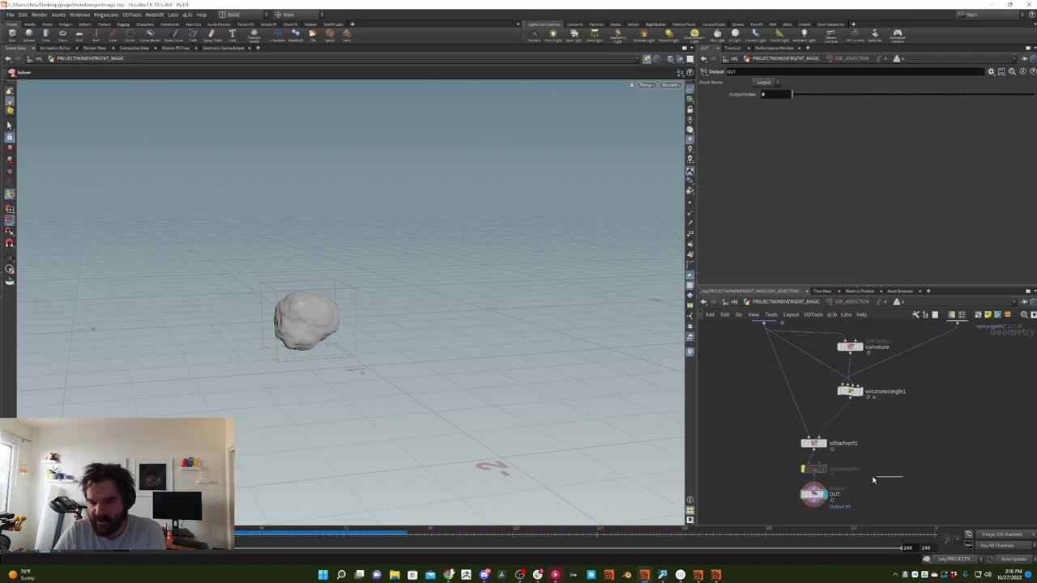
left_click(810, 470)
left_click(804, 469)
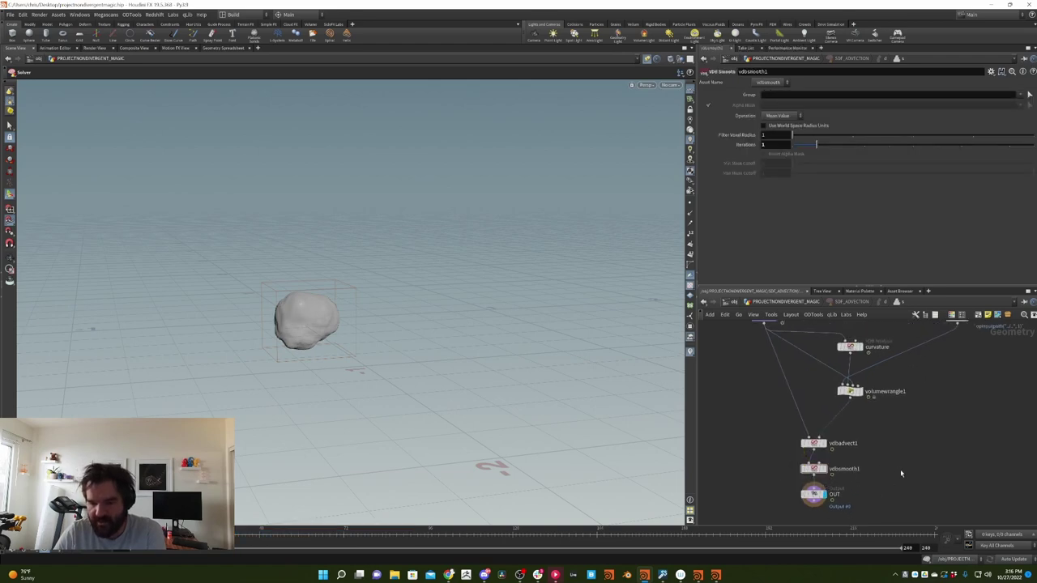
left_click(778, 116)
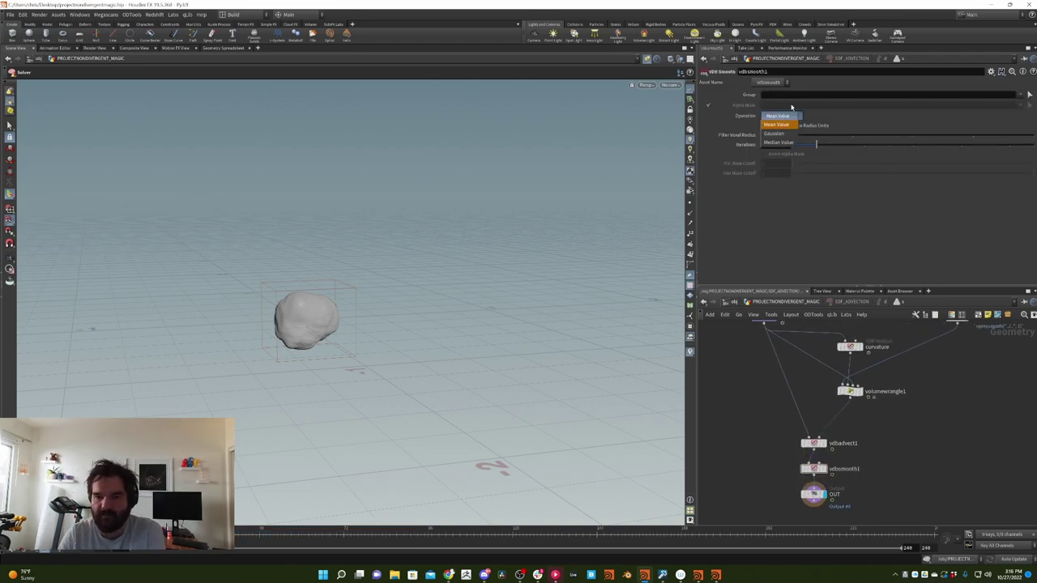
left_click(776, 124)
left_click(778, 116)
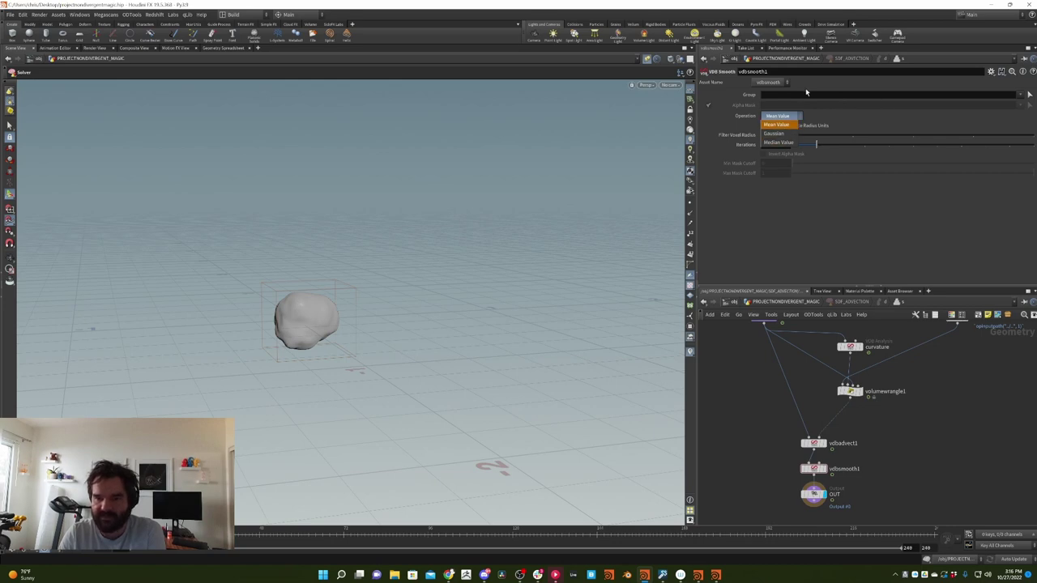
left_click(777, 125)
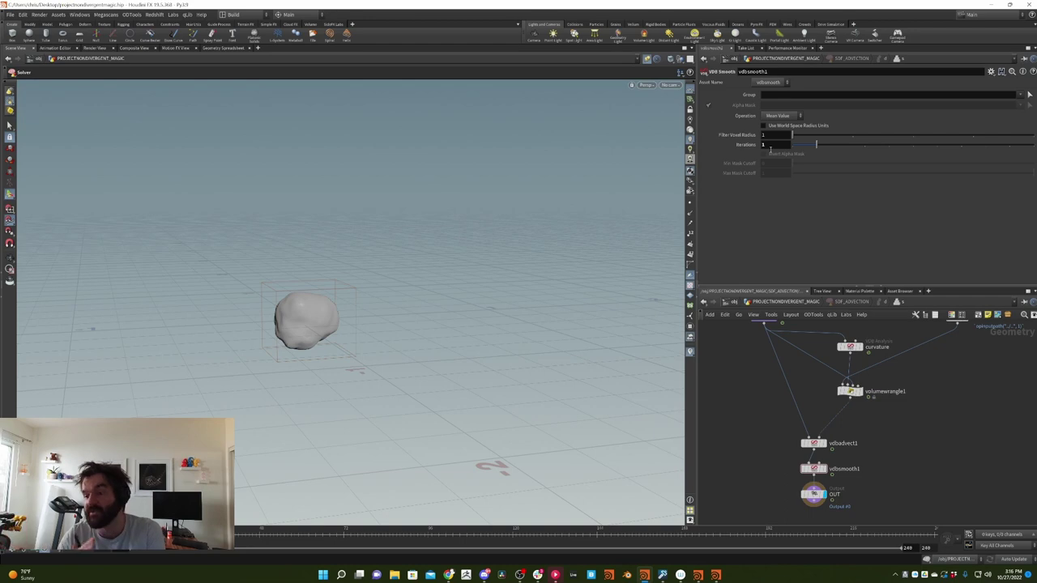
Try vdbsmooth1 with 4 iterations on the growing shape, and return the iterations to 1
left_click_drag(816, 144, 881, 146)
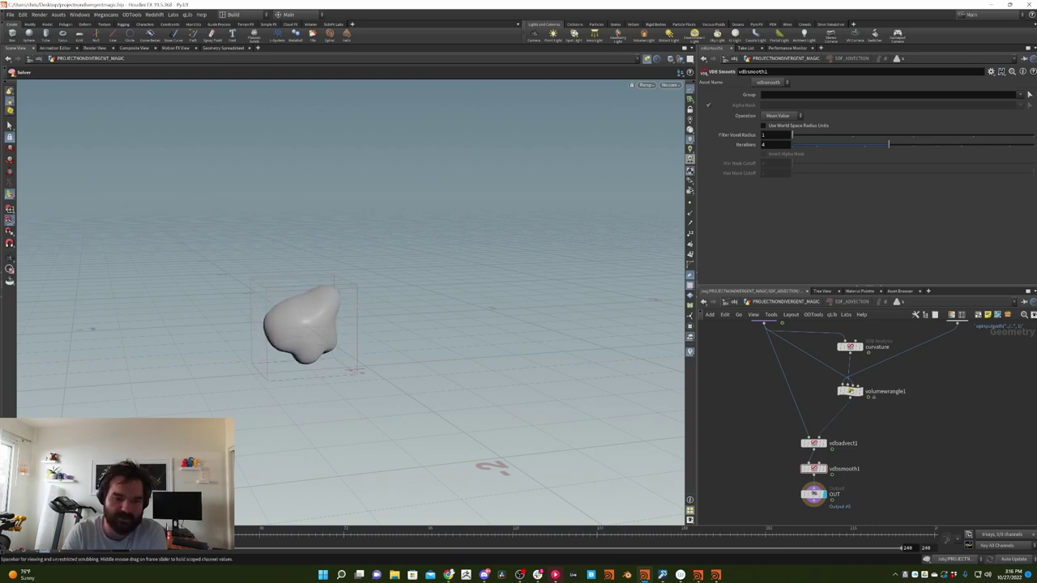
left_click_drag(889, 145, 805, 139)
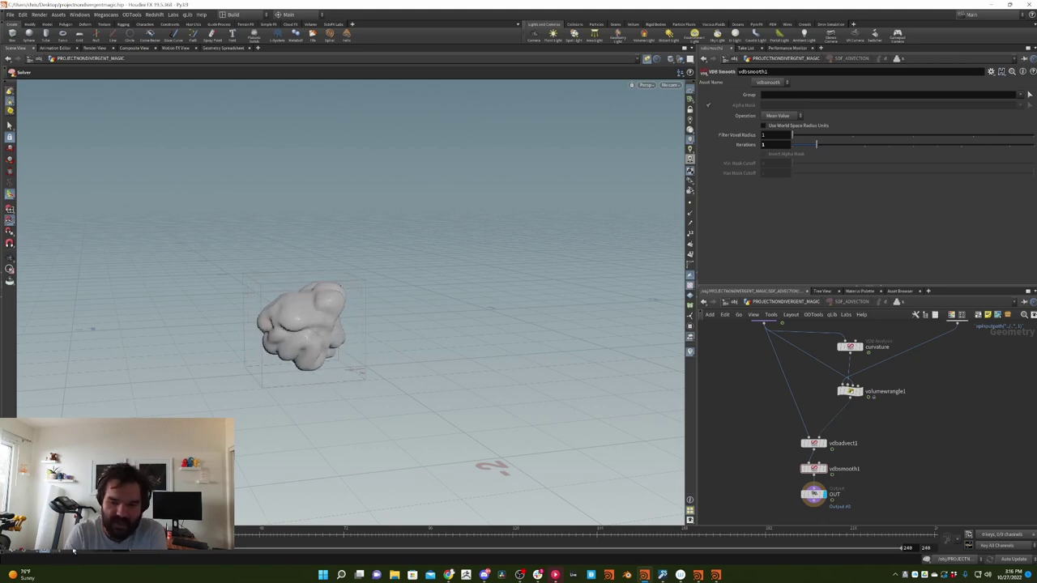
Leave the solver network, play the smoothed SDF_ADVECTION growth and inspect the shape across frames from another angle
left_click(804, 302)
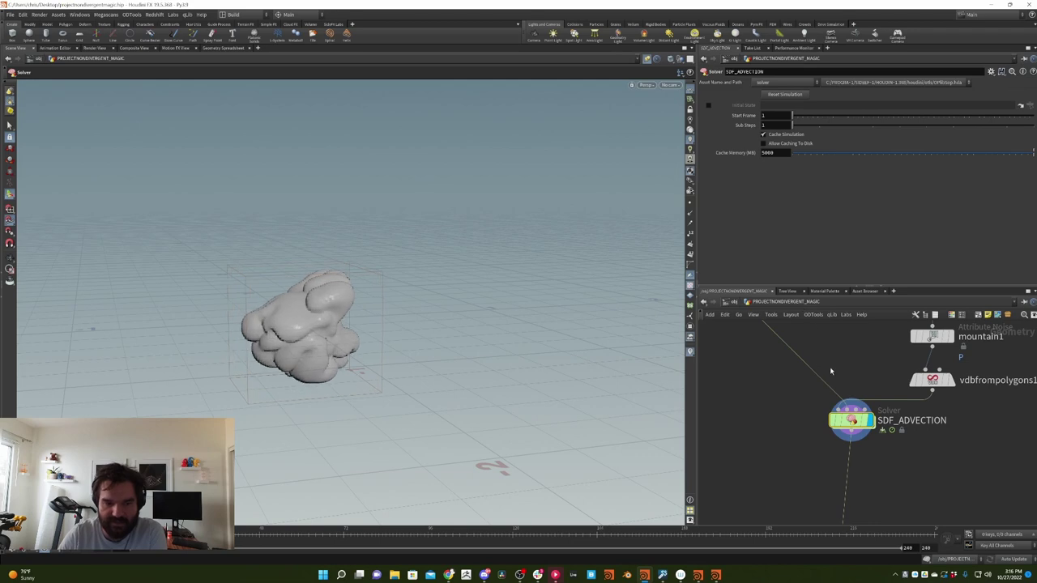
key("Up")
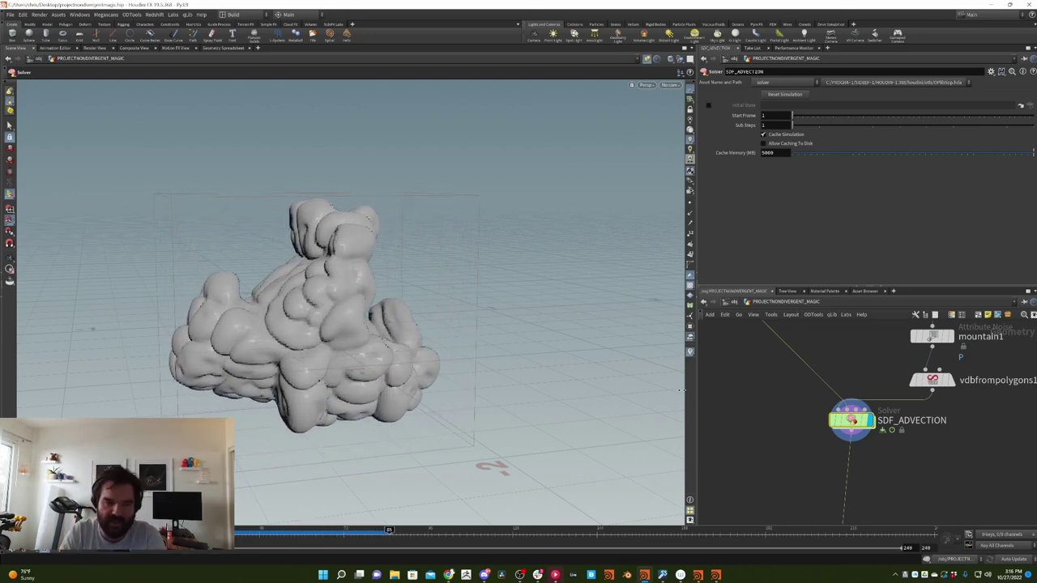
left_click_drag(264, 531, 294, 531)
left_click_drag(340, 324, 529, 302)
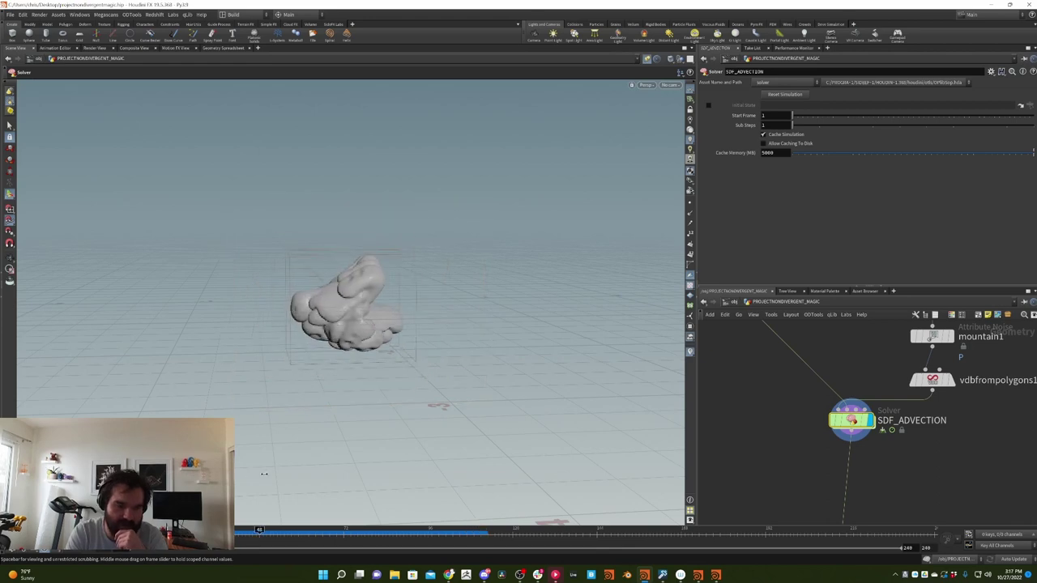
Go back inside the SDF_ADVECTION solver and review the vdbsmooth1 settings and the volumewrangle1 code
middle_click_drag(962, 387, 863, 412)
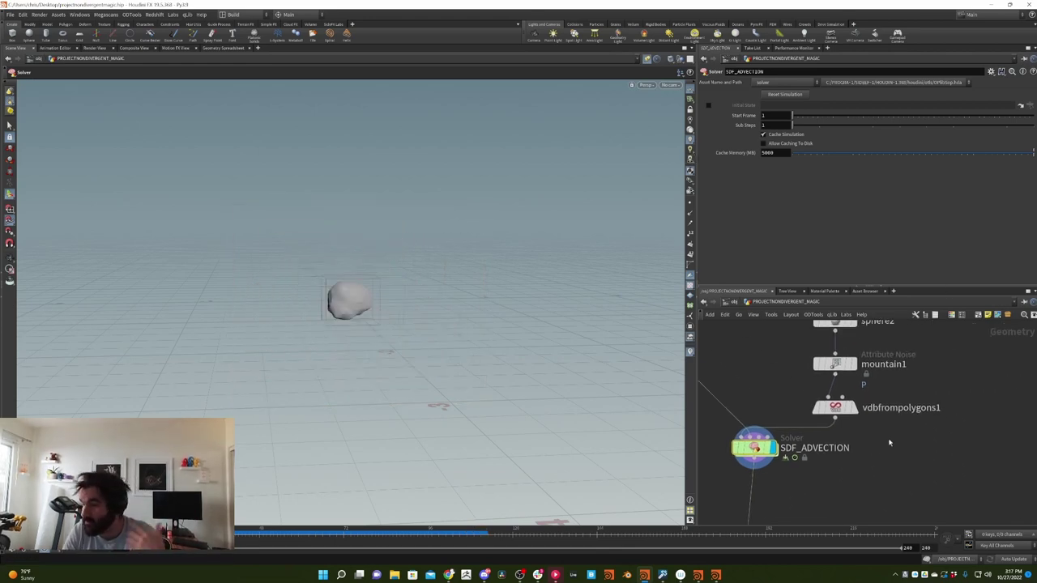
left_click(875, 398)
left_click(802, 436)
double_click(802, 435)
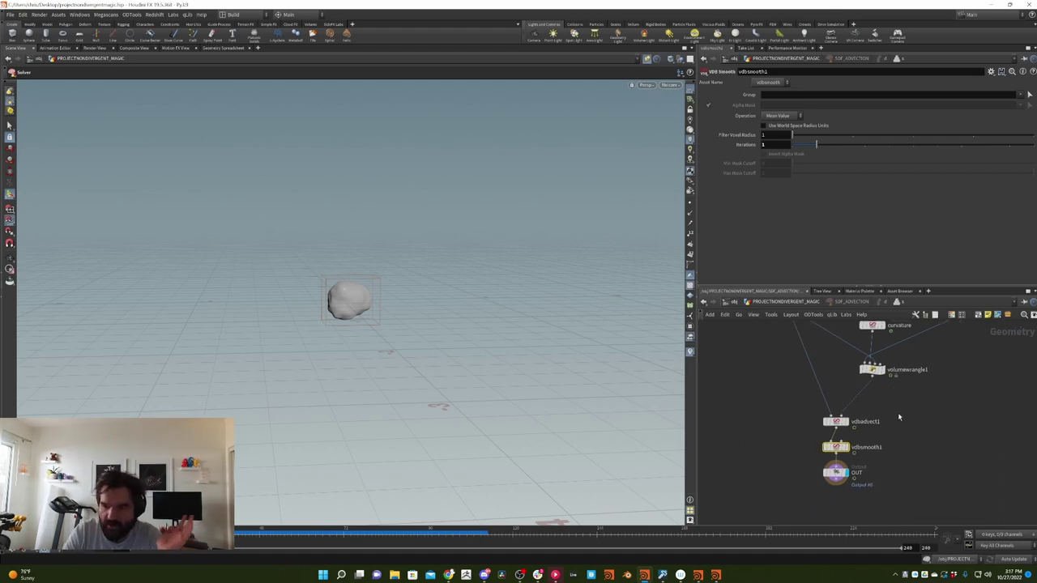
middle_click_drag(900, 399, 890, 429)
left_click(863, 399)
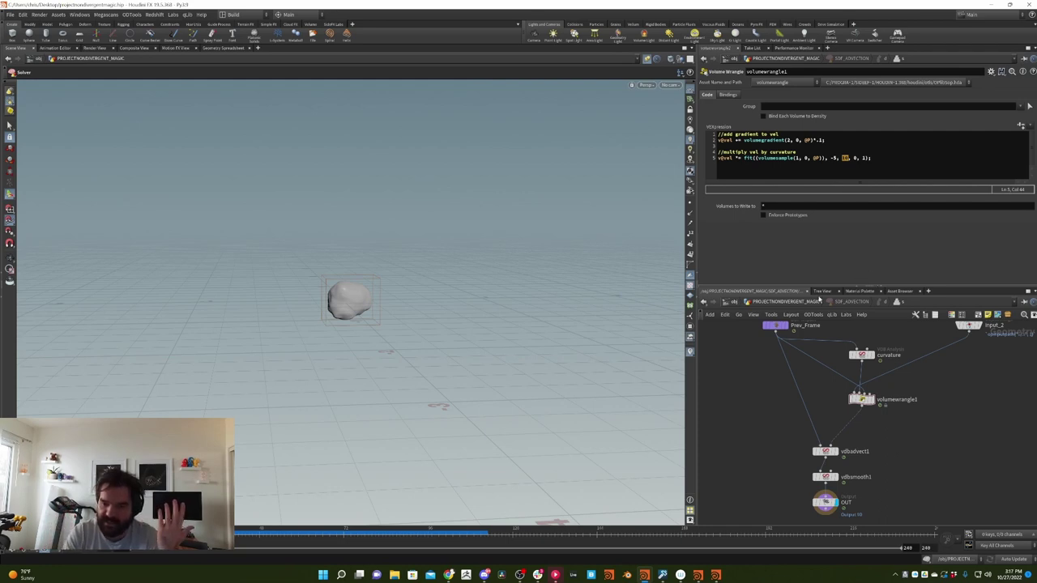
Return to the geometry network, display VEL_OUT and examine the vdbprojectnondivergent1 node feeding the velocity into the solver
left_click(816, 301)
middle_click_drag(865, 367, 812, 406)
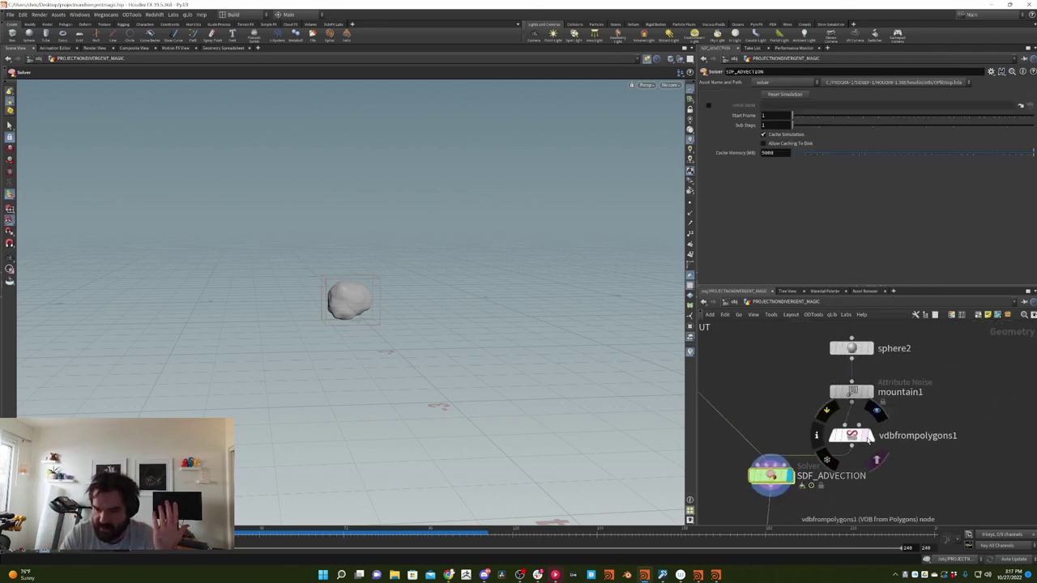
middle_click_drag(700, 362, 873, 430)
left_click(841, 400)
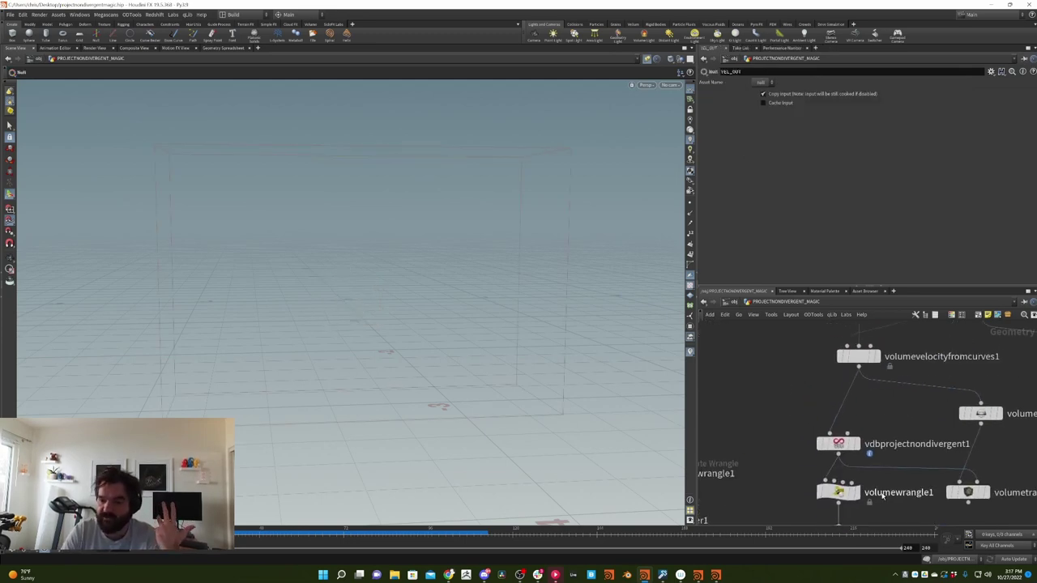
key("Up")
key("Up")
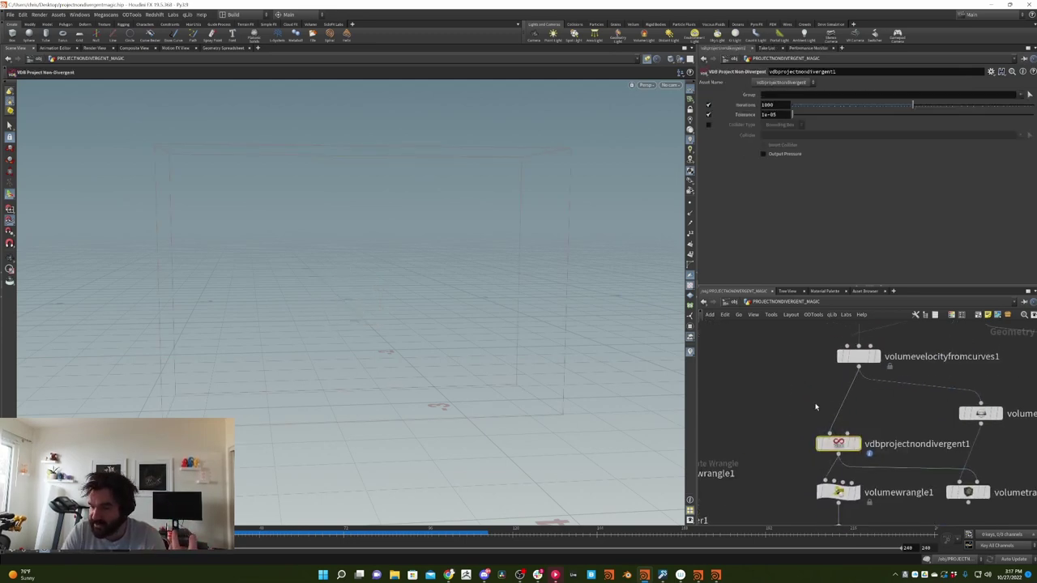
scroll(810, 397, "down", 3)
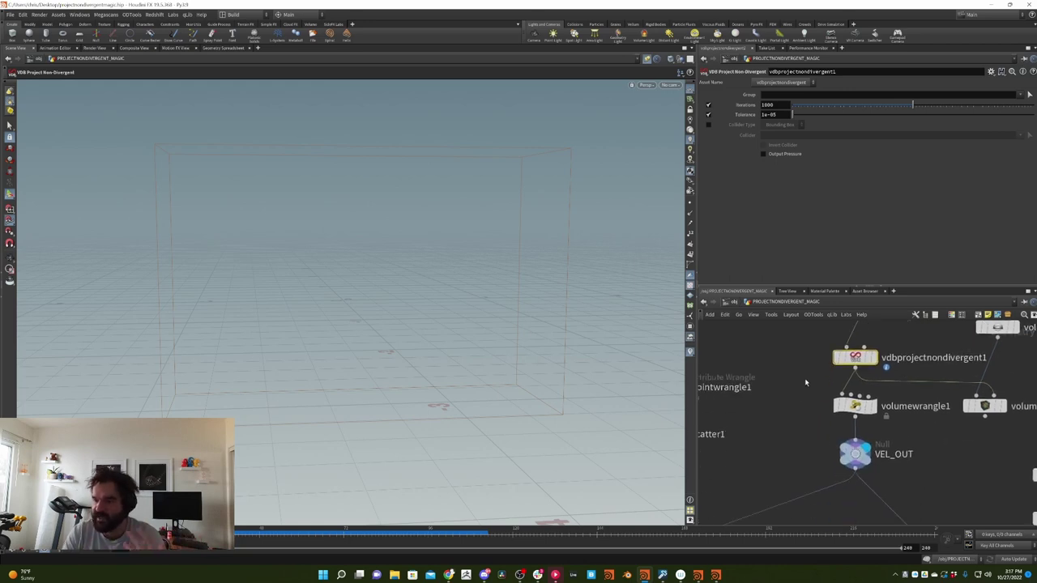
scroll(933, 490, "down", 5)
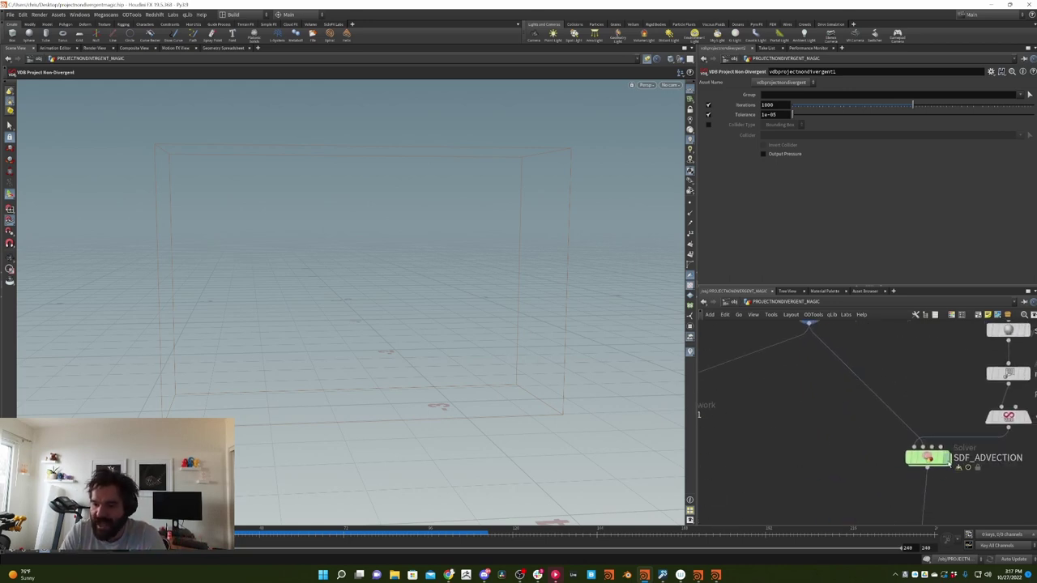
Reopen the SDF_ADVECTION solver and highlight the gradient and curvature lines of the volumewrangle1 code for review
left_click(928, 458)
double_click(927, 458)
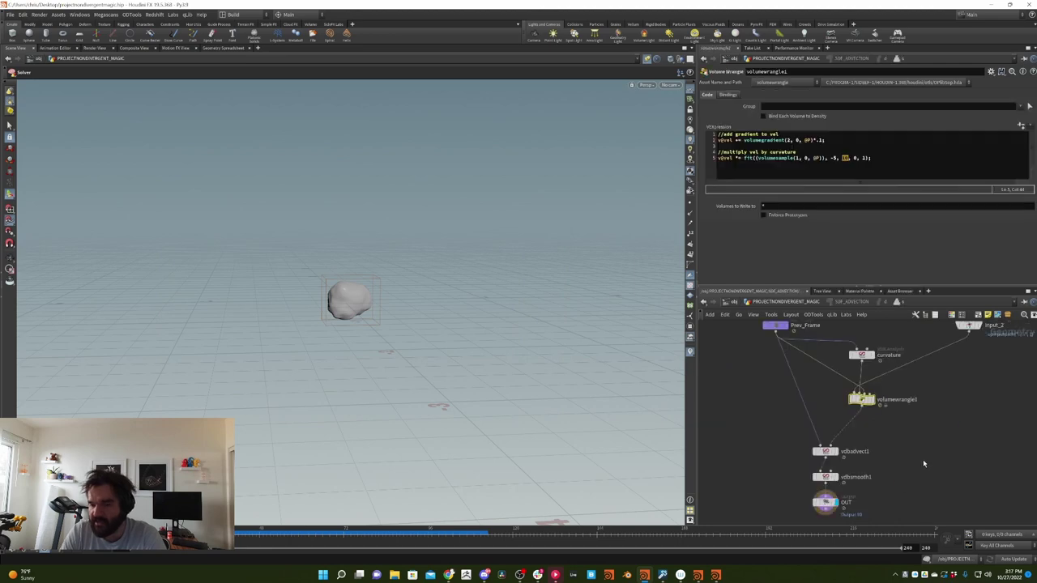
left_click_drag(876, 427, 875, 424)
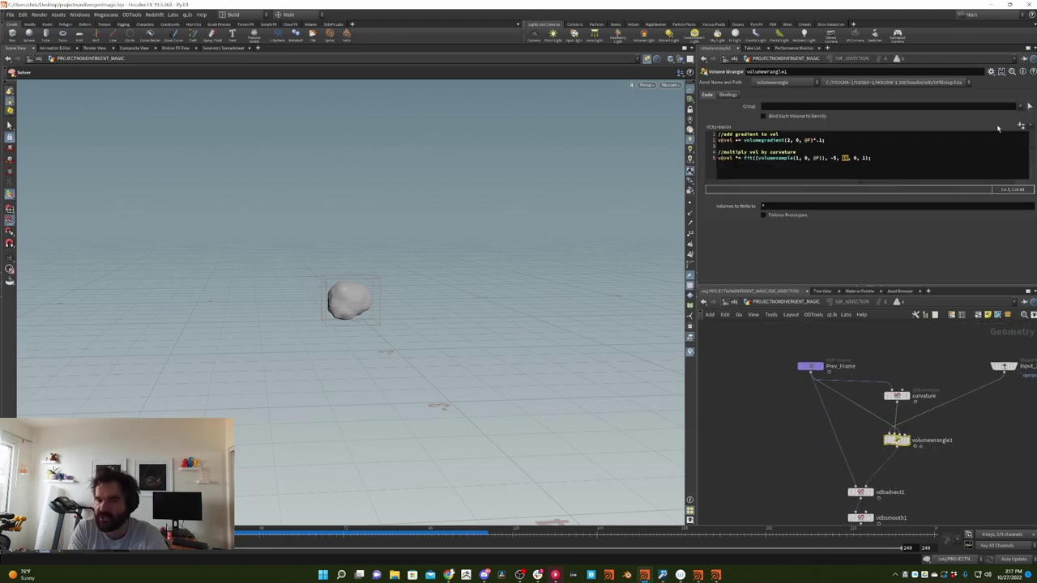
left_click_drag(711, 139, 688, 144)
left_click_drag(872, 158, 716, 159)
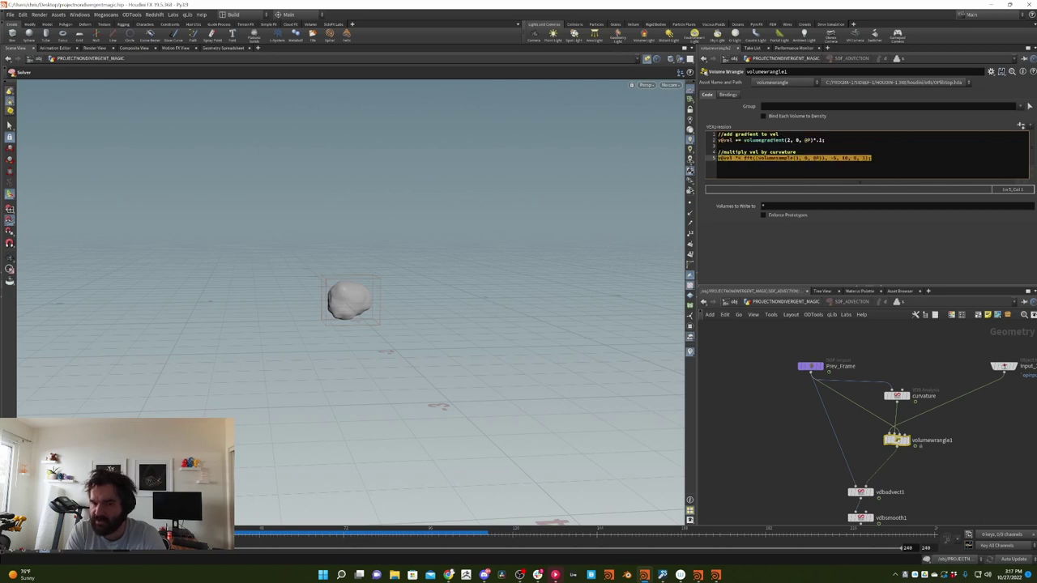
Highlight the curvature multiplication line in the volumewrangle1 code and switch to Paint with a blank canvas
left_click(896, 156)
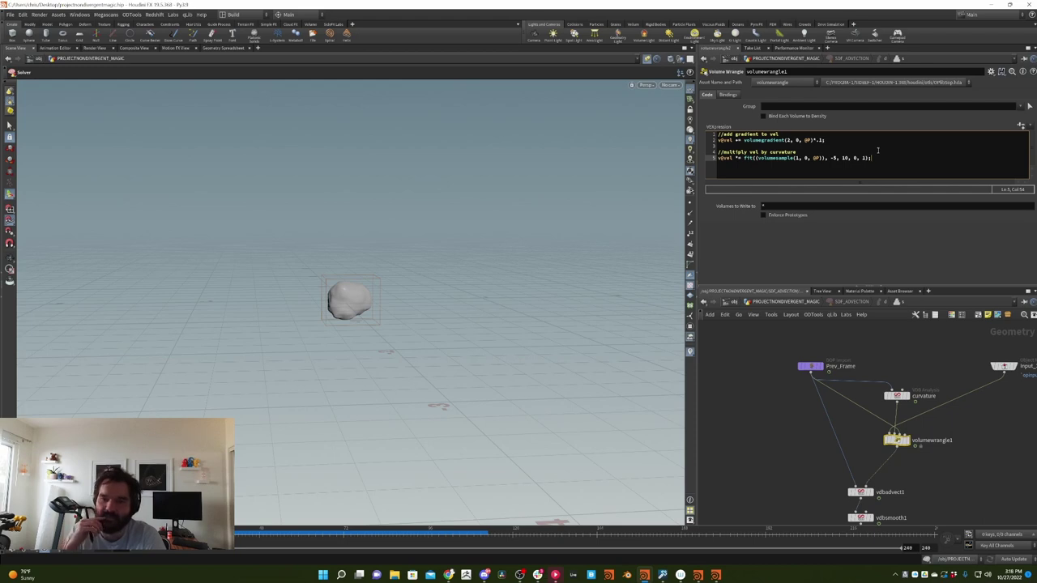
left_click_drag(891, 159, 718, 159)
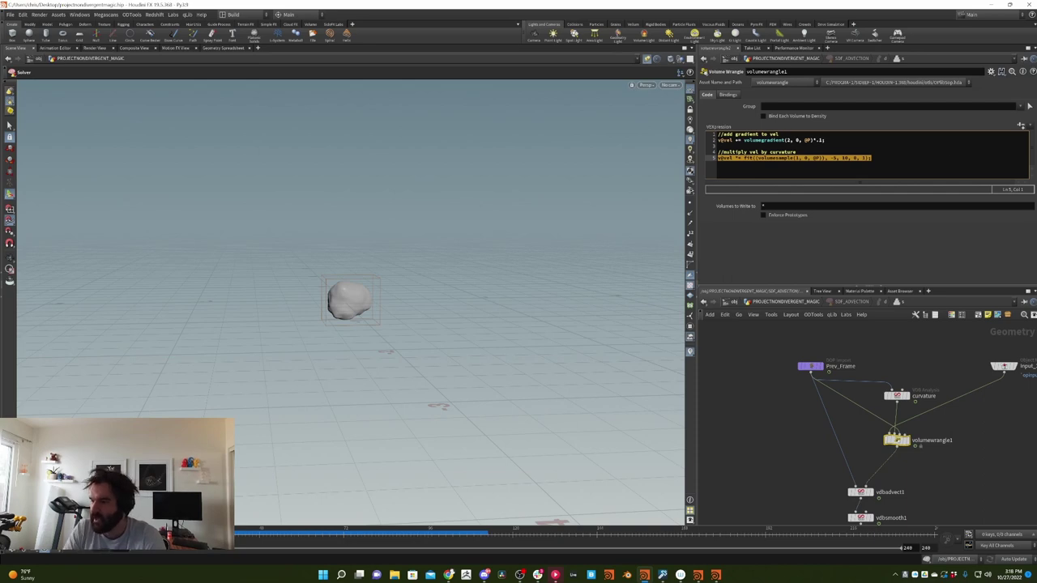
key("super")
type("mspa")
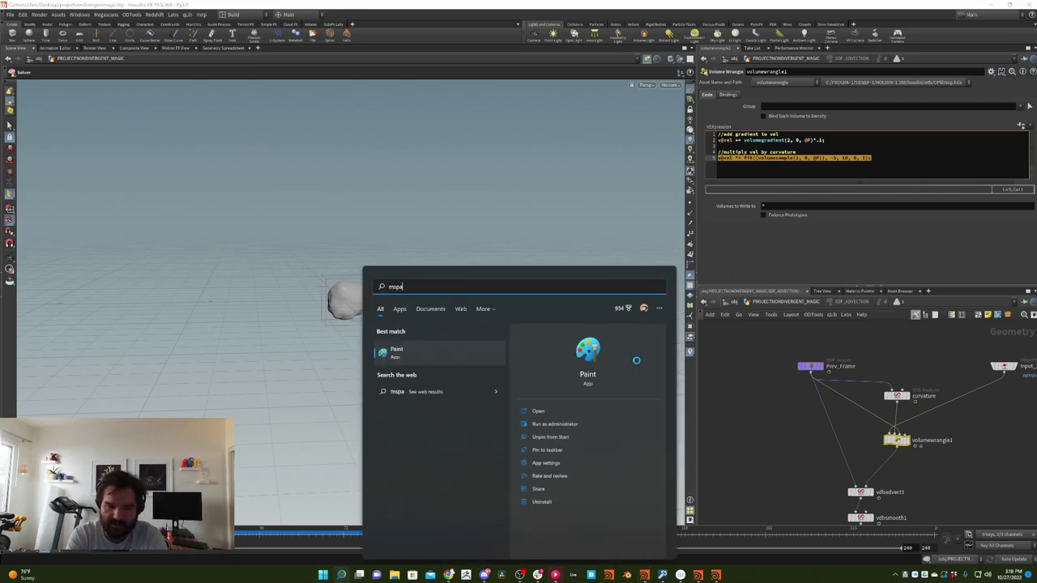
key("Return")
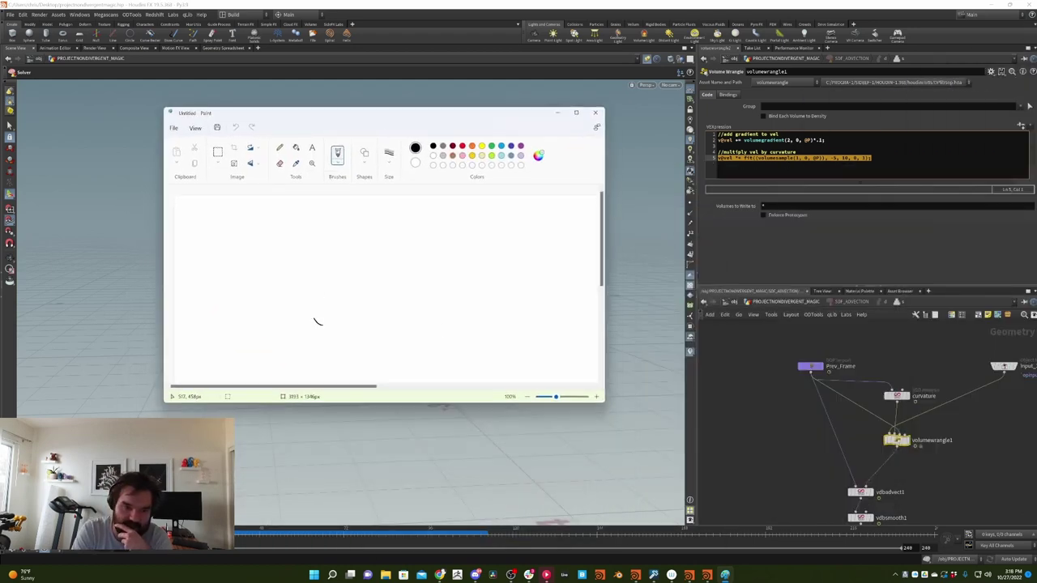
Sketch a lobed outline with outward and colliding arrows, add a separate group of converging arrows, and close Paint without saving
mouse_move(315, 320)
left_mouse_down()
mouse_move(390, 276)
mouse_move(396, 235)
mouse_move(350, 226)
mouse_move(311, 251)
mouse_move(286, 237)
mouse_move(262, 261)
mouse_move(255, 316)
left_mouse_up()
mouse_move(324, 325)
left_mouse_down()
mouse_move(389, 297)
mouse_move(406, 320)
mouse_move(332, 359)
left_mouse_up()
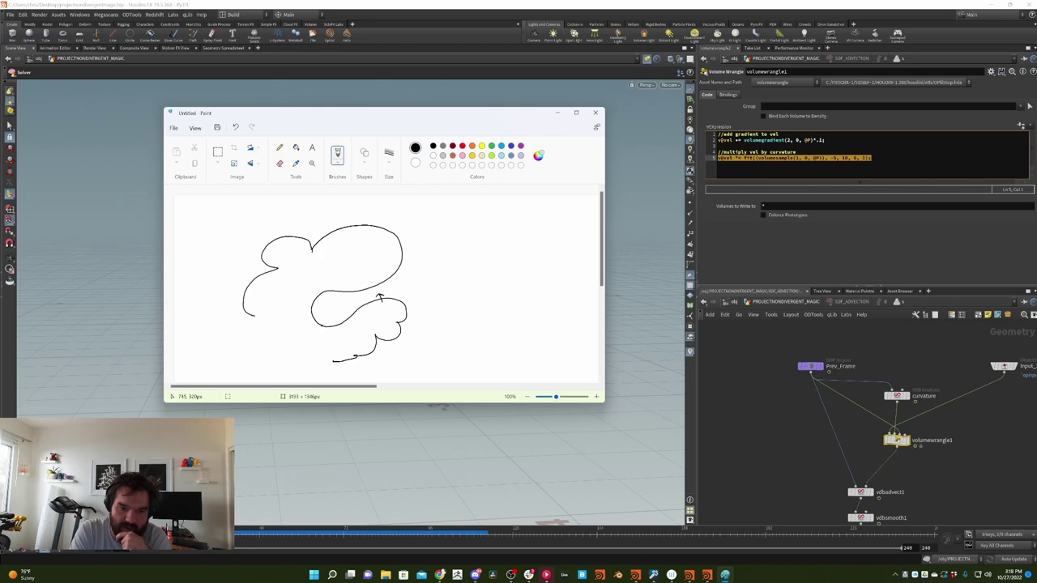
mouse_move(393, 272)
left_mouse_down()
mouse_move(379, 282)
mouse_move(411, 262)
mouse_move(407, 234)
mouse_move(401, 241)
left_mouse_up()
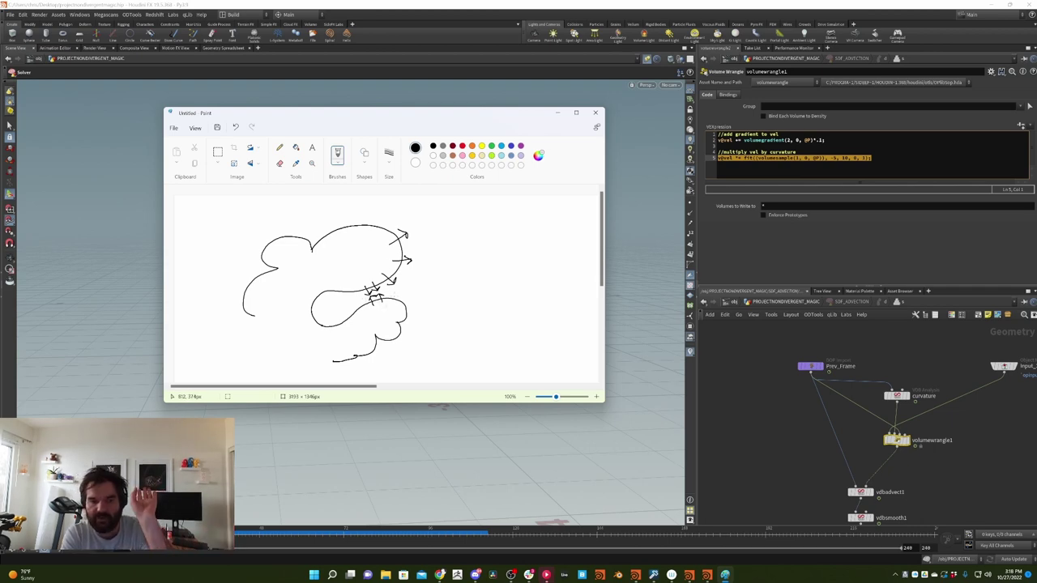
left_click_drag(447, 315, 472, 285)
left_click_drag(500, 253, 482, 286)
left_click_drag(492, 282, 483, 297)
mouse_move(480, 296)
left_mouse_down()
mouse_move(480, 308)
mouse_move(493, 290)
left_mouse_up()
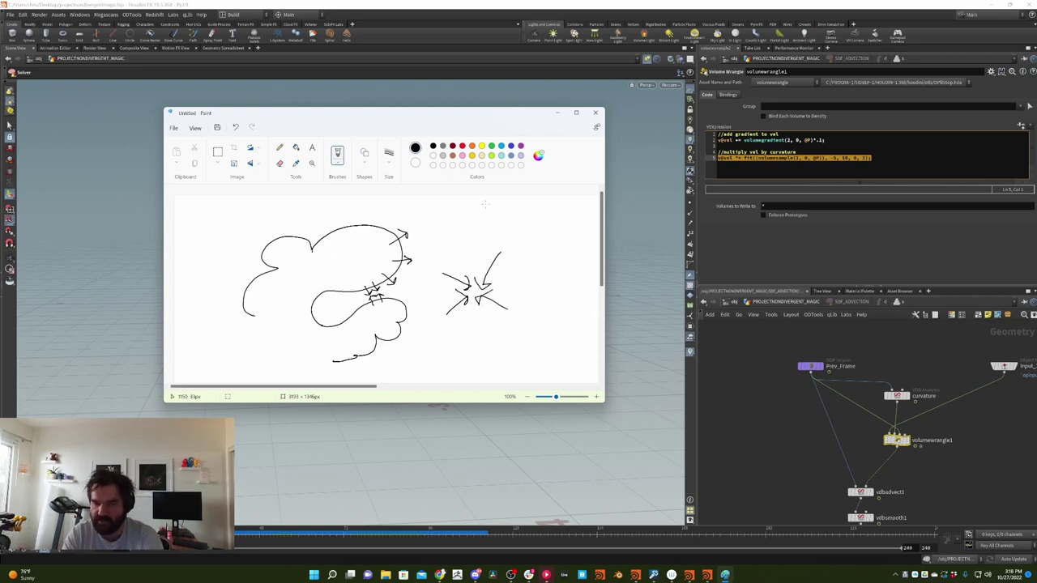
left_click(595, 114)
left_click(382, 277)
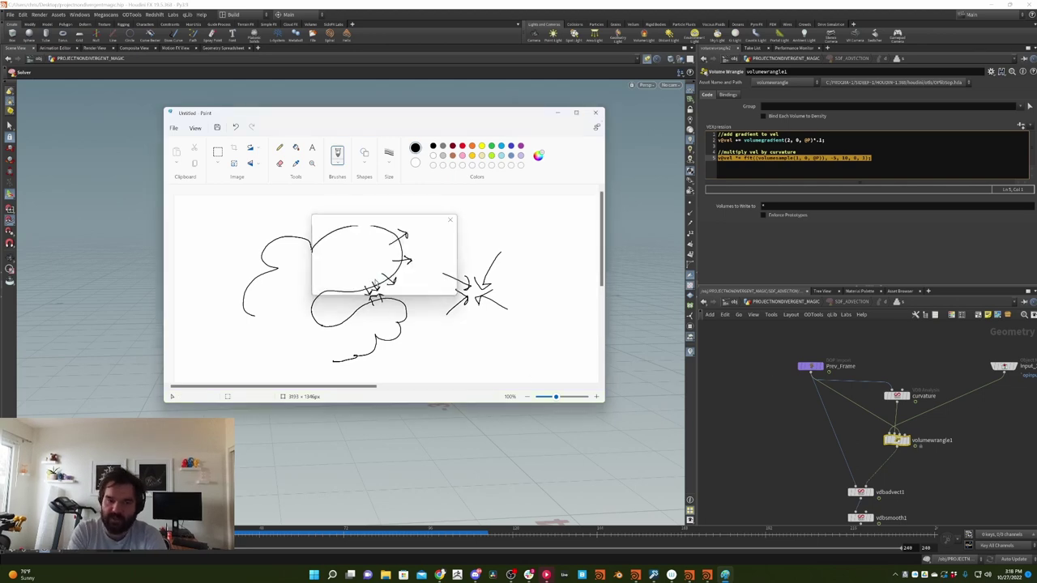
Add a VDB Project Non-Divergent node to the solver network and insert it between volumewrangle1 and vdbadvect1
middle_click_drag(951, 462, 919, 449)
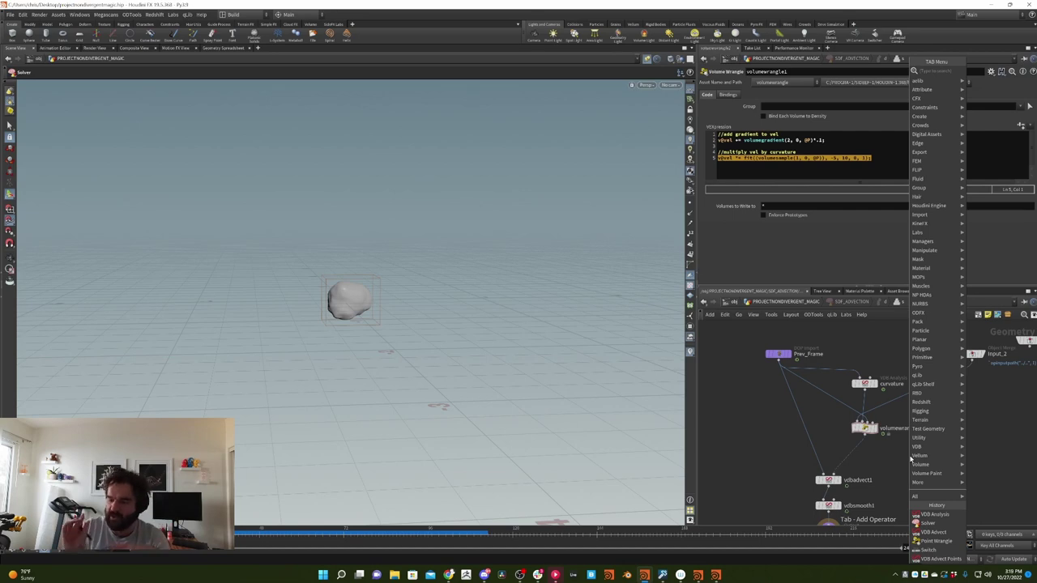
key("Tab")
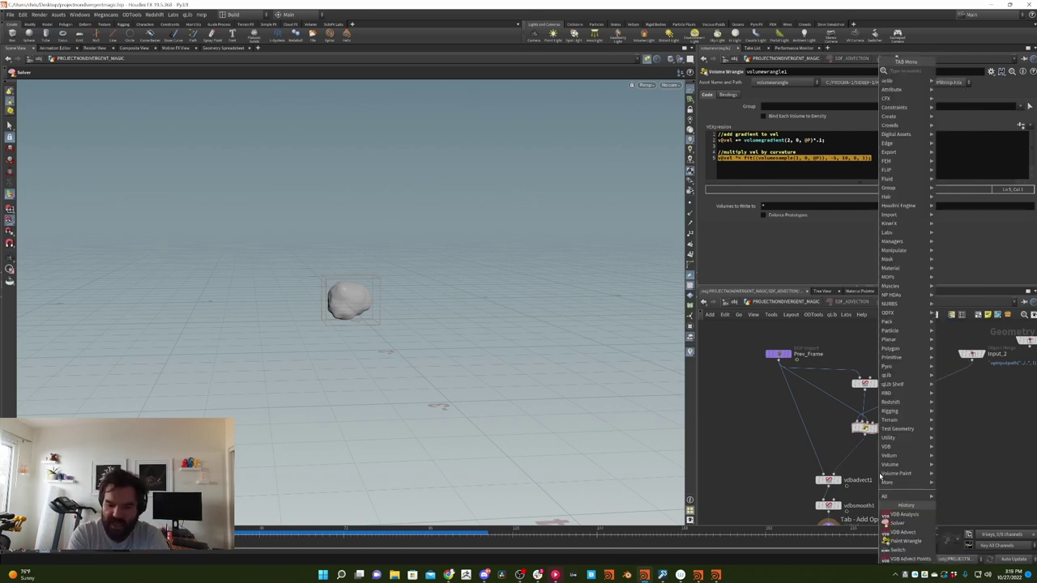
type("project non")
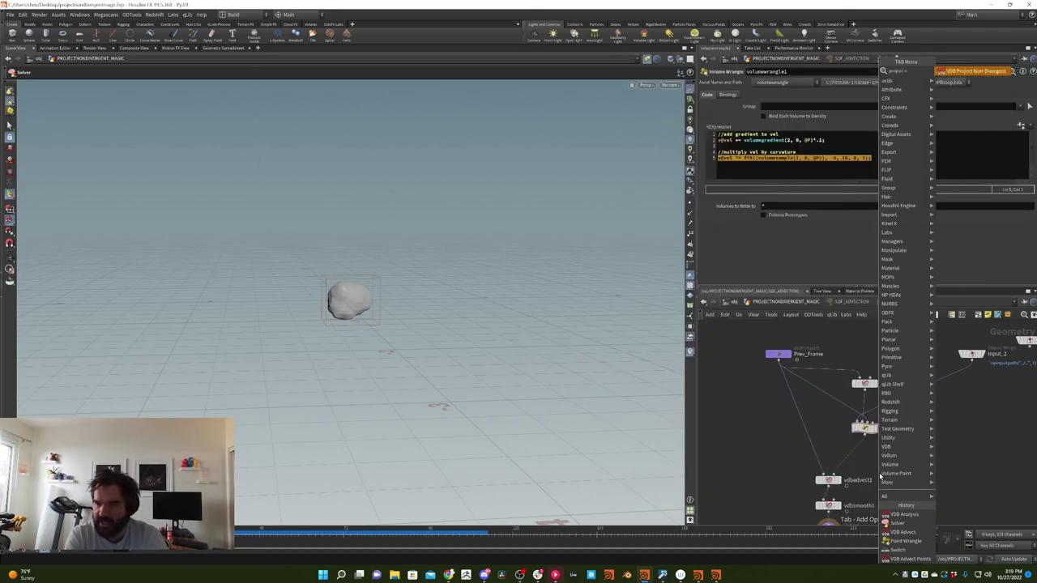
key("Return")
left_click(879, 472)
left_click_drag(878, 477, 853, 458)
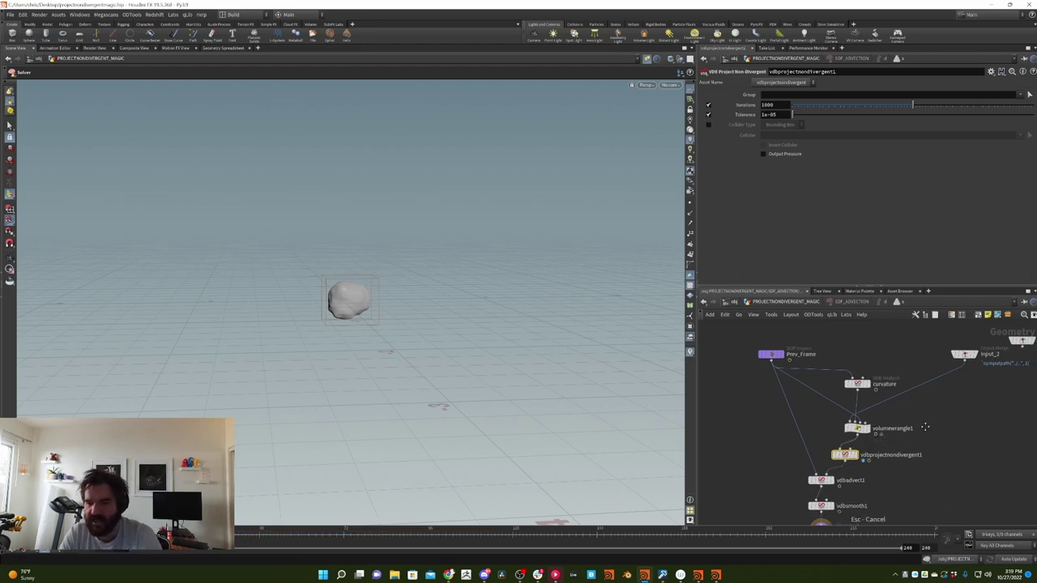
Set the Iterations of the vdbprojectnondivergent1 node inside the solver to 1
middle_click_drag(918, 454, 917, 433)
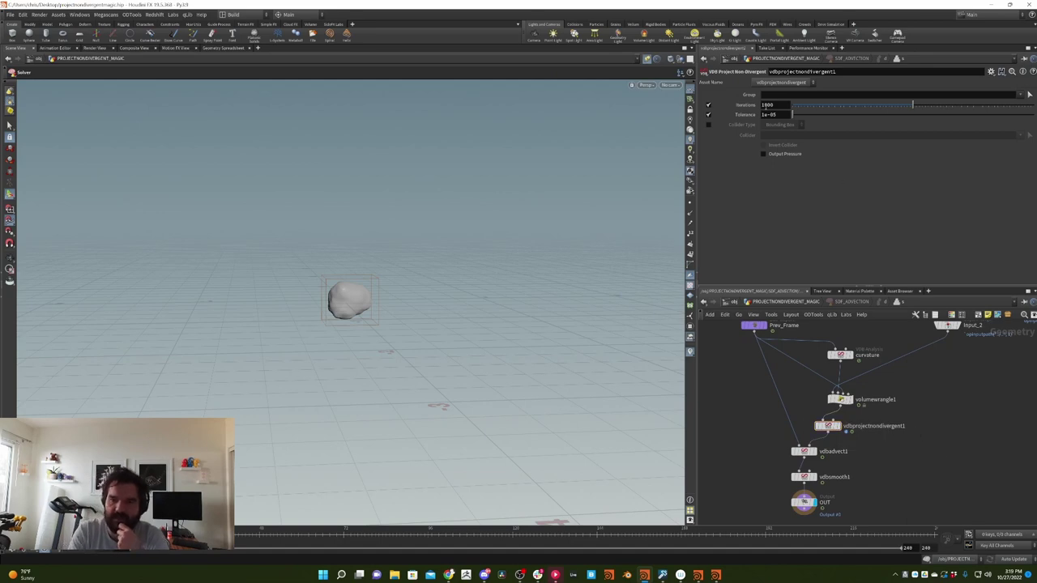
double_click(773, 105)
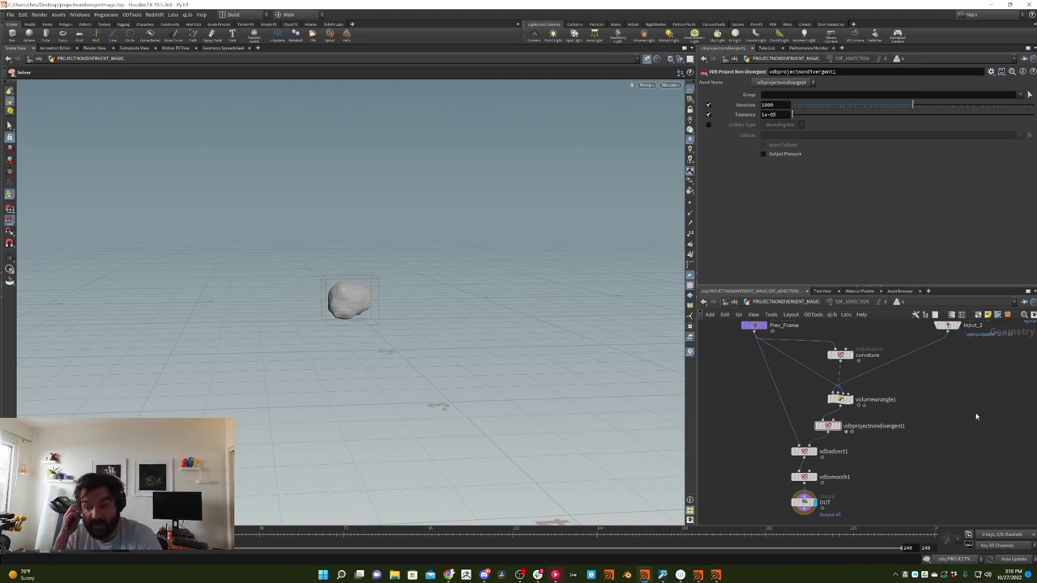
double_click(783, 106)
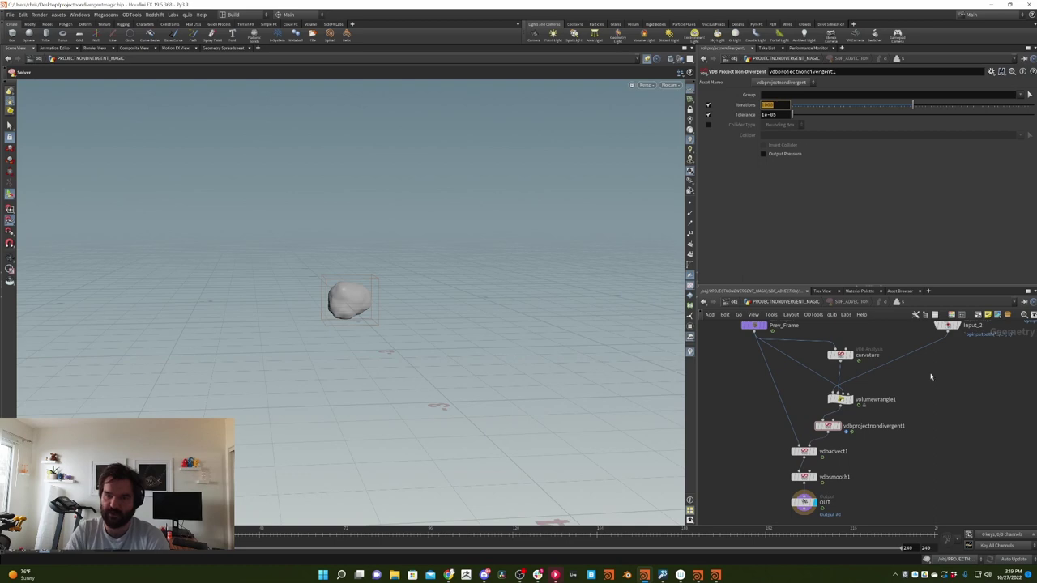
type("1")
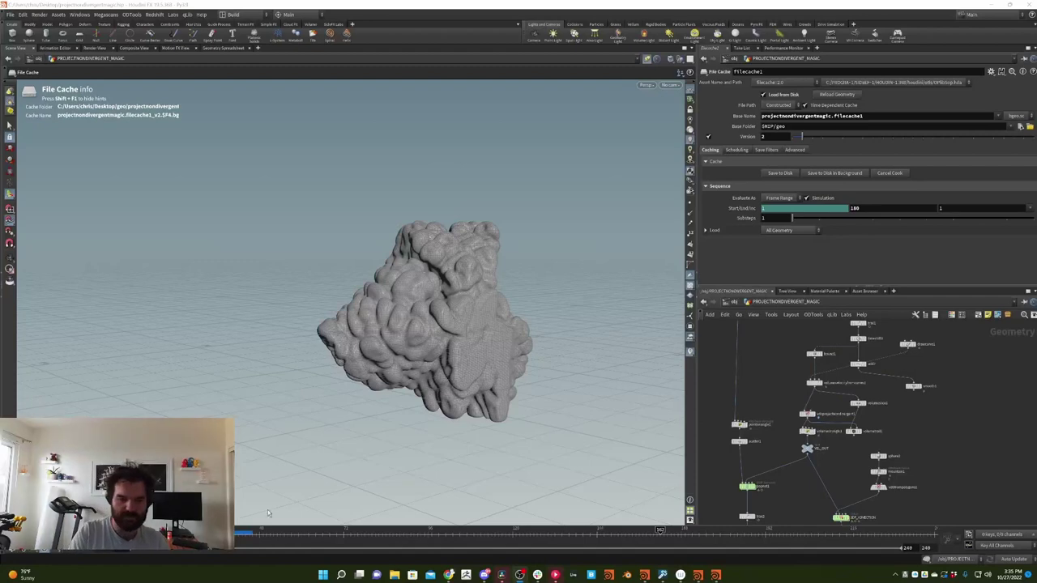
Show version 1 of the filecache1 growth, switch back to version 2 and view the shape from another side
middle_click_drag(931, 458, 930, 345)
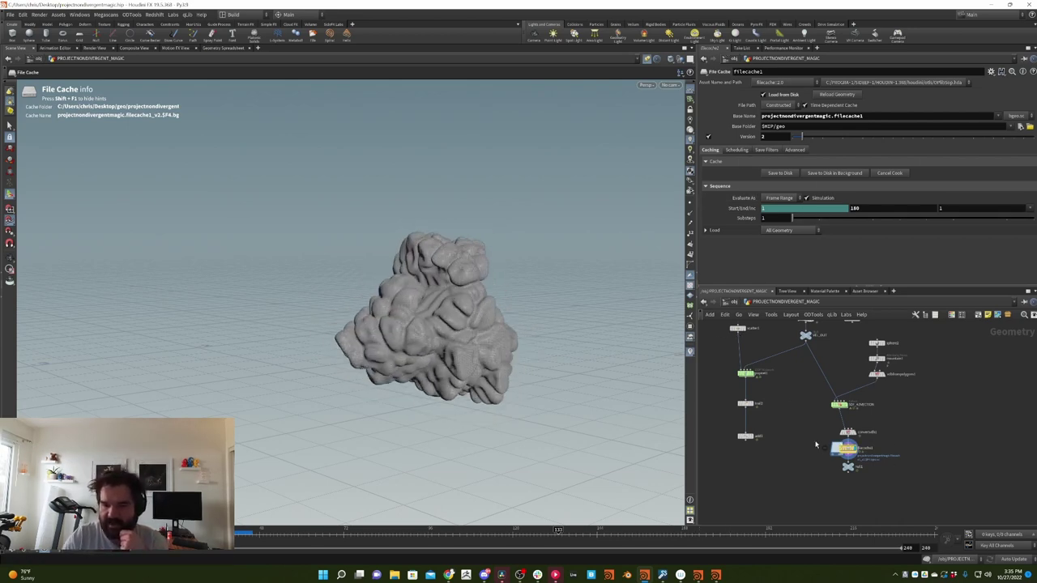
left_click(792, 136)
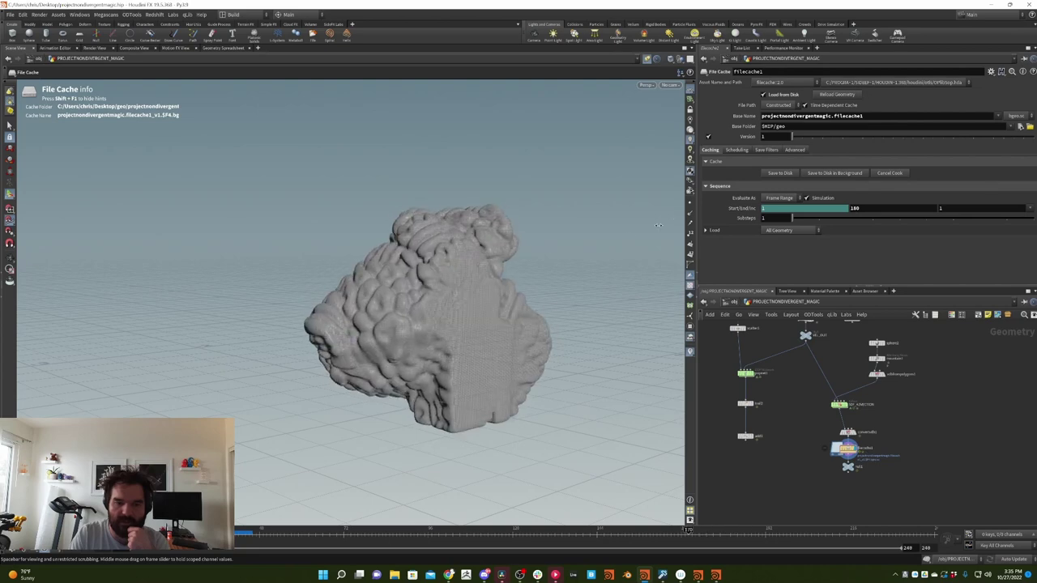
left_click(802, 136)
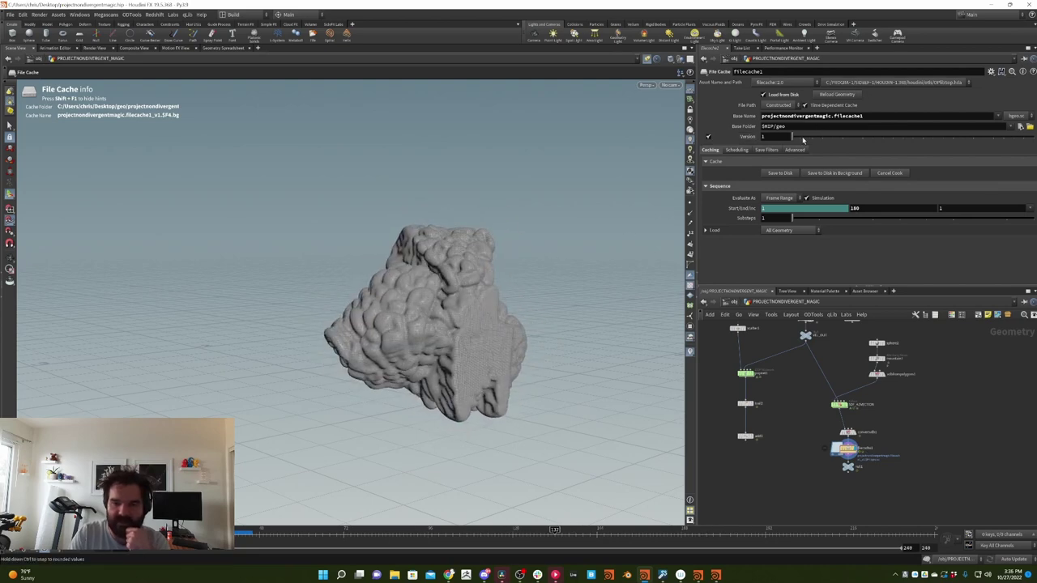
left_click_drag(362, 423, 565, 415)
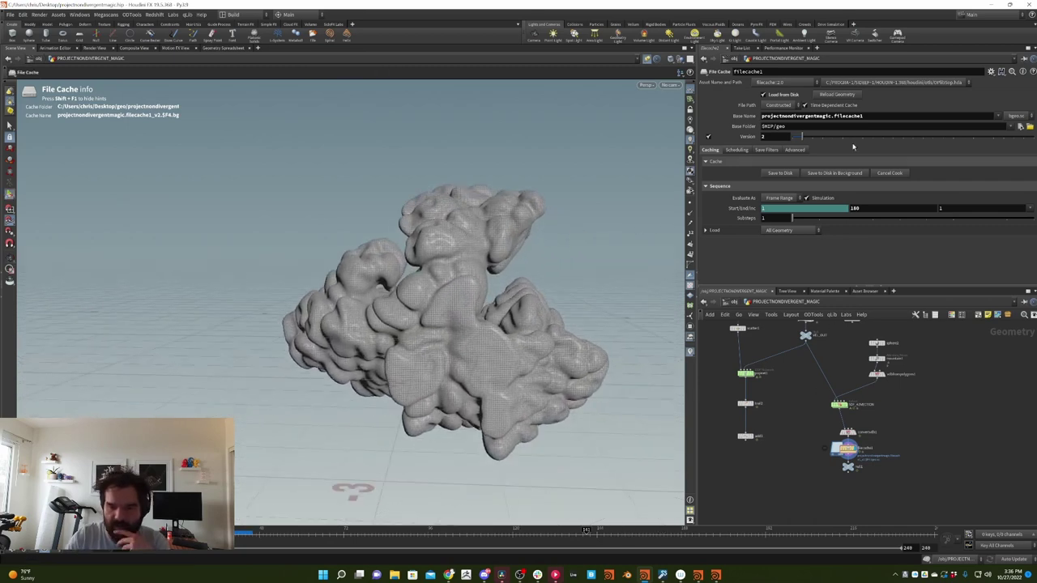
Compare filecache1 version 1 with version 2 across frames, finishing on version 2 and inspecting its growth in the viewport
left_click_drag(802, 136, 792, 136)
left_click_drag(393, 533, 361, 533)
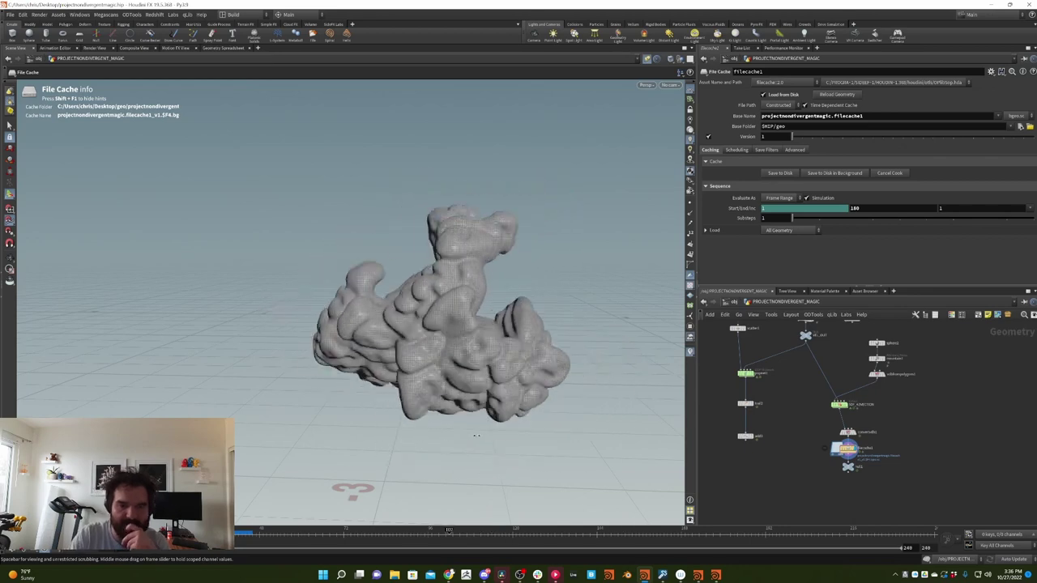
left_click_drag(793, 136, 802, 136)
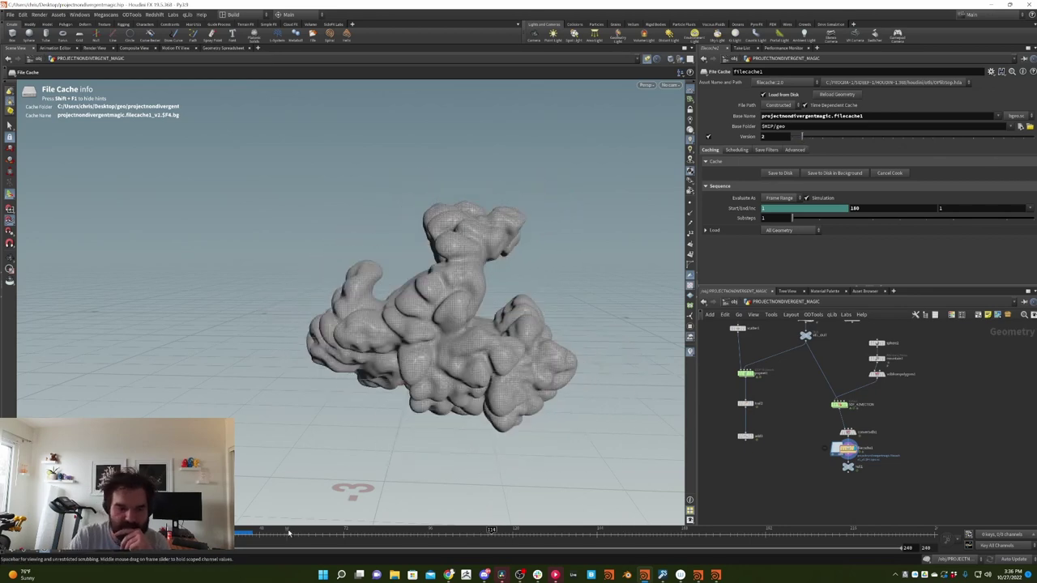
left_click_drag(354, 532, 562, 532)
left_click_drag(581, 357, 380, 428)
left_click_drag(240, 429, 243, 272)
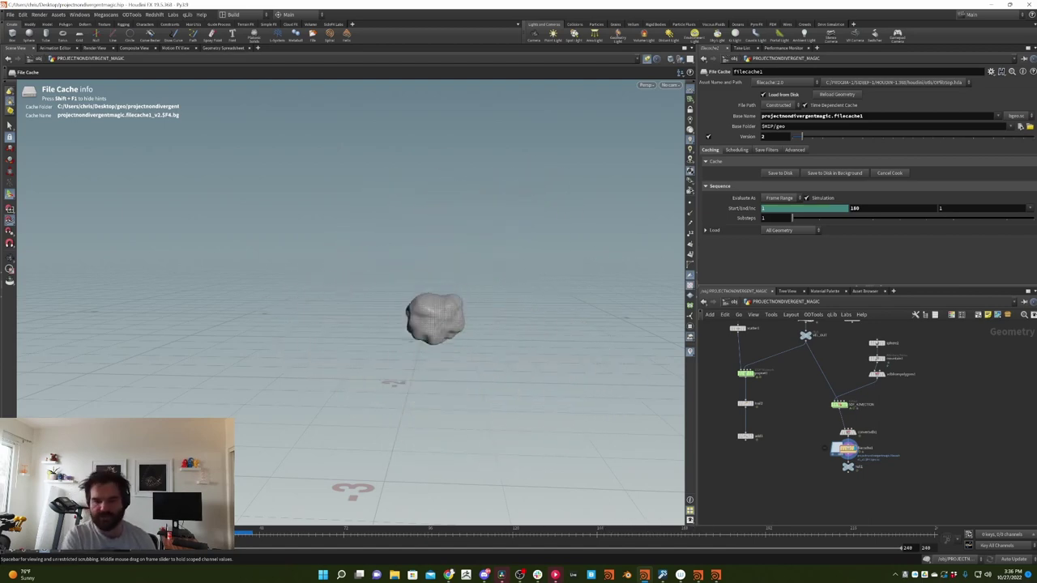
left_click_drag(347, 329, 620, 123)
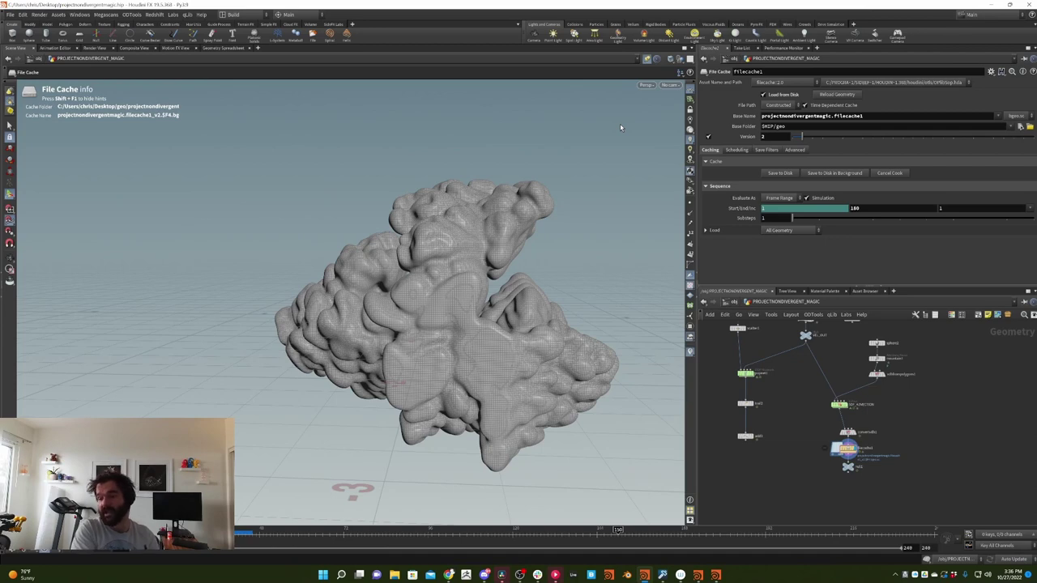